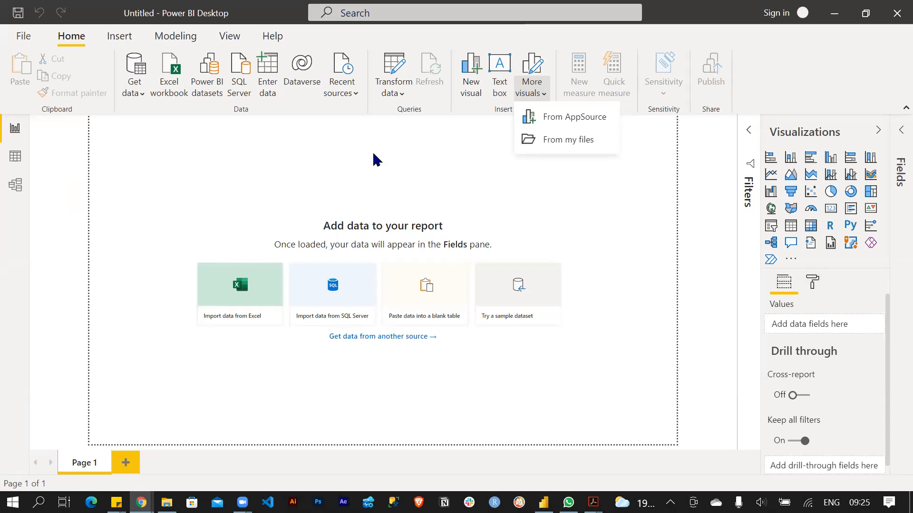
- Browse the full list of data source connectors, from files and databases to online services, and close it without connecting
click(343, 157)
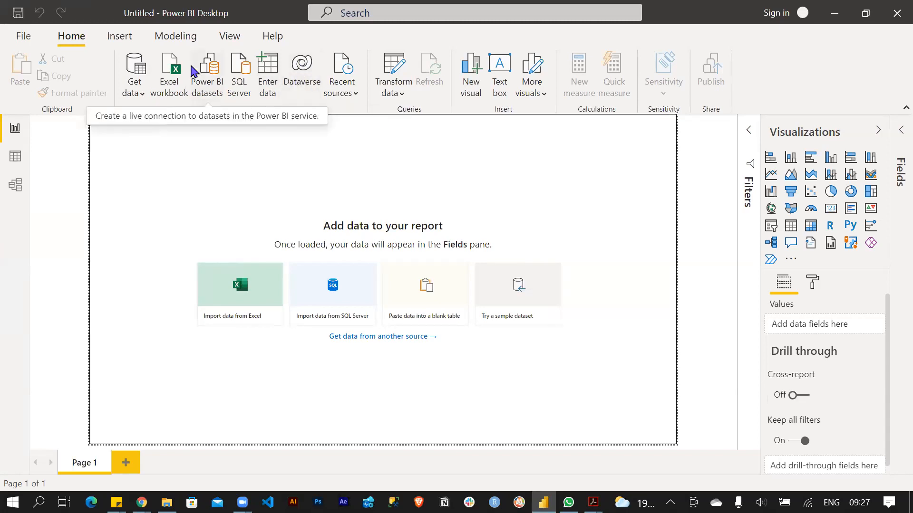
click(135, 88)
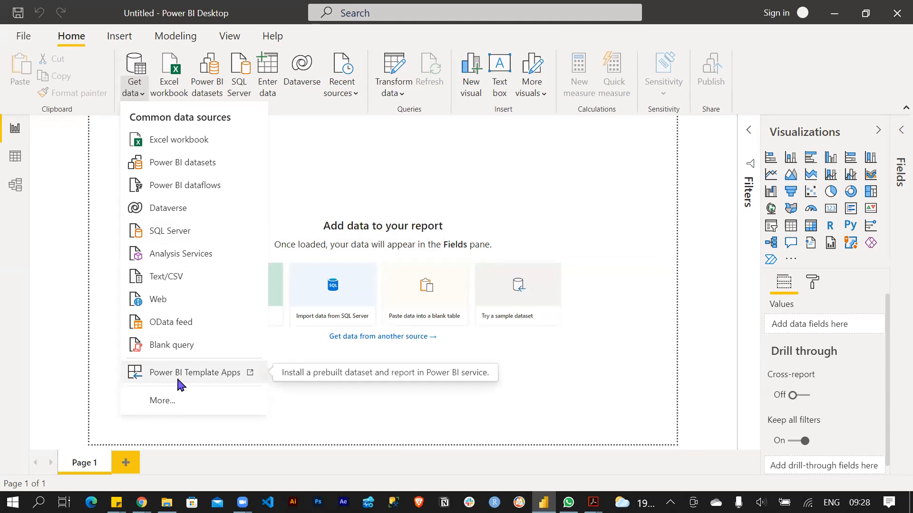
click(168, 402)
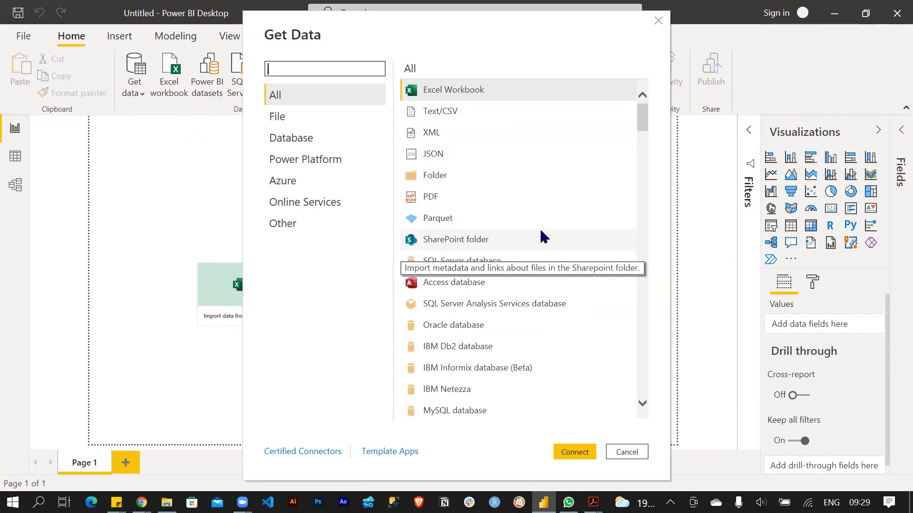
scroll(546, 239, down, 6)
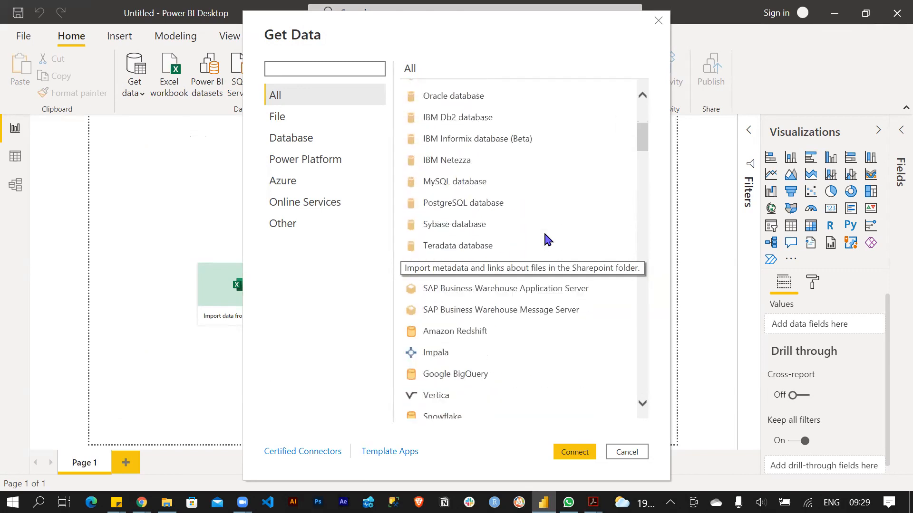
scroll(543, 234, down, 5)
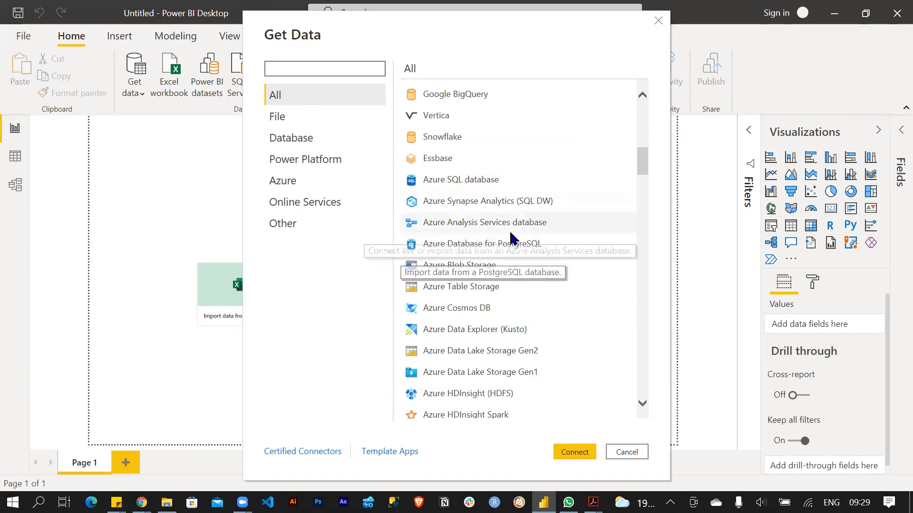
scroll(511, 233, down, 3)
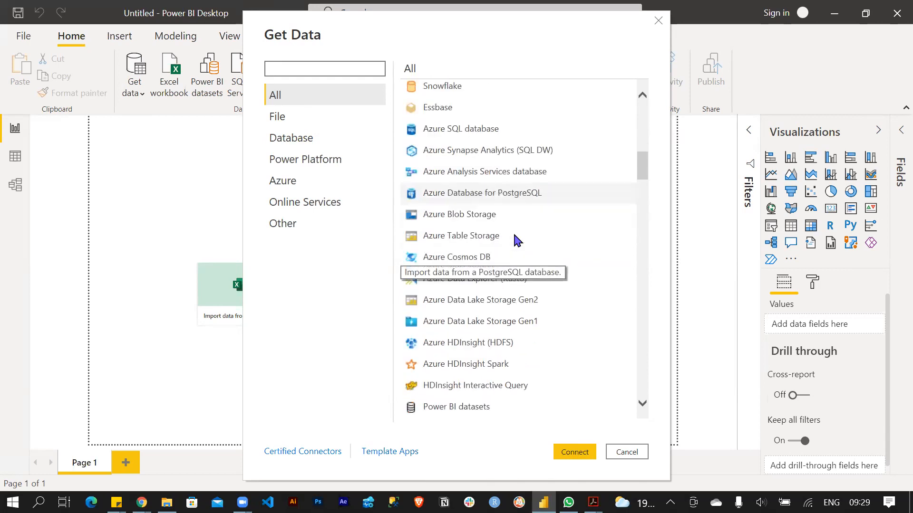
scroll(499, 234, down, 1)
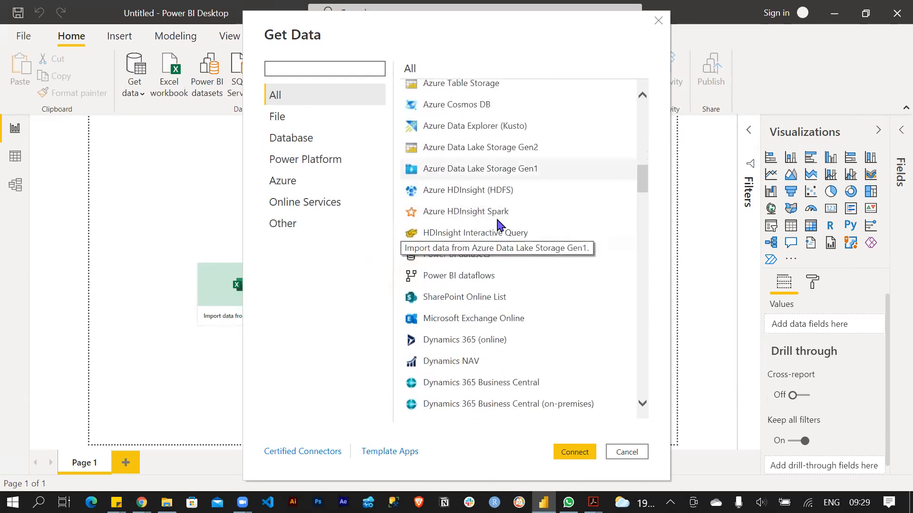
scroll(498, 224, down, 2)
scroll(498, 223, down, 1)
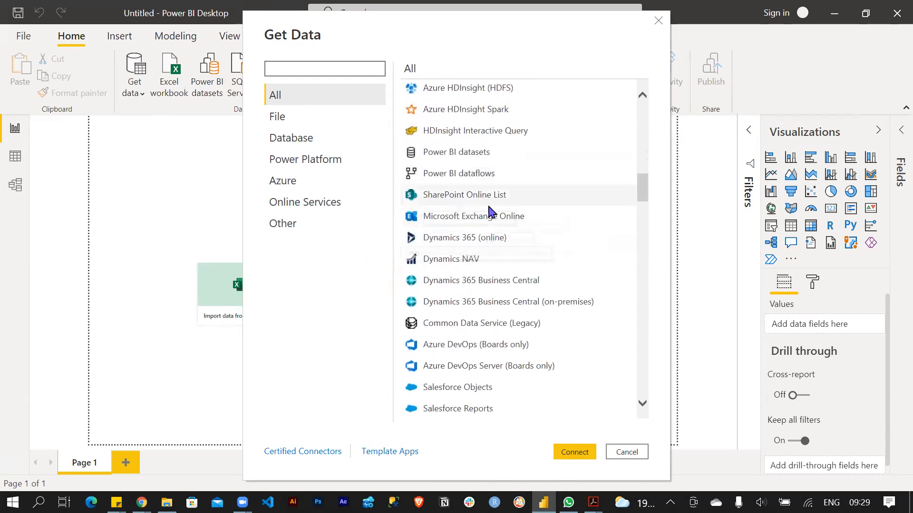
scroll(499, 259, down, 2)
scroll(497, 257, down, 3)
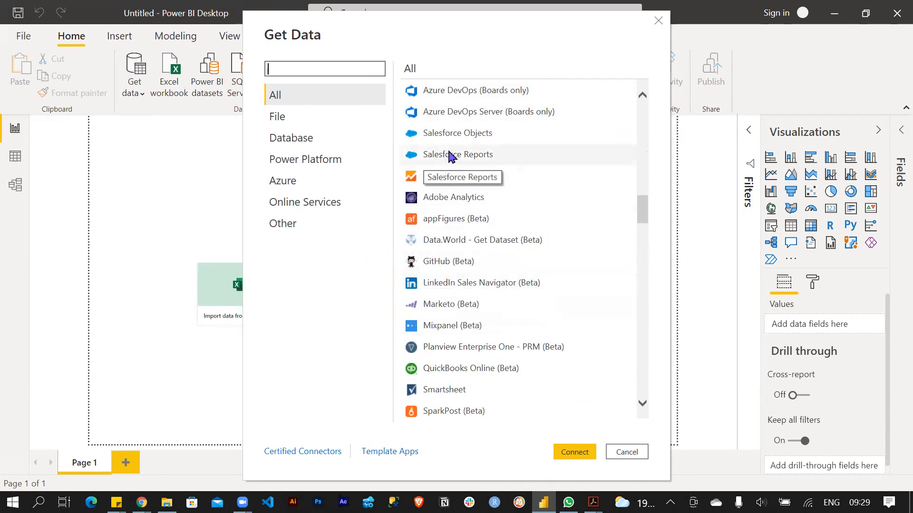
scroll(499, 246, down, 4)
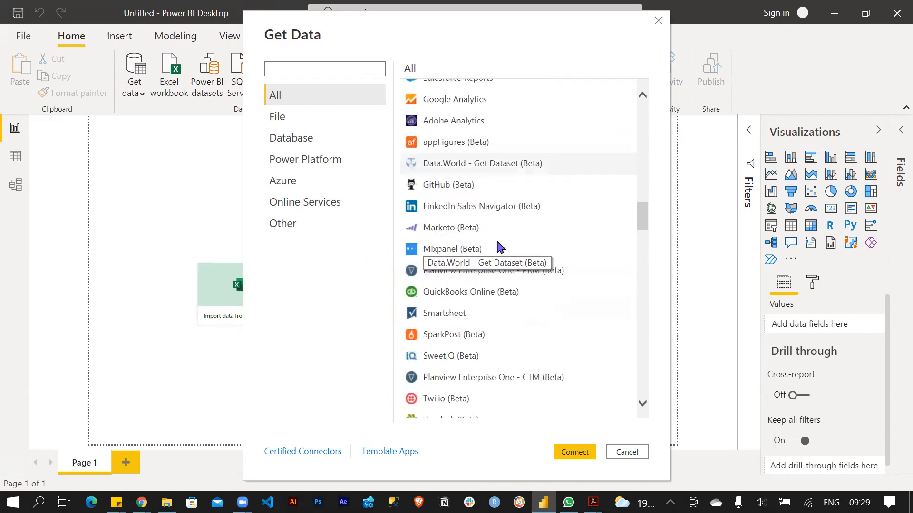
scroll(498, 247, down, 5)
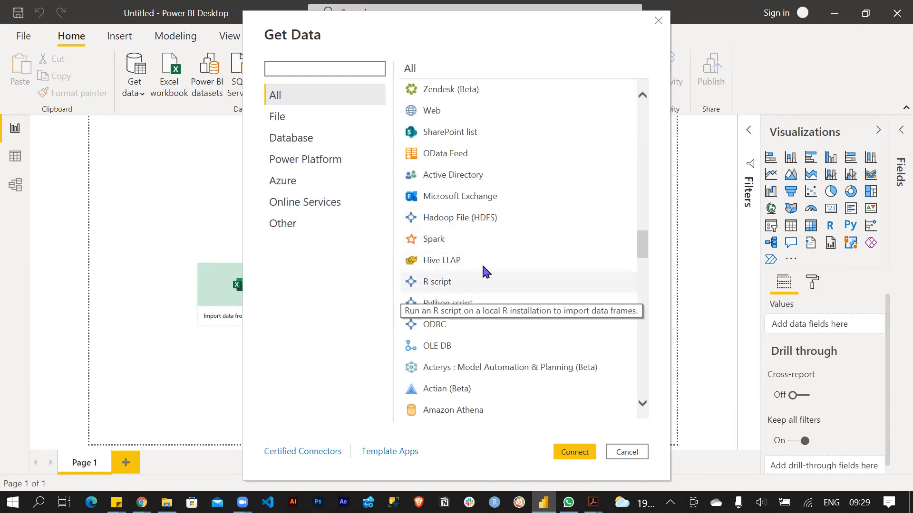
scroll(491, 261, down, 5)
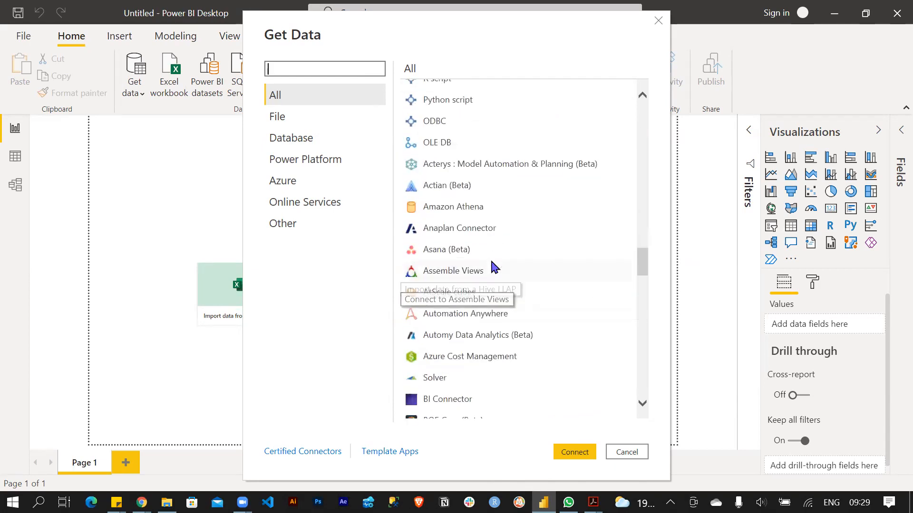
scroll(491, 263, down, 3)
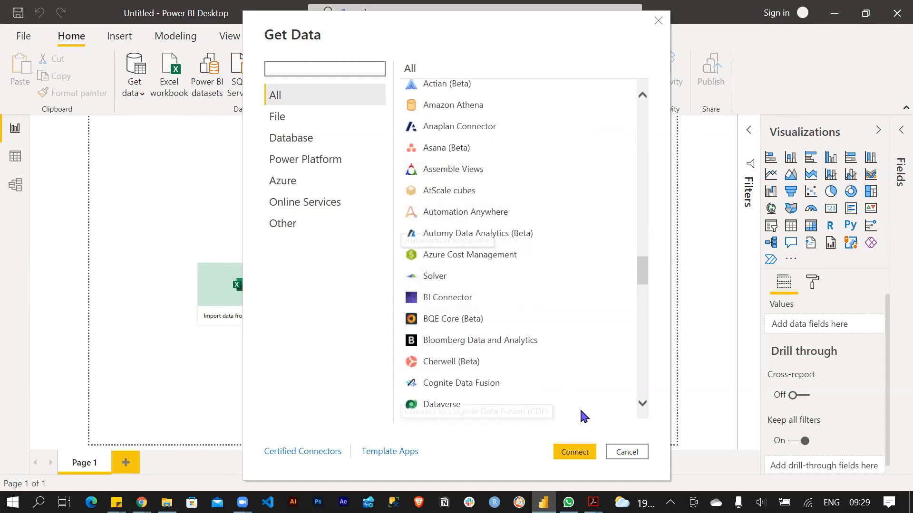
click(626, 452)
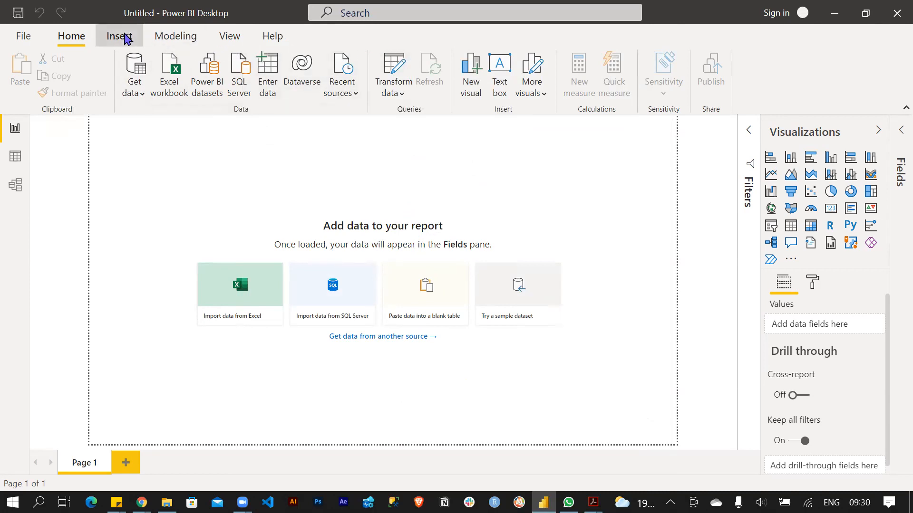
- Look over the Insert and Modeling commands and the Data and Model views, and return to the Report view
click(124, 38)
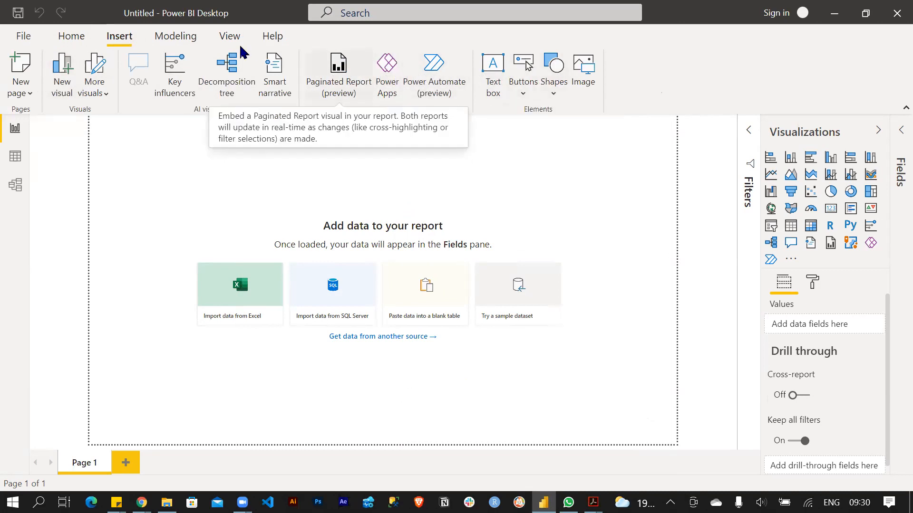
click(171, 38)
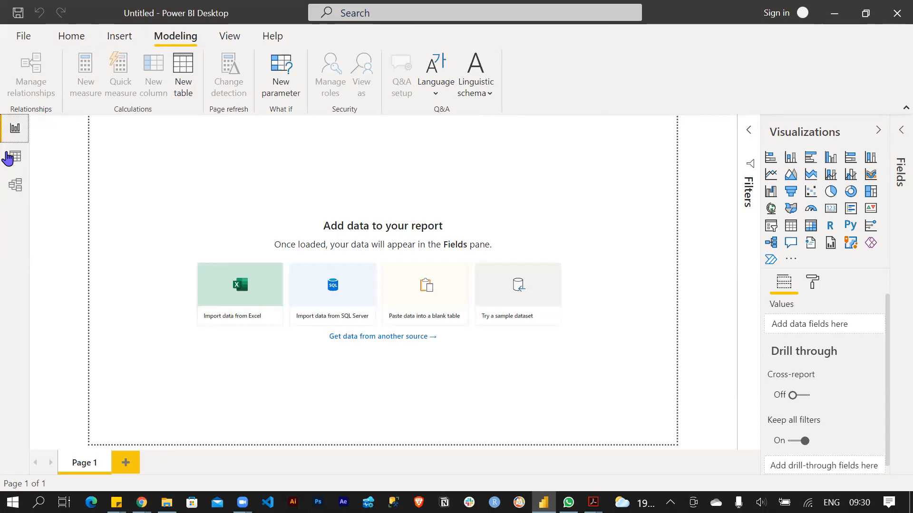
click(14, 156)
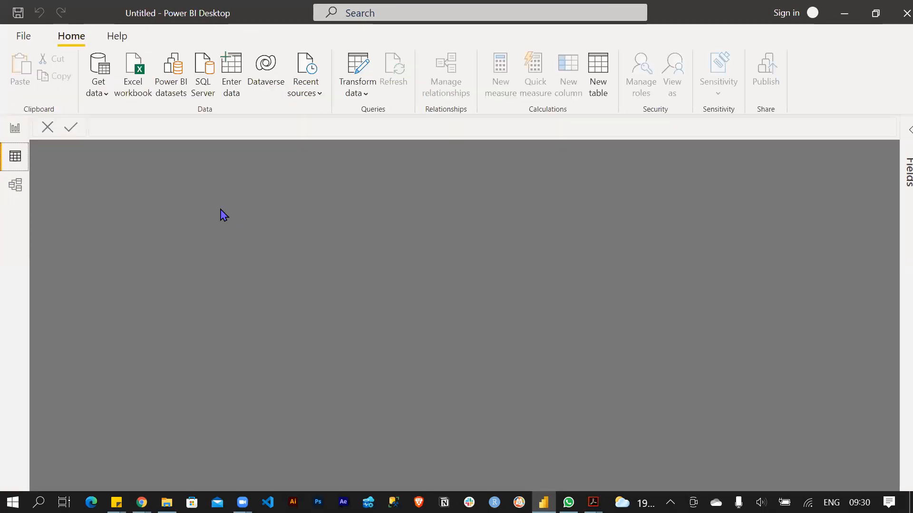
click(13, 190)
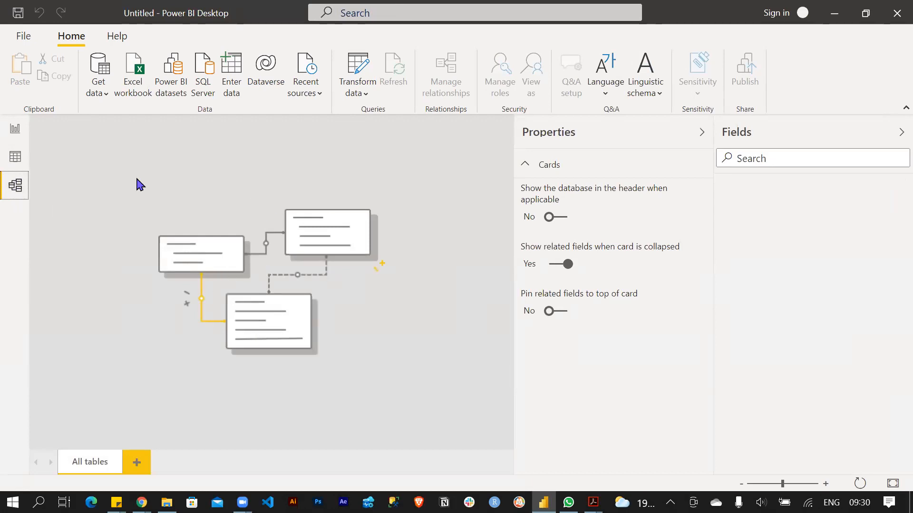
click(10, 130)
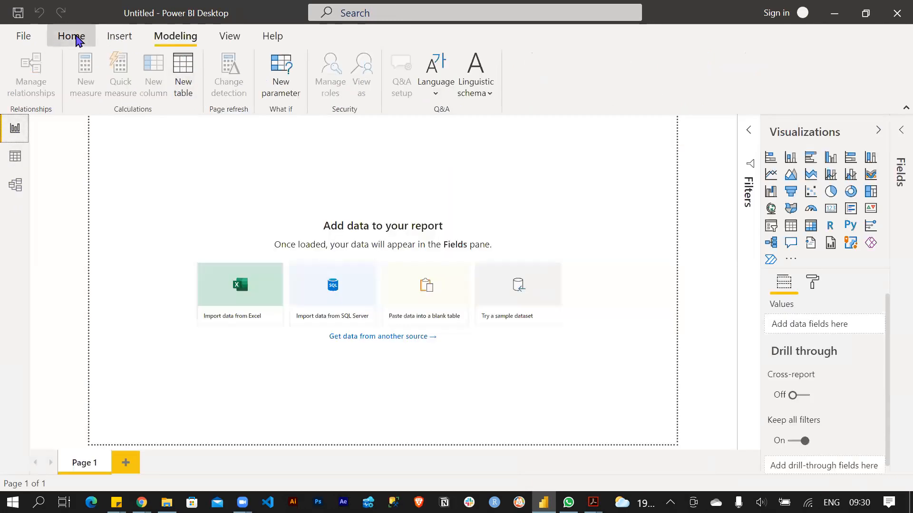
- Connect to the Excel workbook UK-Bank-Customers (2) in the Downloads folder as a data source
click(71, 36)
click(134, 86)
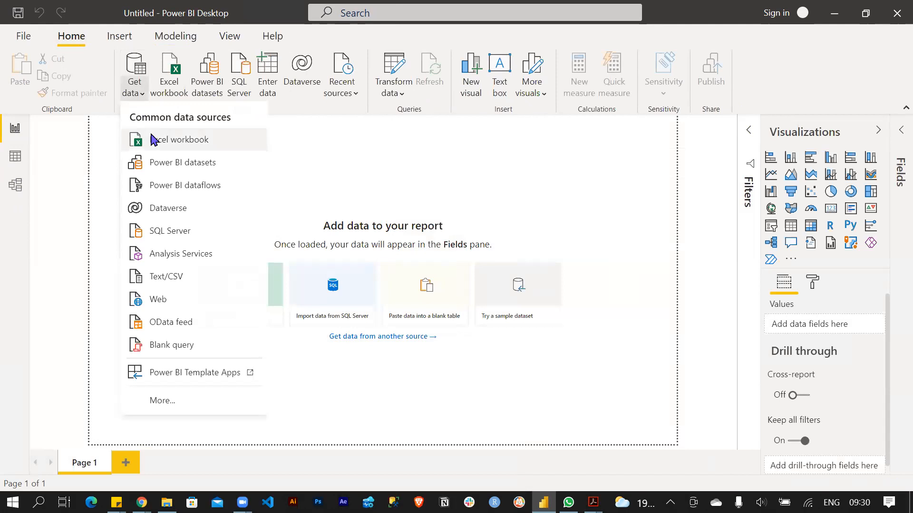
click(166, 142)
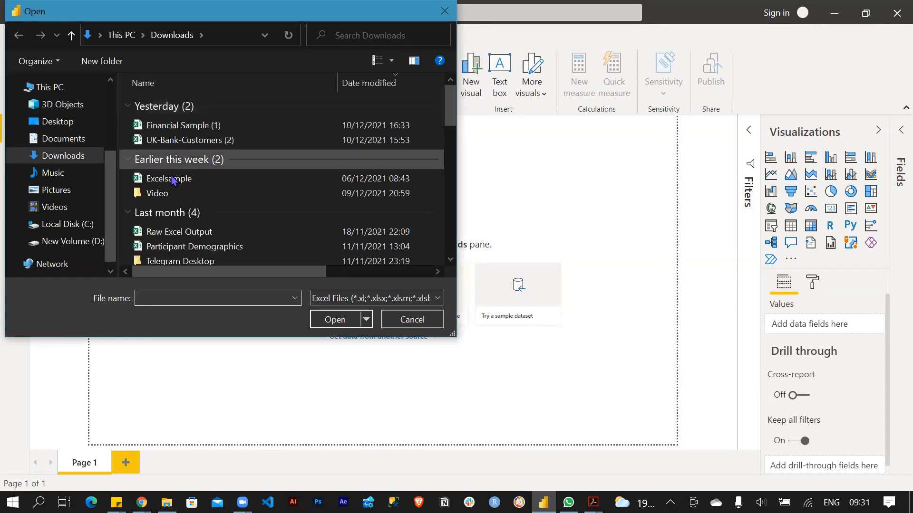
click(173, 143)
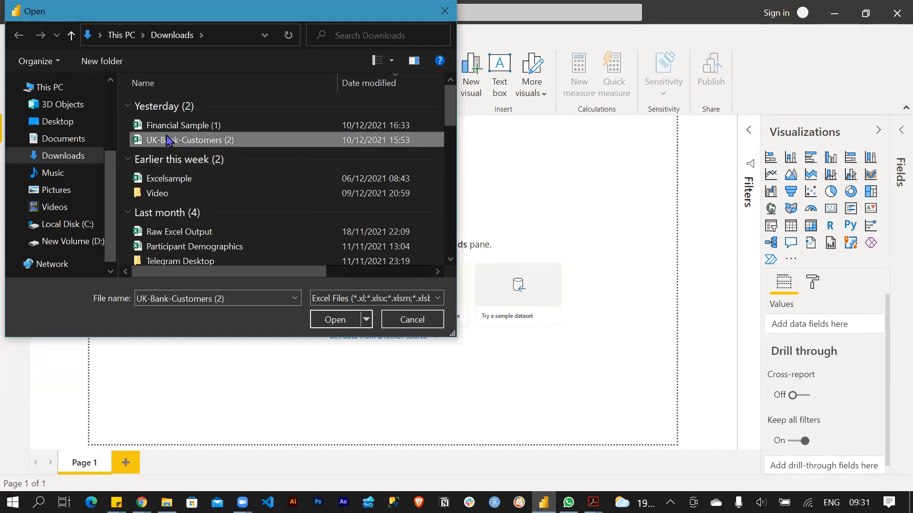
click(334, 319)
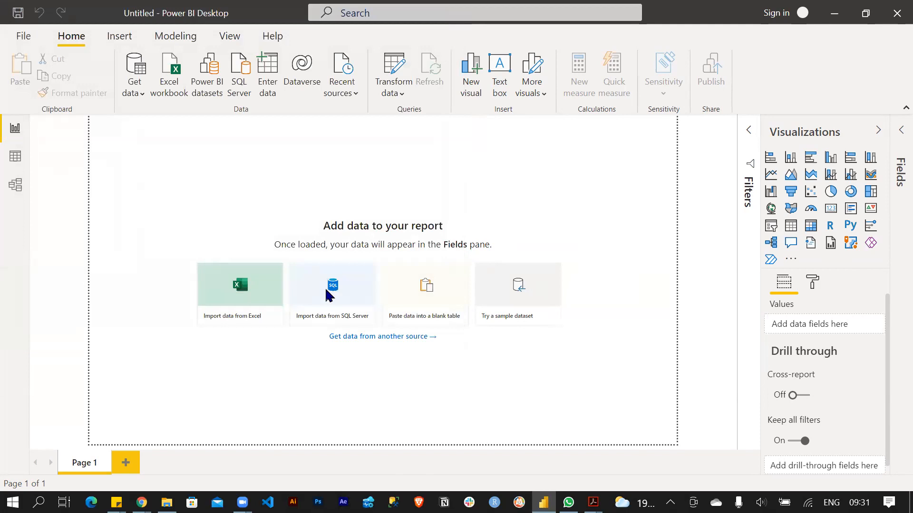
click(327, 274)
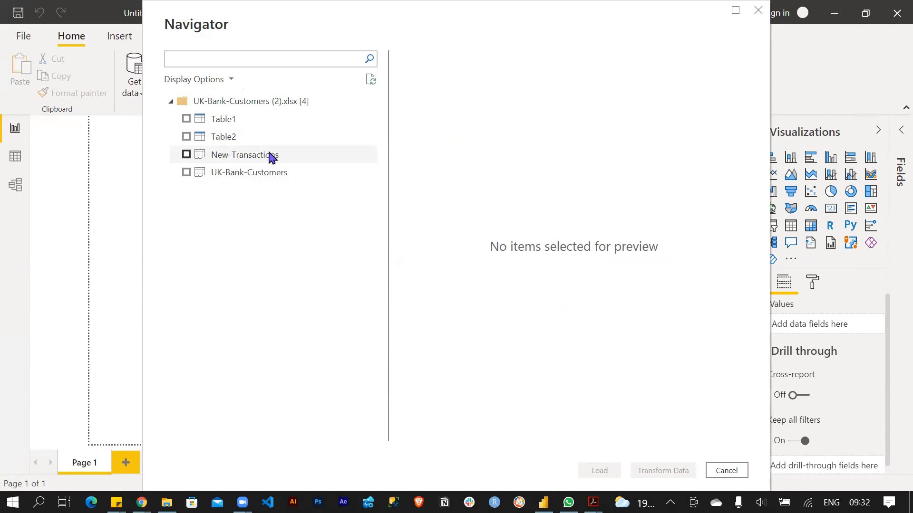
- Preview the New-Transactions and UK-Bank-Customers sheets and select both for import
click(205, 155)
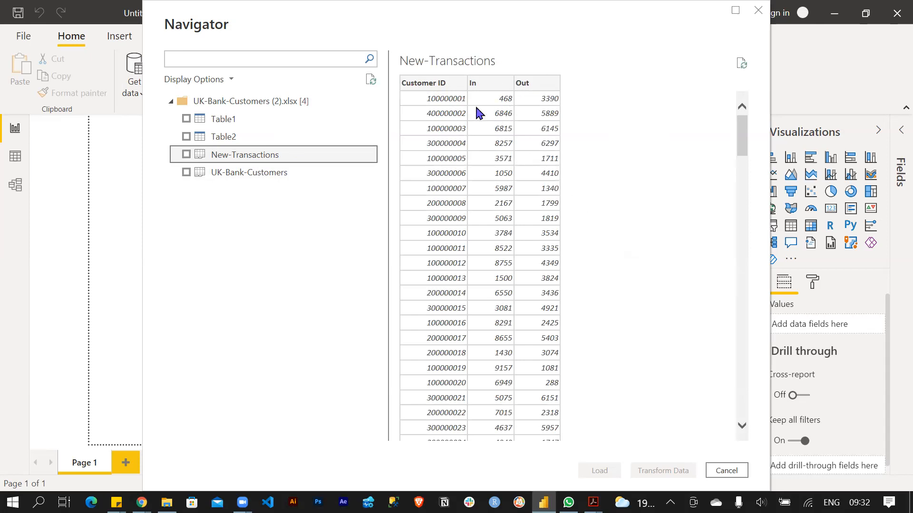
click(186, 155)
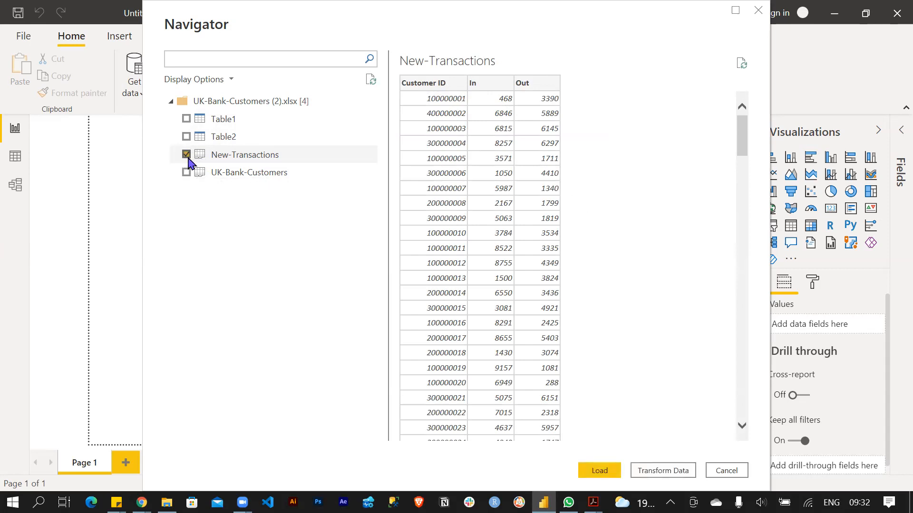
click(241, 174)
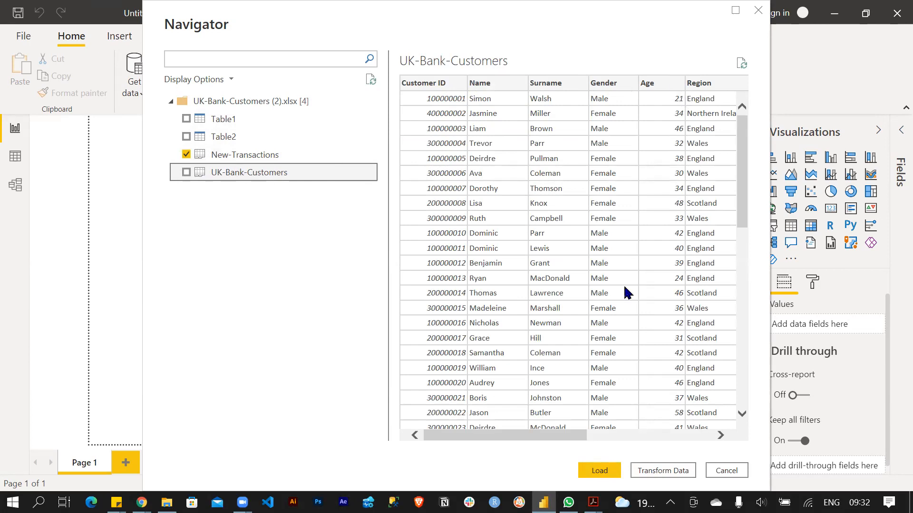
drag(527, 435, 666, 426)
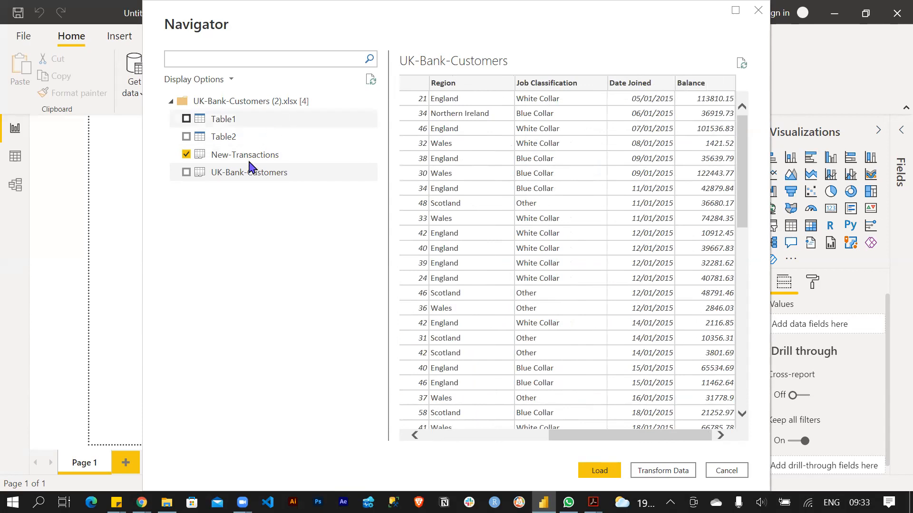
click(186, 173)
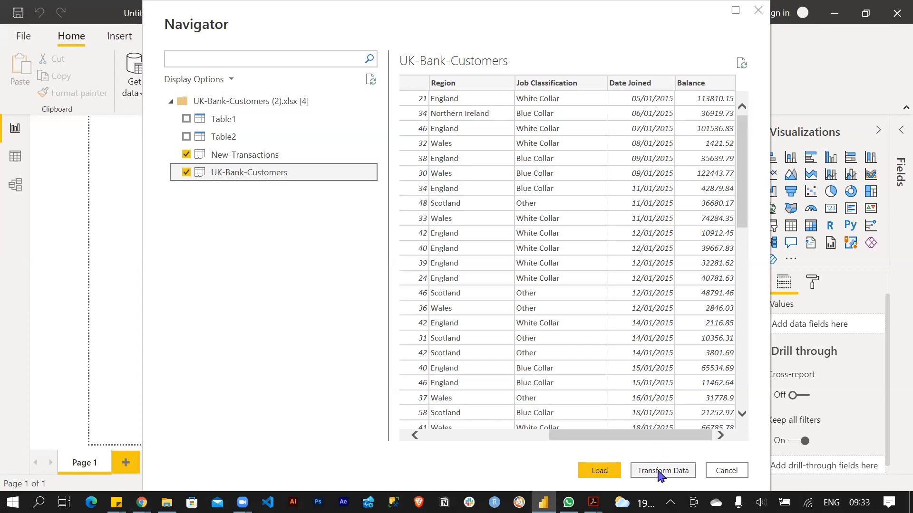
- Open the selected New-Transactions and UK-Bank-Customers sheets for transformation and switch to the Power Query Editor window
click(660, 473)
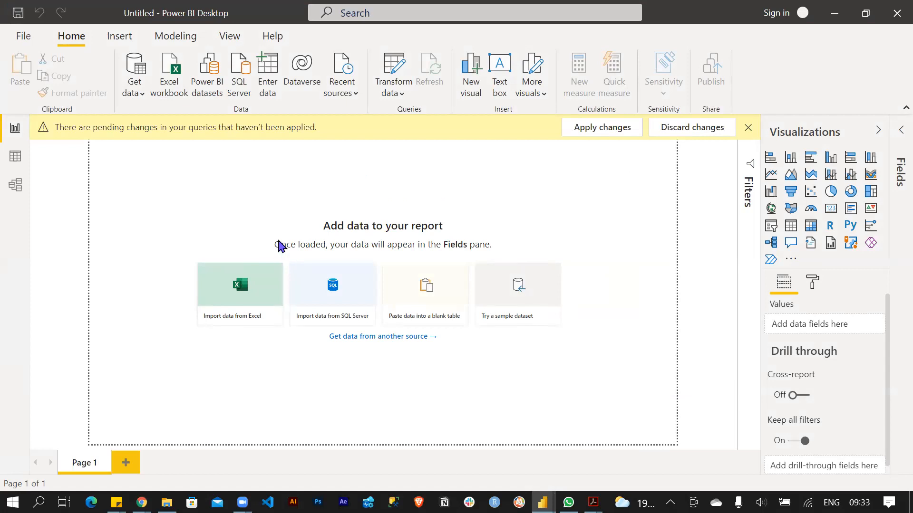
mouse_move(542, 502)
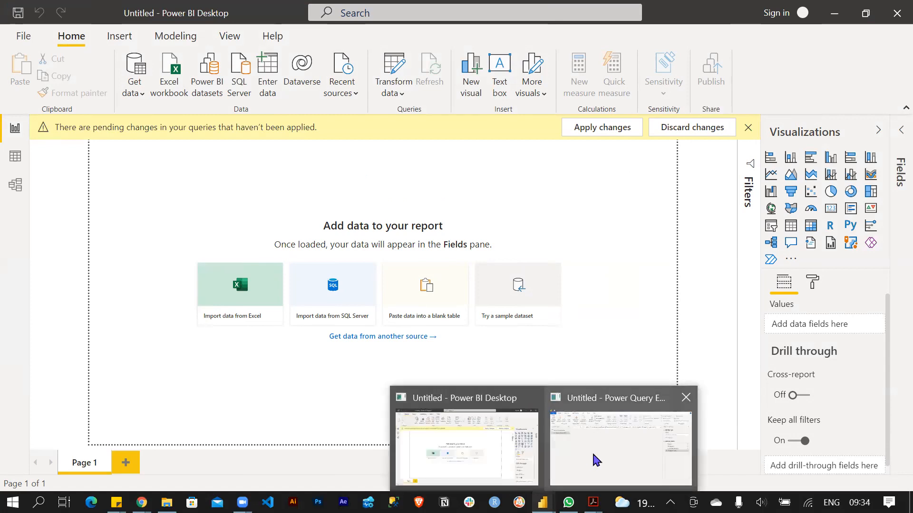
click(602, 453)
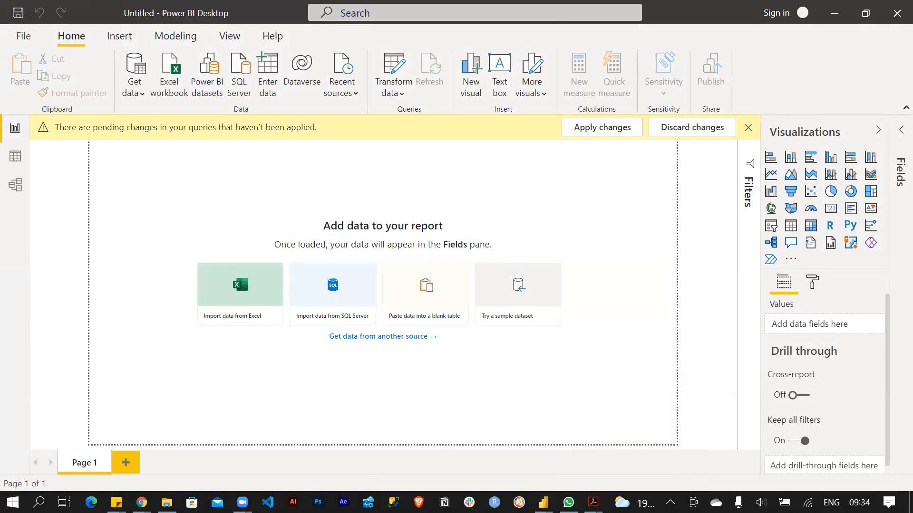
mouse_move(543, 503)
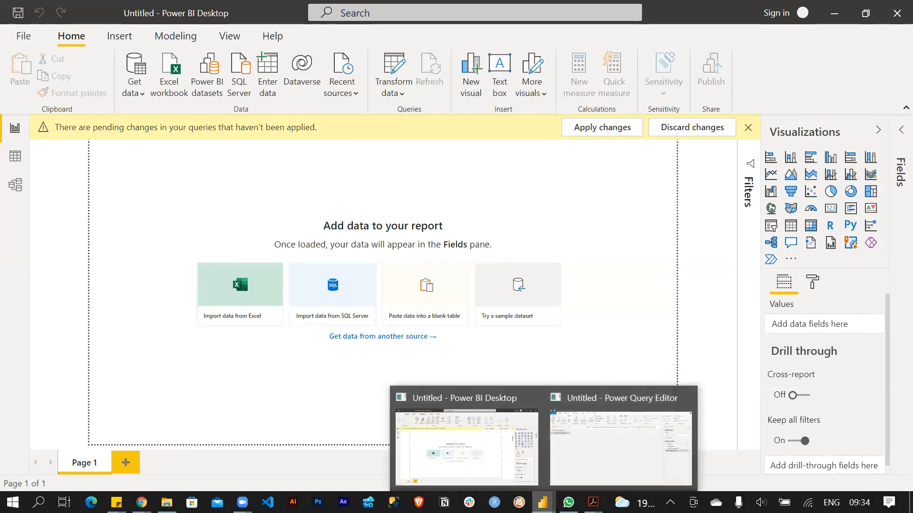
click(586, 456)
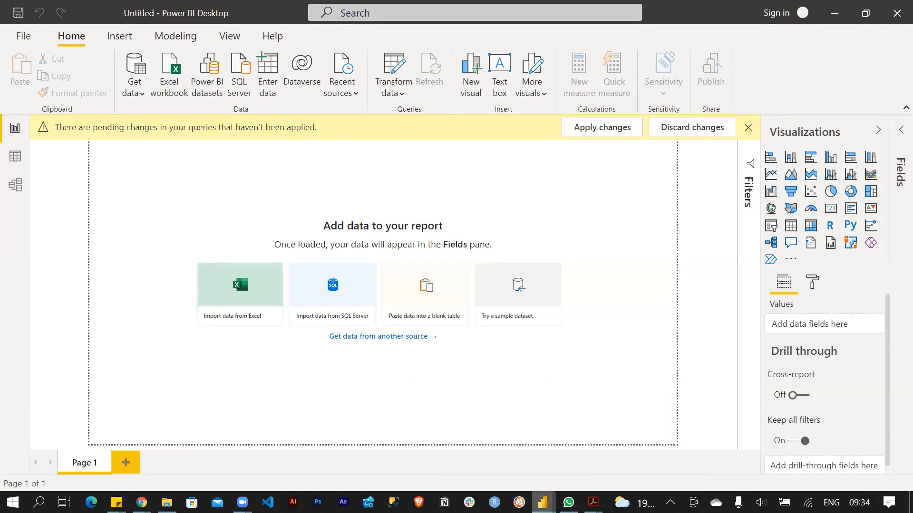
mouse_move(542, 503)
mouse_move(594, 453)
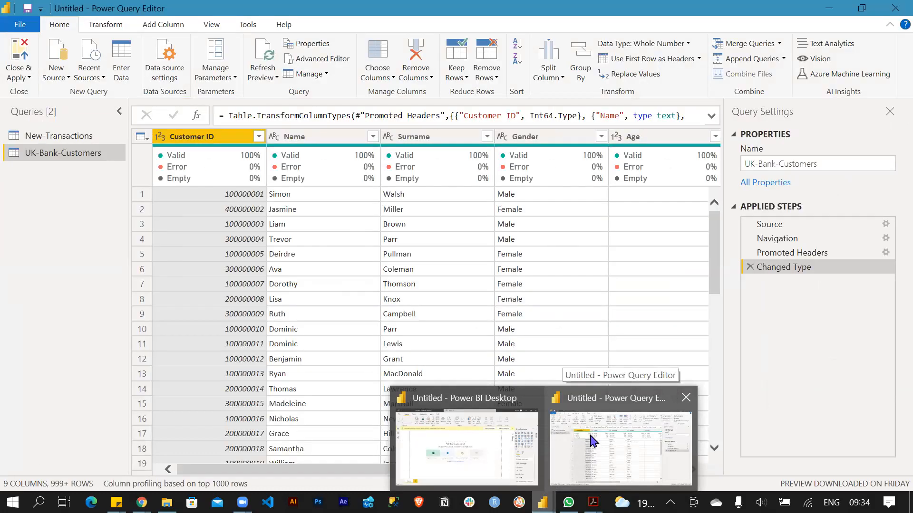
click(592, 440)
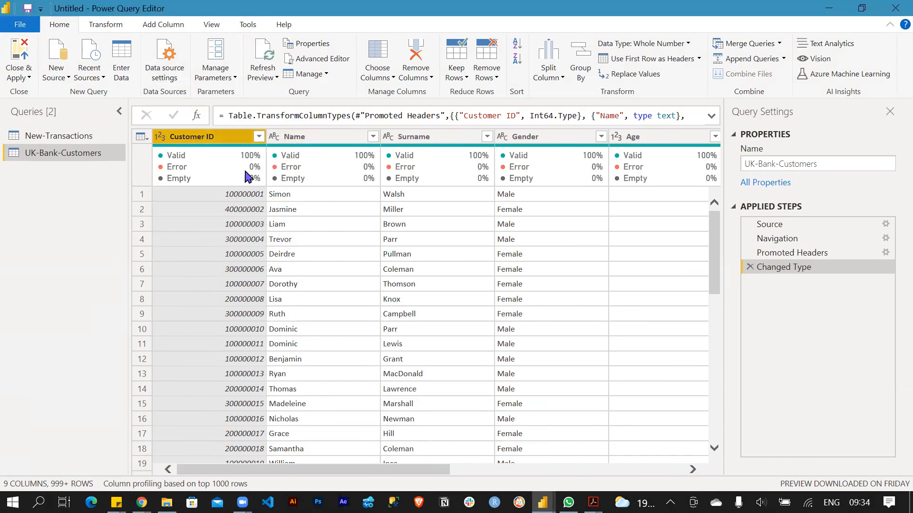
- Examine the valid, error and empty statistics of the Customer ID, Name and Surname columns in UK-Bank-Customers
mouse_move(253, 171)
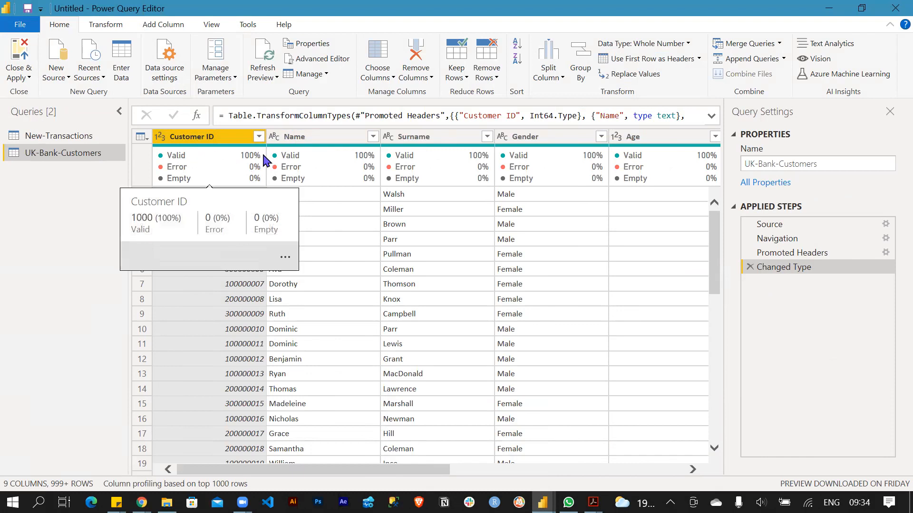
mouse_move(281, 166)
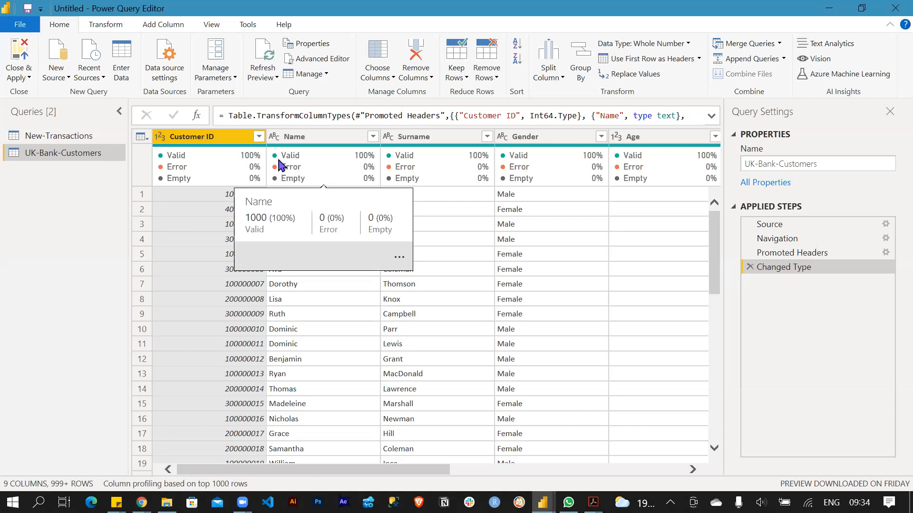
mouse_move(229, 181)
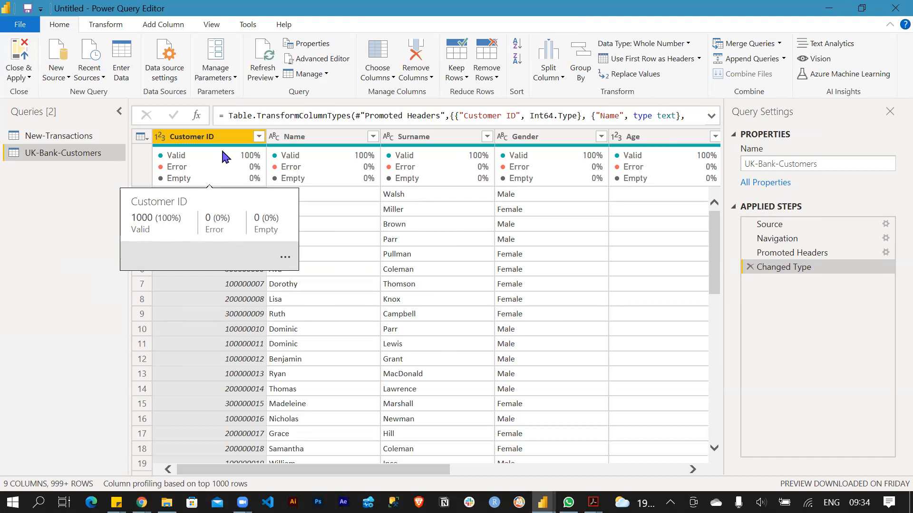
mouse_move(323, 175)
mouse_move(425, 166)
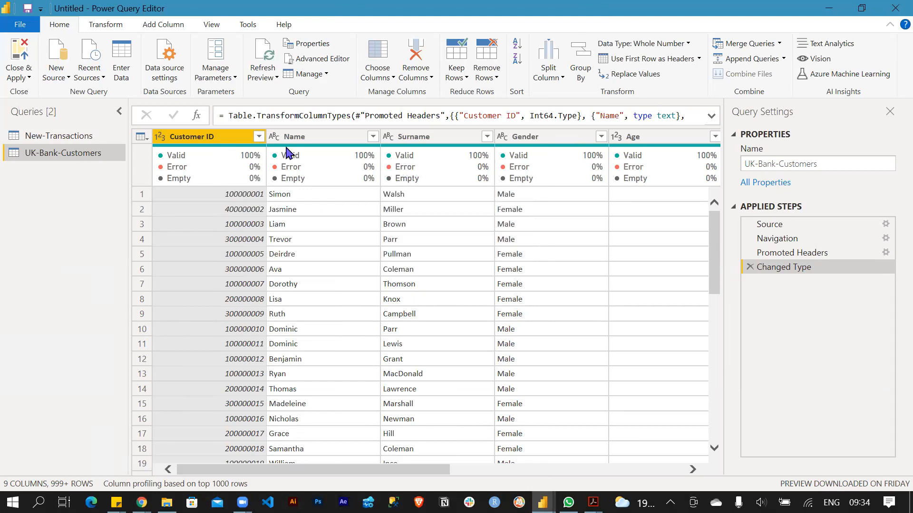
- Turn off the column quality statistics in the data preview and turn them back on
click(213, 24)
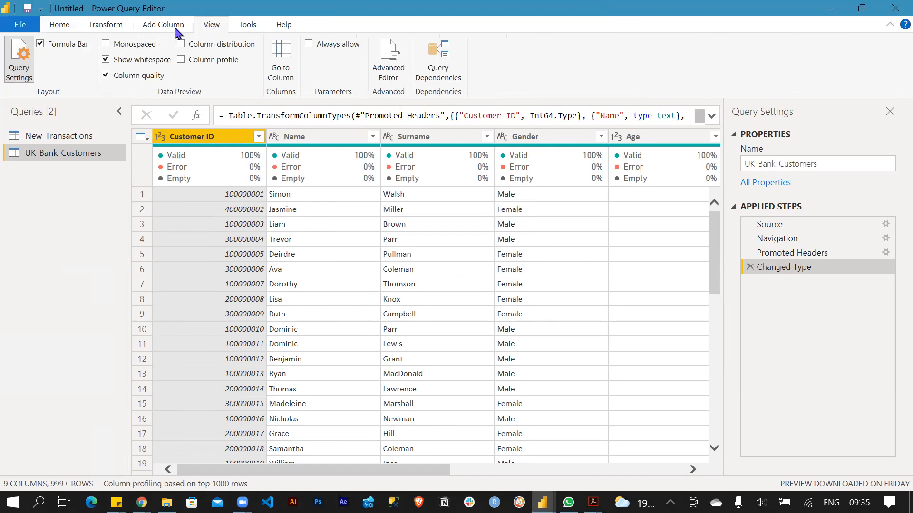
click(106, 75)
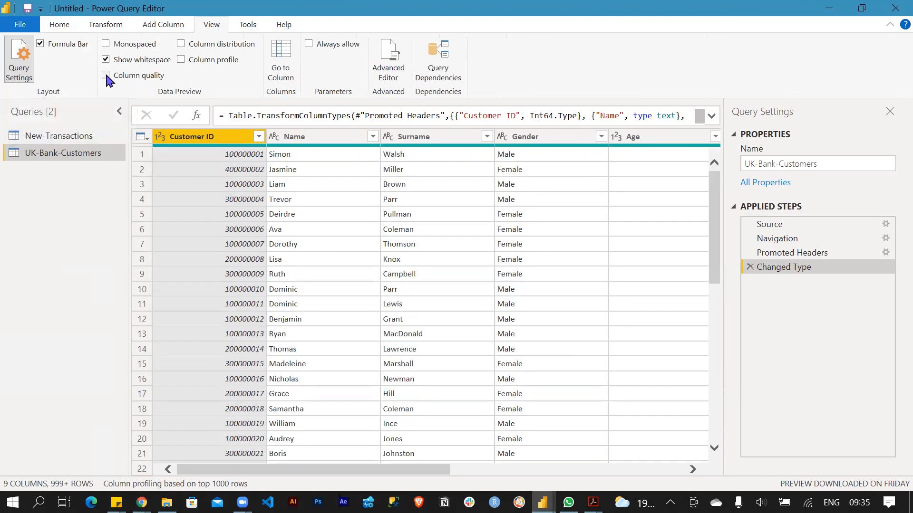
click(106, 75)
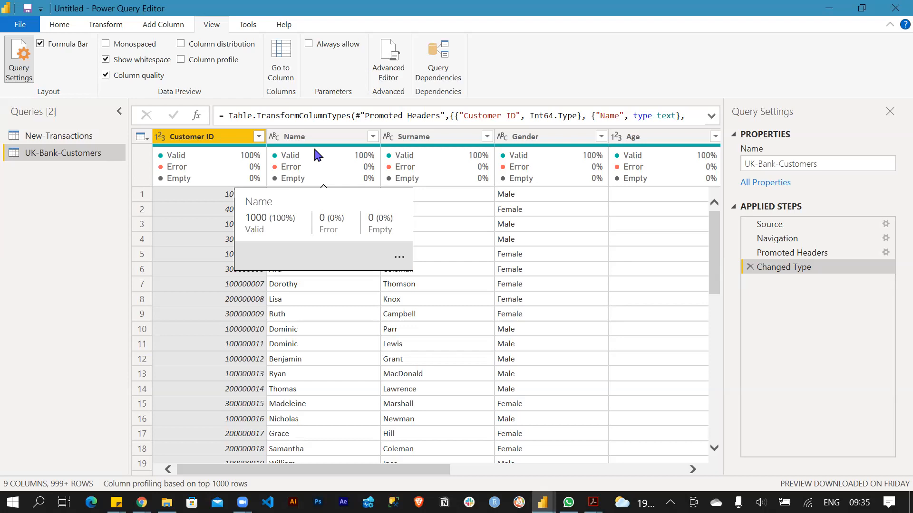
- Show the column distribution charts, look over them, hide them again and return to the Home commands
click(181, 44)
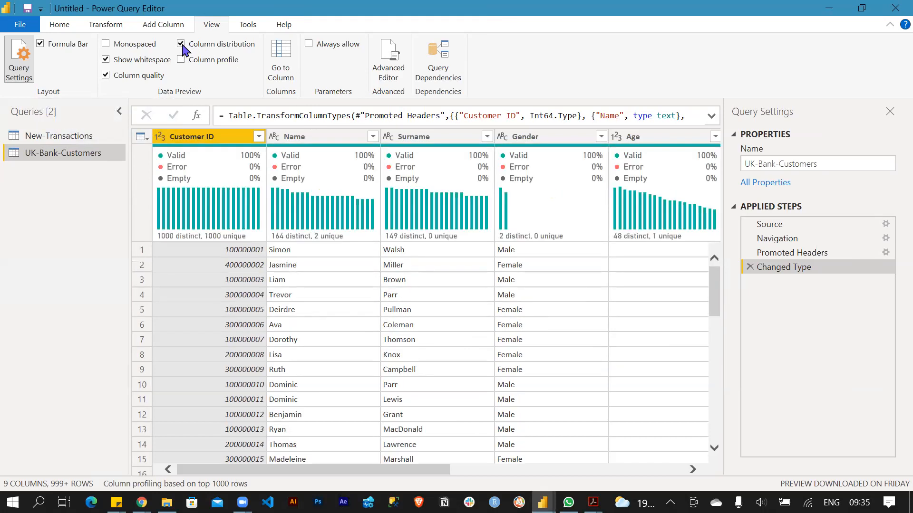
mouse_move(532, 178)
click(181, 44)
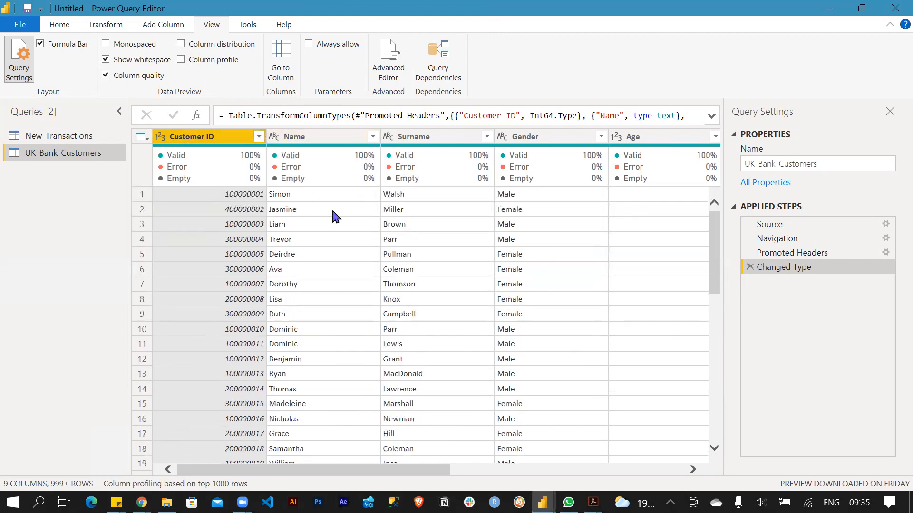
click(66, 22)
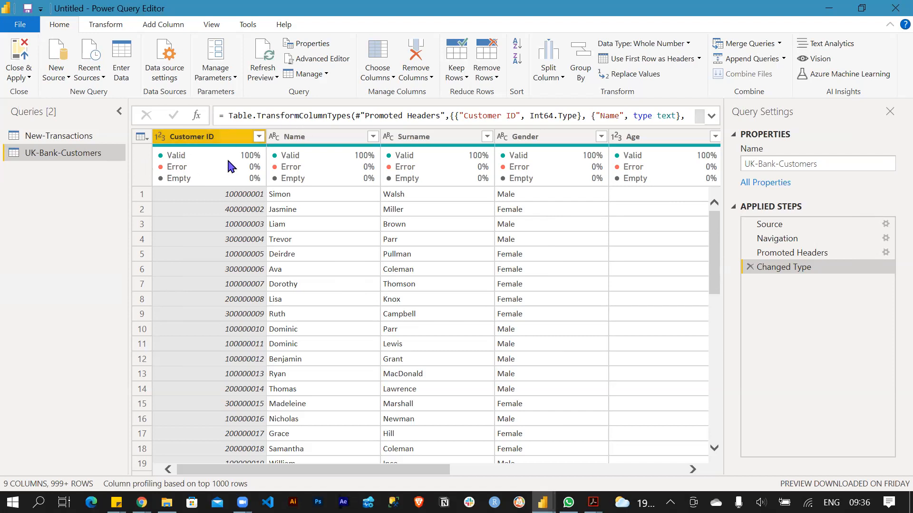
- Review the data type and filter options of the Customer ID column, keeping its type as Whole Number
click(159, 138)
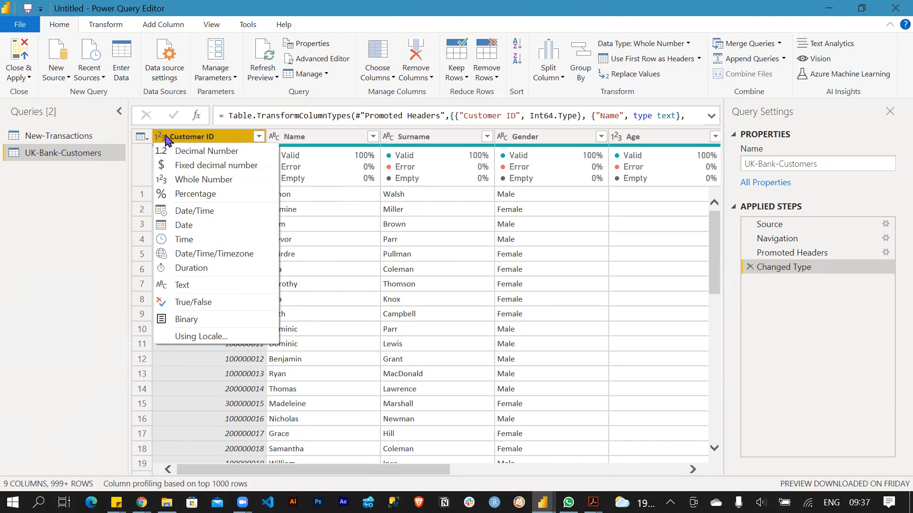
click(192, 181)
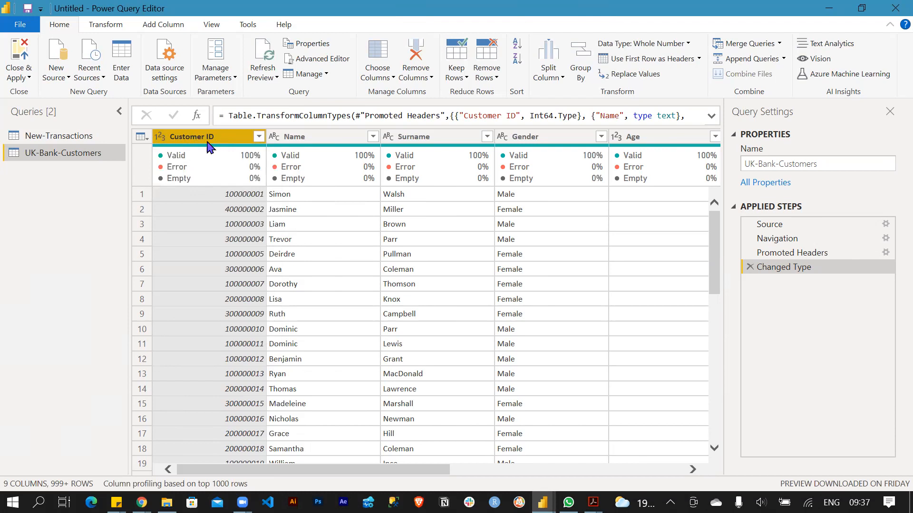
click(160, 137)
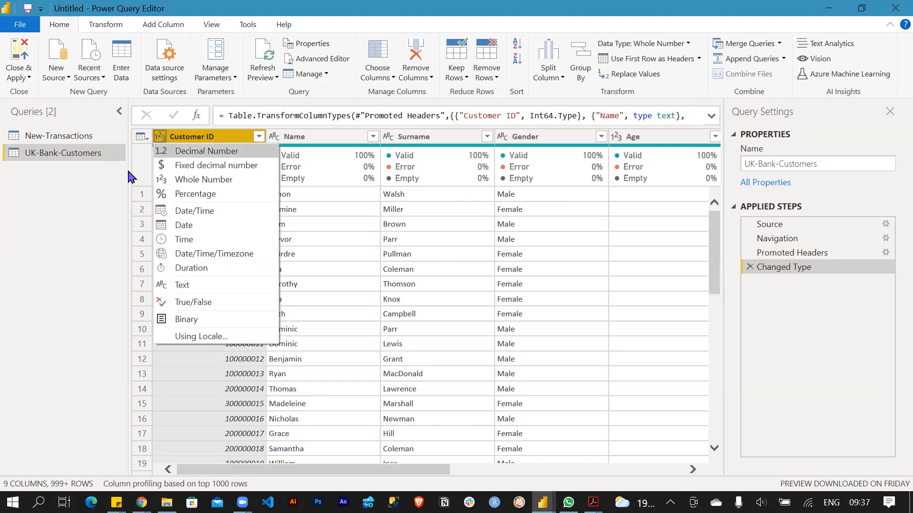
click(105, 174)
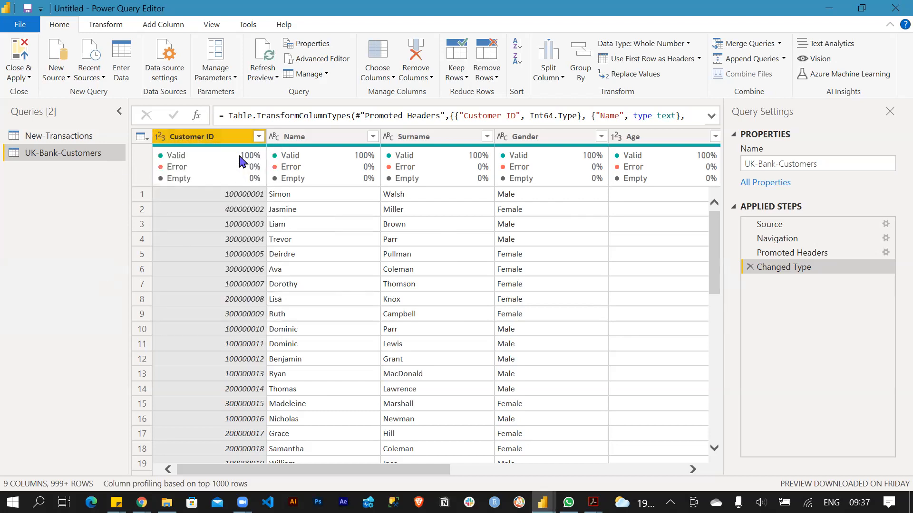
click(259, 138)
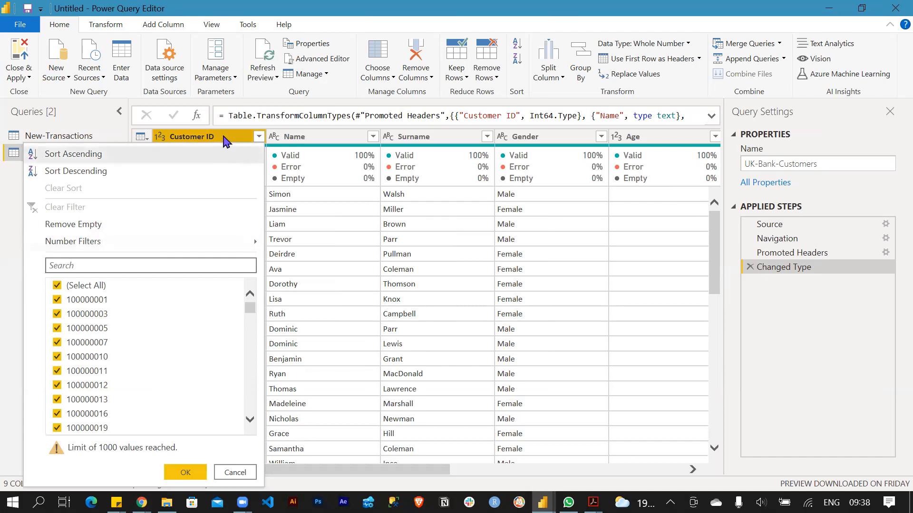
click(90, 117)
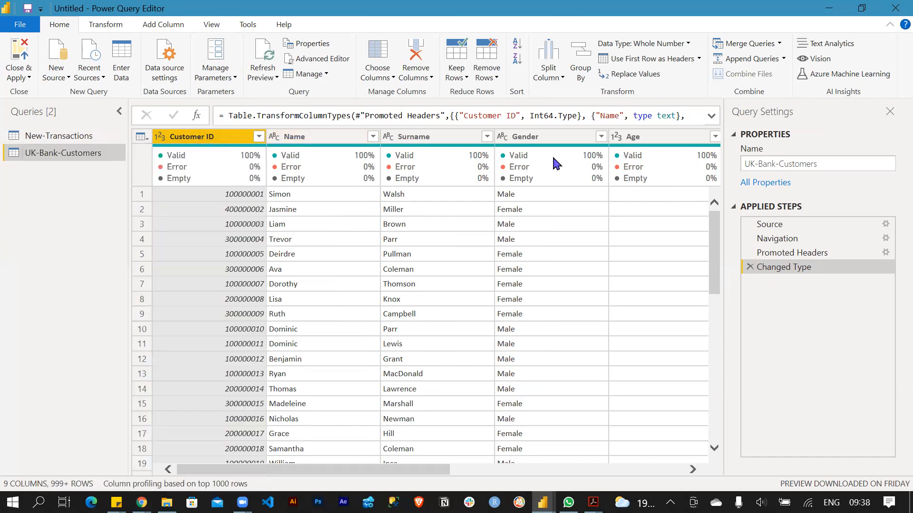
- Filter the Gender column to keep only Female rows and look through the filtered customers
click(601, 136)
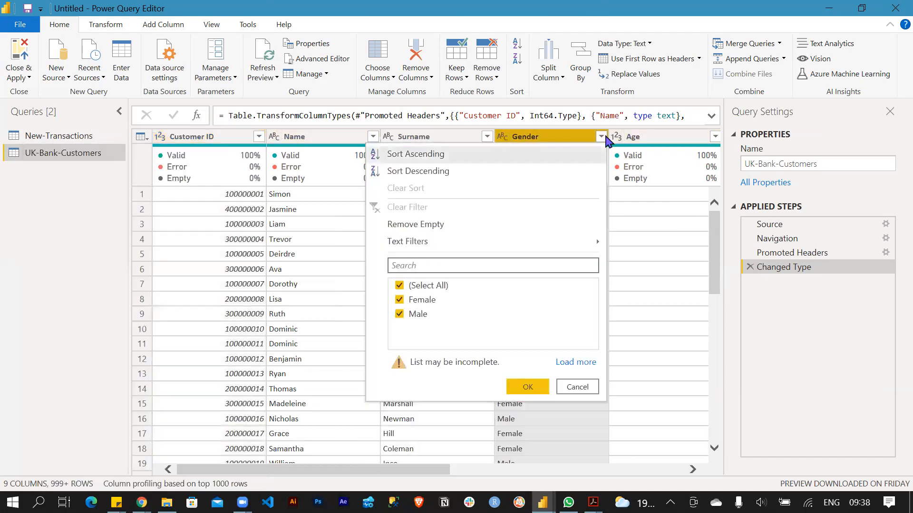
click(407, 317)
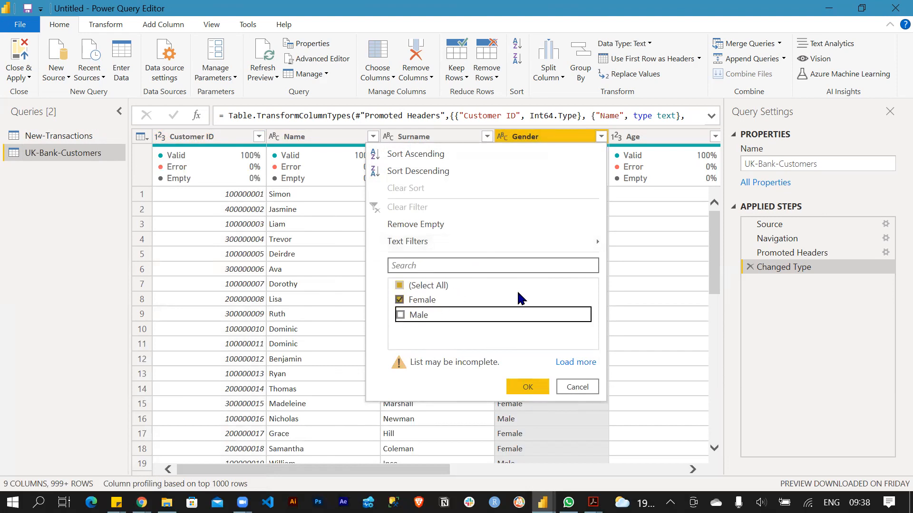
click(399, 300)
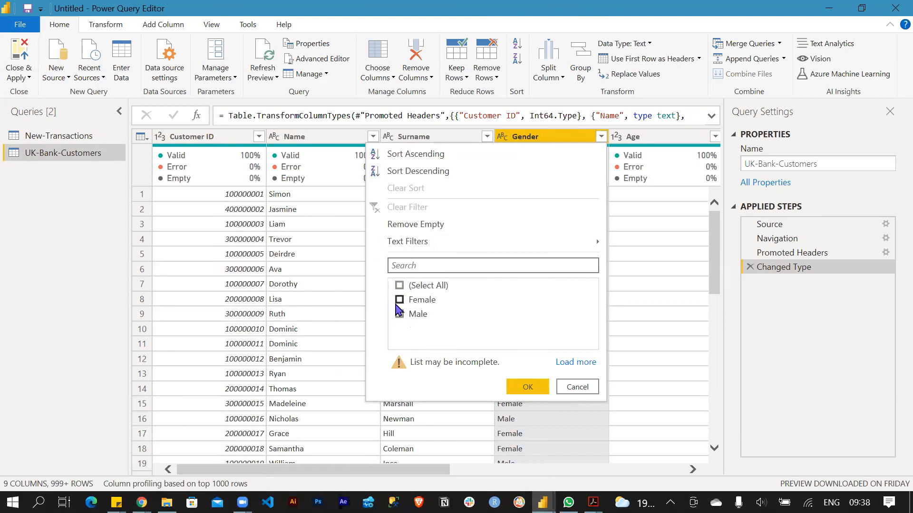
click(399, 300)
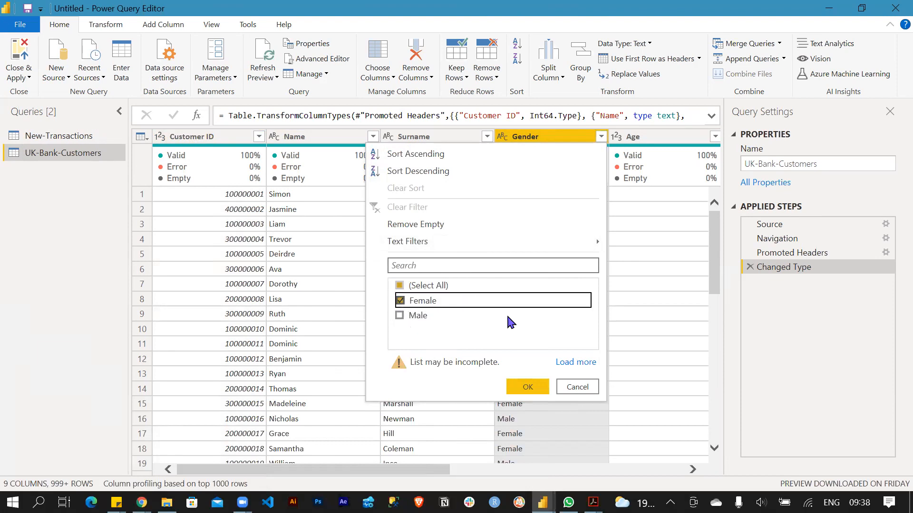
click(533, 387)
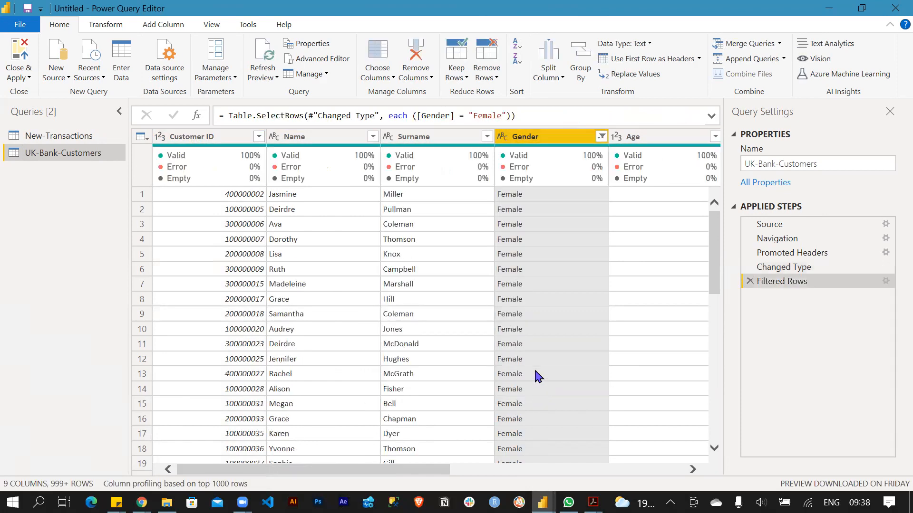
mouse_move(523, 180)
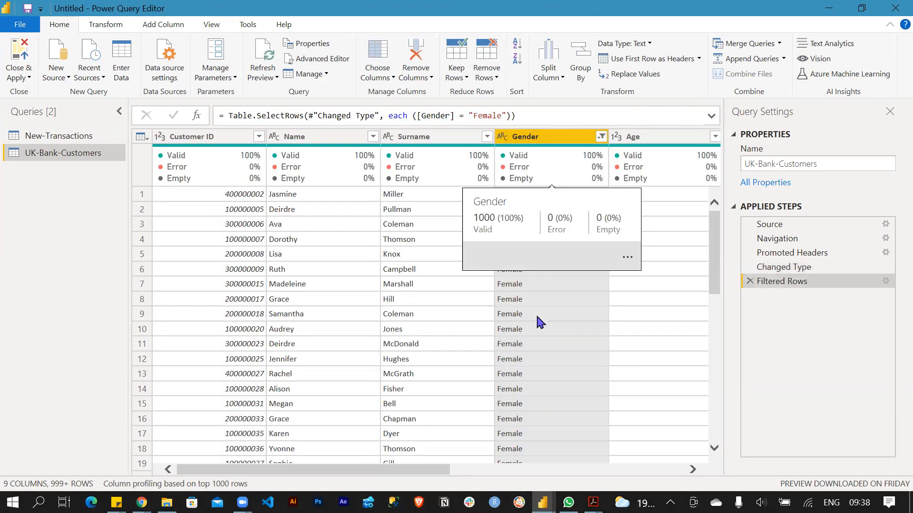
scroll(536, 323, down, 3)
scroll(536, 328, up, 3)
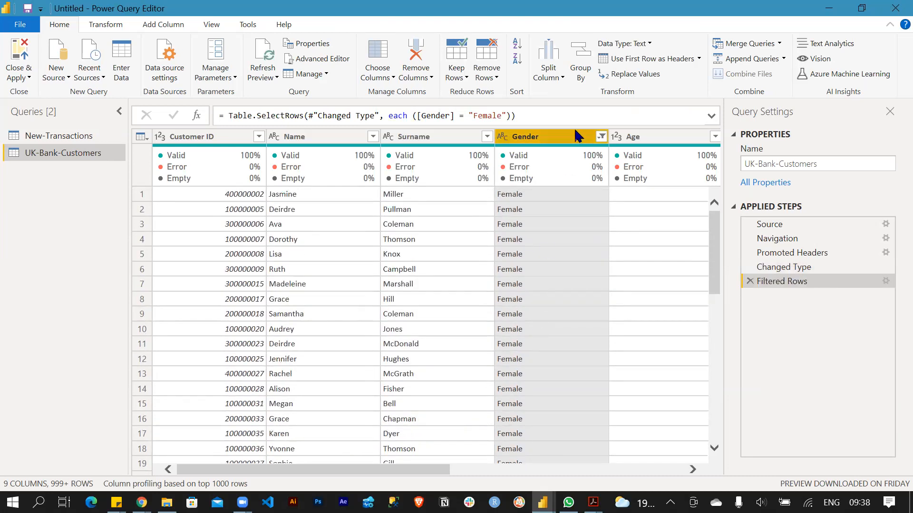
- Include Male again in the Gender filter and check the column's filter list
click(601, 137)
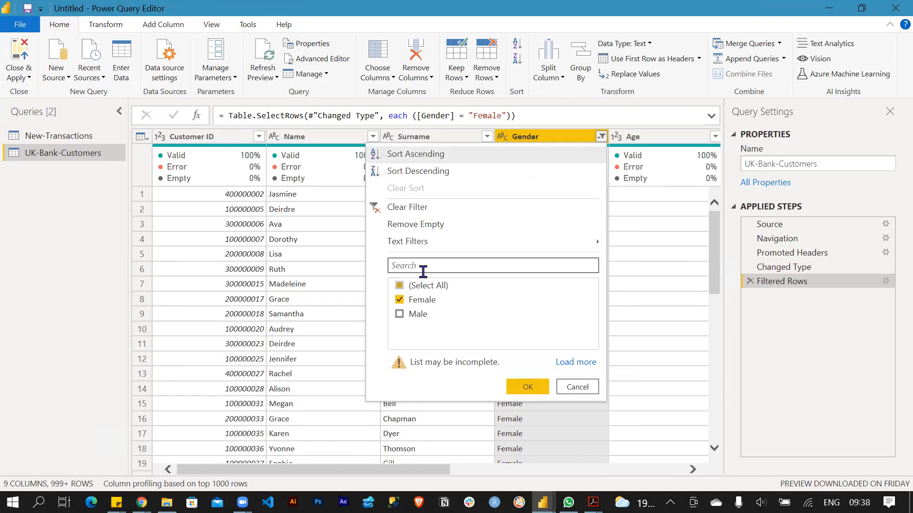
click(400, 316)
click(524, 388)
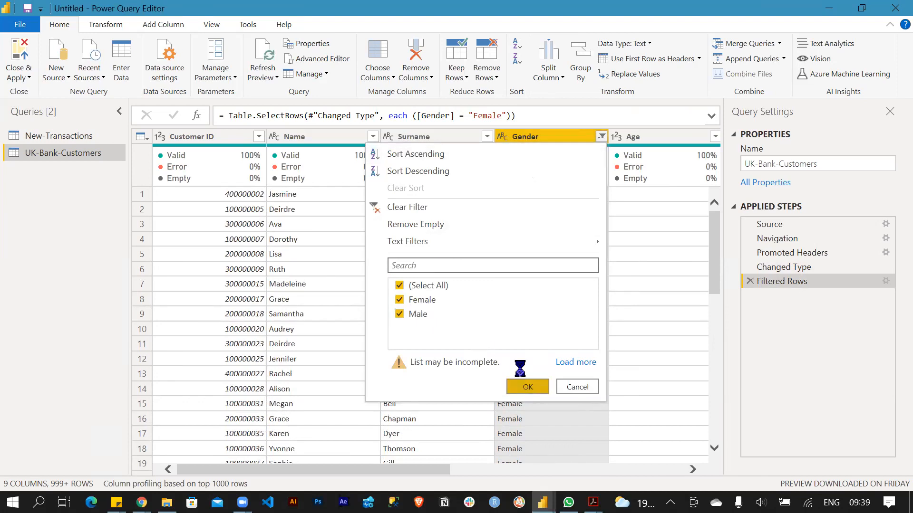
click(600, 137)
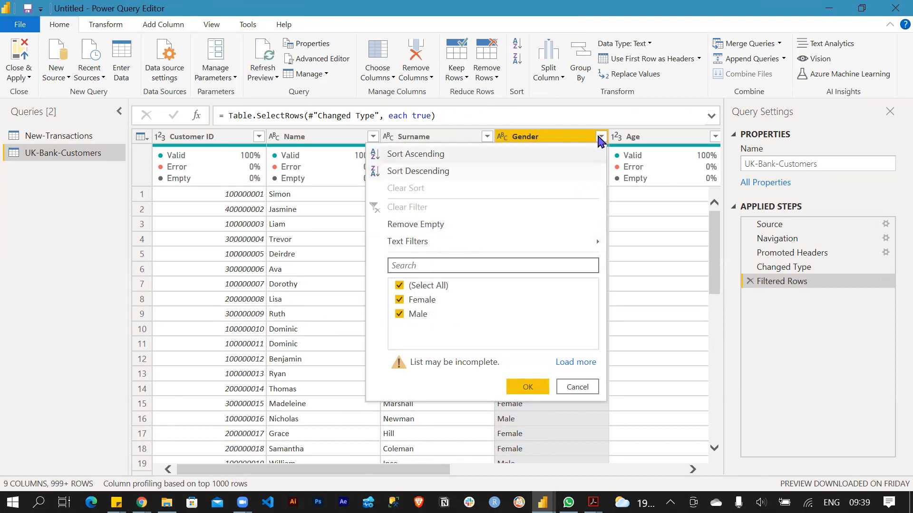
click(600, 138)
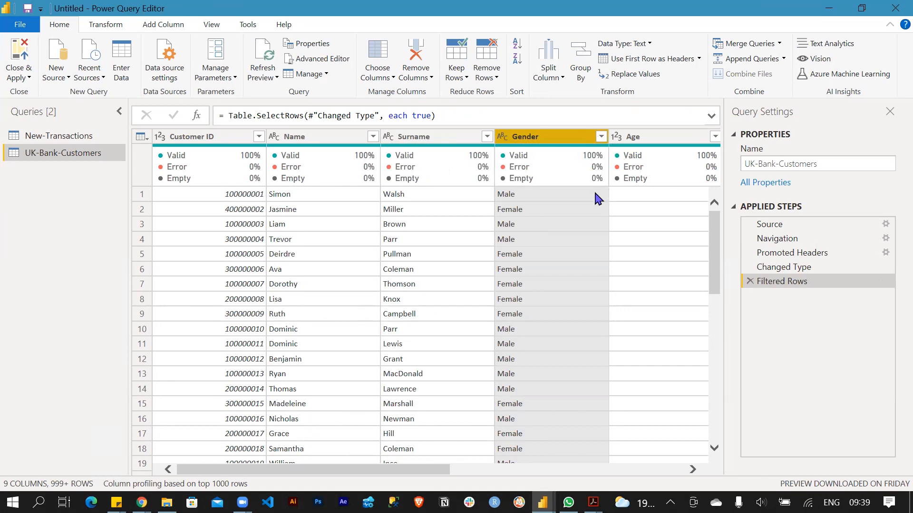
- Review the cell and column commands available for the Age column, including its Change Type options
mouse_move(567, 153)
click(654, 138)
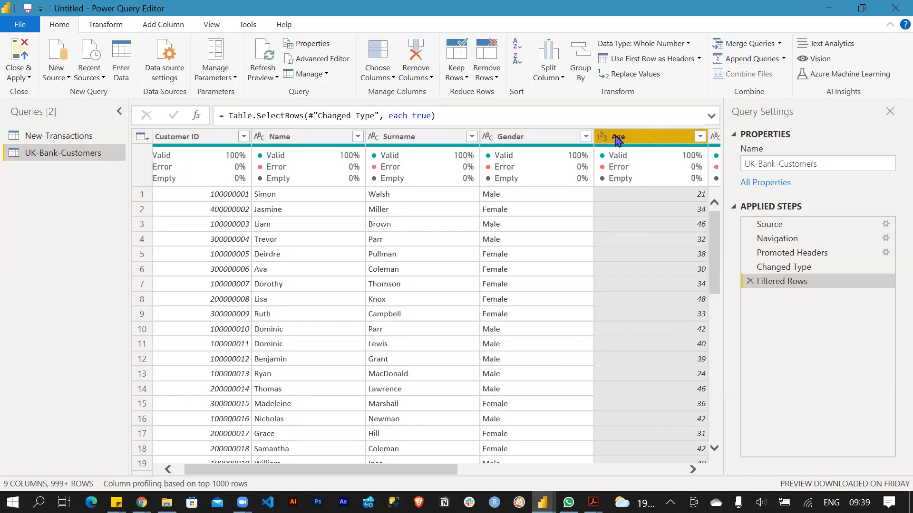
right_click(658, 228)
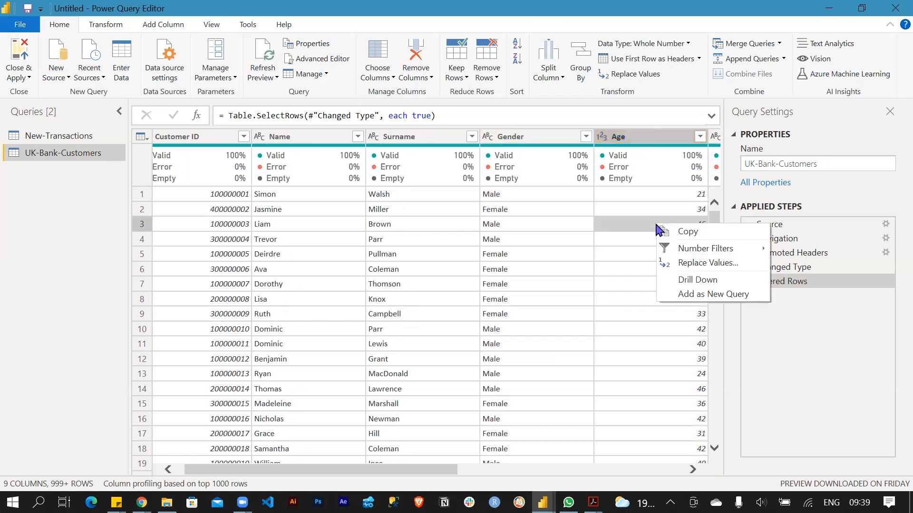
click(652, 138)
click(651, 138)
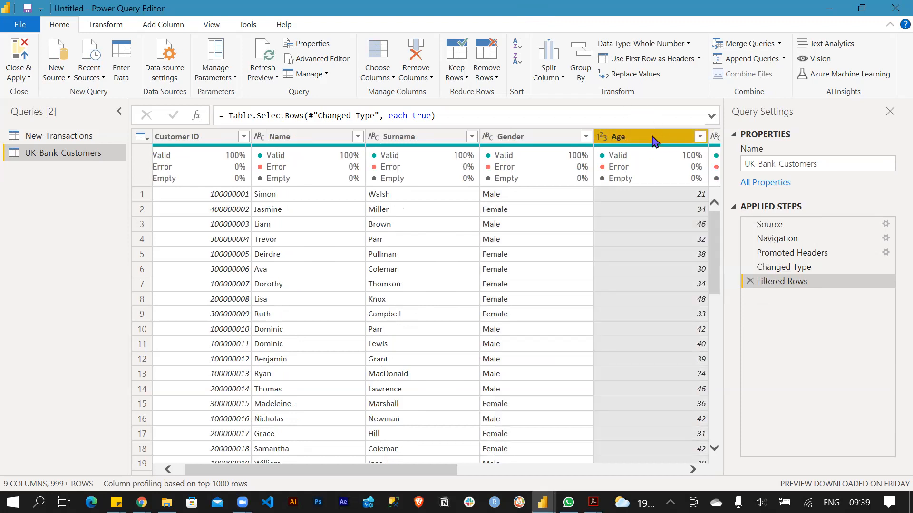
right_click(654, 141)
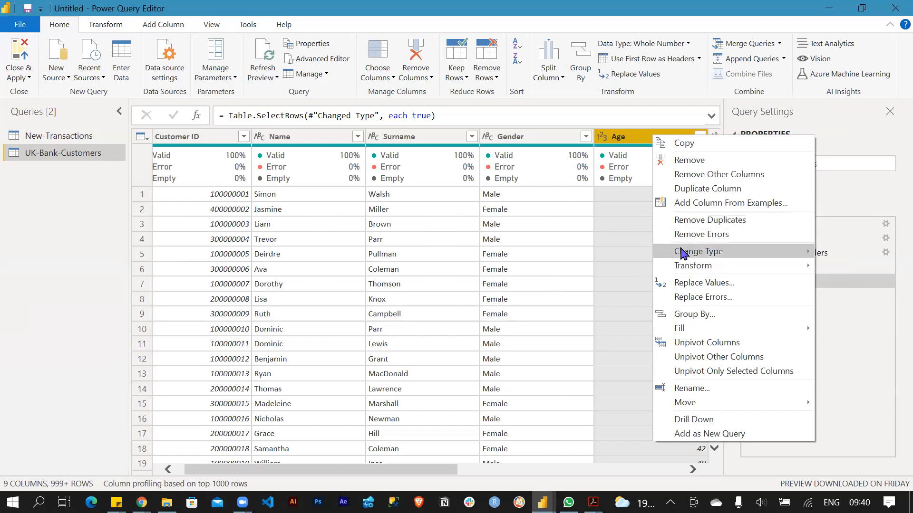
mouse_move(695, 256)
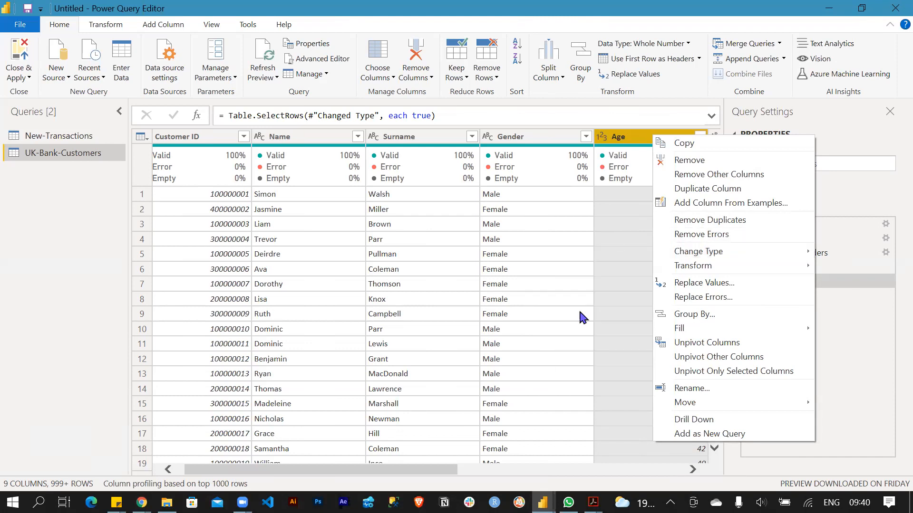
- Check the data type options of the Date Joined column
click(413, 474)
drag(418, 473, 540, 224)
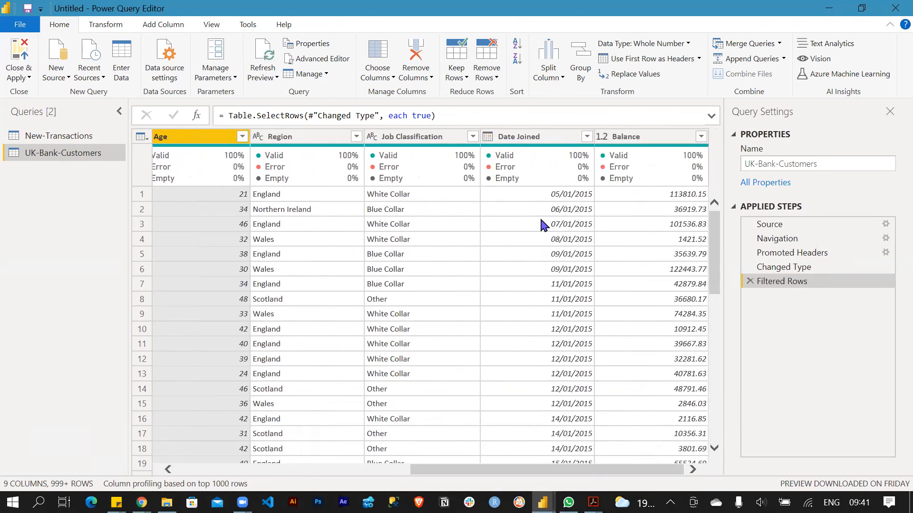
click(487, 138)
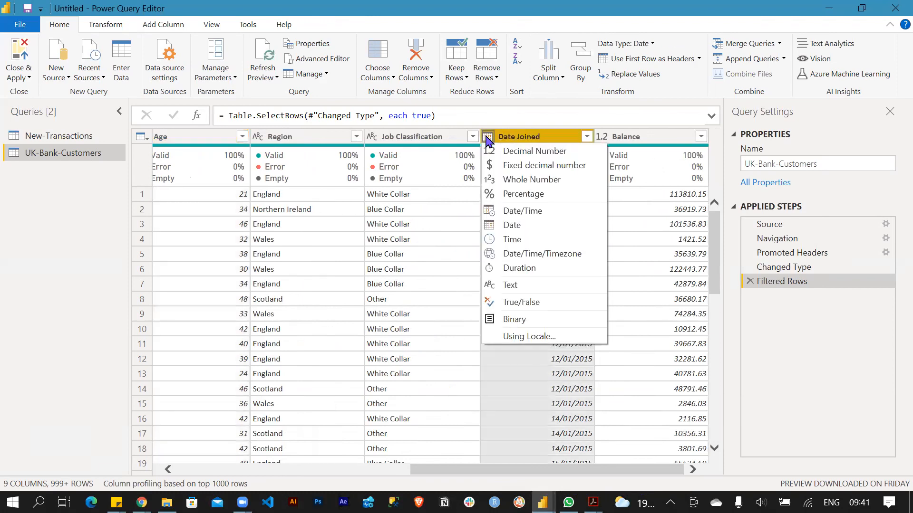
click(523, 137)
- Look through the type and date transformation options of the Date Joined column, and duplicate the column
right_click(521, 136)
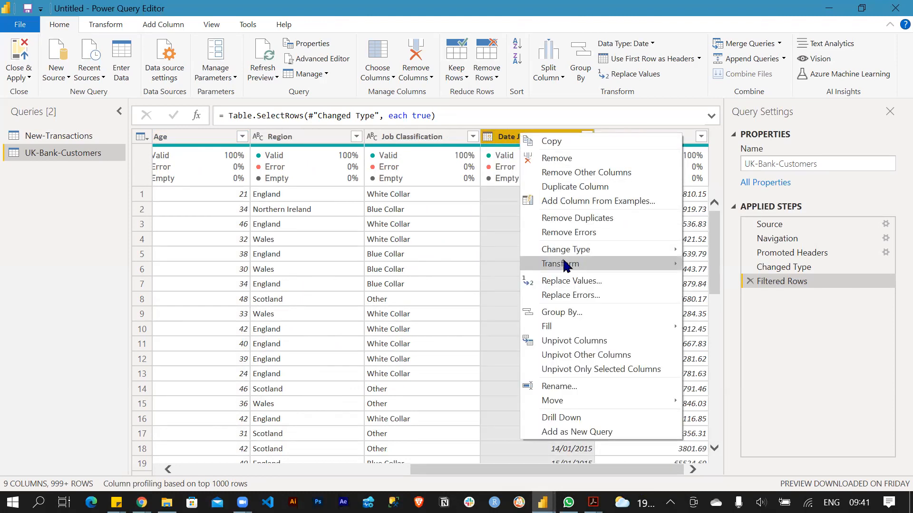
mouse_move(565, 266)
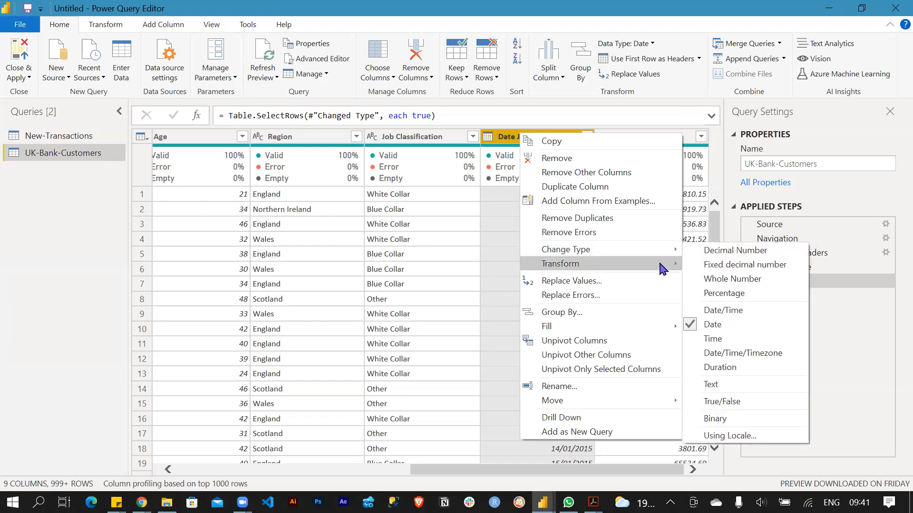
mouse_move(656, 267)
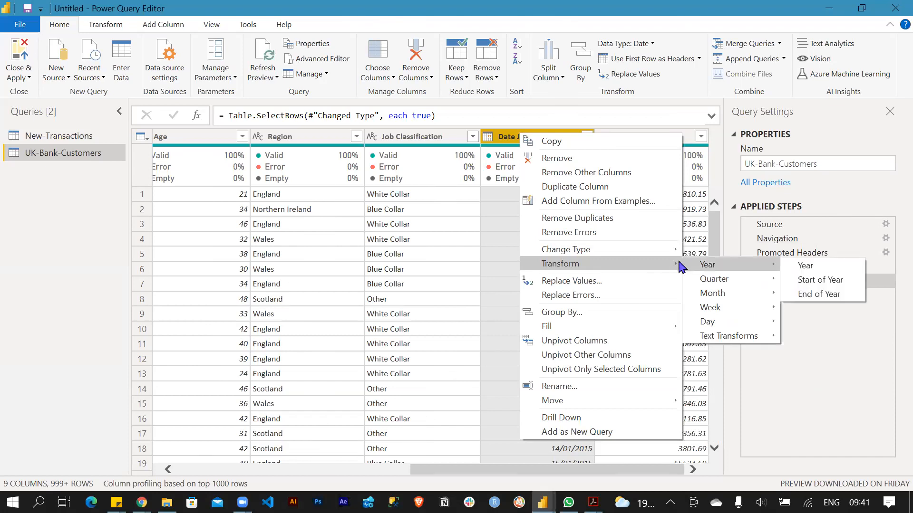
mouse_move(695, 280)
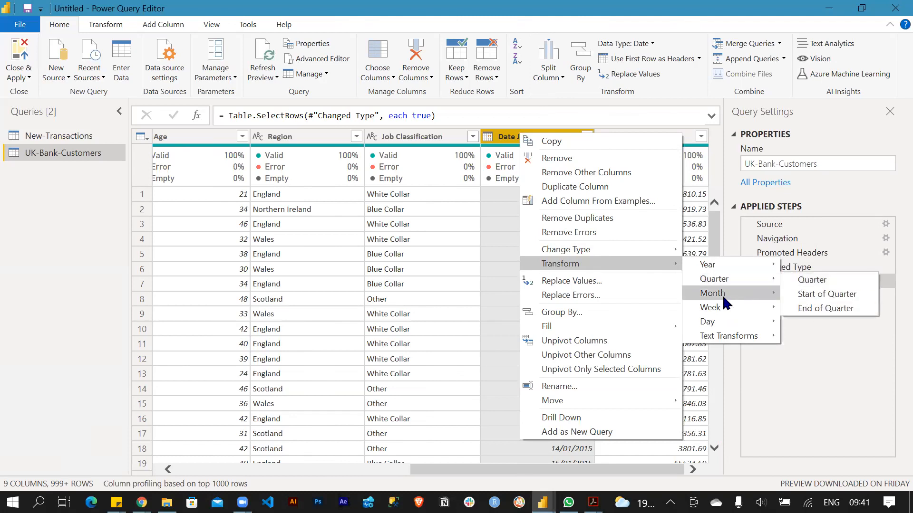
mouse_move(722, 295)
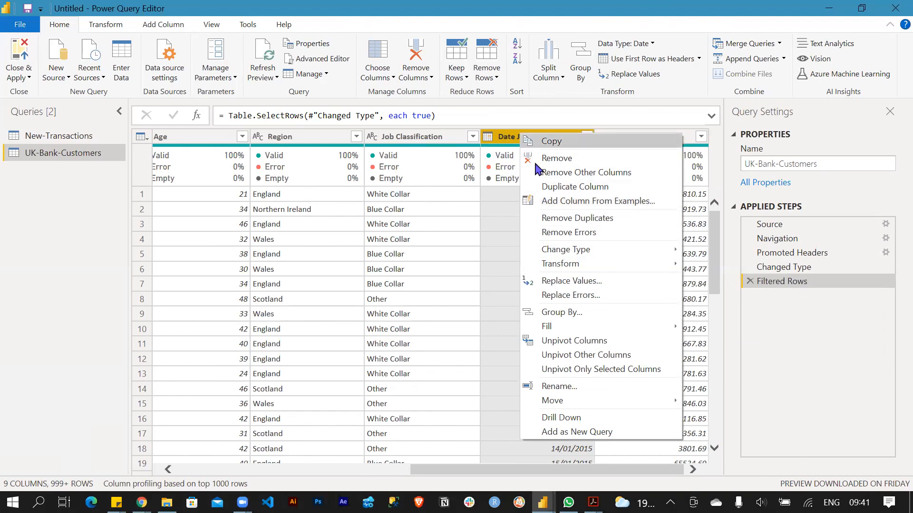
click(552, 188)
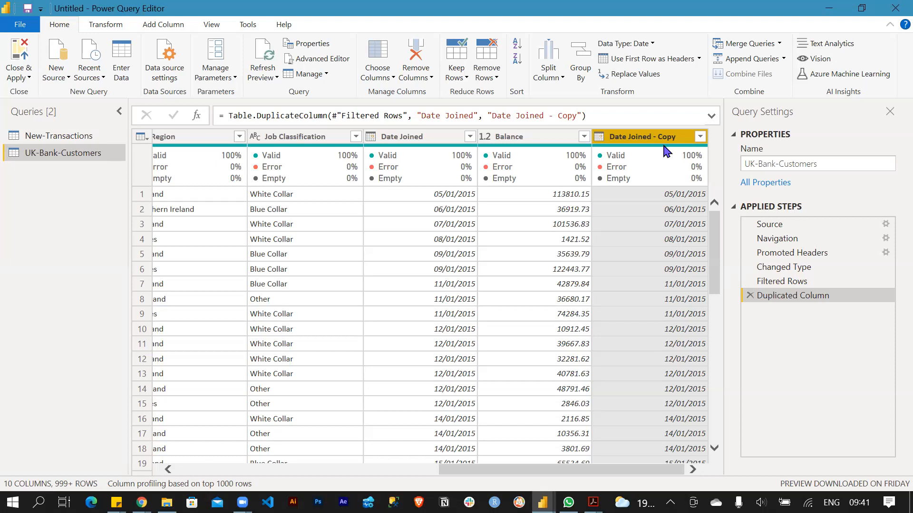
drag(663, 141, 655, 142)
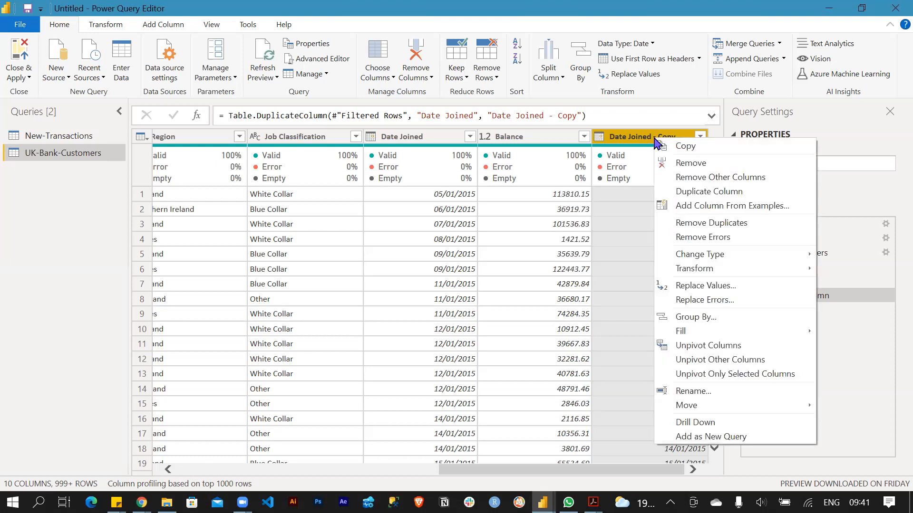
click(639, 139)
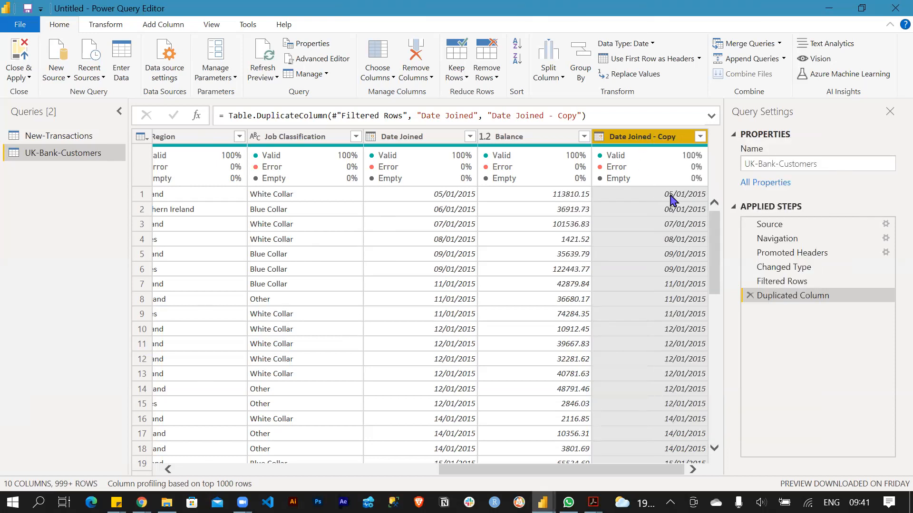
- Transform the duplicated Date Joined column to Name of Month and look through the resulting rows
right_click(648, 145)
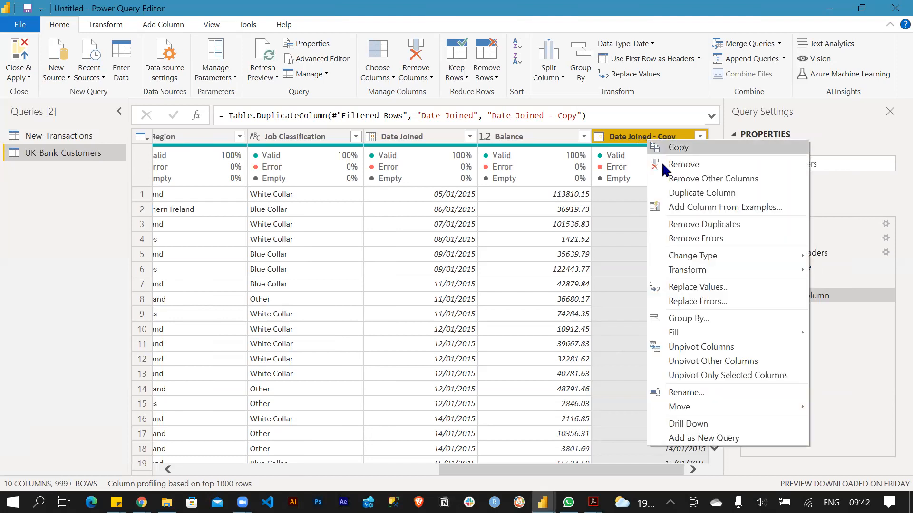
mouse_move(728, 269)
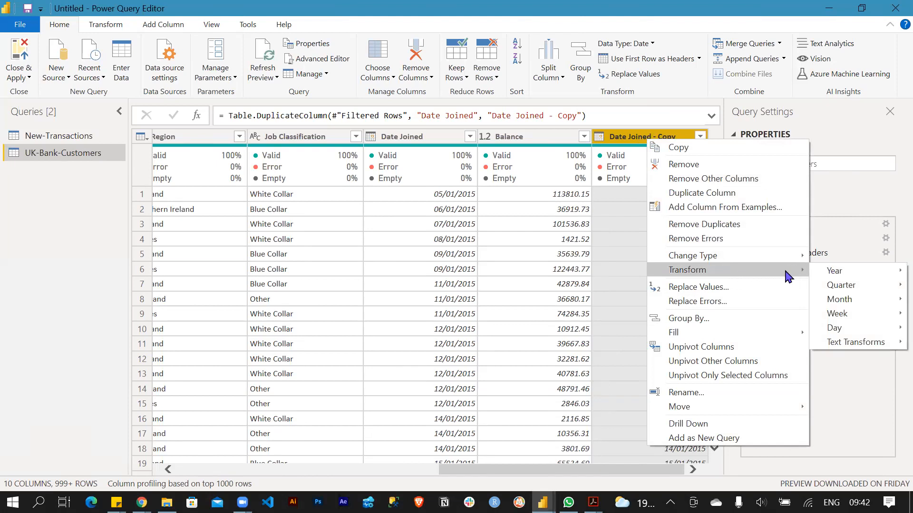
mouse_move(842, 305)
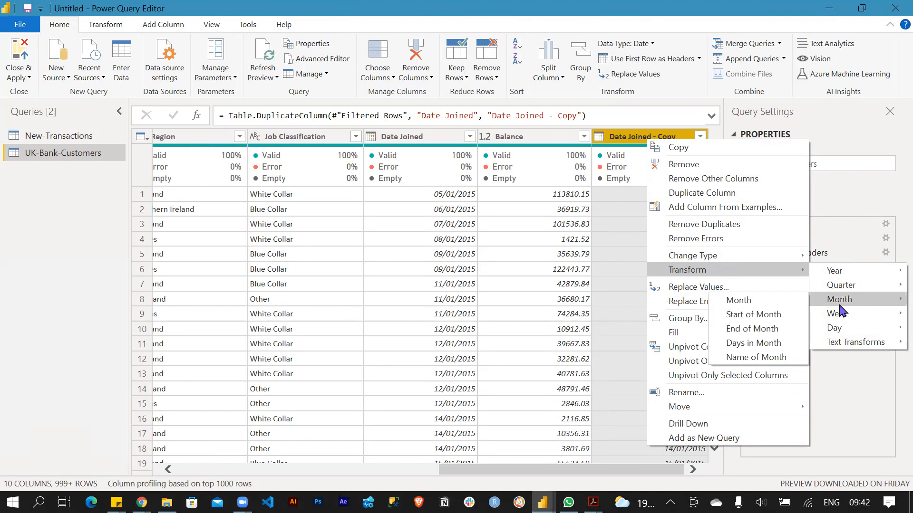
click(756, 358)
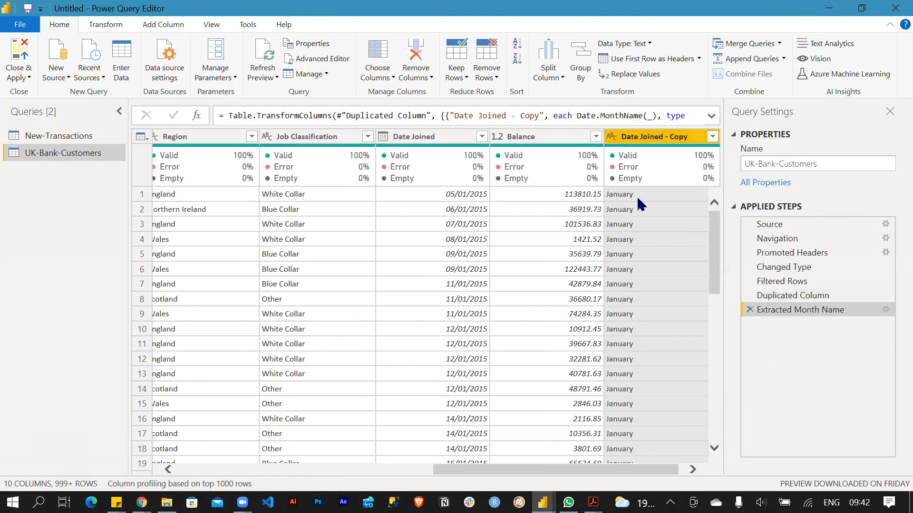
scroll(664, 267, down, 3)
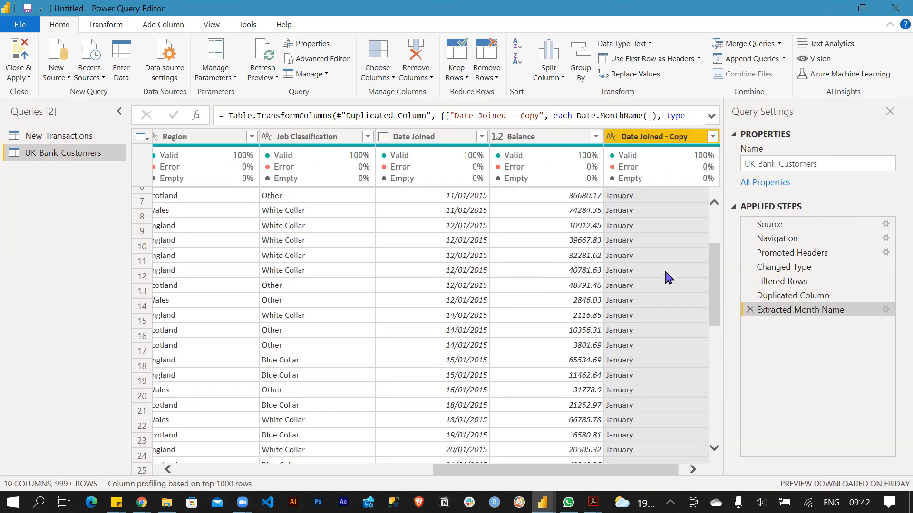
scroll(665, 306, down, 12)
scroll(665, 306, up, 6)
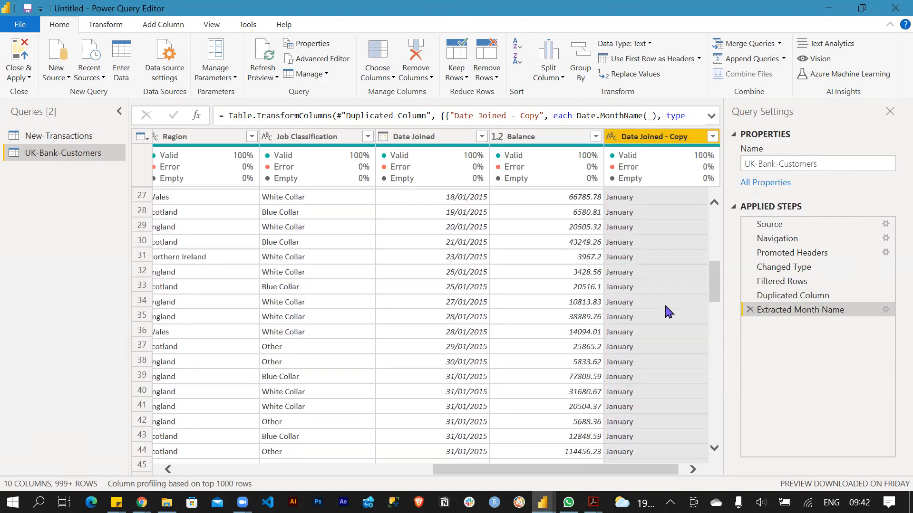
scroll(669, 312, up, 9)
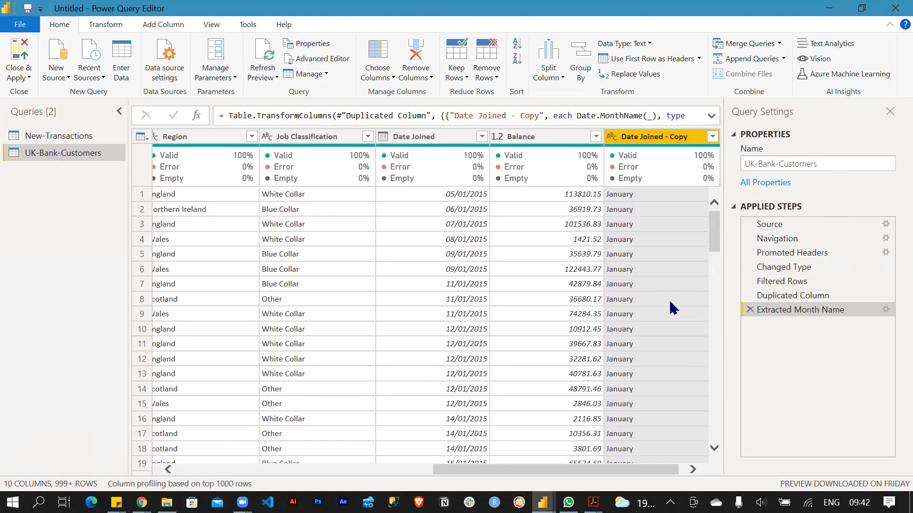
- Rename the duplicated date column as Month joined
double_click(656, 140)
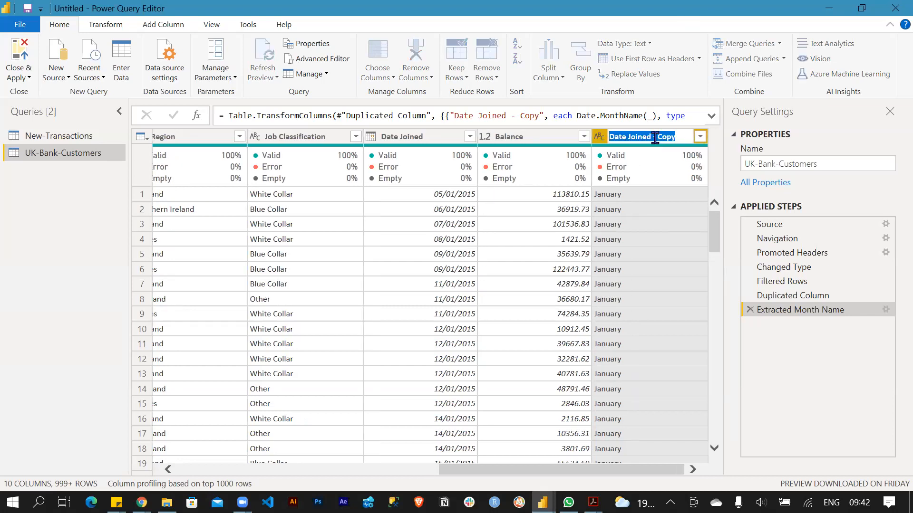
text(Month joined)
key(Return)
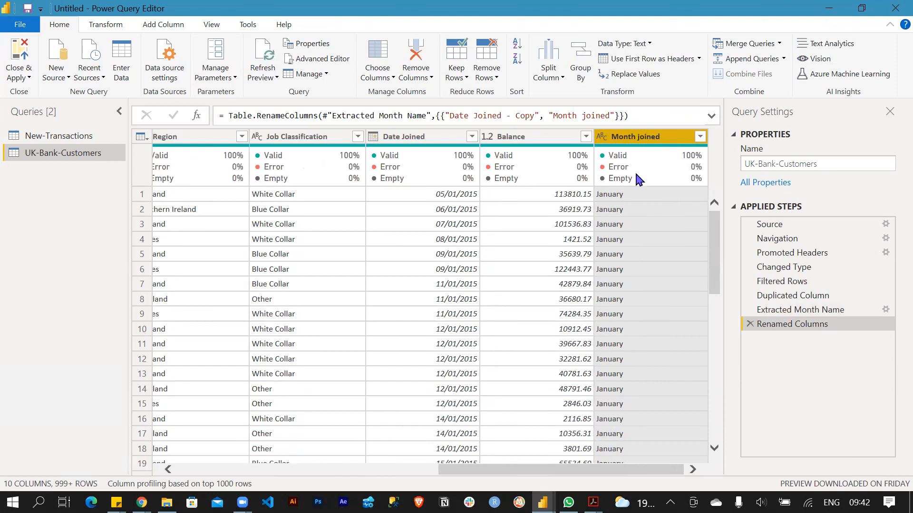
- Review the Year, Quarter, Month, Week and Day transformations and the data type options of the original Date Joined column
click(417, 142)
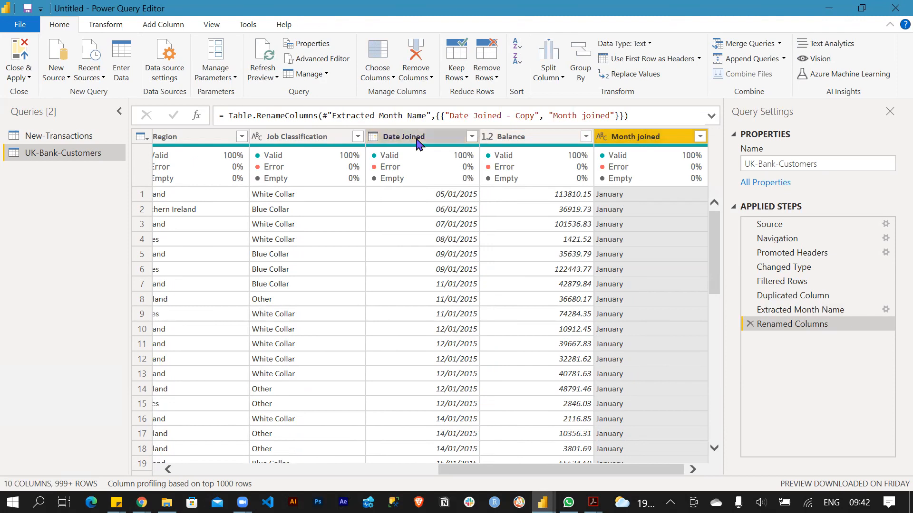
right_click(417, 142)
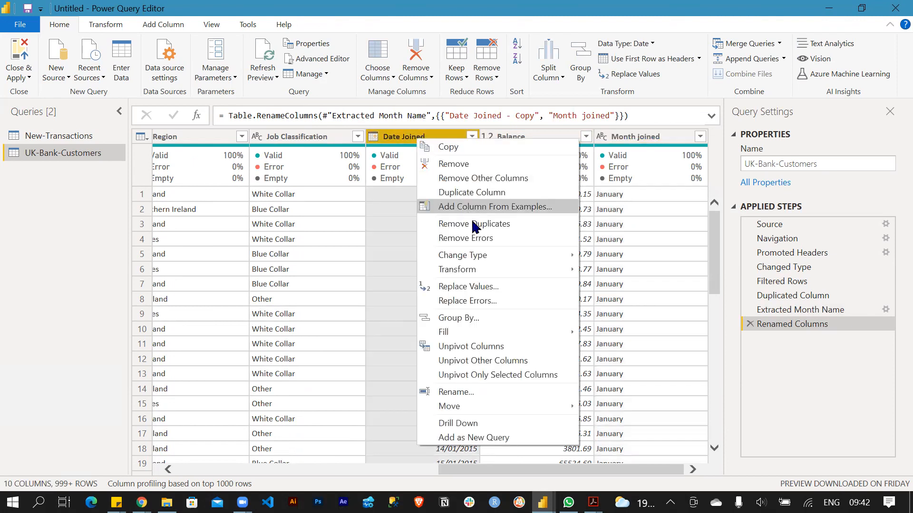
mouse_move(491, 273)
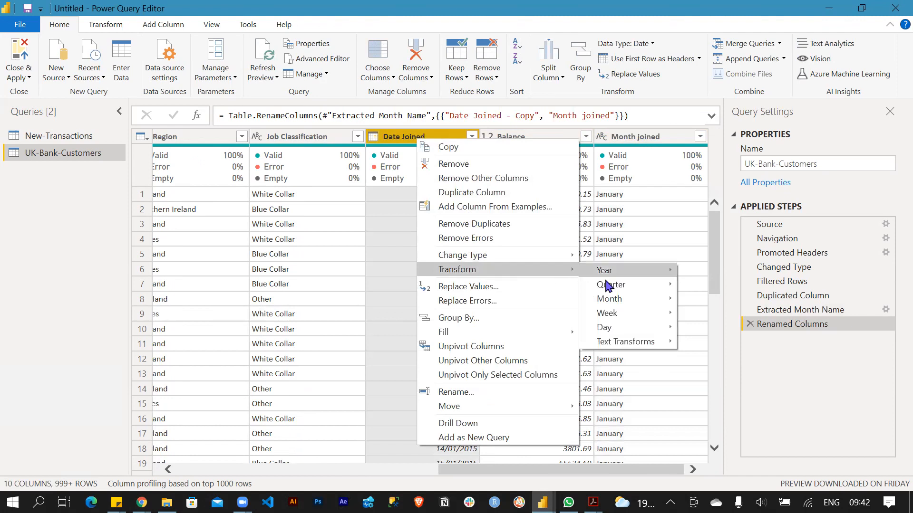
mouse_move(612, 290)
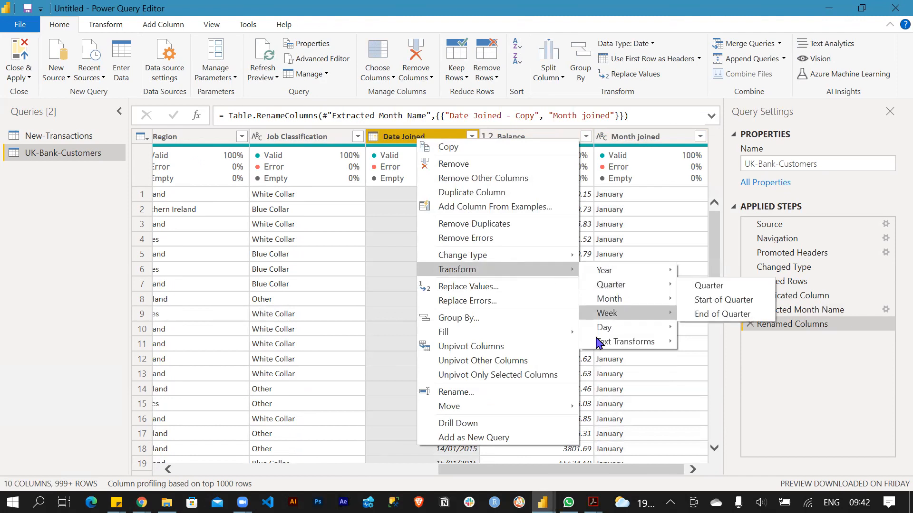
mouse_move(617, 330)
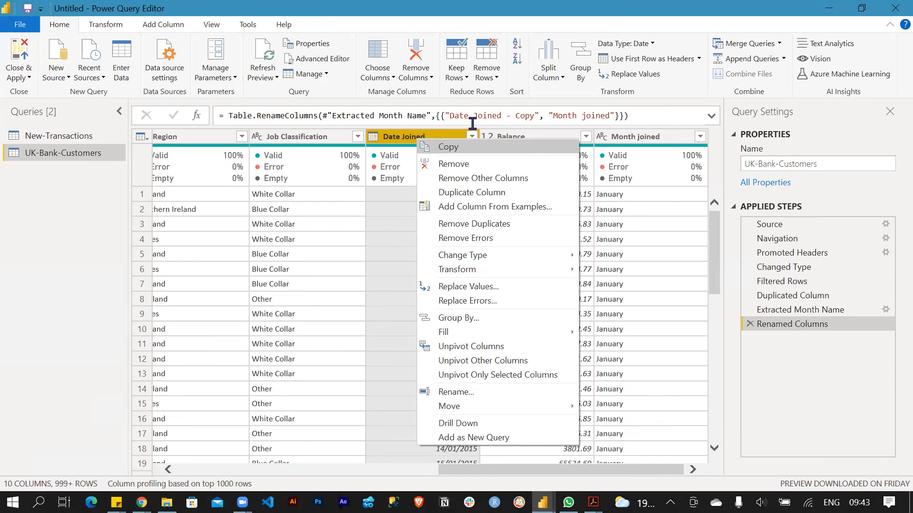
click(399, 139)
click(373, 137)
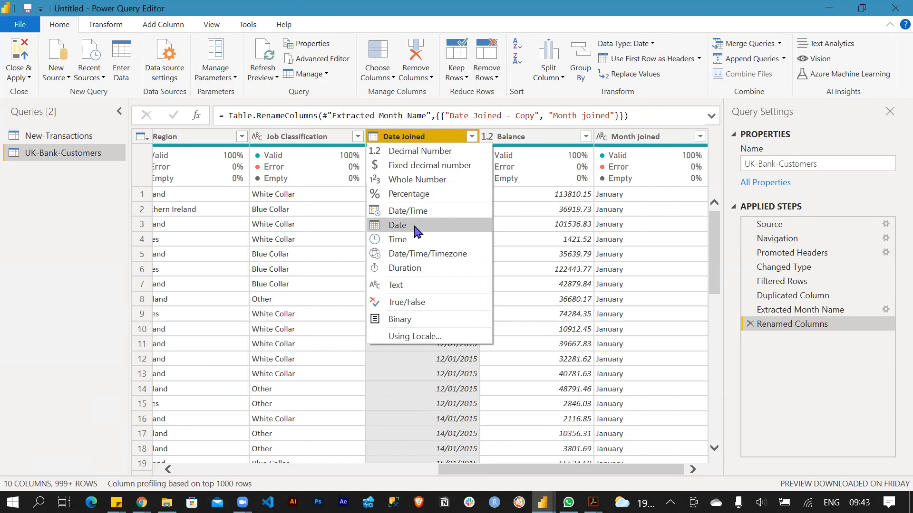
click(448, 138)
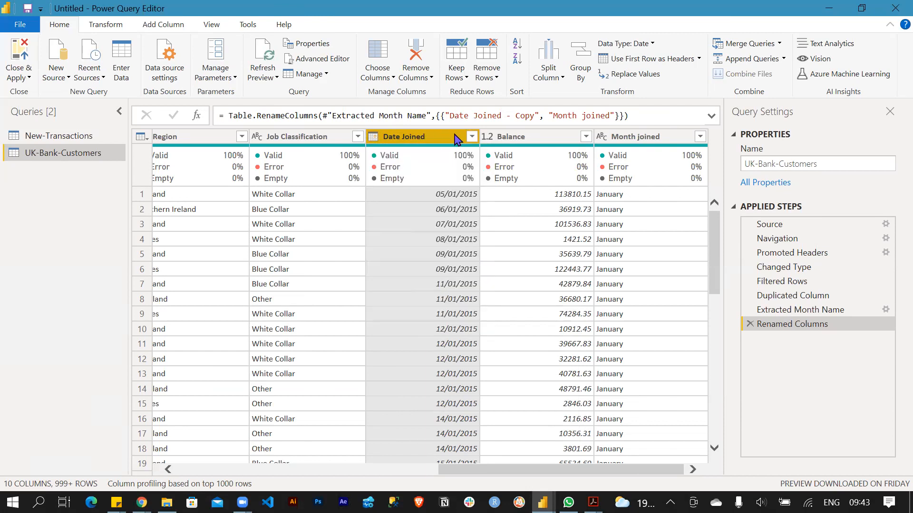
- Check the data type options and values of the Balance column, and select the Month joined column
click(493, 138)
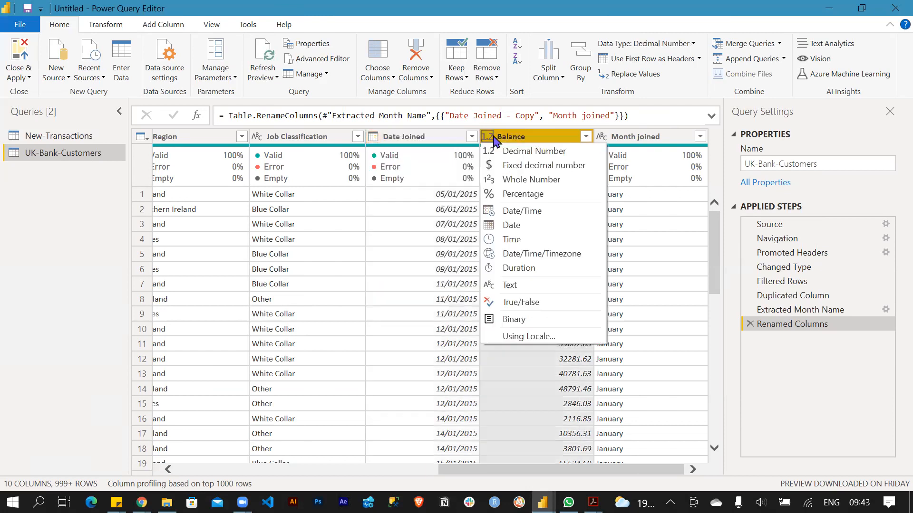
click(490, 138)
click(494, 138)
click(510, 139)
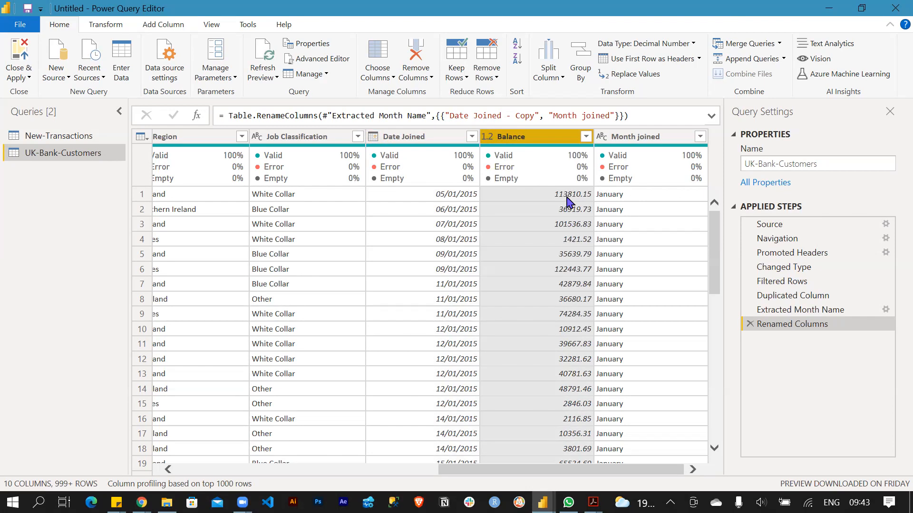
mouse_move(549, 473)
mouse_down()
mouse_move(476, 481)
mouse_move(552, 479)
mouse_up()
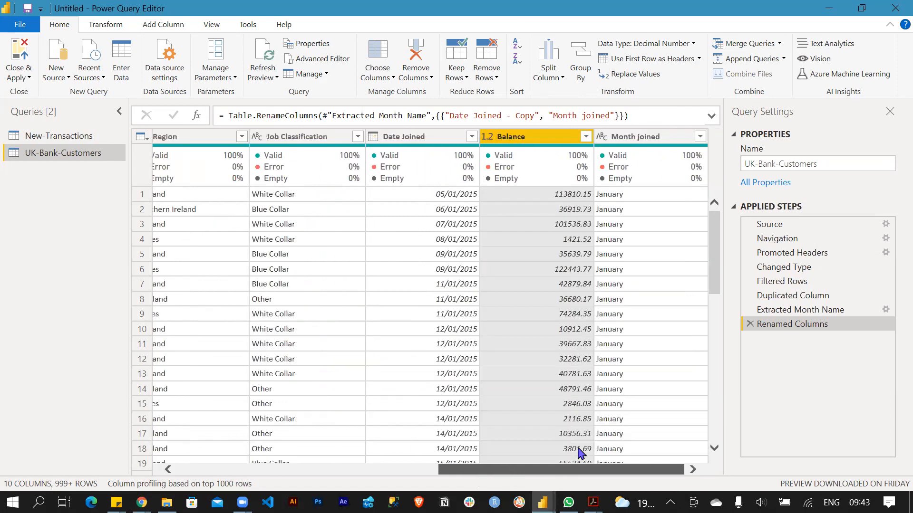
click(642, 139)
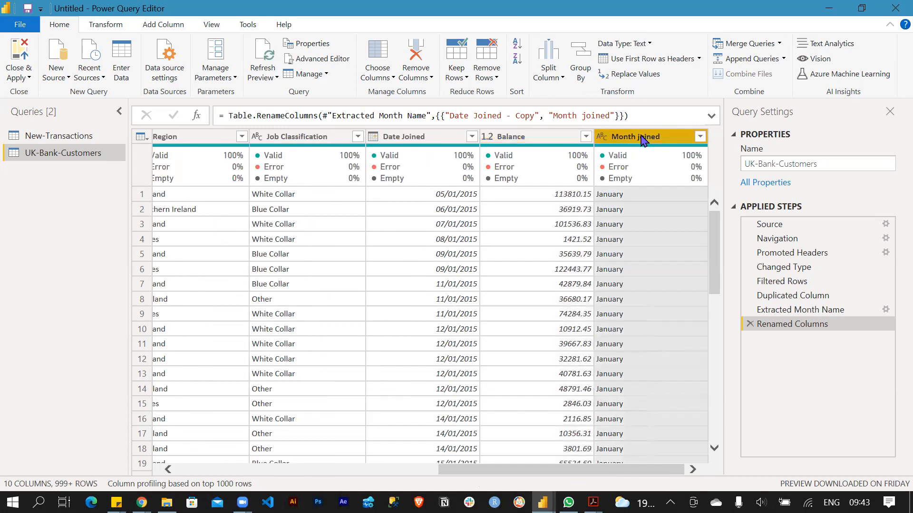
- Remove the Month joined column from UK-Bank-Customers and look through the remaining columns
right_click(643, 141)
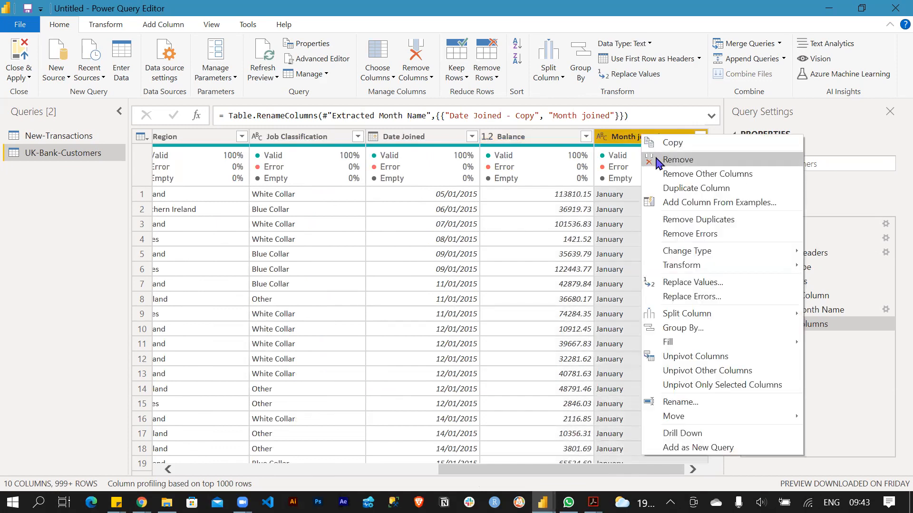
click(659, 160)
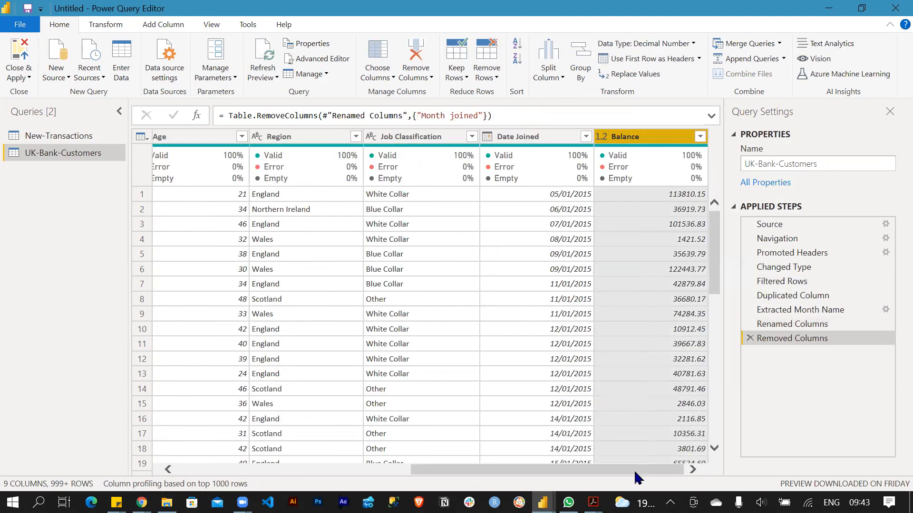
drag(607, 468, 337, 474)
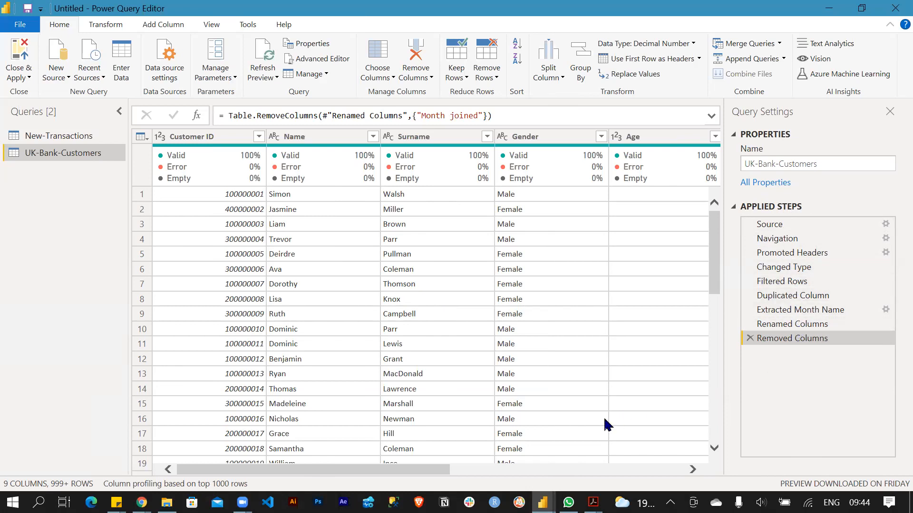
drag(431, 474, 686, 470)
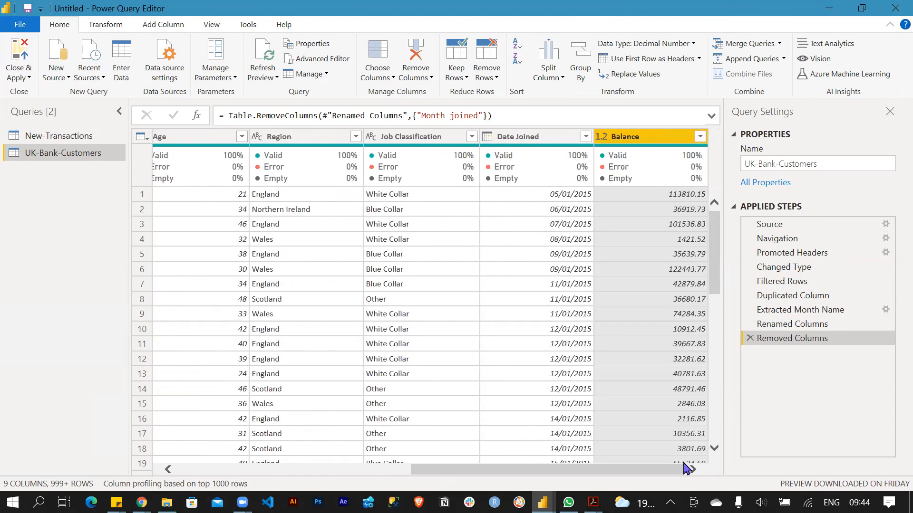
- Restore the Month joined column by deleting the Removed Columns applied step
click(750, 338)
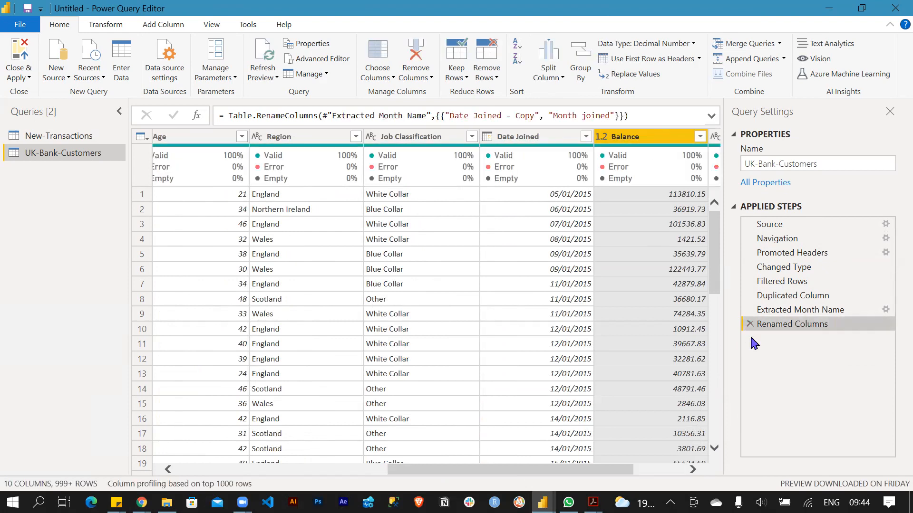
drag(475, 470, 652, 470)
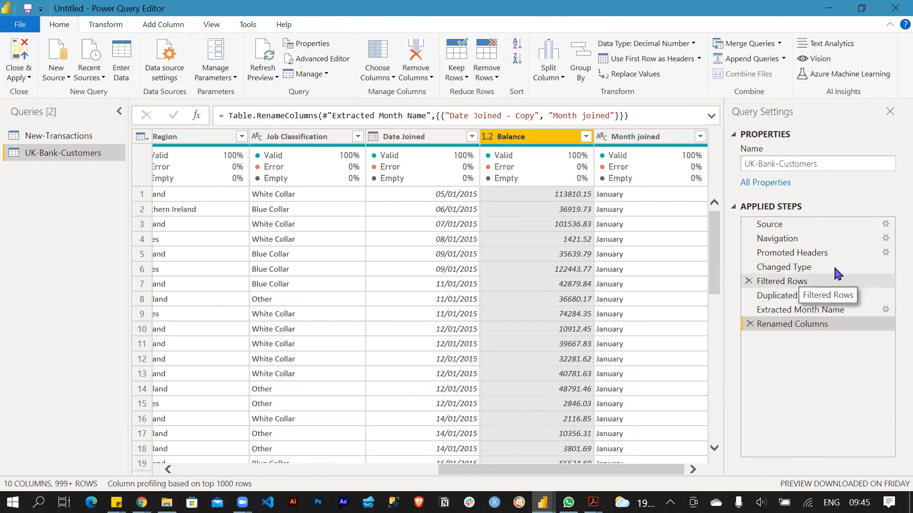
- Reorder the applied steps, moving Changed Type after Renamed Columns and Filtered Rows after Duplicated Column
click(798, 273)
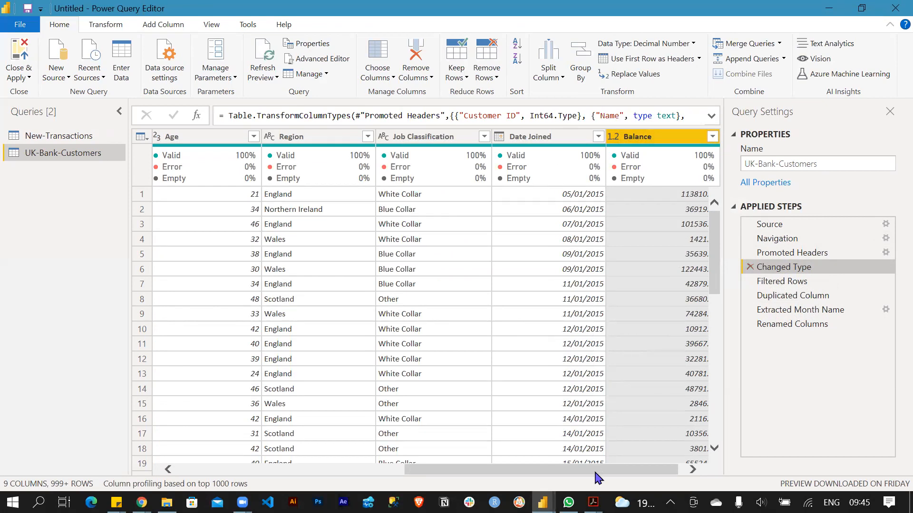
drag(595, 471, 646, 471)
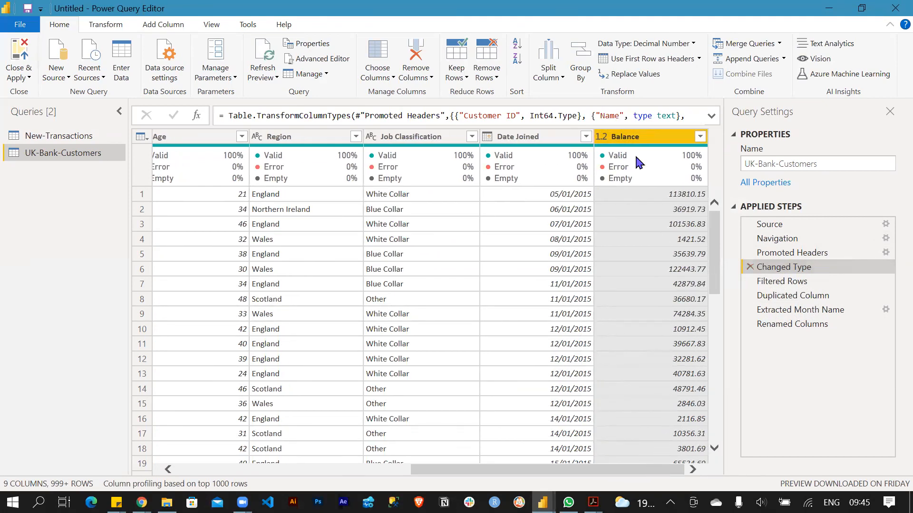
drag(775, 267, 794, 364)
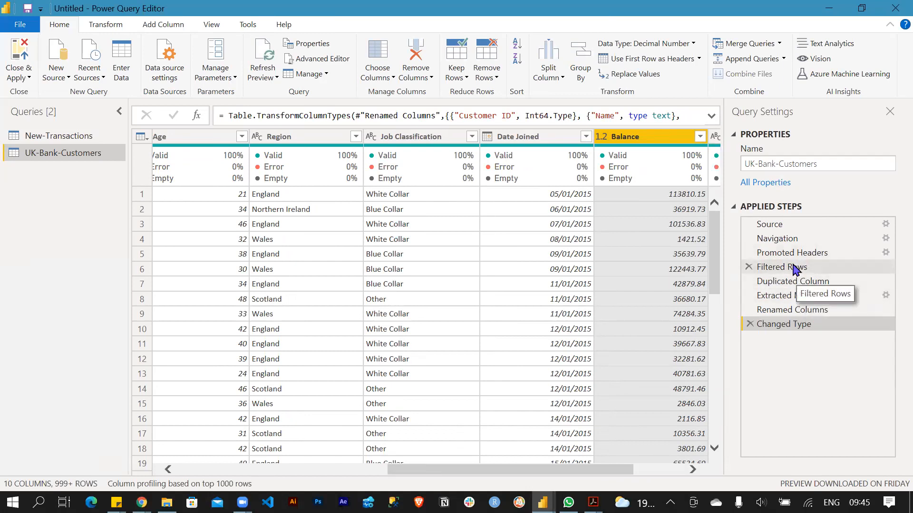
drag(793, 270, 794, 291)
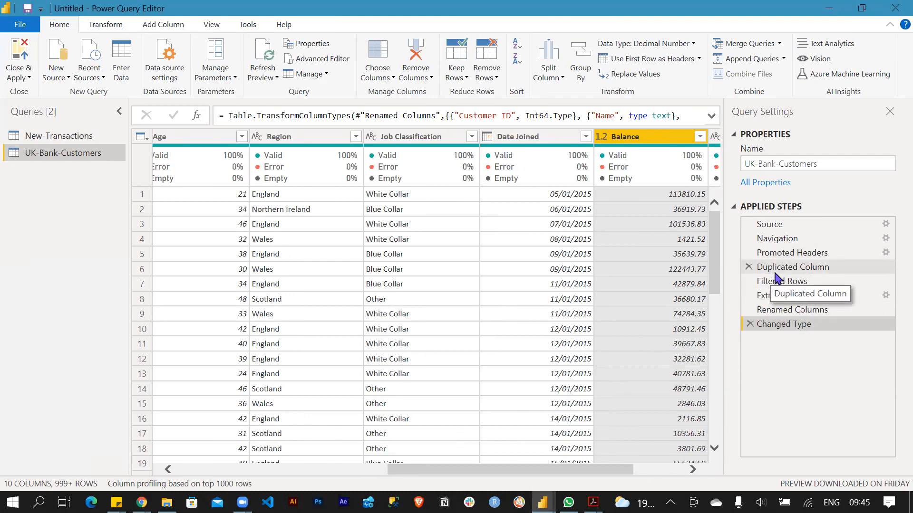
- Delete the Month joined column while Changed Type is the last applied step of UK-Bank-Customers
drag(413, 470, 551, 471)
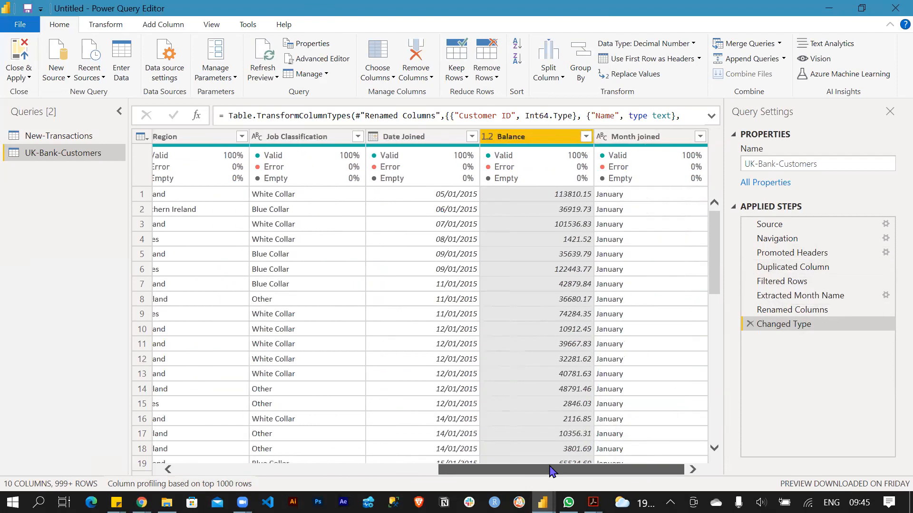
click(647, 137)
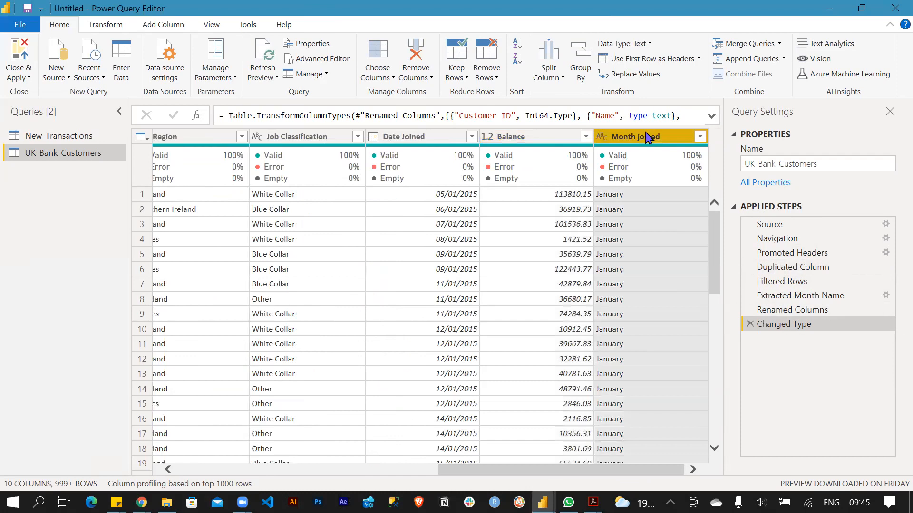
right_click(647, 136)
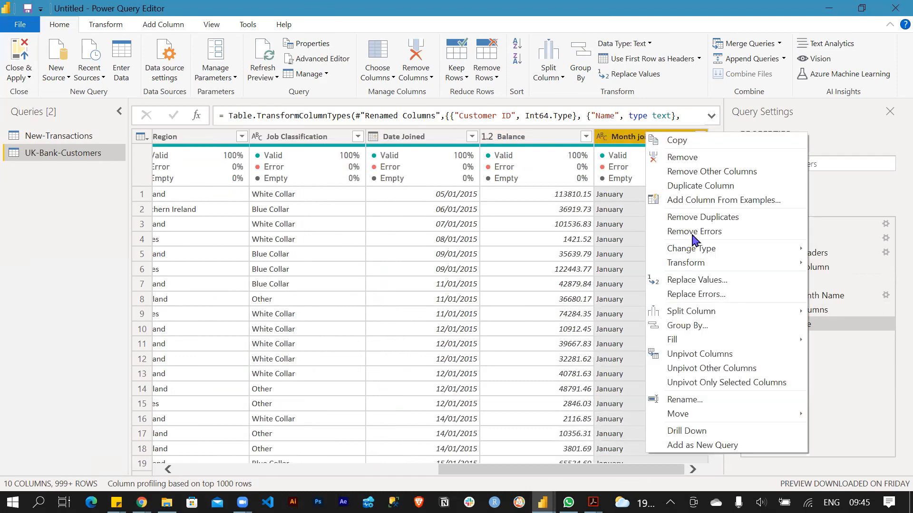
click(681, 158)
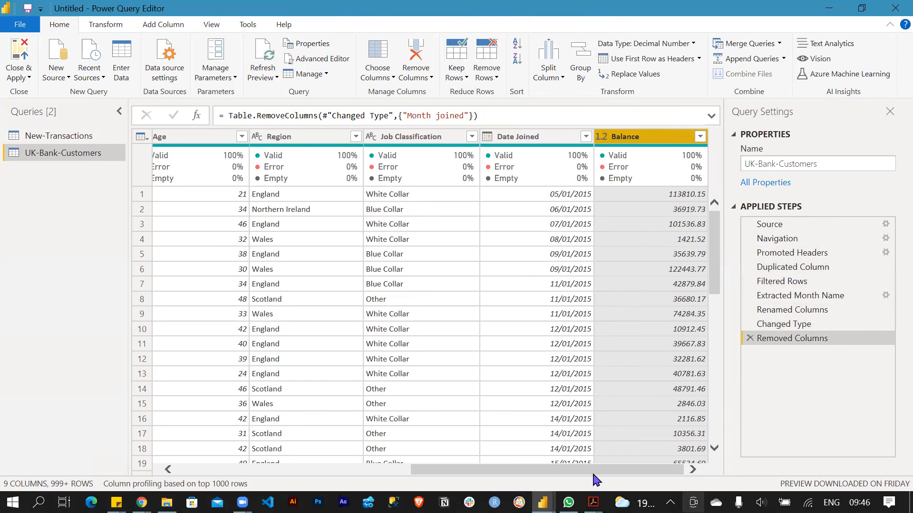
- Review the Customer ID column's quality summary and available column operations, and check the Date Joined column's data type
drag(592, 470, 338, 484)
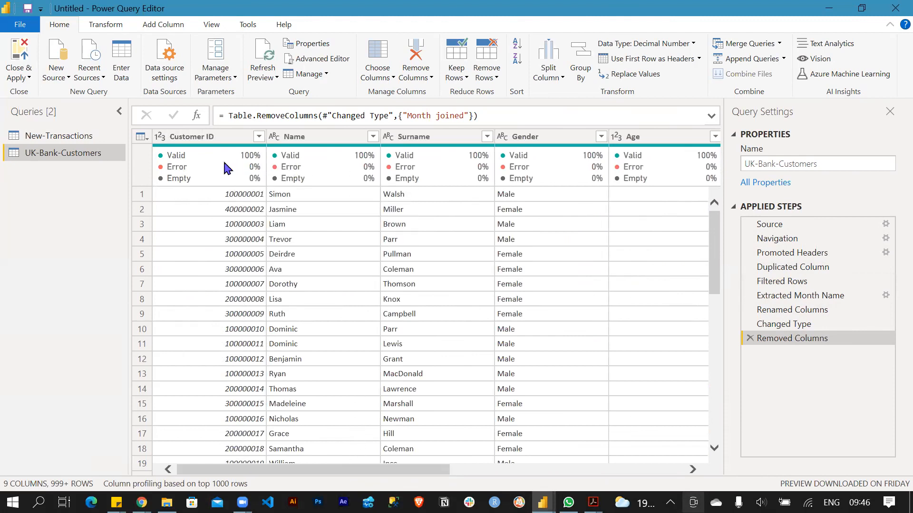
mouse_move(192, 169)
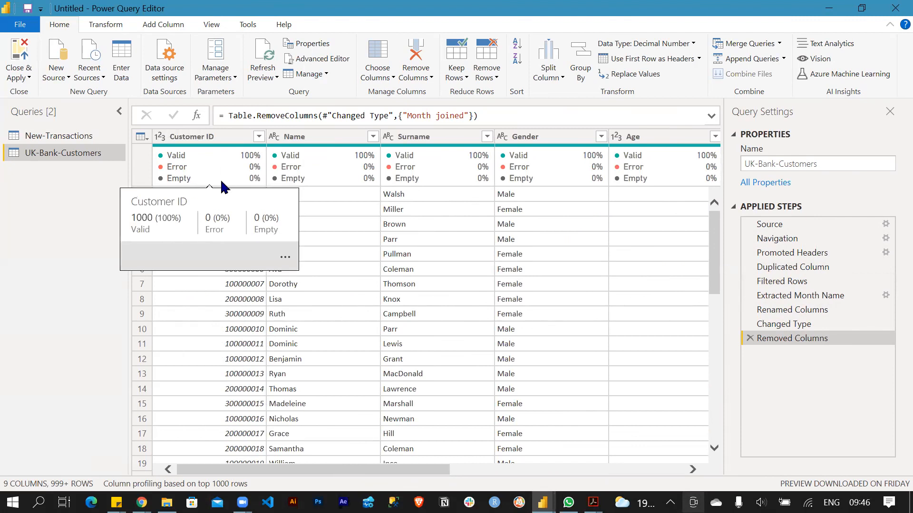
right_click(226, 137)
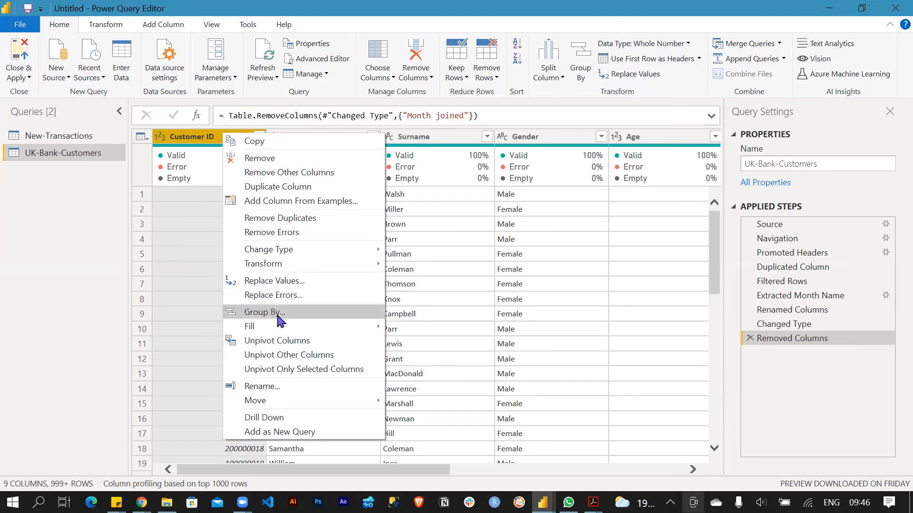
mouse_move(251, 330)
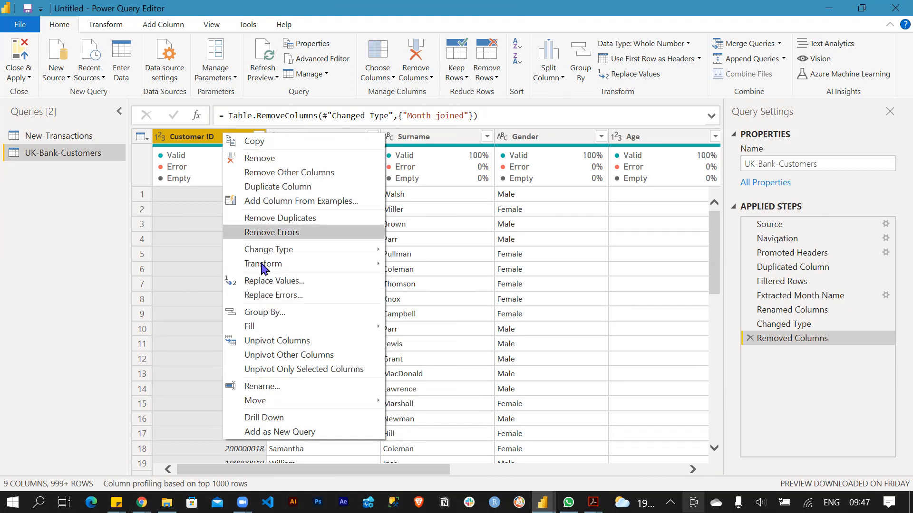
click(88, 211)
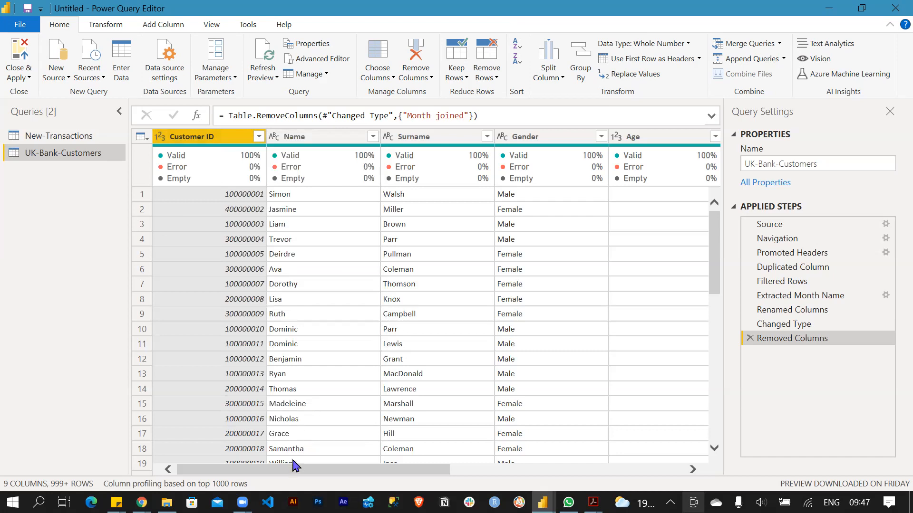
drag(299, 471, 564, 484)
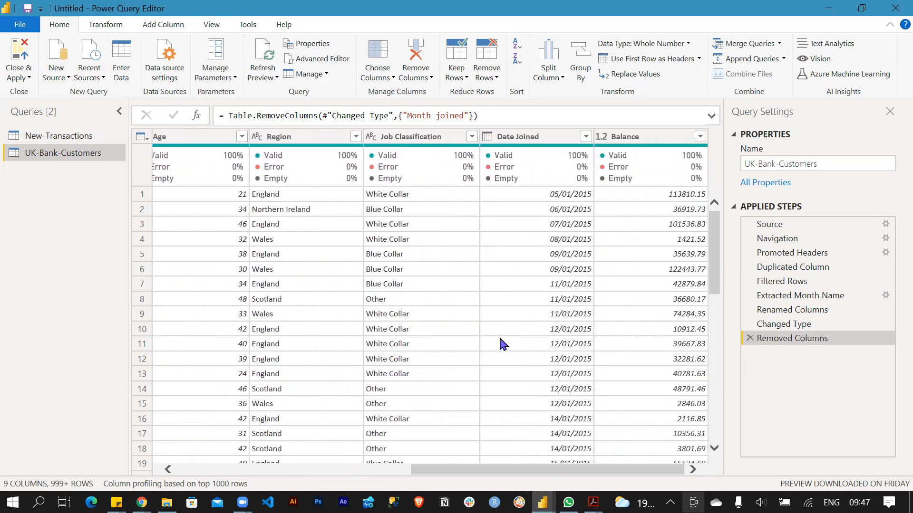
click(487, 139)
click(514, 140)
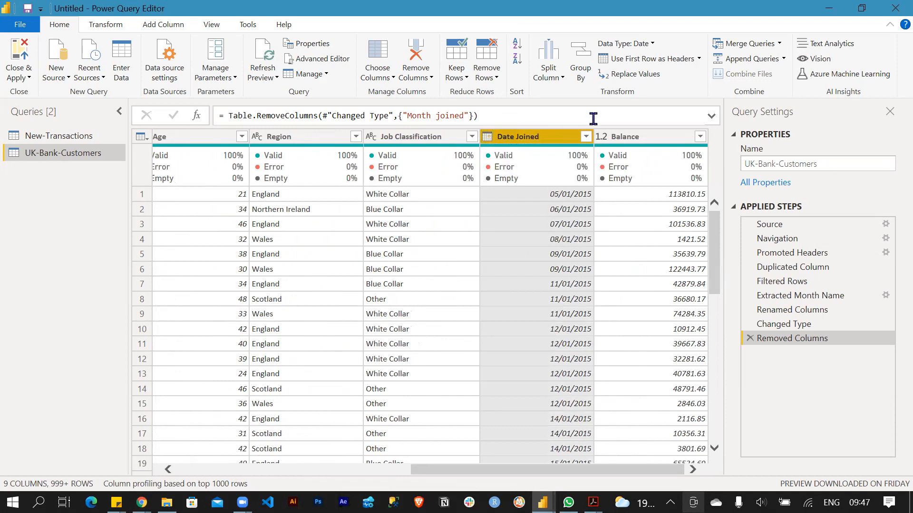
- Check the New-Transactions query, and close Power Query Editor while applying all pending changes to the Power BI report
click(55, 136)
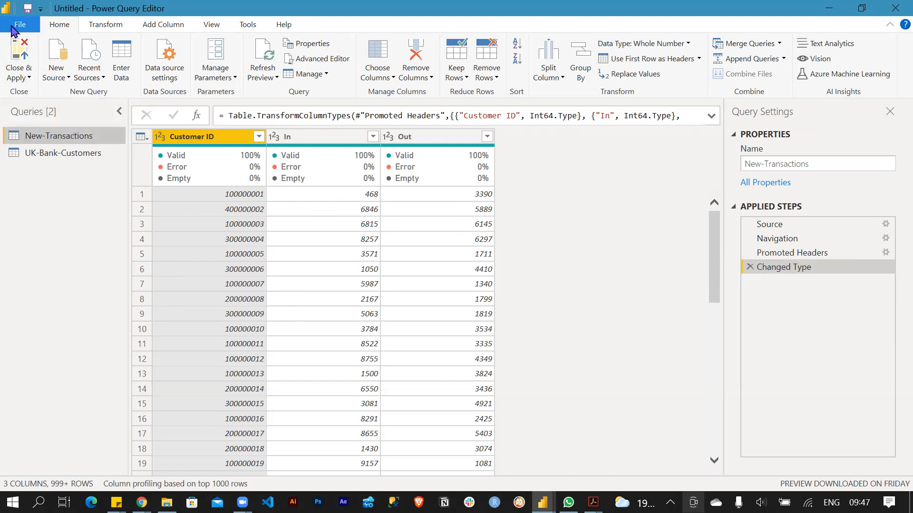
click(10, 58)
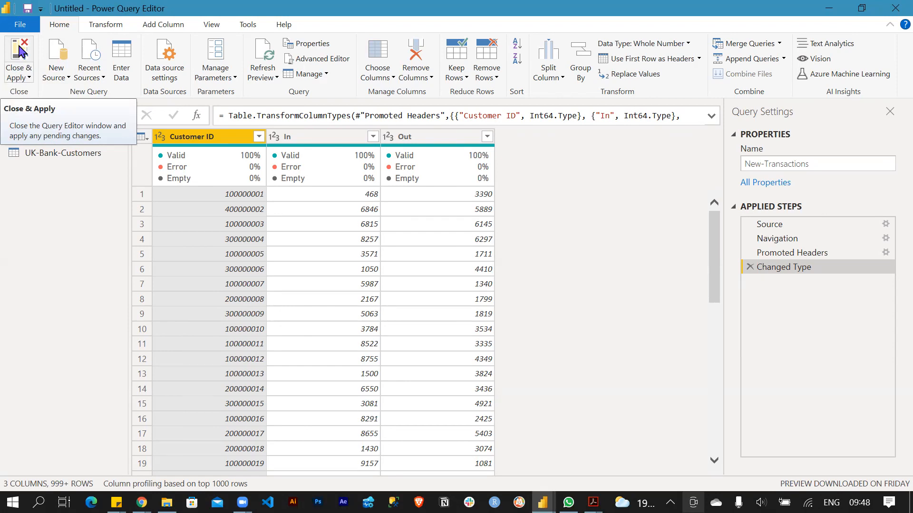
click(28, 79)
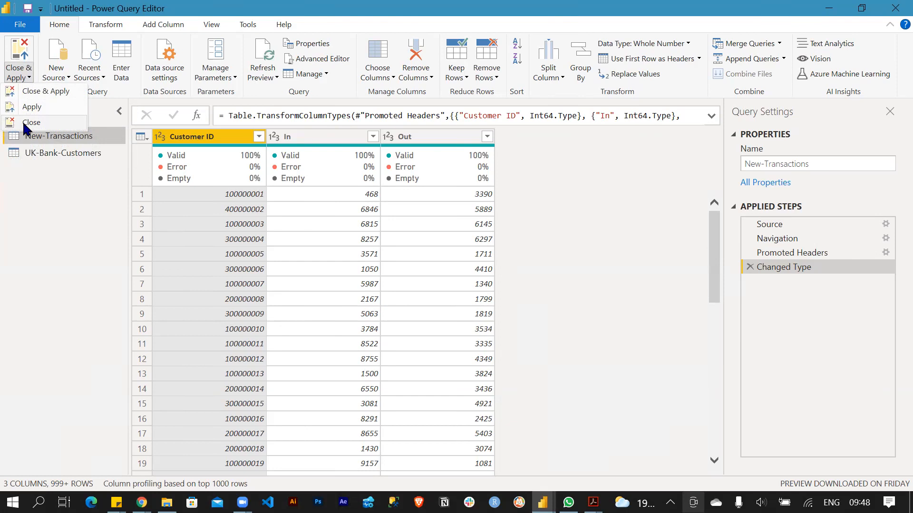
click(36, 95)
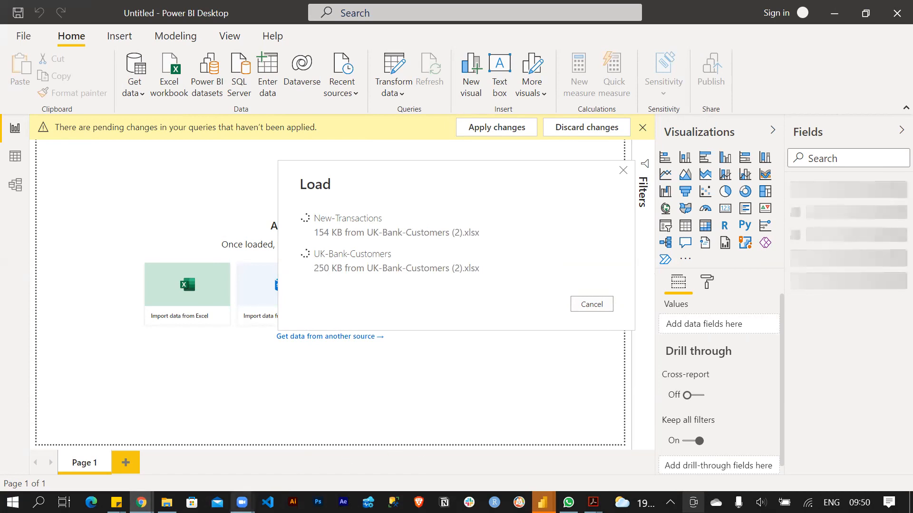
mouse_move(242, 502)
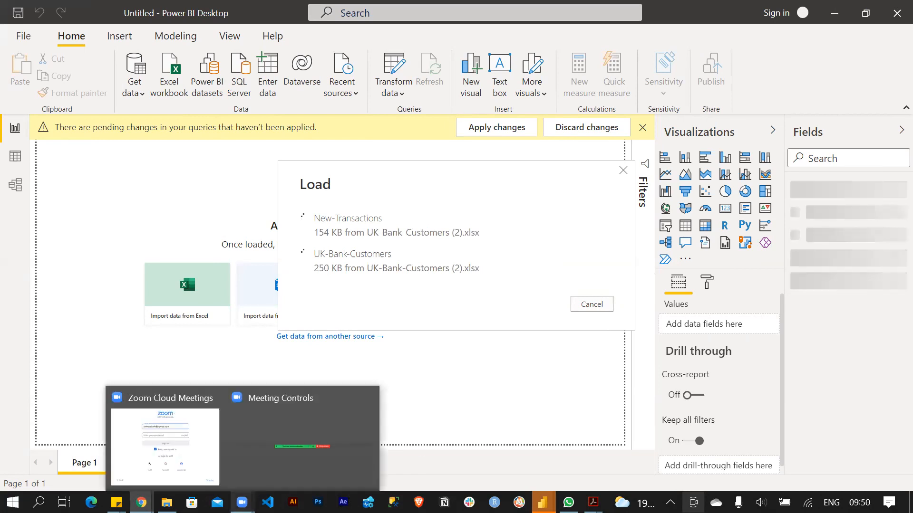
click(272, 443)
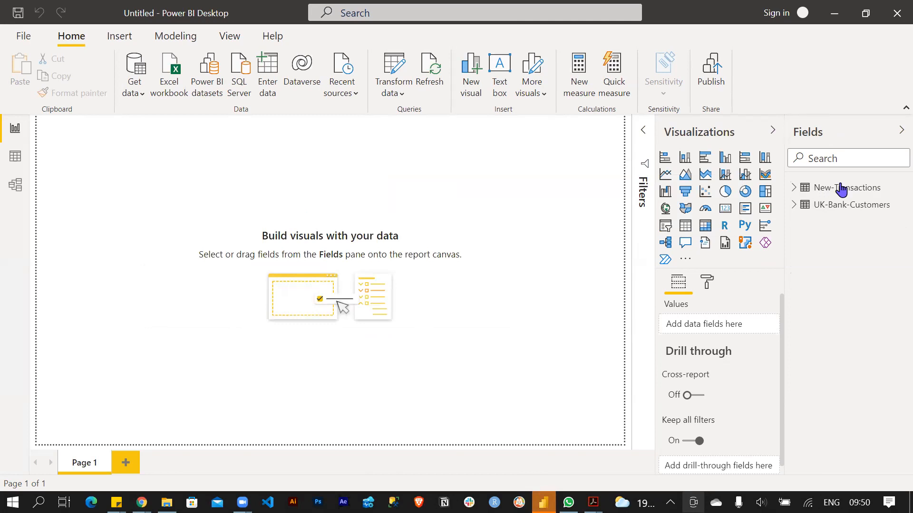
- Examine the loaded fields of the New-Transactions and UK-Bank-Customers tables
click(793, 188)
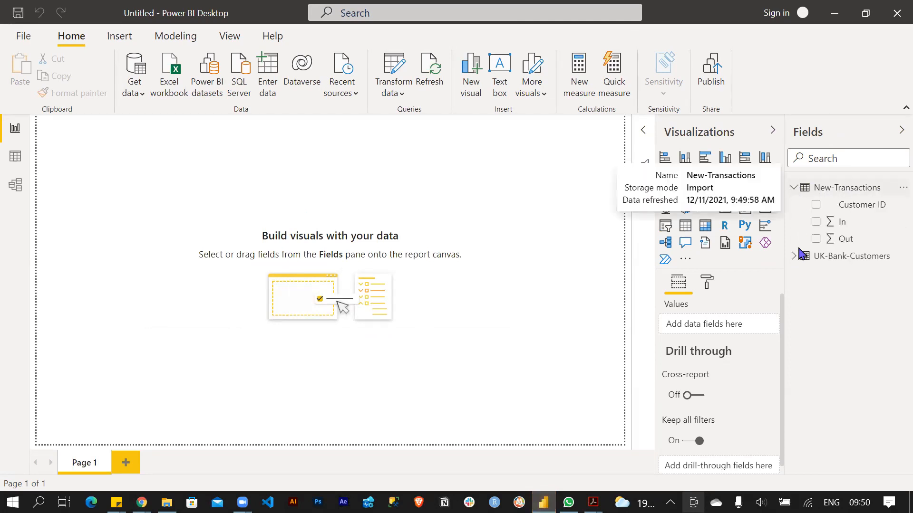
click(793, 257)
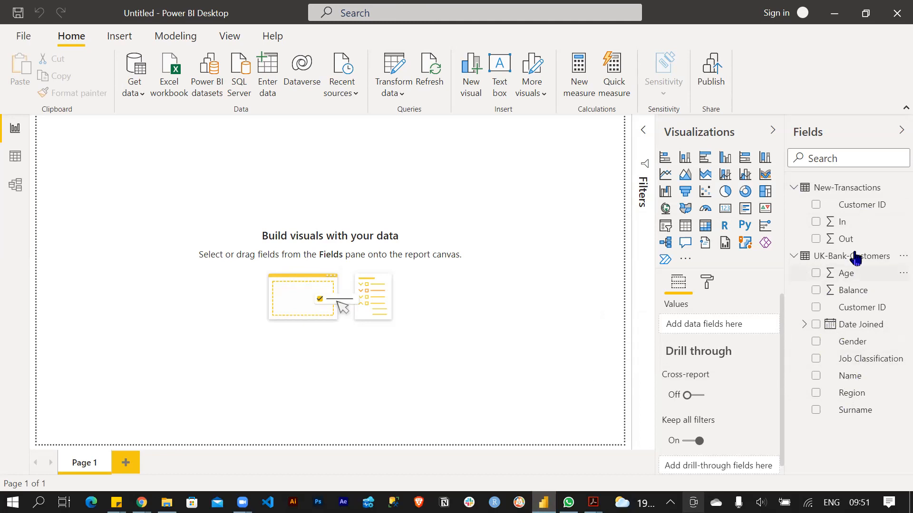
click(797, 189)
click(793, 205)
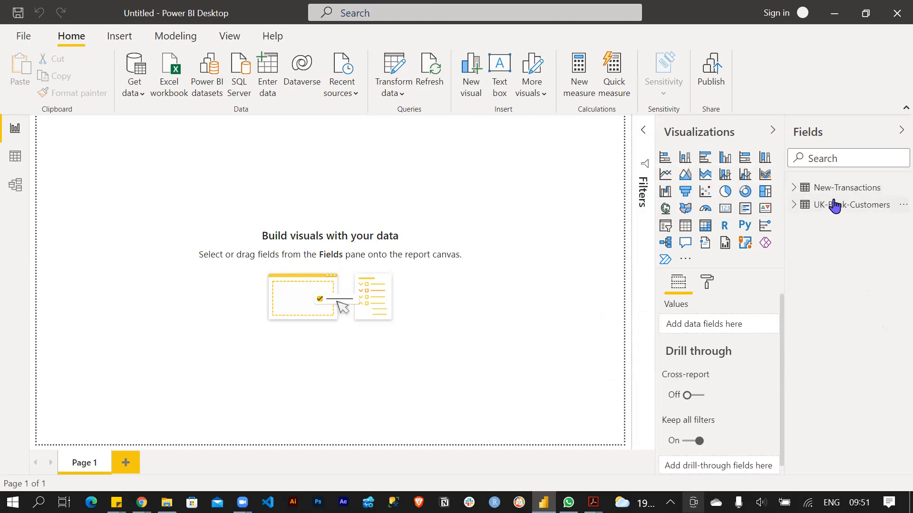
mouse_move(842, 205)
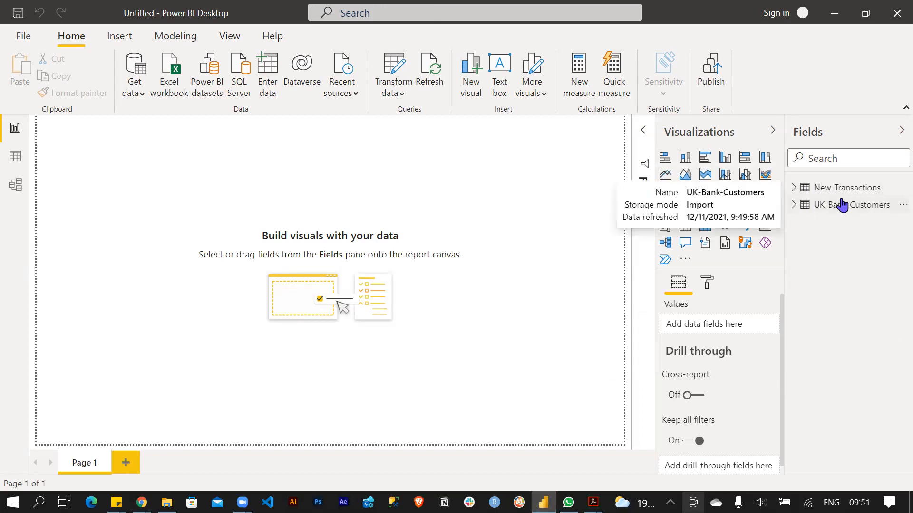
click(792, 190)
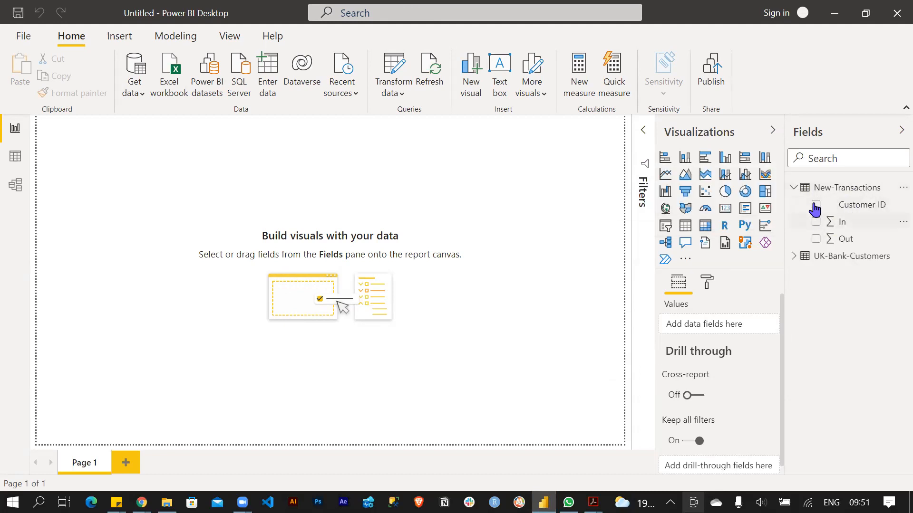
click(794, 257)
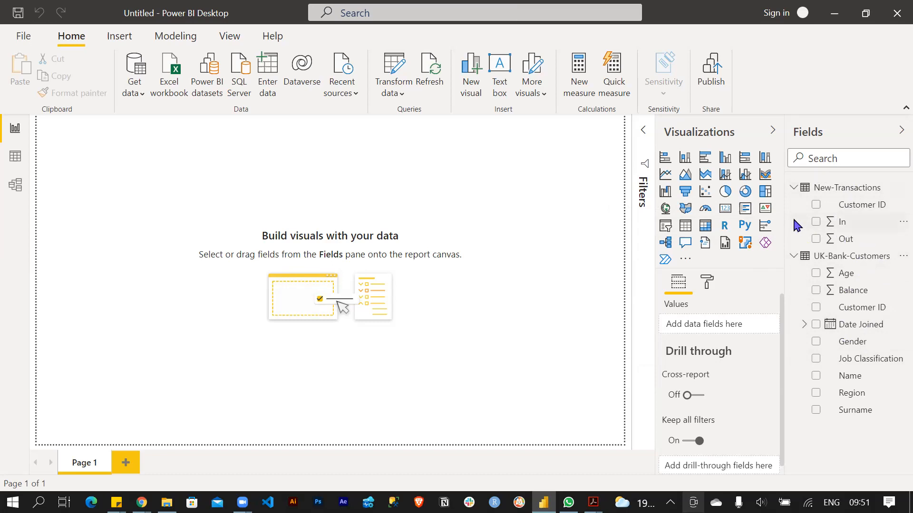
- Open the data model diagram and inspect the relationship between New-Transactions and UK-Bank-Customers
click(15, 186)
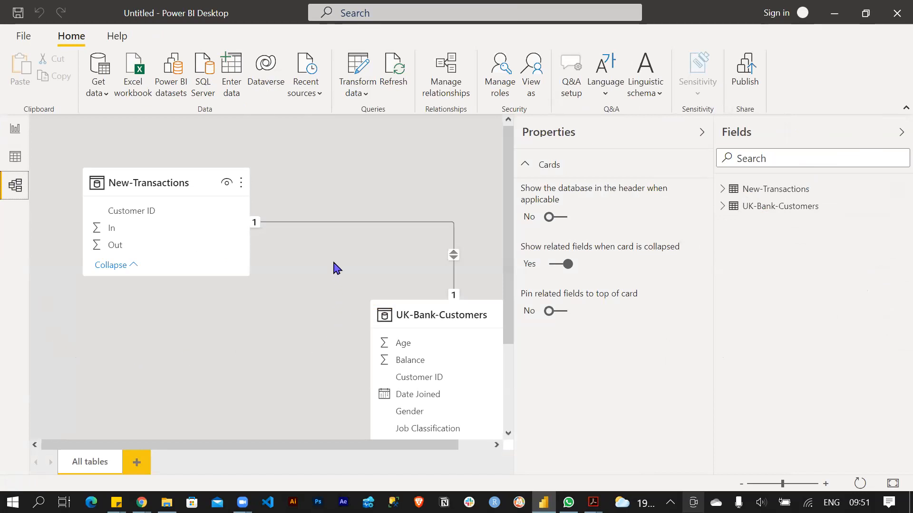
click(264, 222)
click(288, 240)
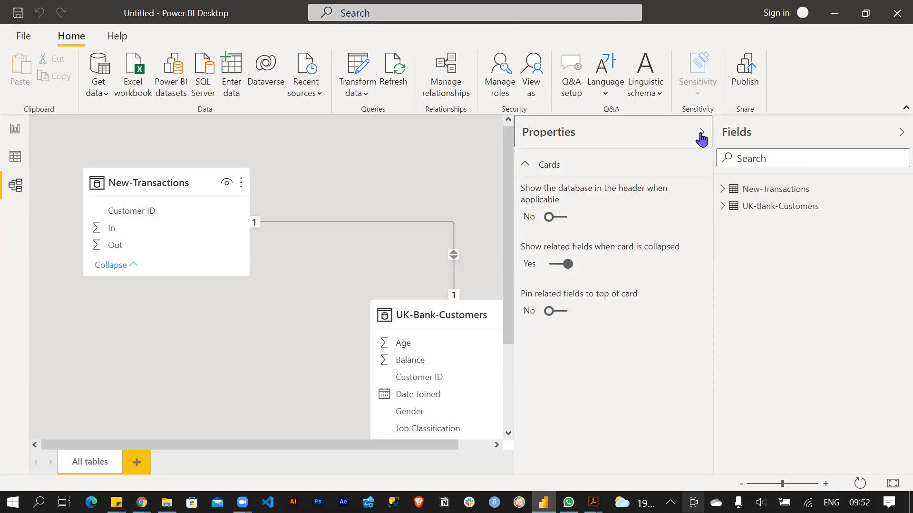
- Collapse the model diagram's properties and review the full relationship layout between New-Transactions and UK-Bank-Customers
click(700, 133)
scroll(257, 279, down, 3)
scroll(257, 280, up, 3)
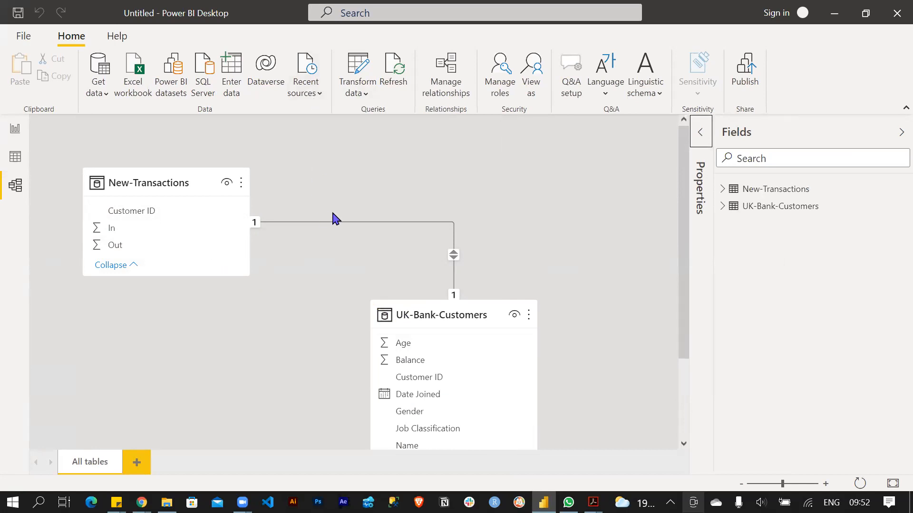
scroll(332, 218, down, 3)
scroll(332, 218, up, 3)
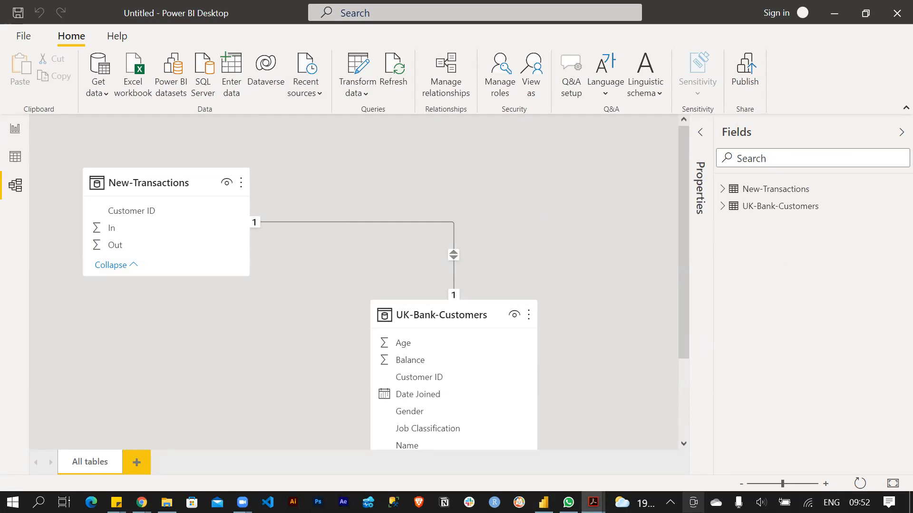
- Switch to Adobe Acrobat and read the opening of section 5, "Understanding relationships in Power BI", with its Product and Sales tables
key(alt+Tab)
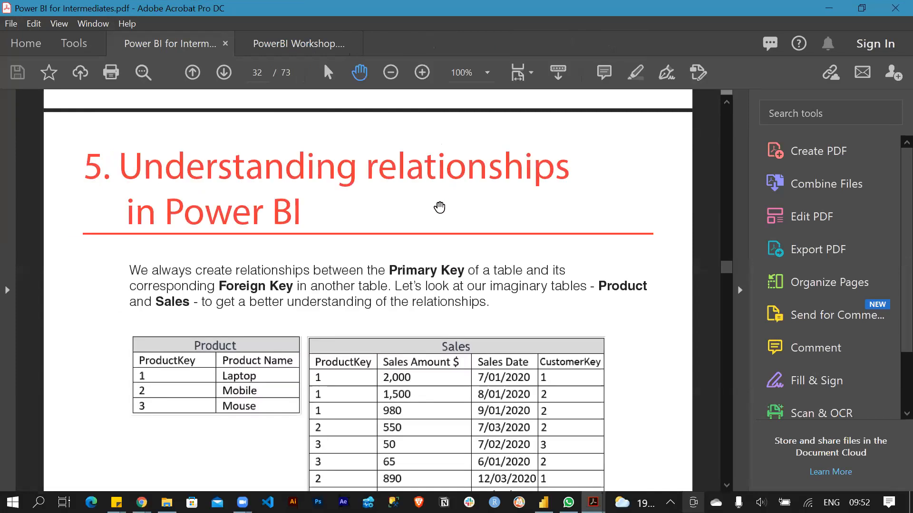
scroll(440, 207, down, 1)
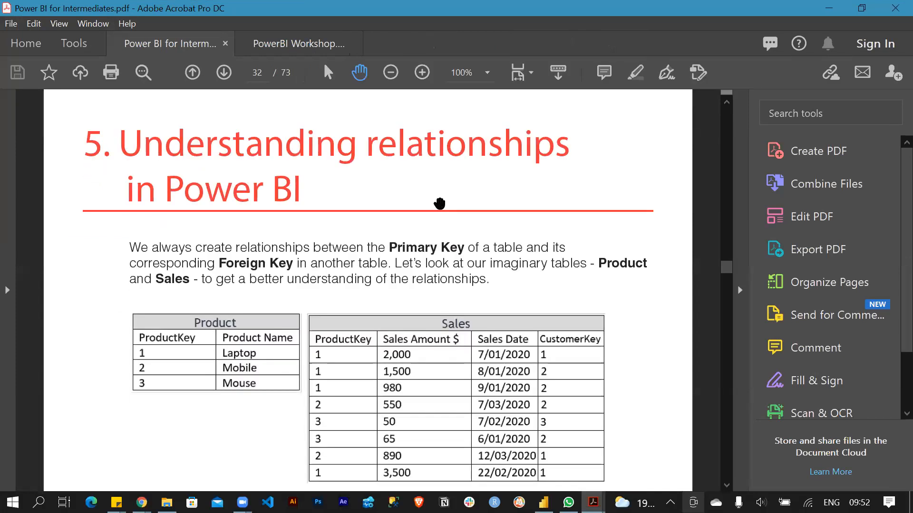
scroll(433, 199, down, 1)
scroll(433, 200, up, 1)
scroll(433, 199, down, 1)
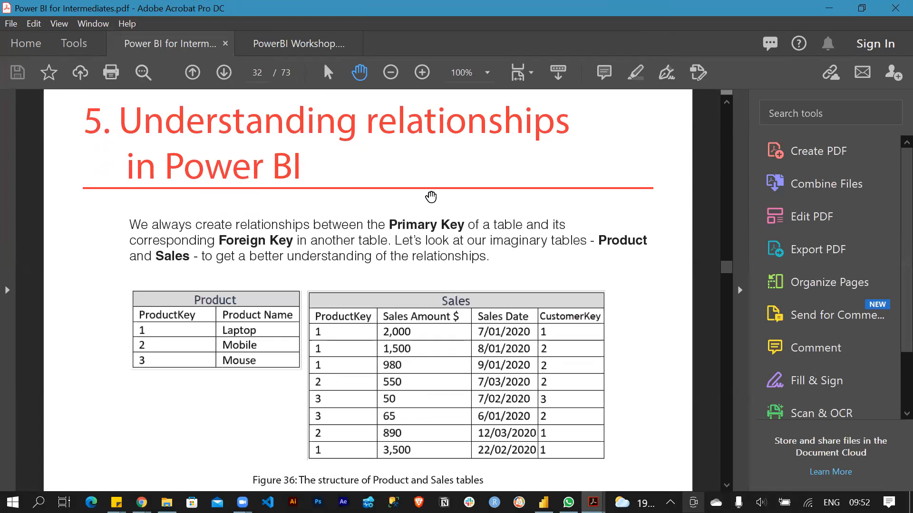
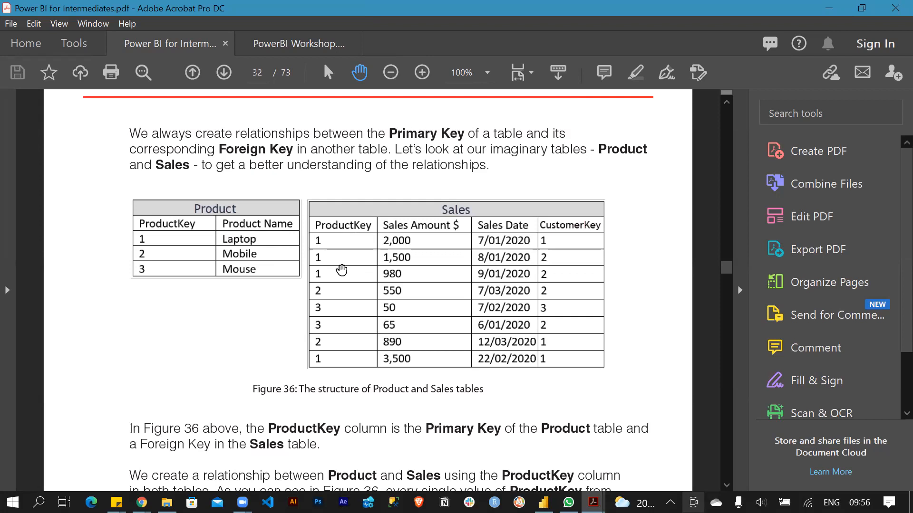
- Read the guide's explanations of one-to-many and one-to-one relationships, including the Customer and Customer Address example
scroll(335, 268, down, 3)
scroll(335, 266, down, 2)
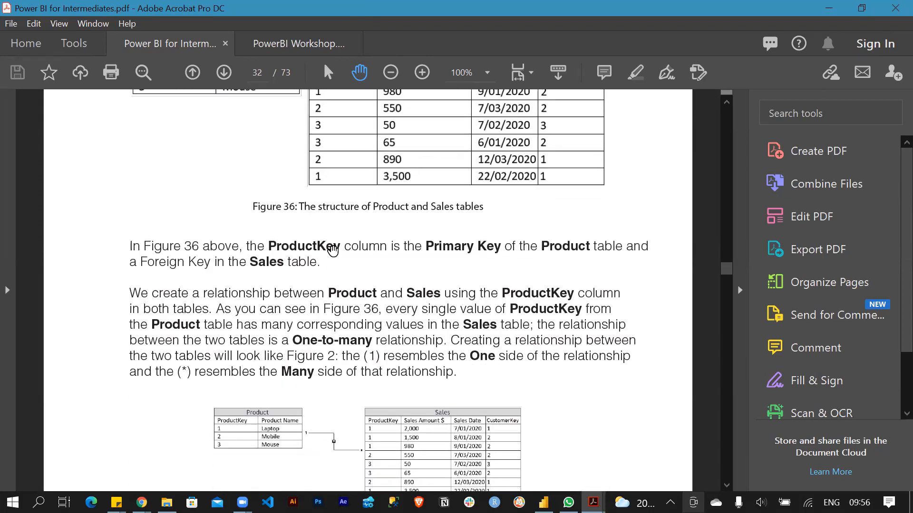
scroll(333, 249, down, 3)
scroll(333, 248, down, 10)
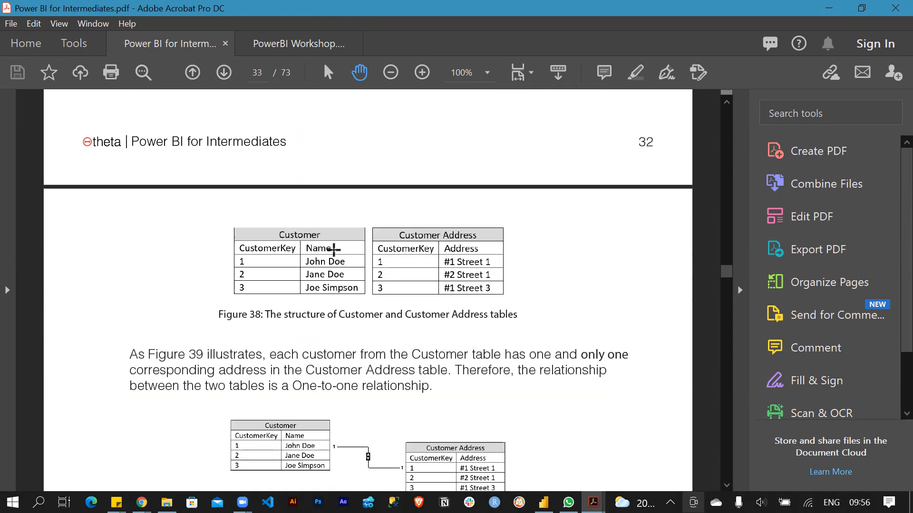
scroll(333, 249, down, 2)
scroll(333, 250, down, 3)
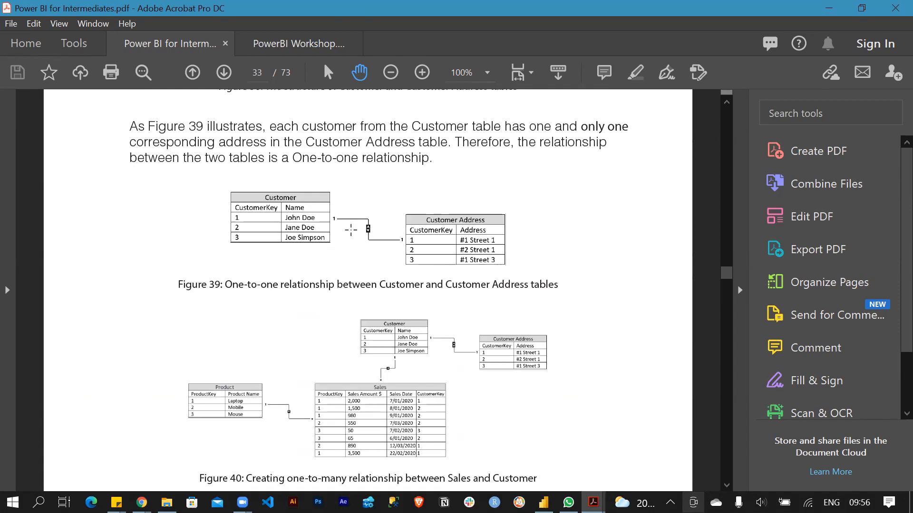
scroll(350, 231, up, 1)
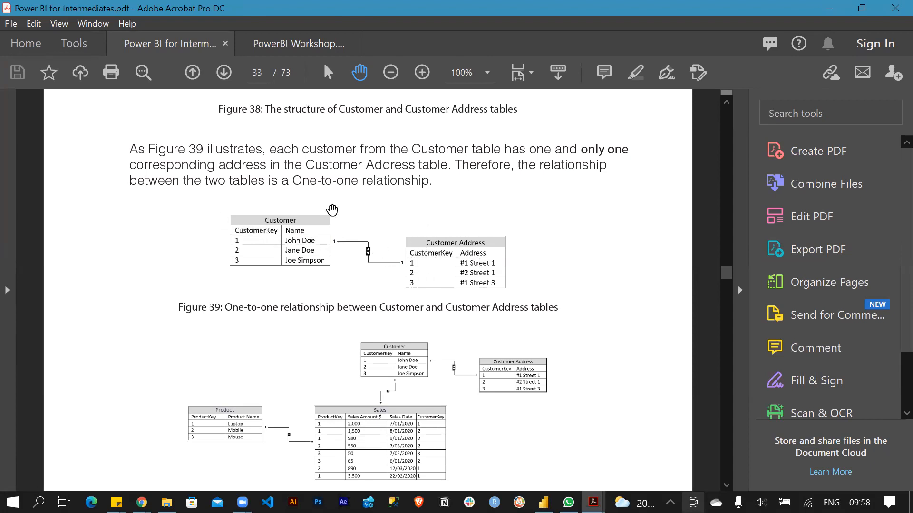
- Read section 5.1, "Creating Relationships in Power BI", including the Model view illustration in Figure 41
scroll(355, 266, down, 5)
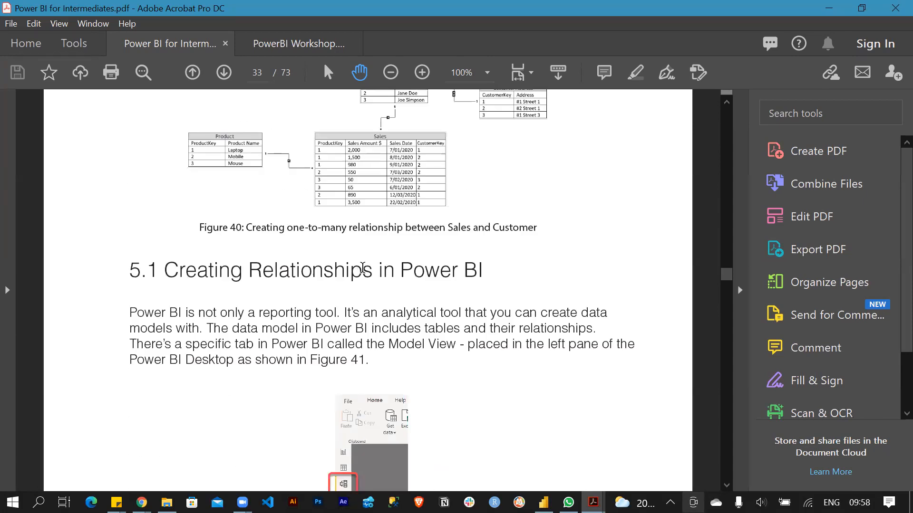
scroll(362, 269, down, 2)
scroll(362, 268, down, 4)
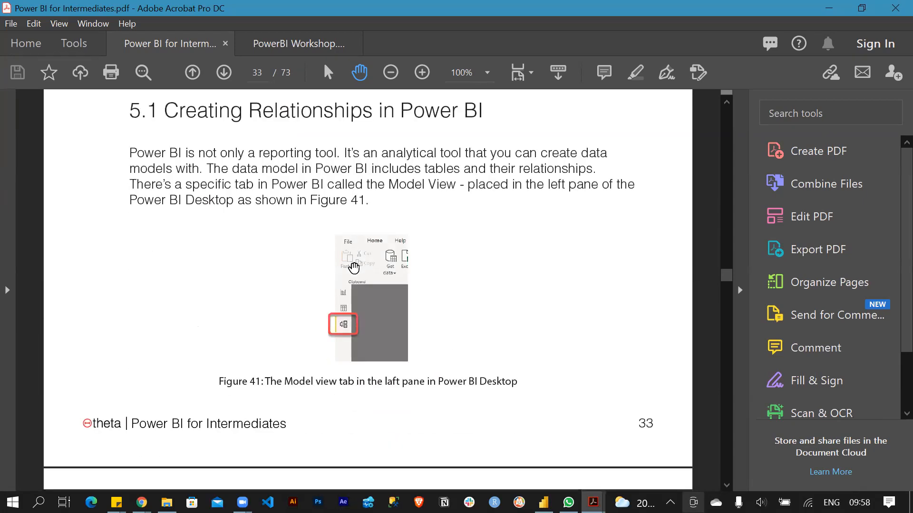
scroll(347, 245, up, 2)
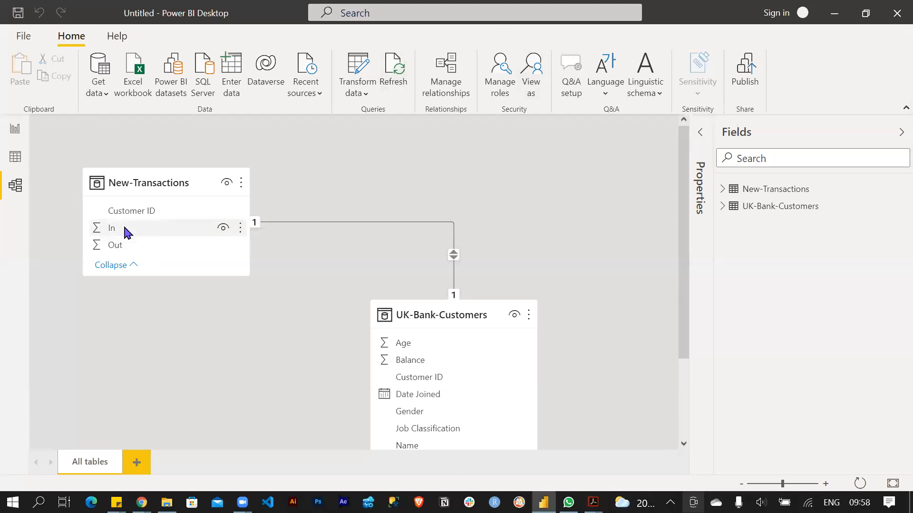
- In Power BI Desktop, delete the relationship between the New-Transactions and UK-Bank-Customers tables
right_click(355, 223)
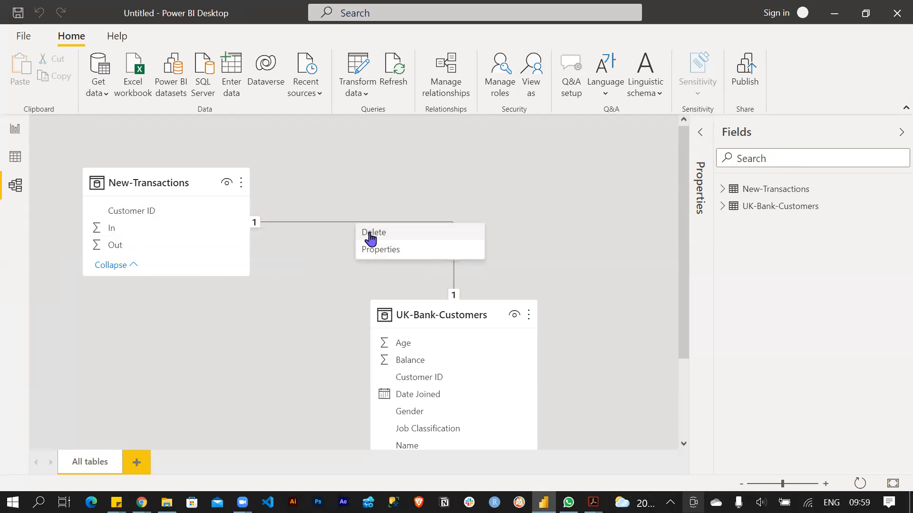
click(370, 234)
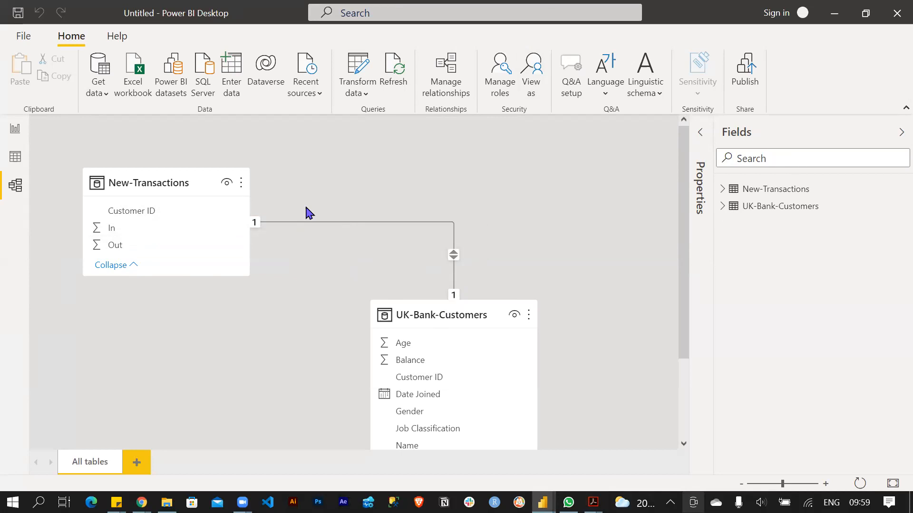
key(Delete)
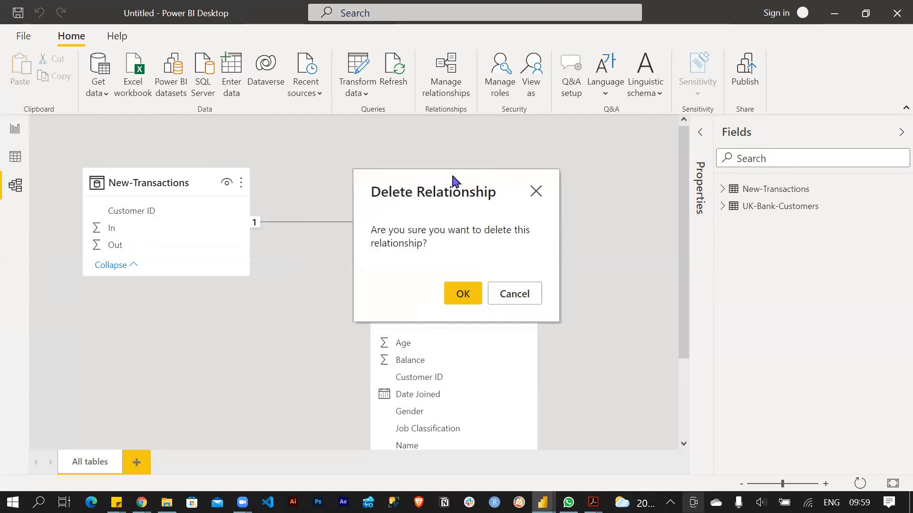
click(459, 294)
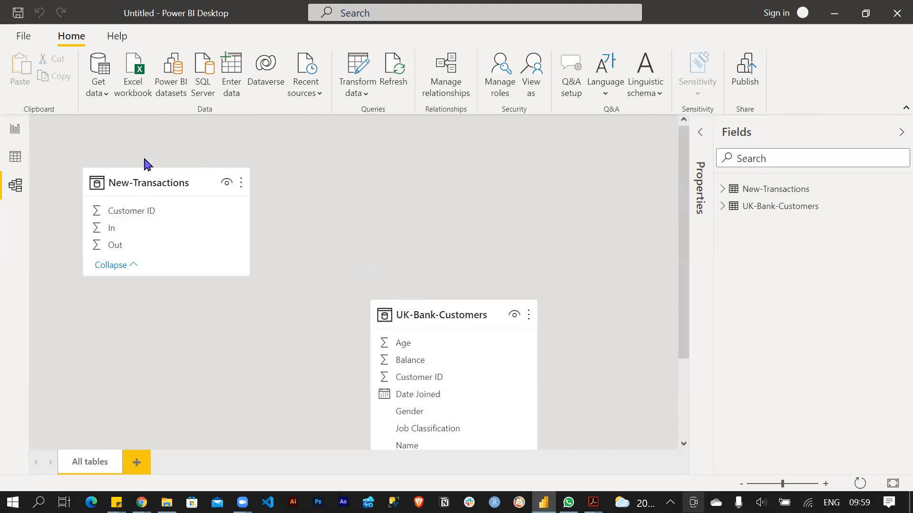
- Create a relationship from Customer ID in New-Transactions to Customer ID in UK-Bank-Customers
mouse_move(144, 174)
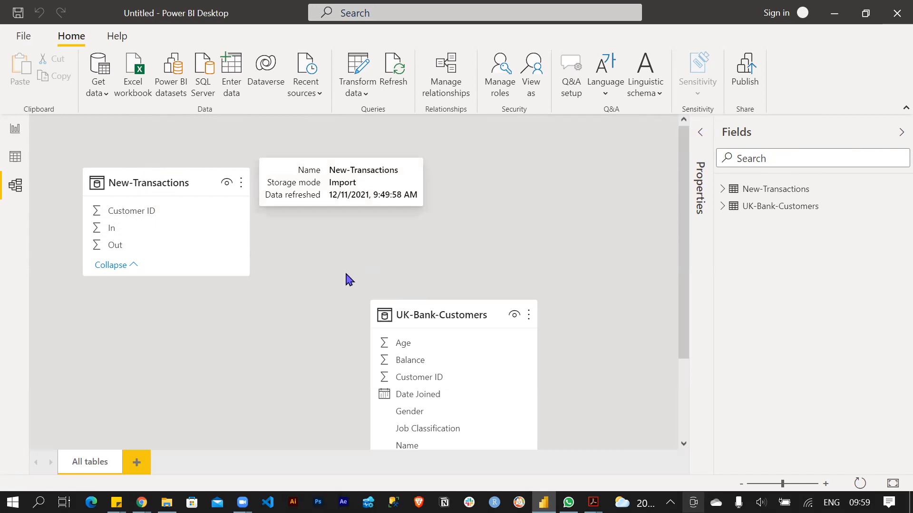
click(459, 315)
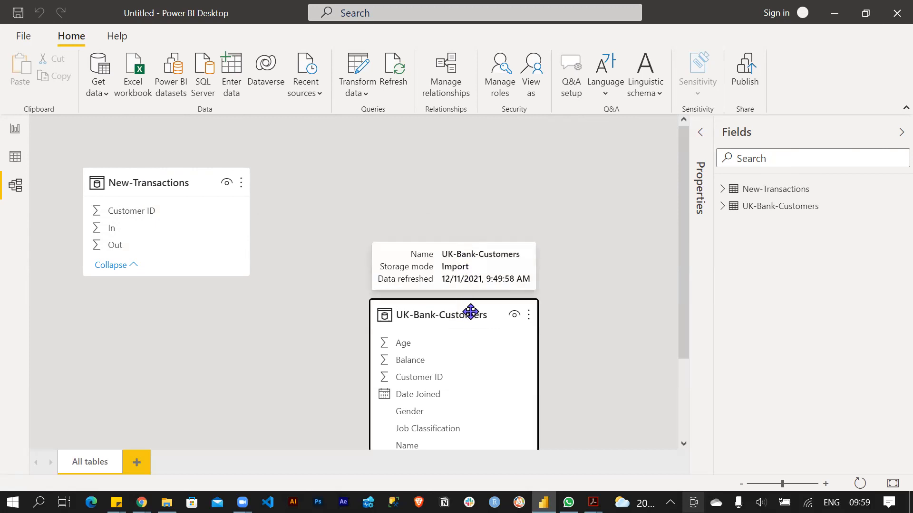
drag(684, 305, 683, 337)
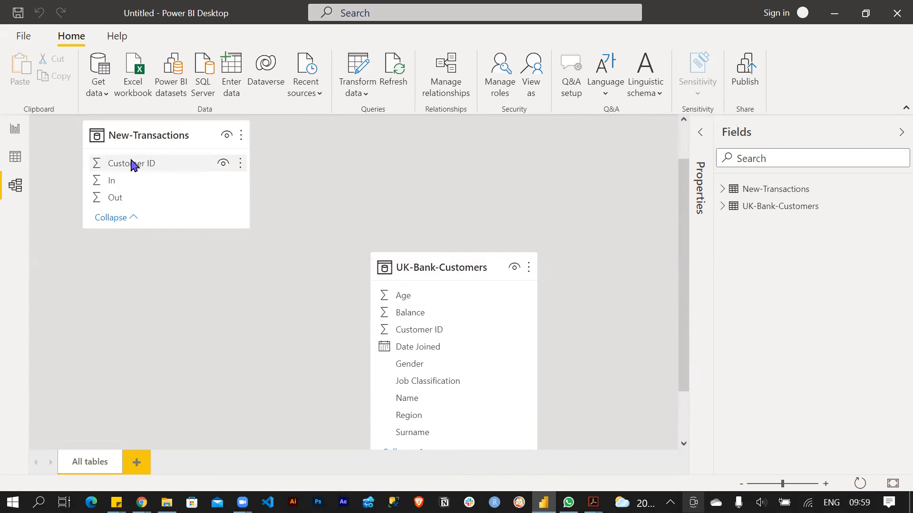
drag(143, 164, 415, 329)
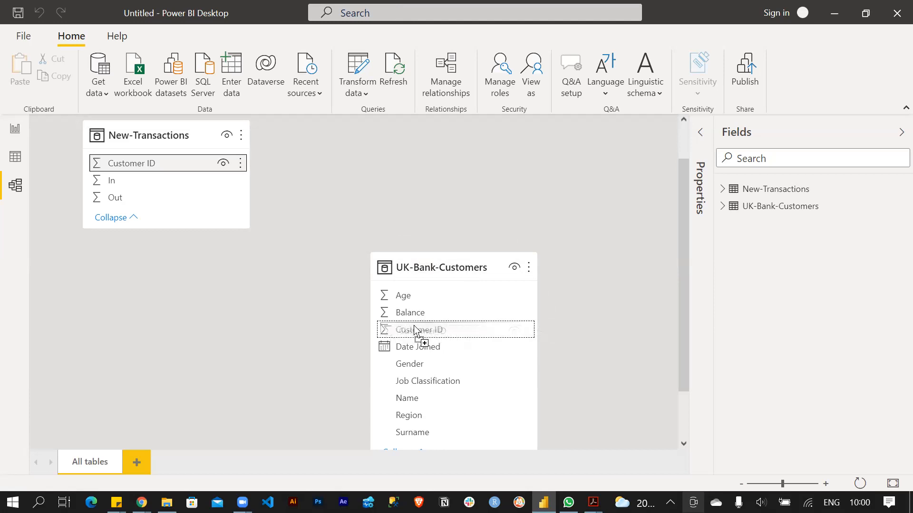
drag(414, 330, 414, 331)
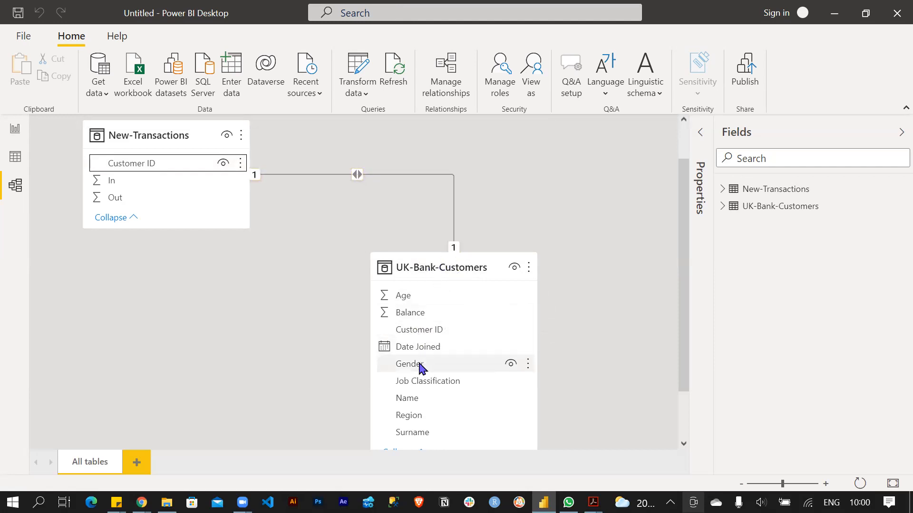
- Open the Customer ID relationship's settings, review the available cardinality options, and keep One to one (1:1) with cross filter direction Both
click(698, 134)
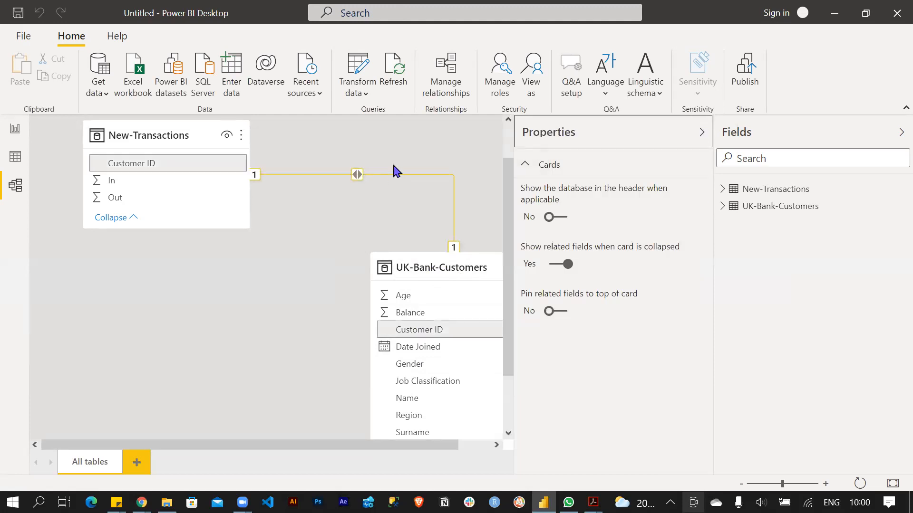
click(701, 133)
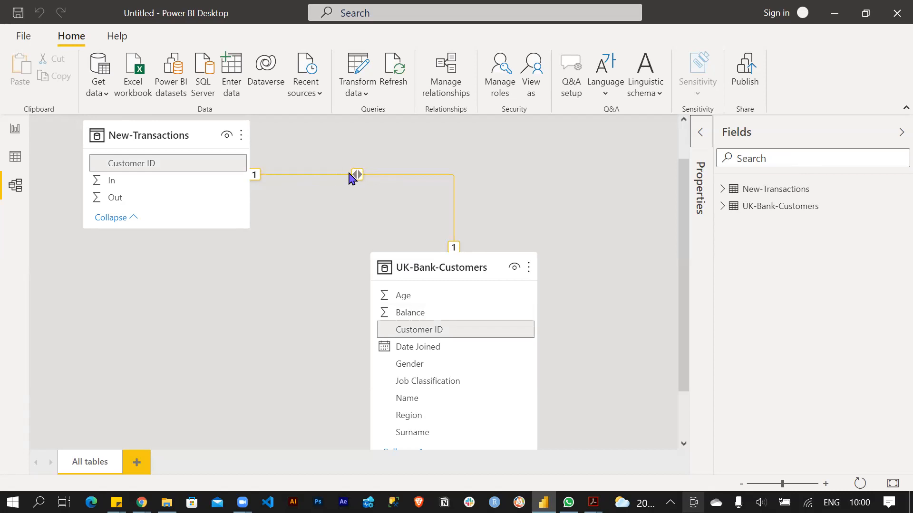
right_click(375, 175)
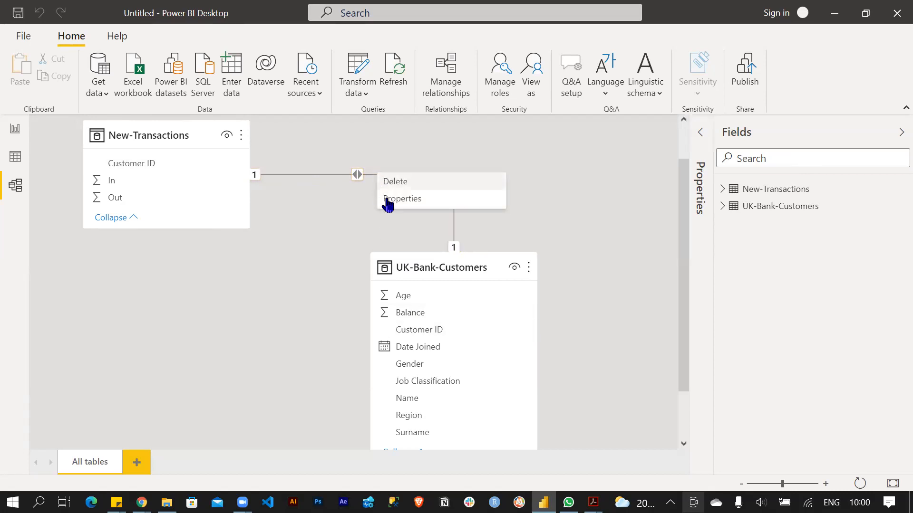
click(401, 199)
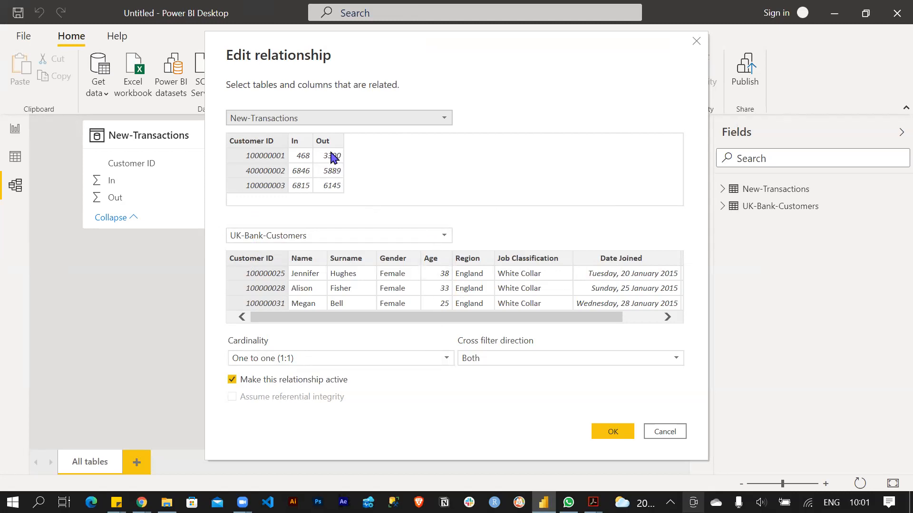
click(446, 361)
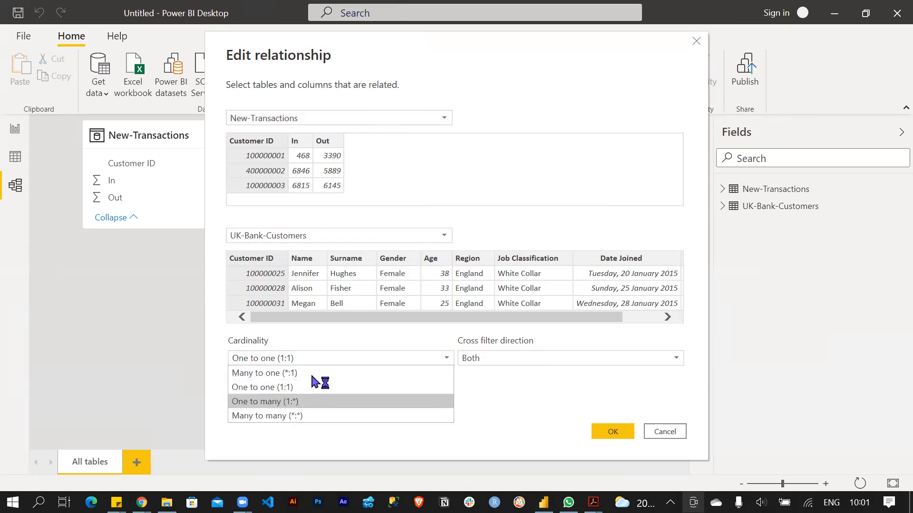
click(336, 359)
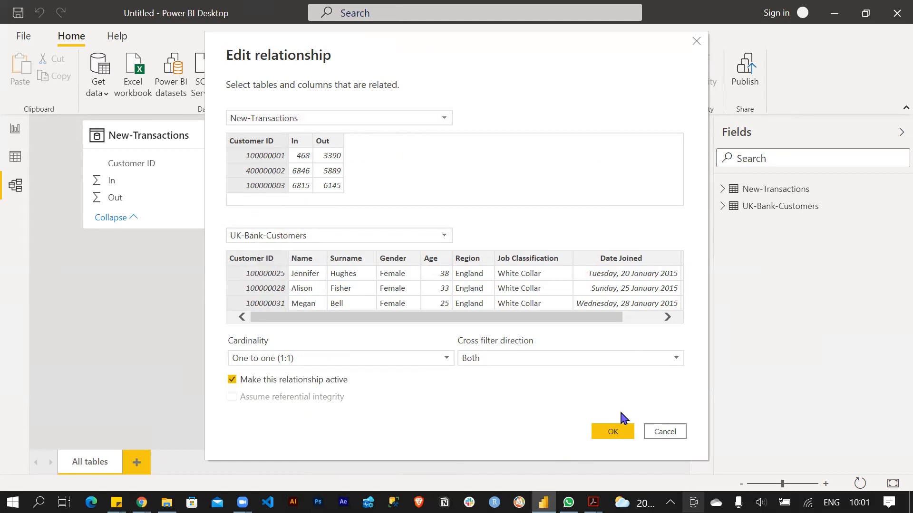
click(613, 431)
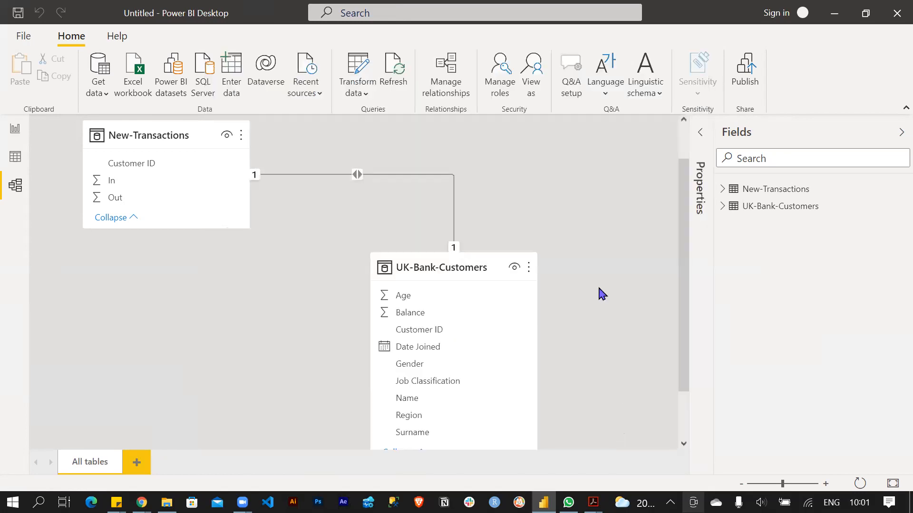
click(452, 189)
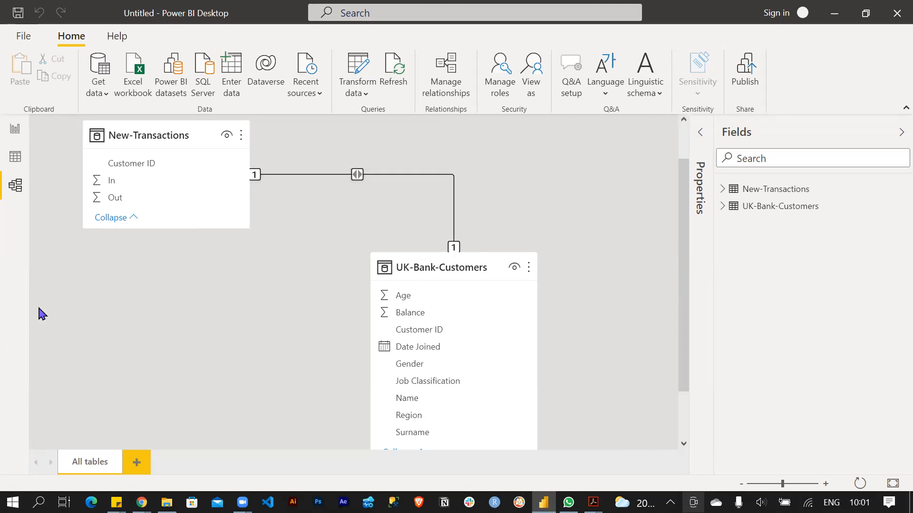
- Compare the data rows of New-Transactions and UK-Bank-Customers, and check the model diagram before returning to the New-Transactions data
click(15, 158)
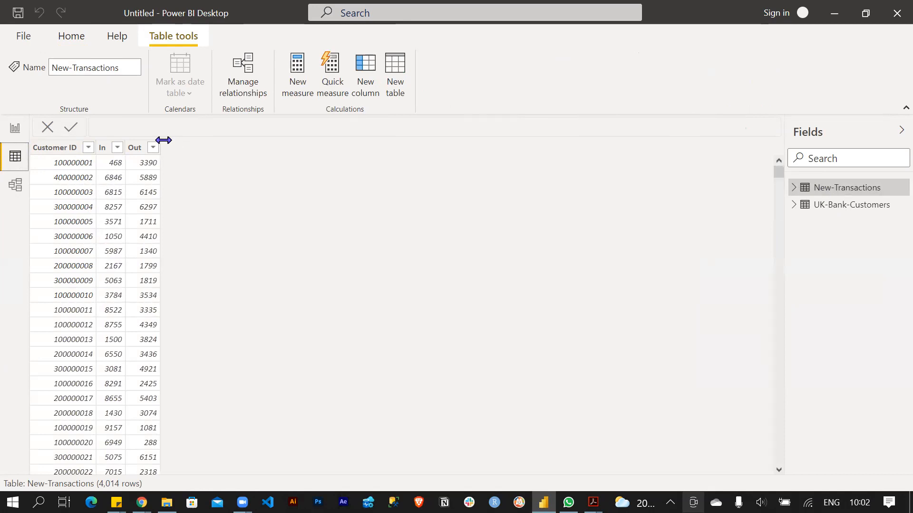
click(836, 207)
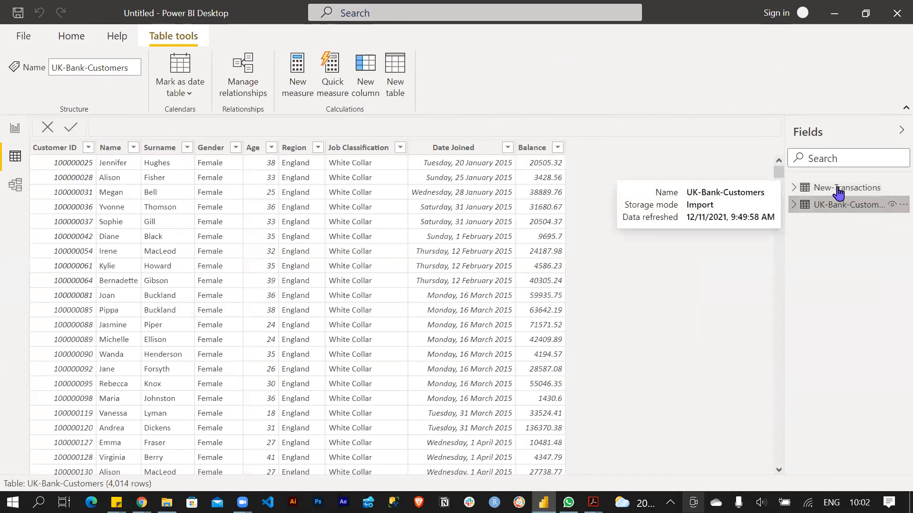
click(838, 191)
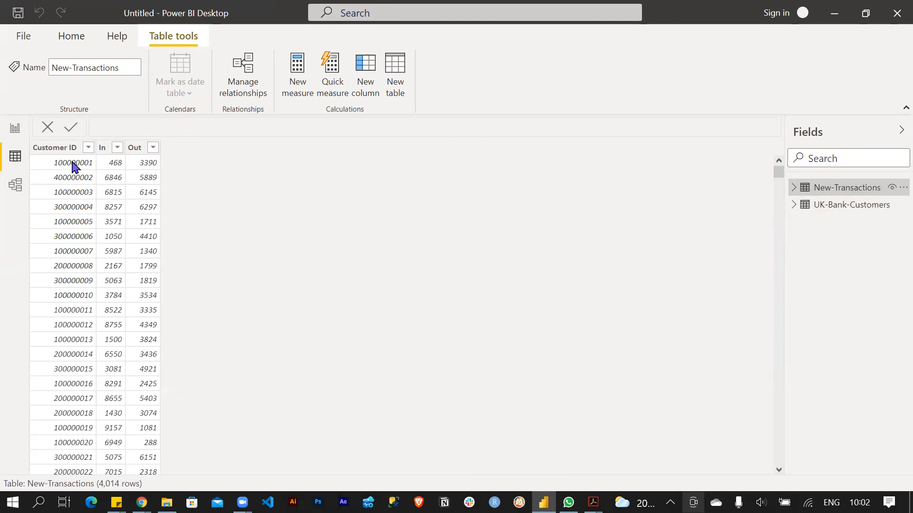
click(15, 185)
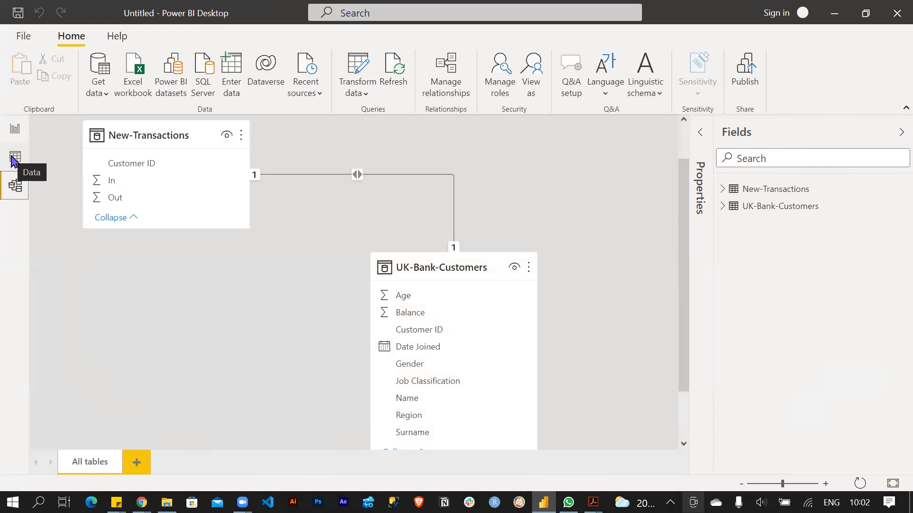
click(15, 159)
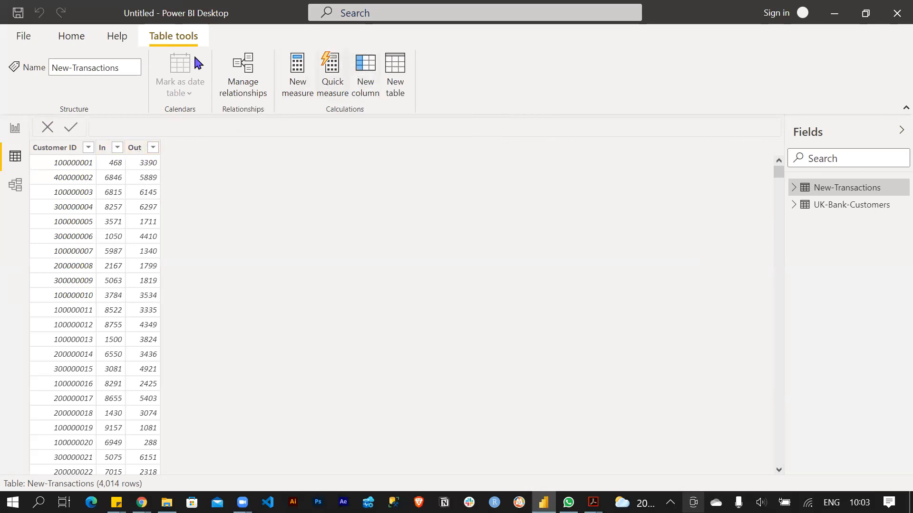
- Add a calculated column named Balance to New-Transactions with the formula 'New-Transactions'[In]
click(366, 71)
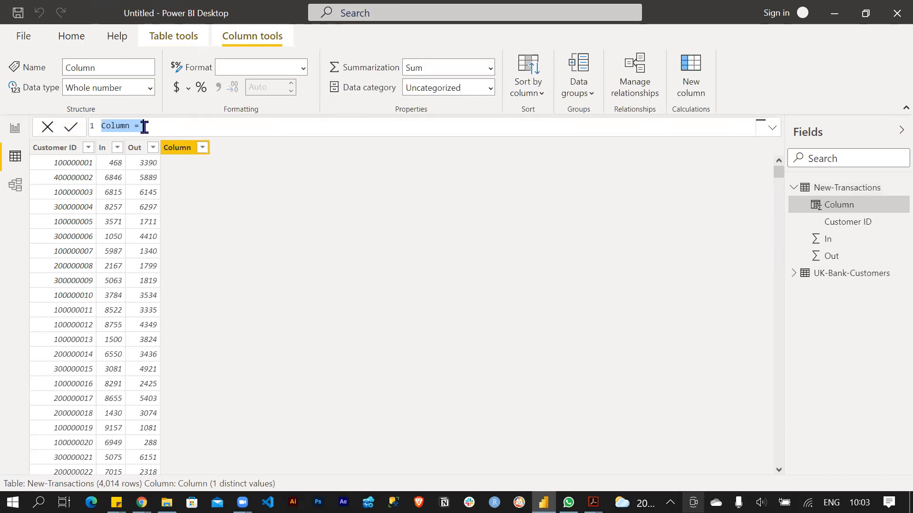
click(129, 134)
key(BackSpace)
key(BackSpace)
key(BackSpace)
key(BackSpace)
key(BackSpace)
key(BackSpace)
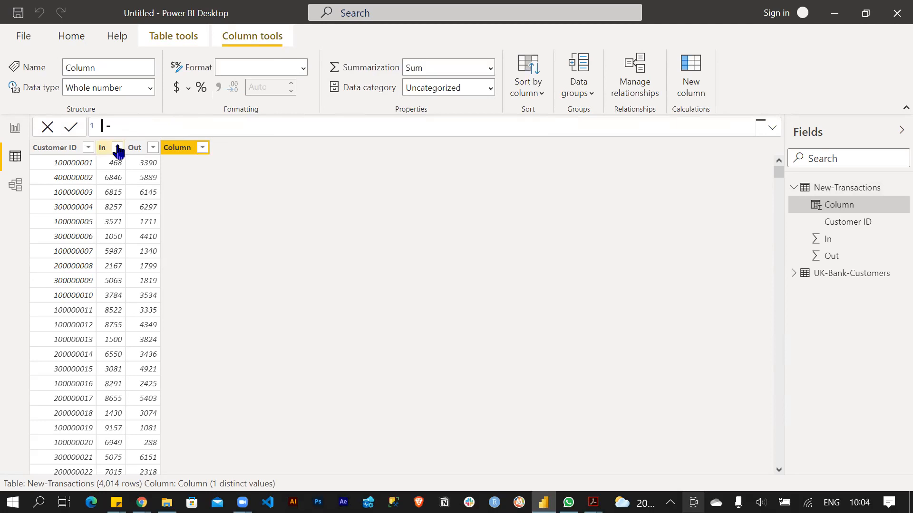
text(Balance)
text(New)
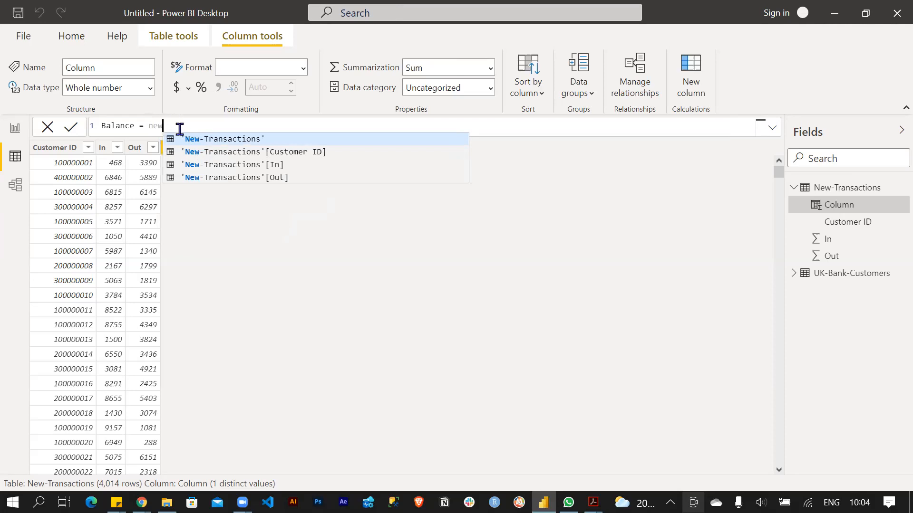
click(216, 166)
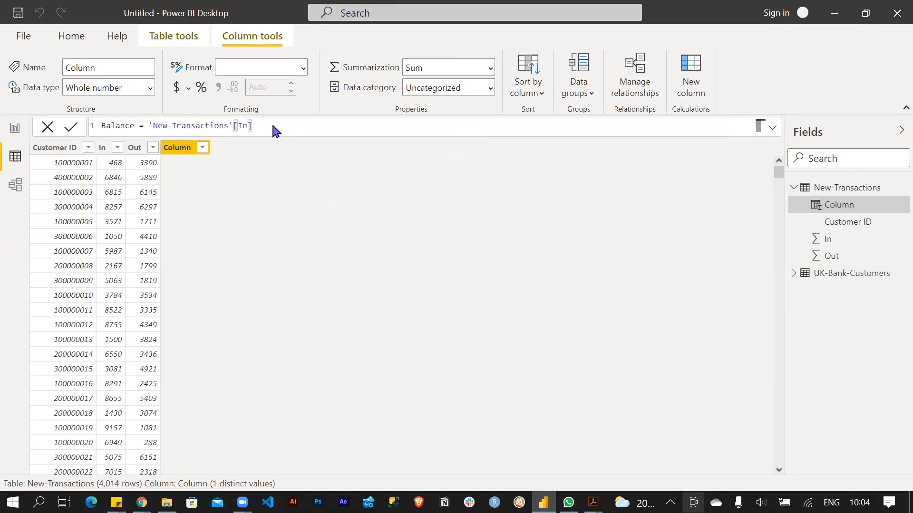
key(Return)
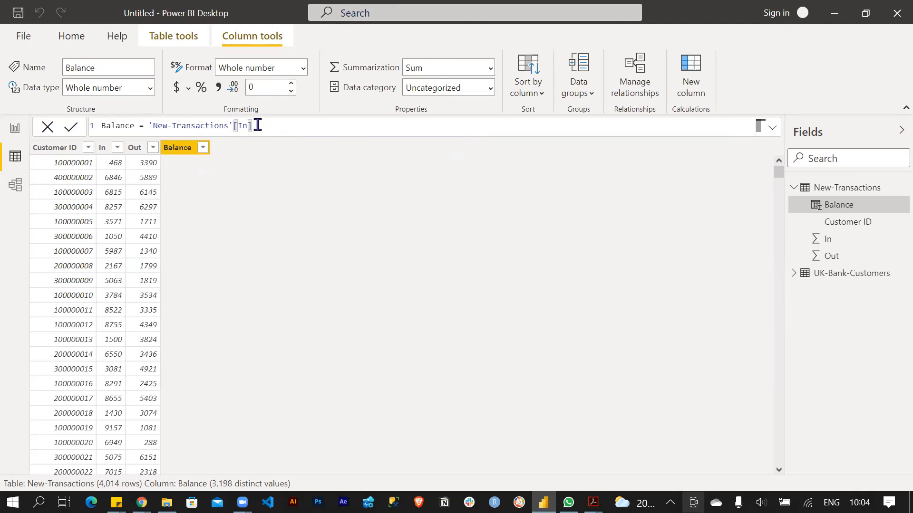
- Extend the Balance column's formula to 'New-Transactions'[In] - 'New-Transactions'[Out]
click(257, 125)
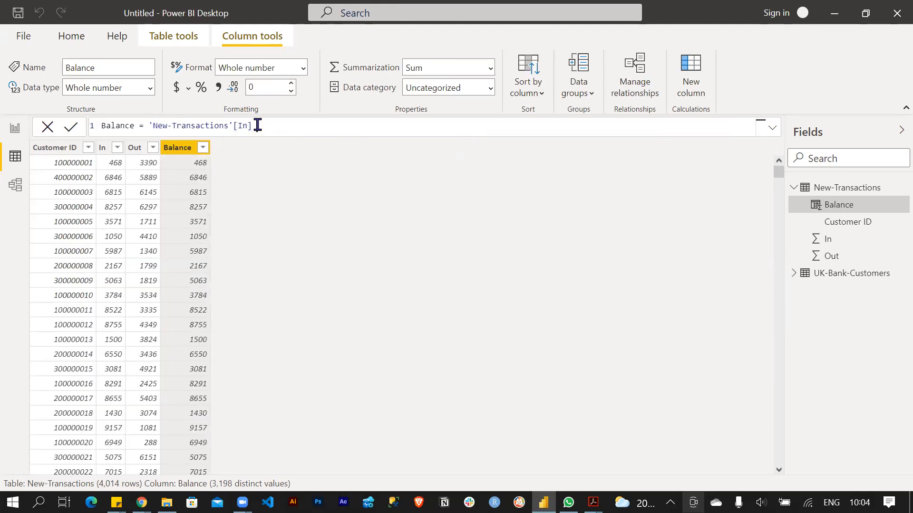
text(-)
text(new)
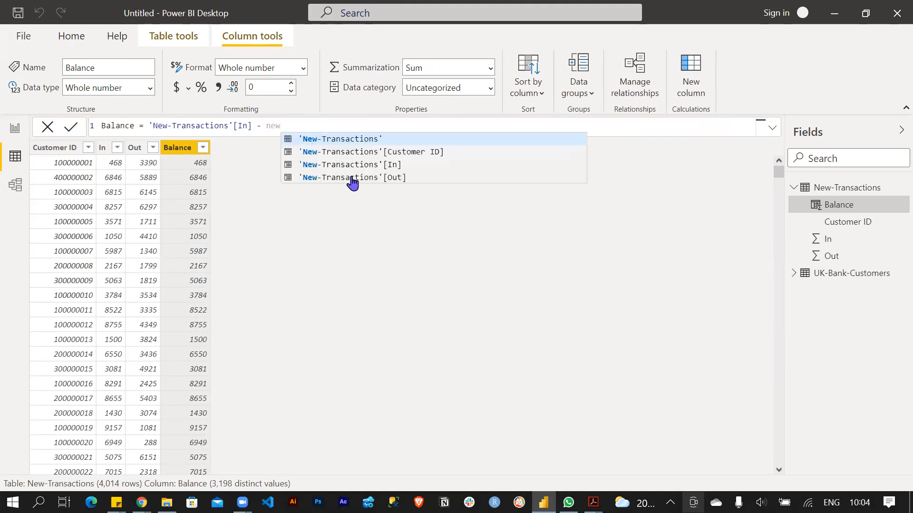
click(352, 180)
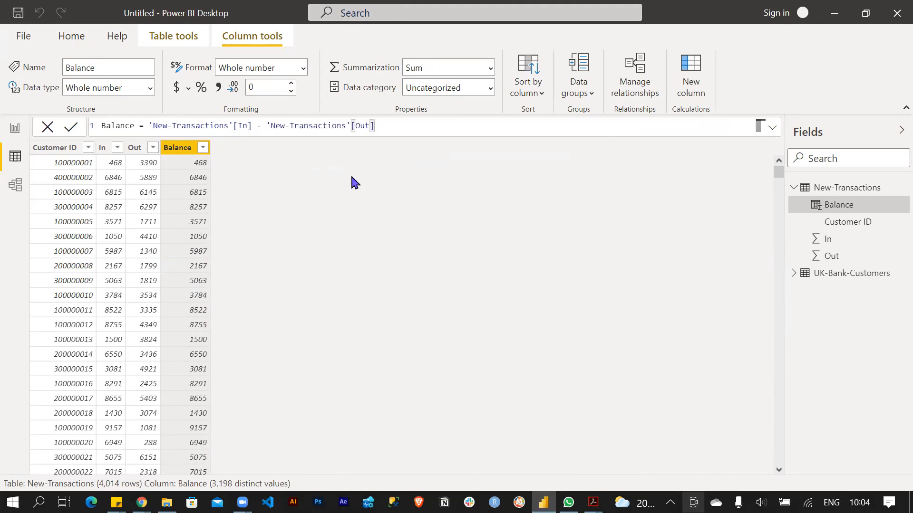
key(Return)
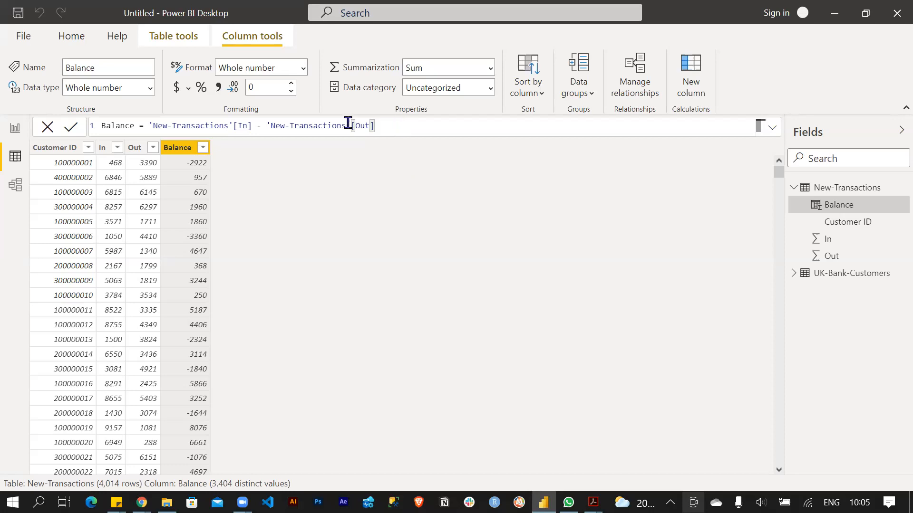
click(72, 127)
- Compare the Out column with the calculated Balance column in New-Transactions, checking which one carries a formula
click(133, 148)
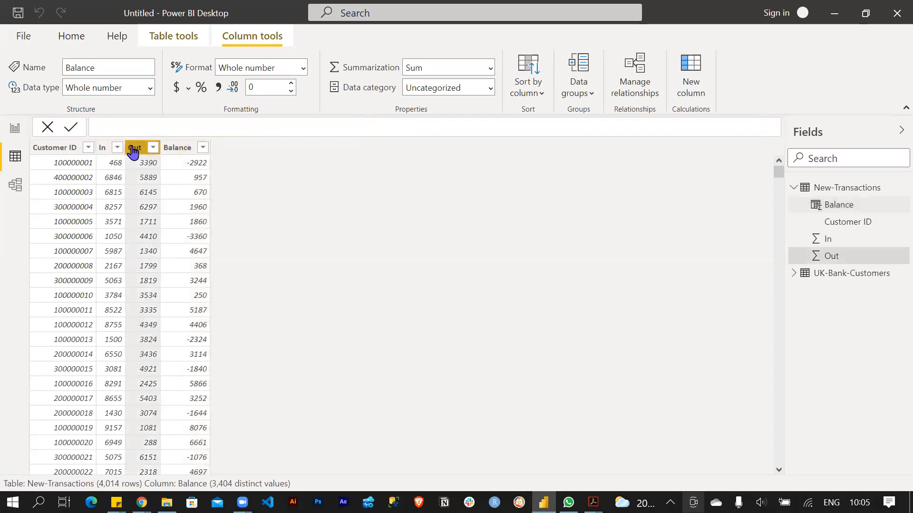
click(169, 148)
click(134, 149)
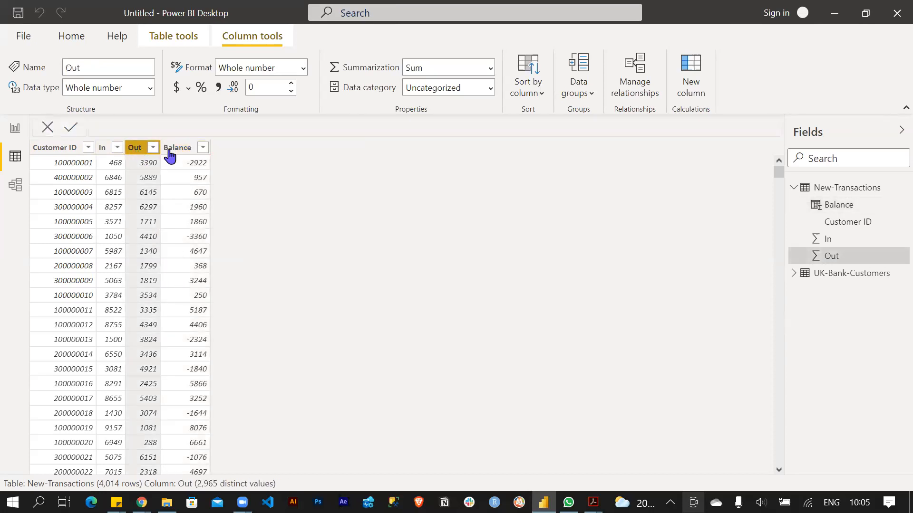
click(171, 150)
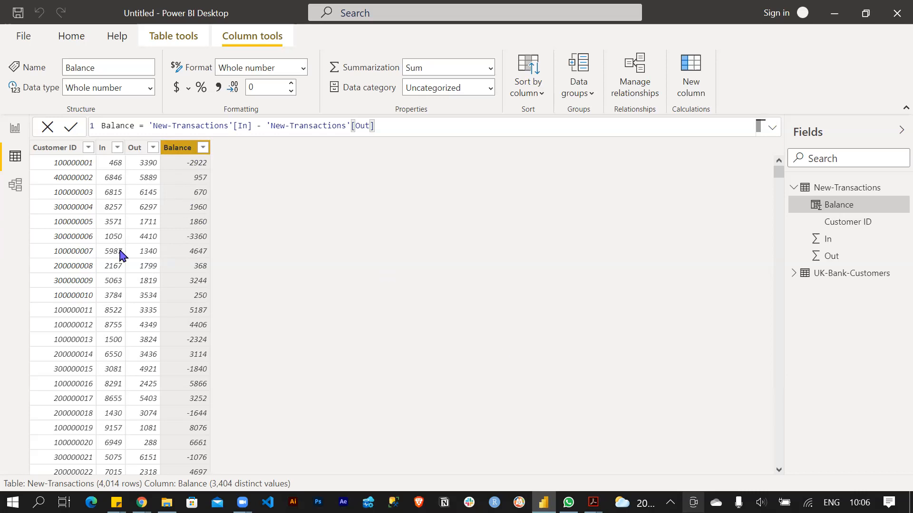
- Switch to the UK-Bank-Customers table's data and expand its list of fields
click(794, 189)
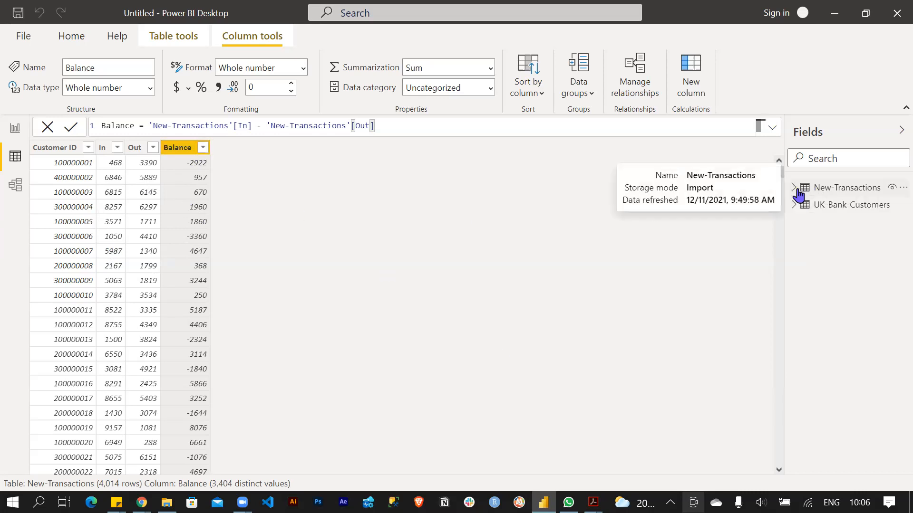
click(829, 206)
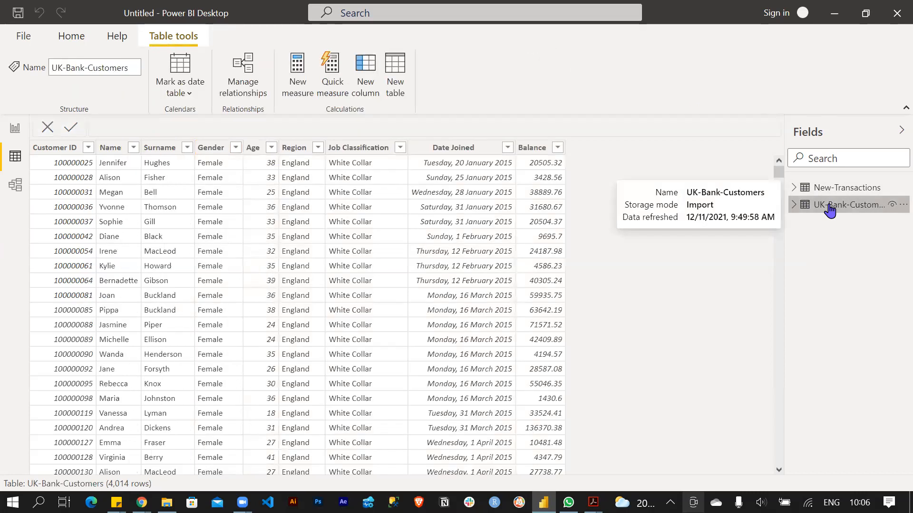
click(793, 190)
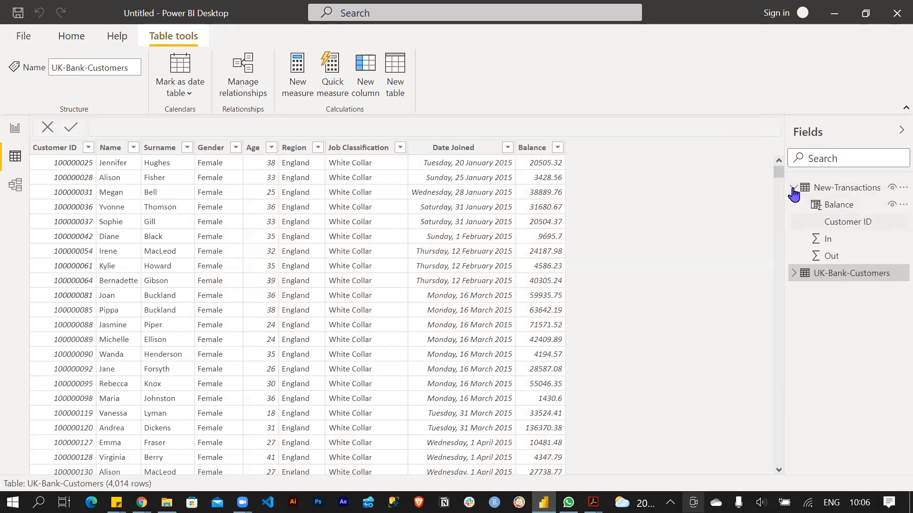
click(793, 190)
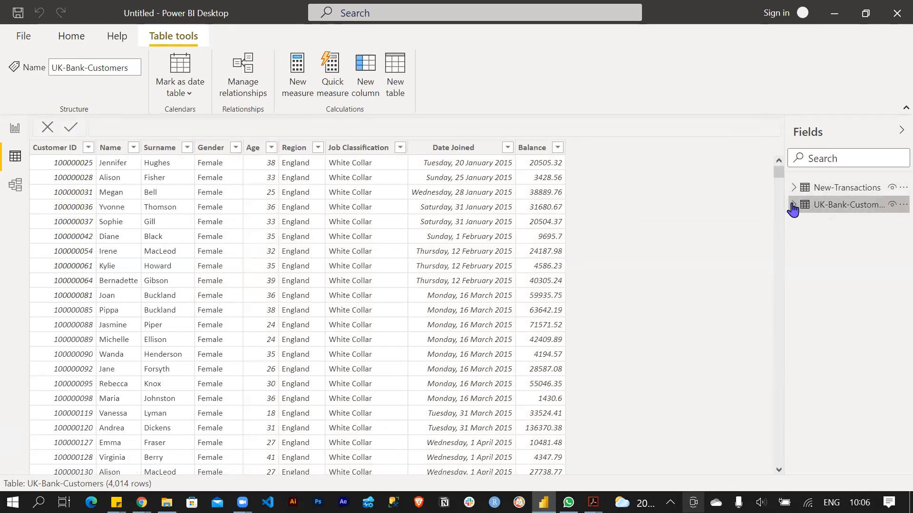
click(792, 206)
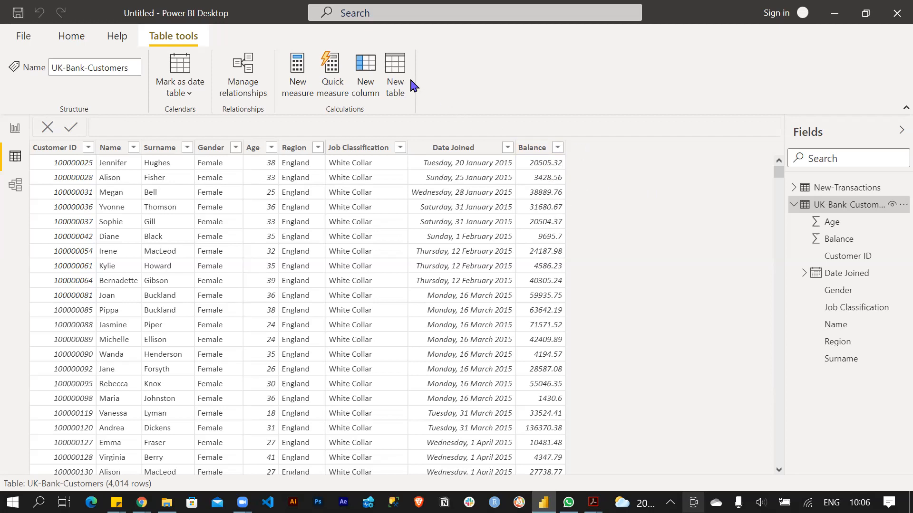
- Create a new measure in UK-Bank-Customers and name it SumUKBalance
click(294, 76)
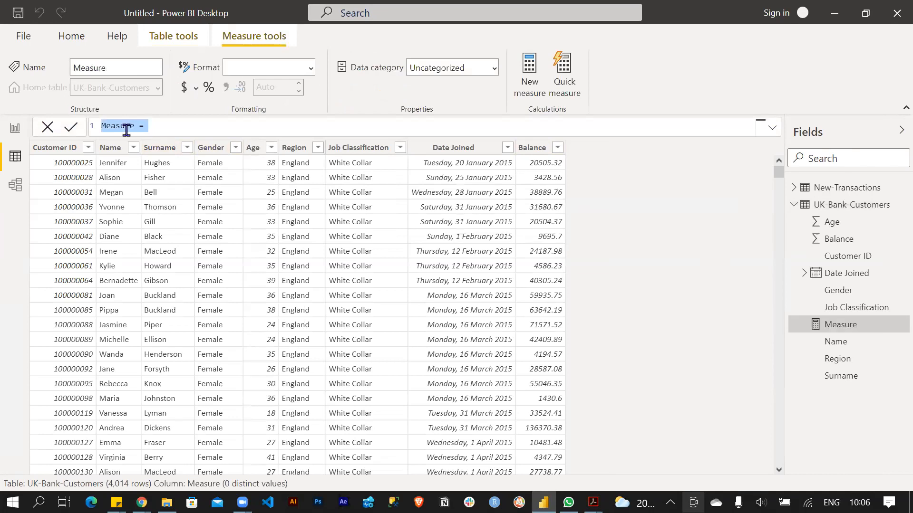
click(135, 127)
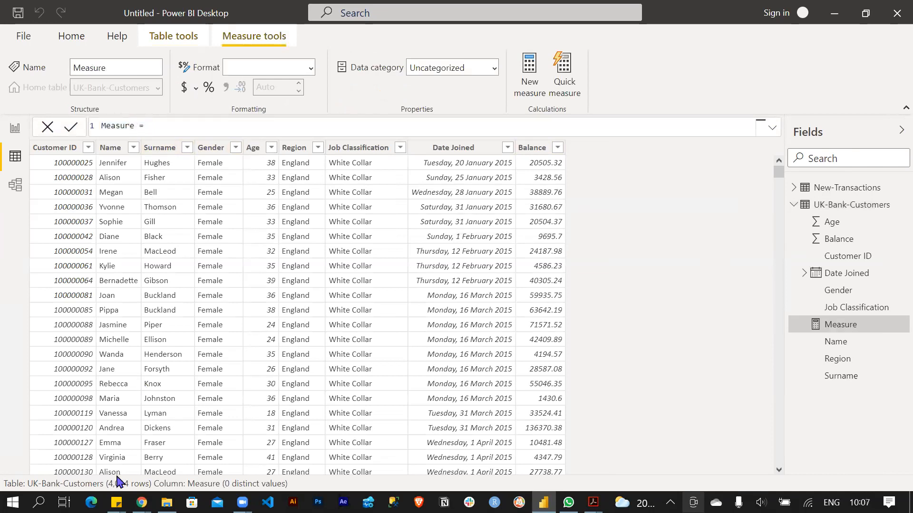
key(BackSpace)
key(BackSpace)
key(BackSpace)
key(BackSpace)
key(BackSpace)
key(BackSpace)
key(BackSpace)
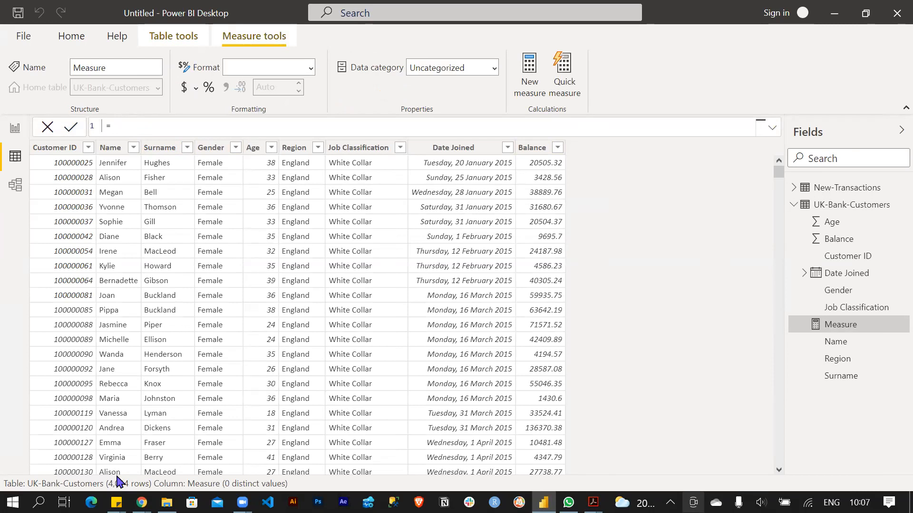
text(SUm)
key(BackSpace)
key(BackSpace)
text(umUKBalance)
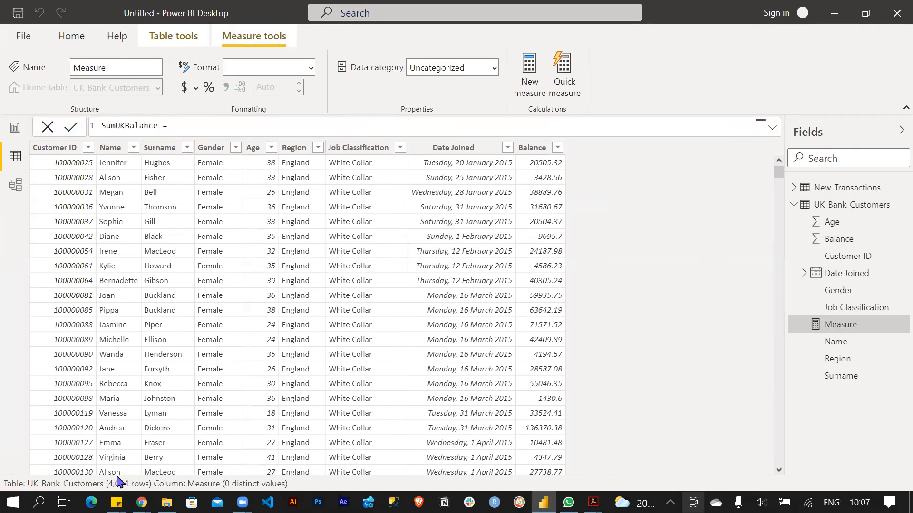
- Define the SumUKBalance measure as SUM('UK-Bank-Customers'[Balance])
click(201, 126)
text(su)
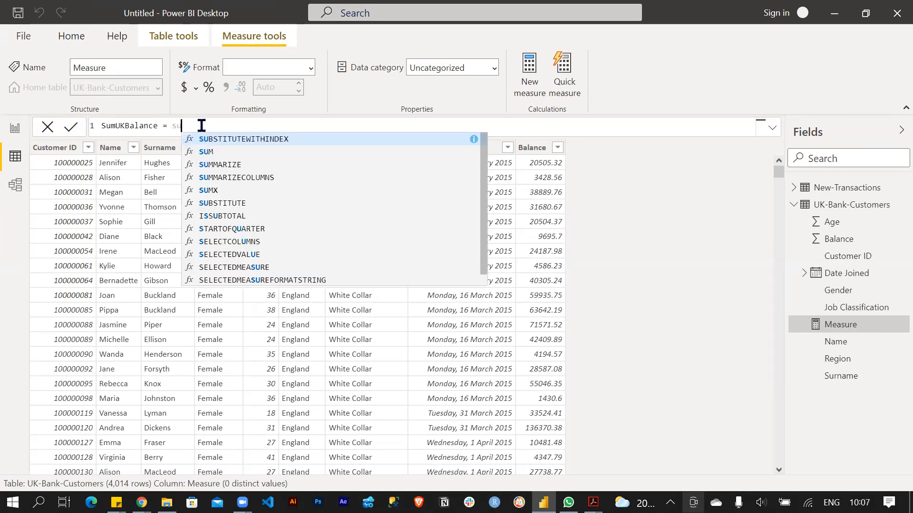
text(m)
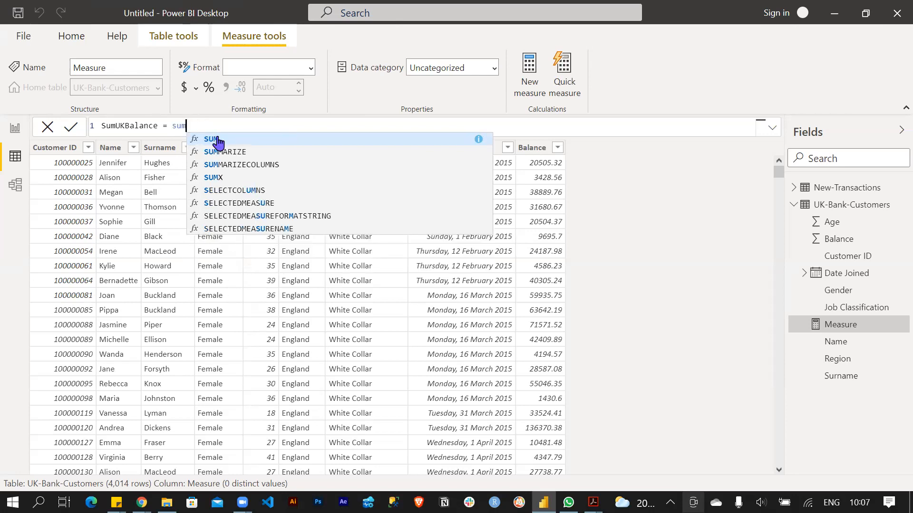
click(219, 141)
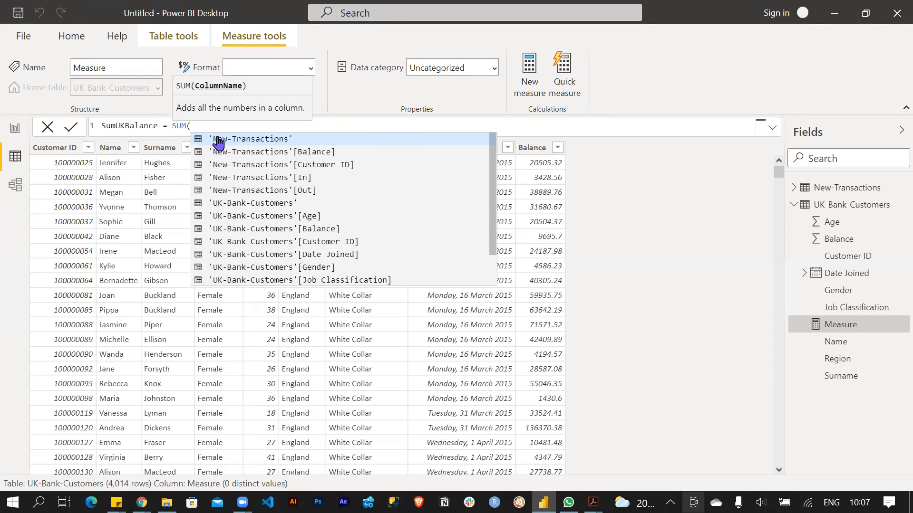
click(234, 229)
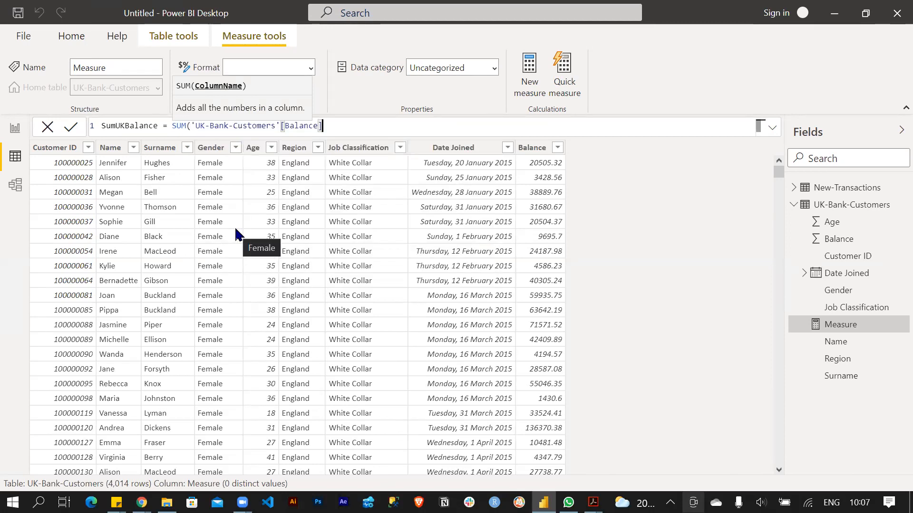
text())
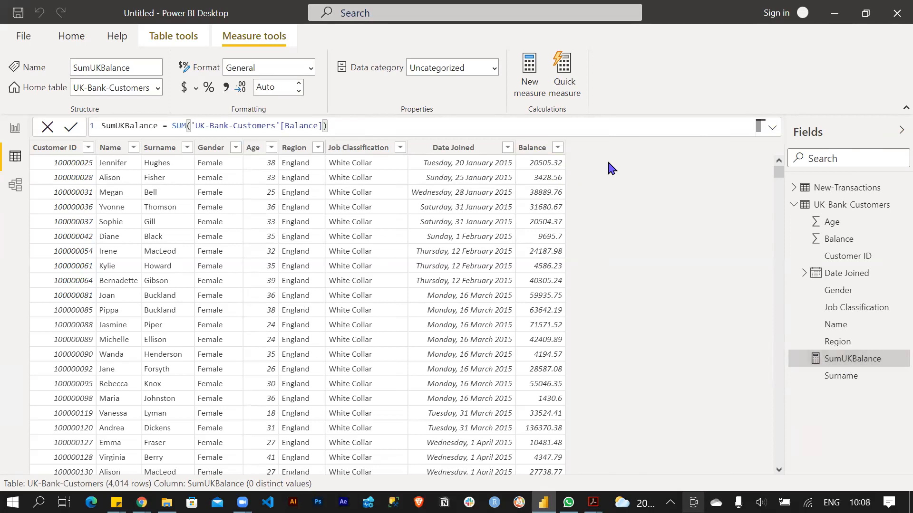
- Create another measure in UK-Bank-Customers and name it AVG
click(528, 70)
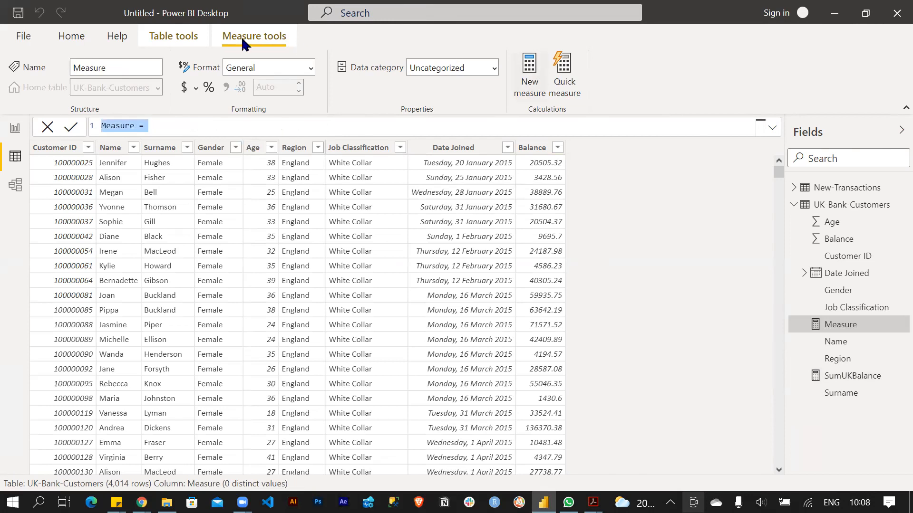
click(136, 126)
key(BackSpace)
key(BackSpace)
key(BackSpace)
key(BackSpace)
key(BackSpace)
key(BackSpace)
key(BackSpace)
text(AVG)
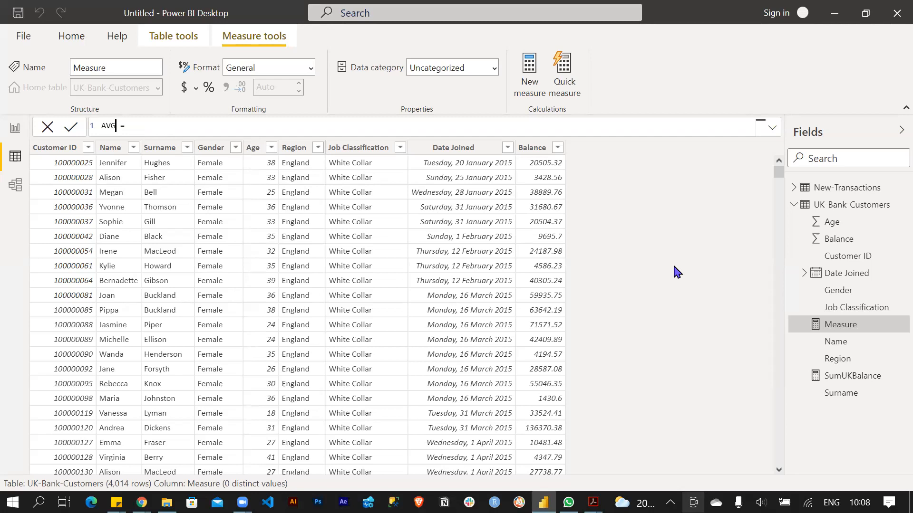
- Begin the AVG measure's formula with the AVERAGE function
click(145, 125)
text(sum)
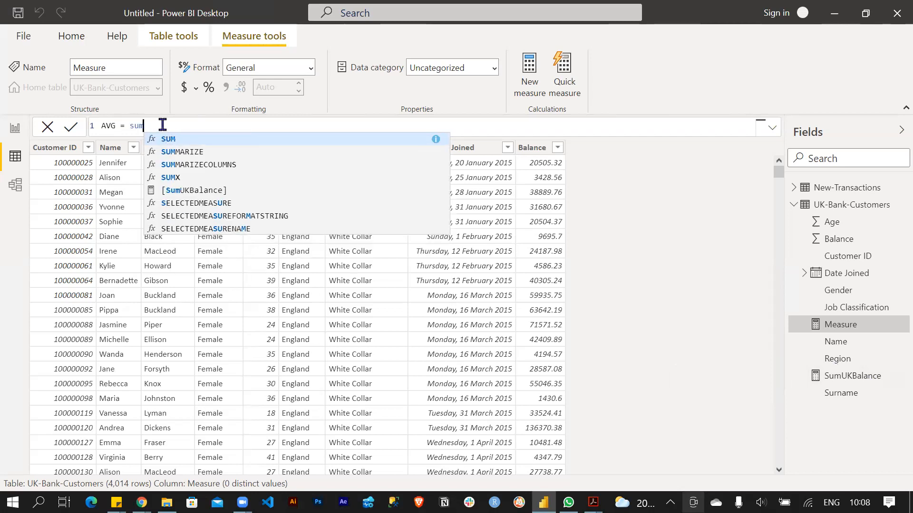
key(BackSpace)
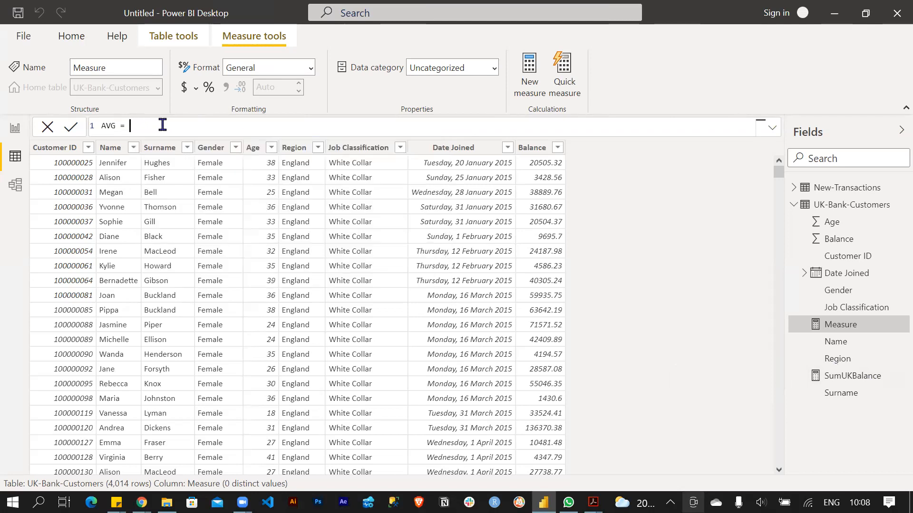
text(ave)
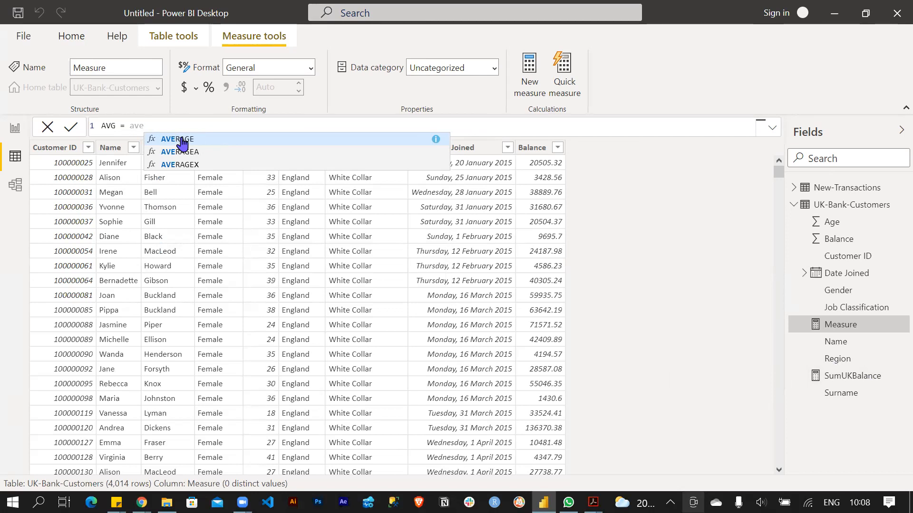
click(182, 139)
text('New-Transactions')
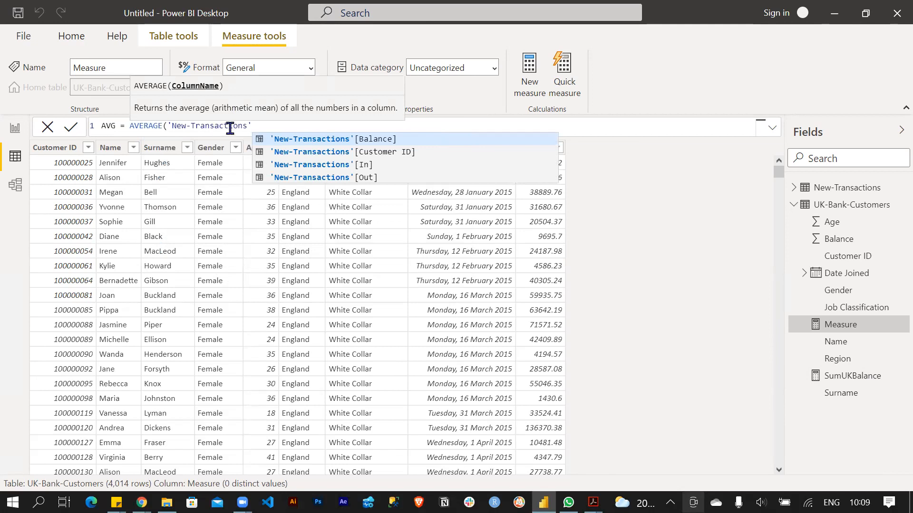
key(BackSpace)
key(BackSpace)
key(BackSpace)
key(BackSpace)
key(BackSpace)
key(BackSpace)
key(BackSpace)
key(BackSpace)
key(BackSpace)
key(BackSpace)
key(BackSpace)
key(BackSpace)
key(BackSpace)
key(BackSpace)
key(BackSpace)
key(BackSpace)
key(BackSpace)
key(BackSpace)
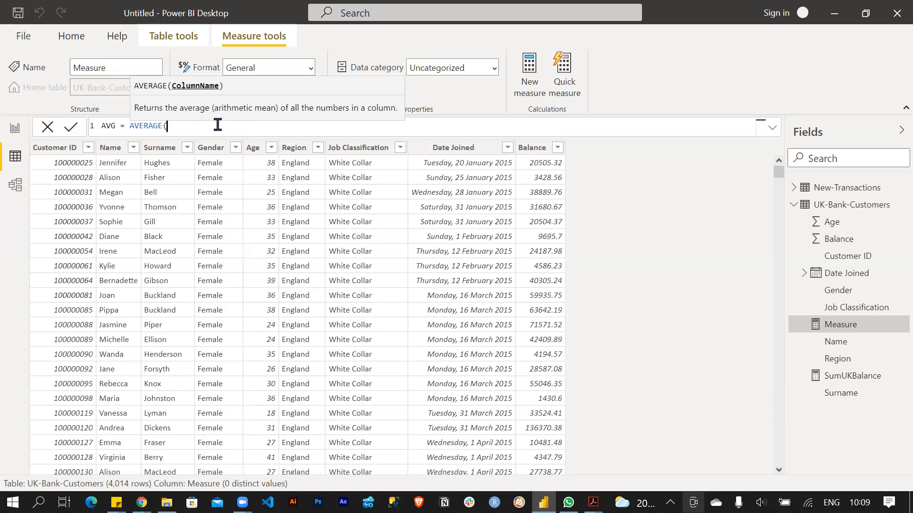
- Complete the AVG measure's formula as AVERAGE('UK-Bank-Customers'[Balance])
text(uk)
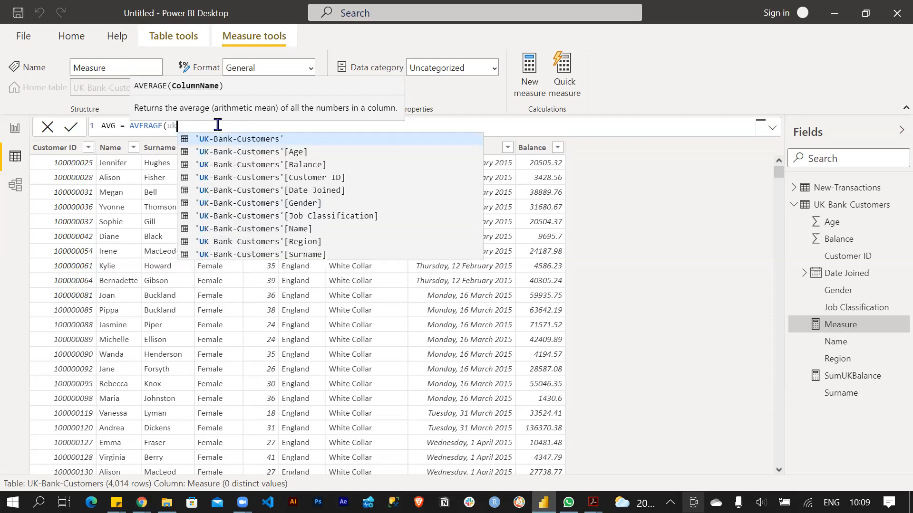
click(243, 164)
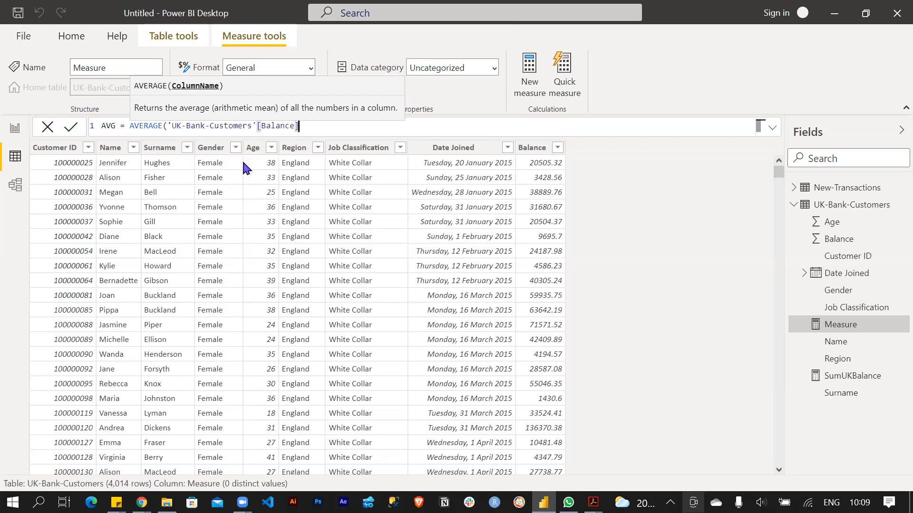
text())
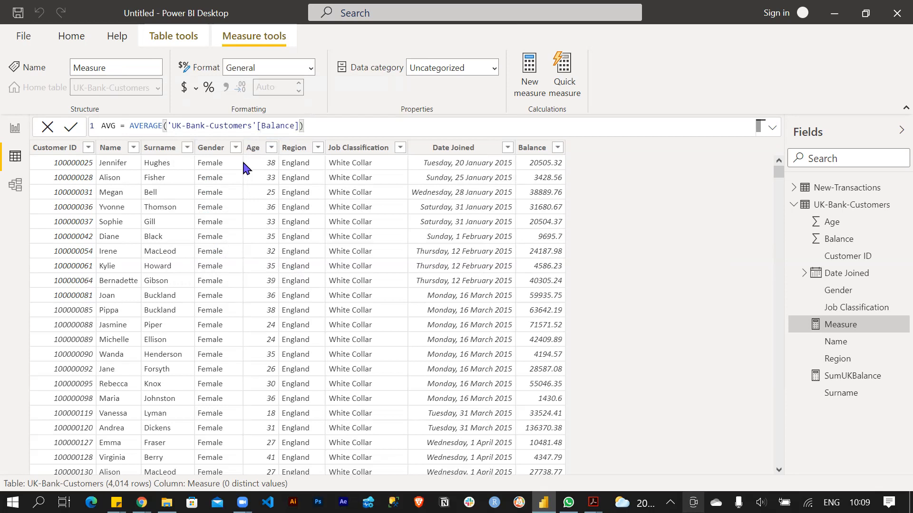
key(Return)
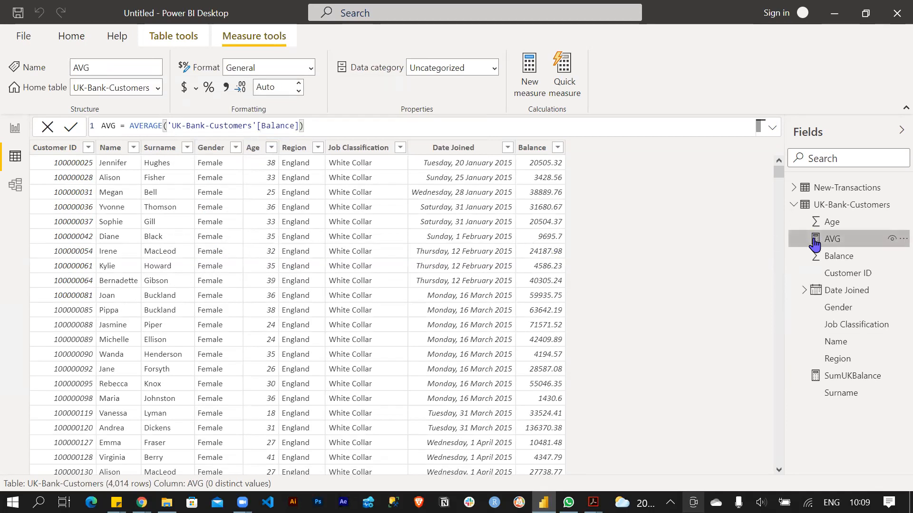
- Rename the AVG measure as AVGUKBalance
click(117, 126)
text(UKBalance)
click(374, 126)
key(Return)
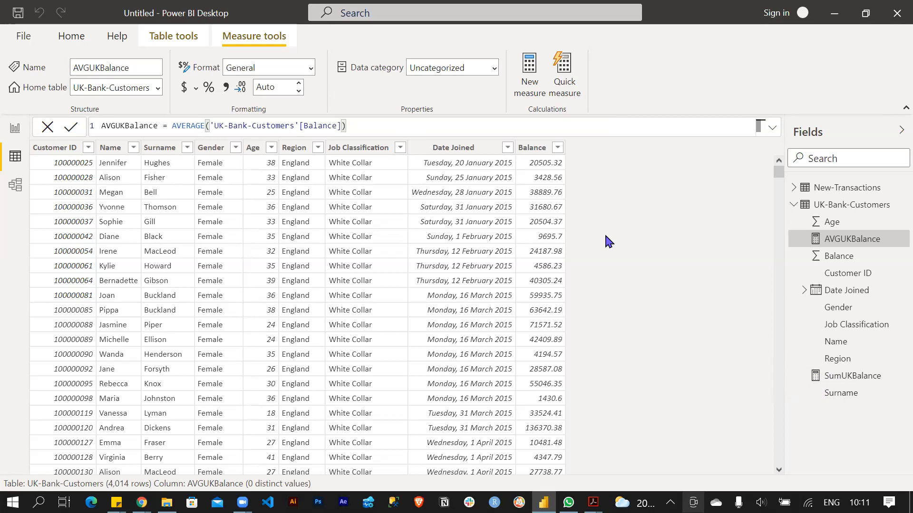
- Review the Balance column in UK-Bank-Customers, the table relationship diagram and the Balance column's formula in New-Transactions
click(533, 148)
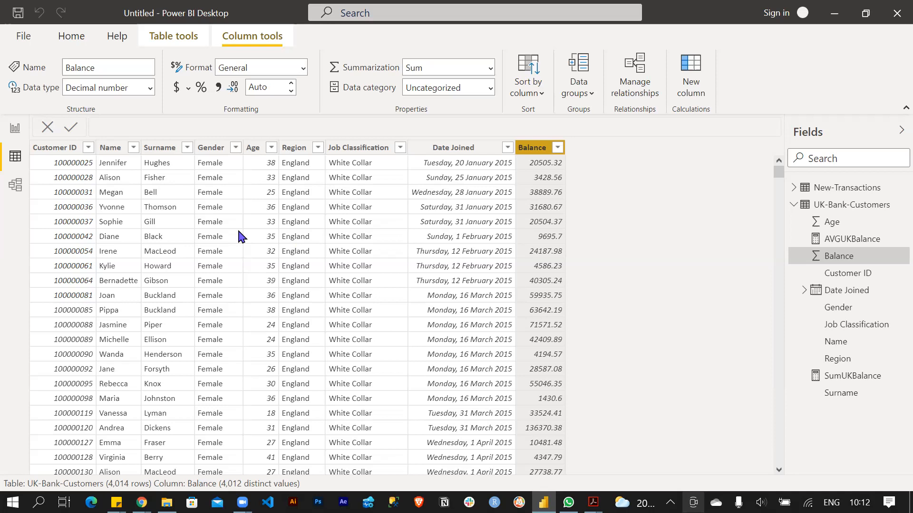
click(17, 186)
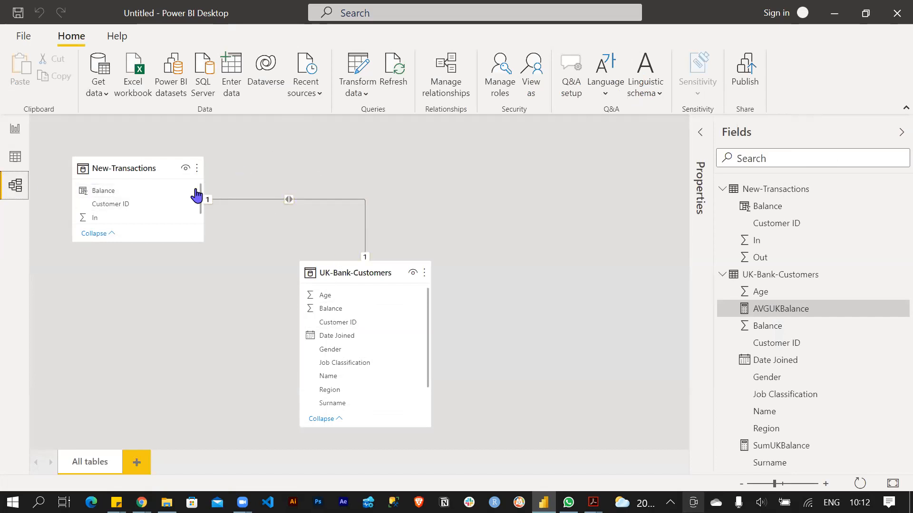
click(15, 158)
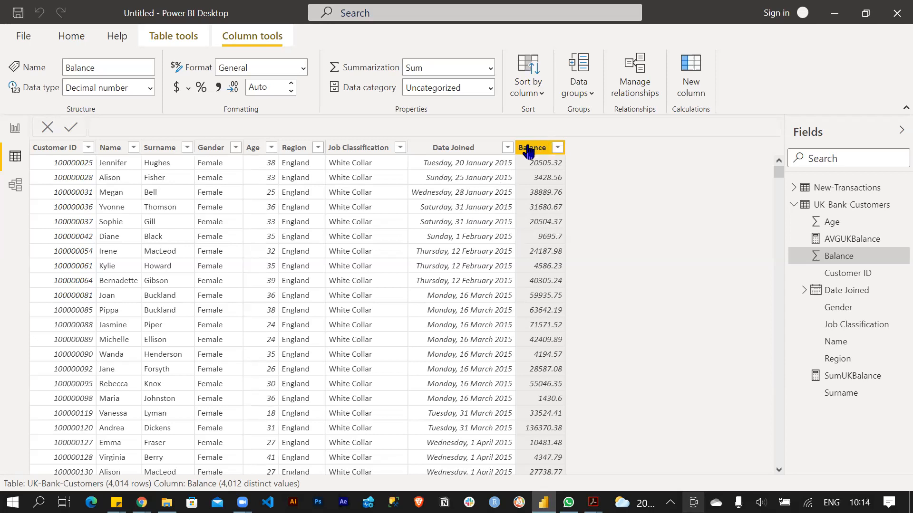
click(846, 189)
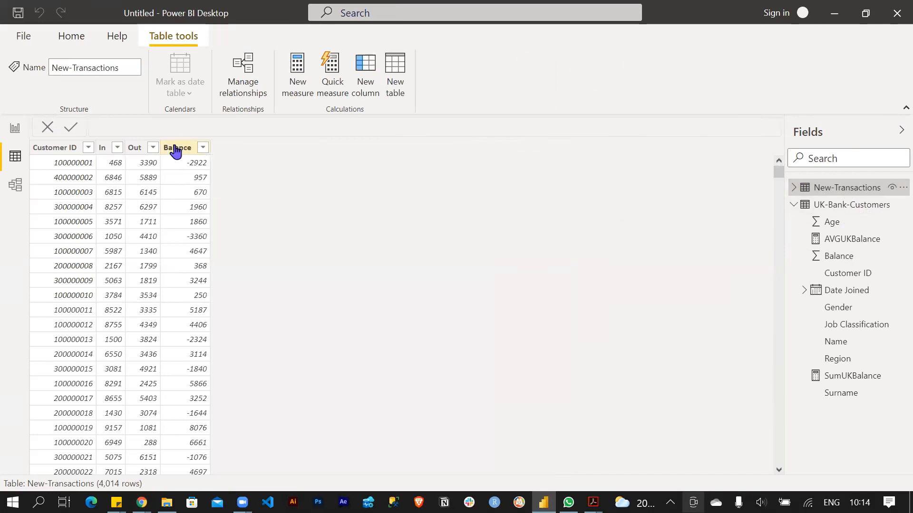
click(175, 150)
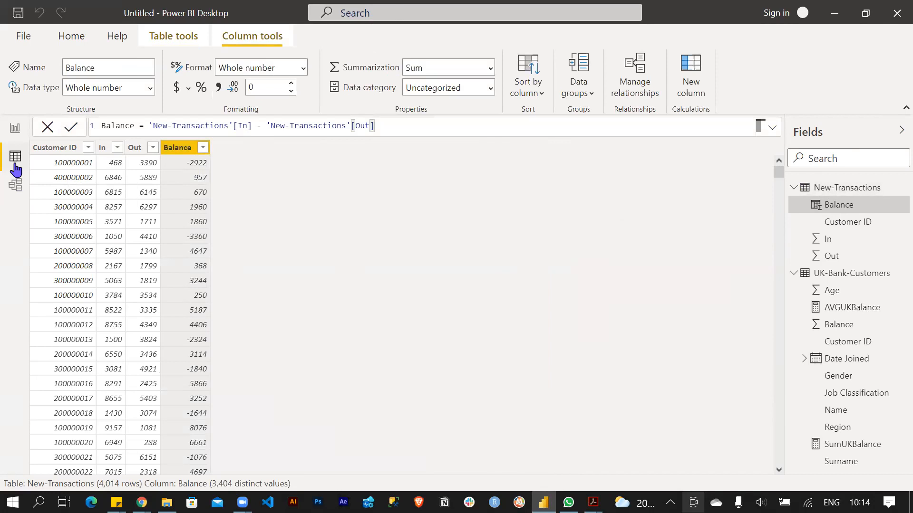
- Add a new calculated column to the UK-Bank-Customers table and name it AVGAge
click(850, 274)
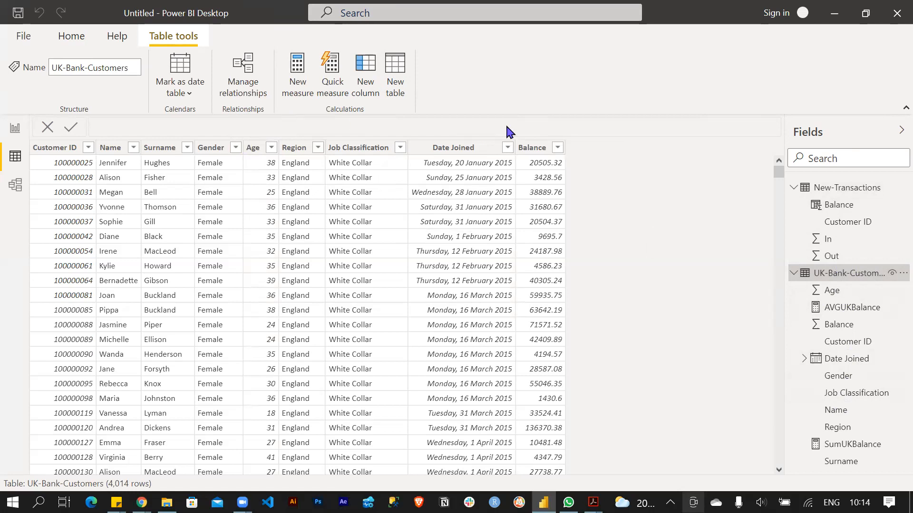
click(364, 77)
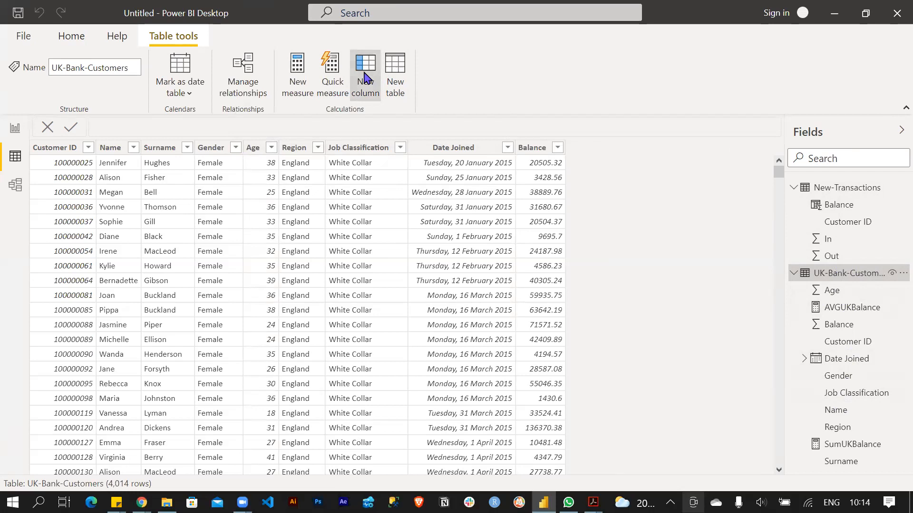
click(365, 77)
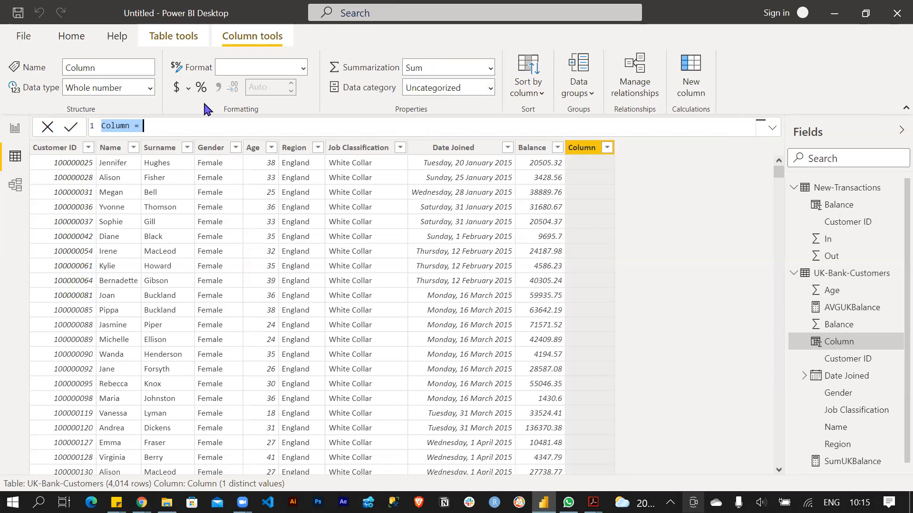
click(129, 126)
key(BackSpace)
key(BackSpace)
key(BackSpace)
key(BackSpace)
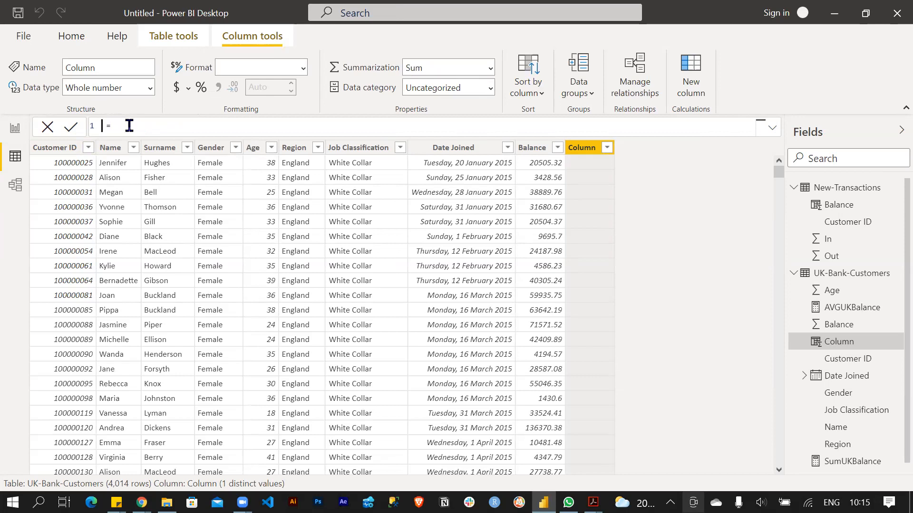
text(AVGAge)
key(Return)
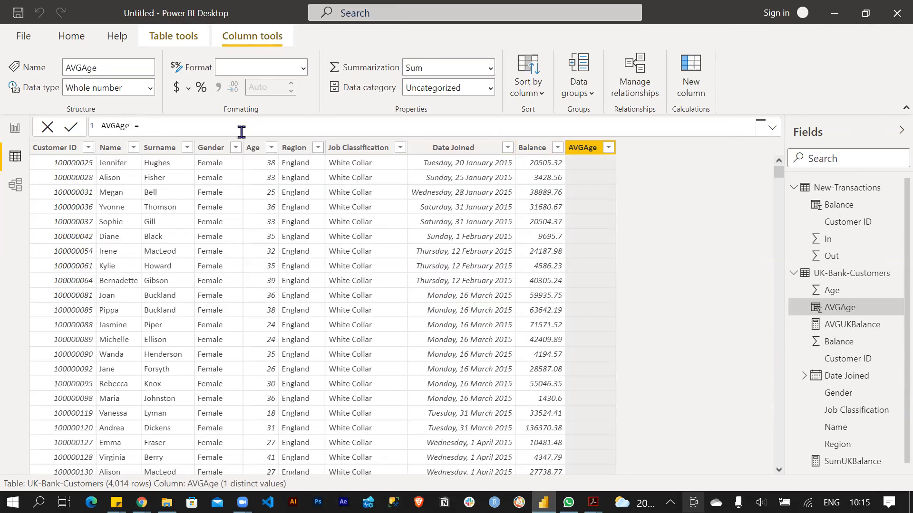
- Clear the AVGAge column's formula and delete the column from UK-Bank-Customers
click(147, 127)
key(BackSpace)
key(BackSpace)
key(BackSpace)
key(BackSpace)
key(BackSpace)
key(BackSpace)
key(BackSpace)
key(BackSpace)
key(BackSpace)
click(74, 128)
right_click(588, 151)
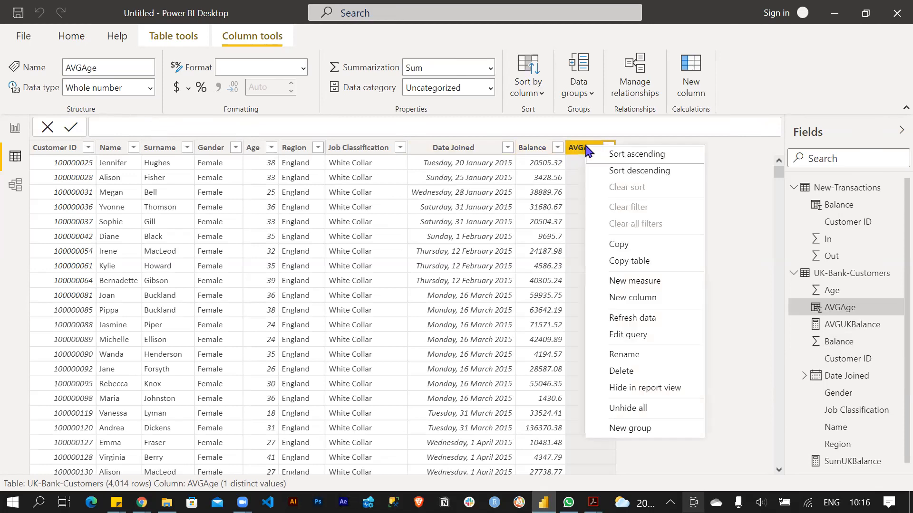
click(632, 371)
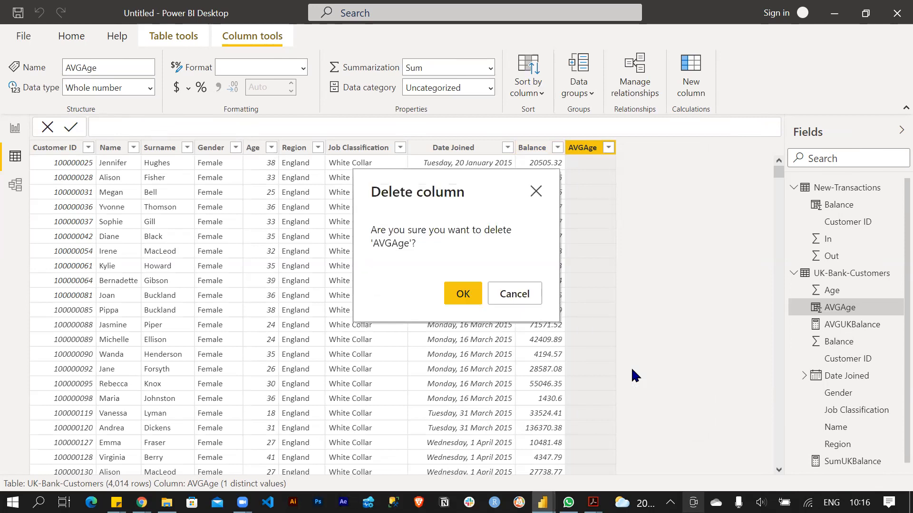
click(461, 295)
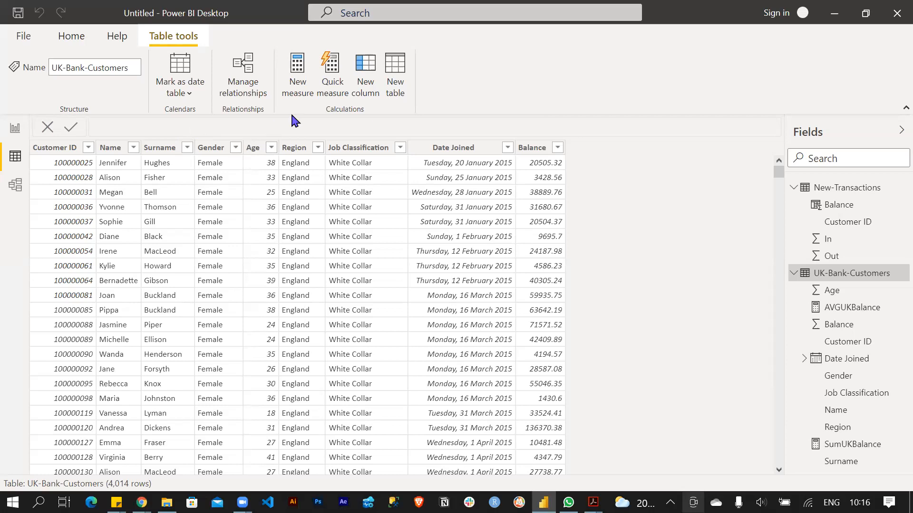
- Create a new measure in UK-Bank-Customers and name it AVGAGE
click(298, 76)
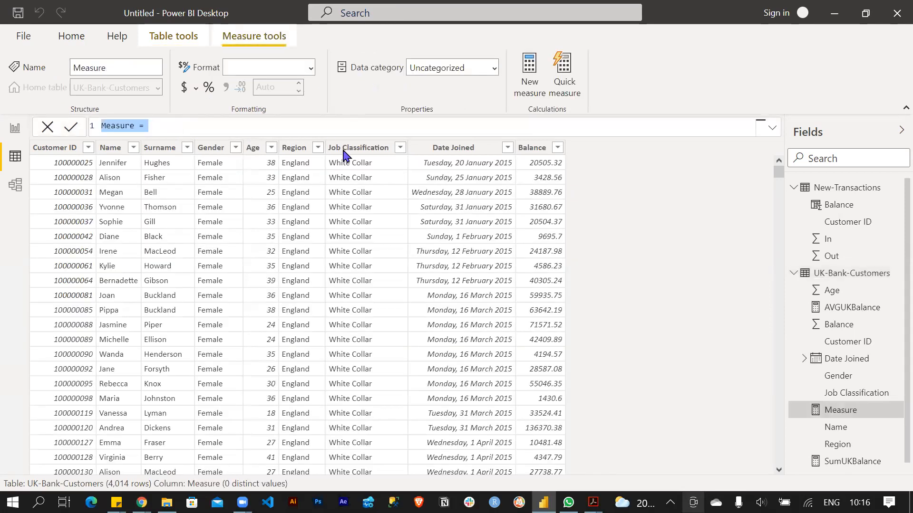
click(136, 127)
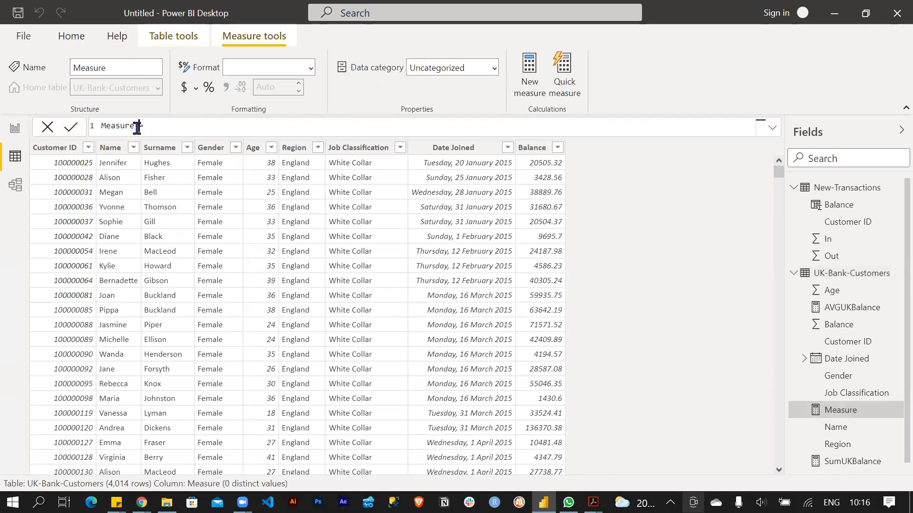
key(BackSpace)
key(BackSpace)
key(BackSpace)
key(BackSpace)
key(BackSpace)
key(BackSpace)
key(BackSpace)
text(AVG)
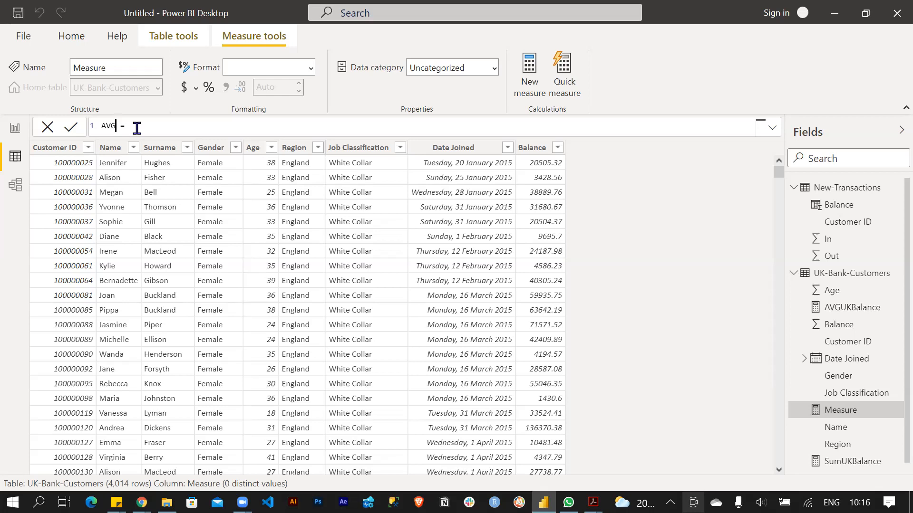
text(AGE)
- Define the AVGAGE measure as AVERAGE('UK-Bank-Customers'[Age])
click(147, 128)
text(ave)
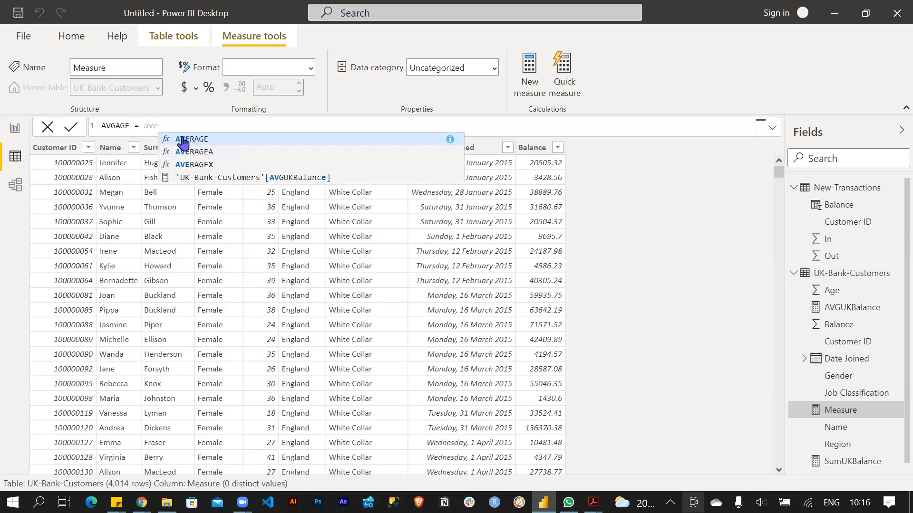
click(183, 139)
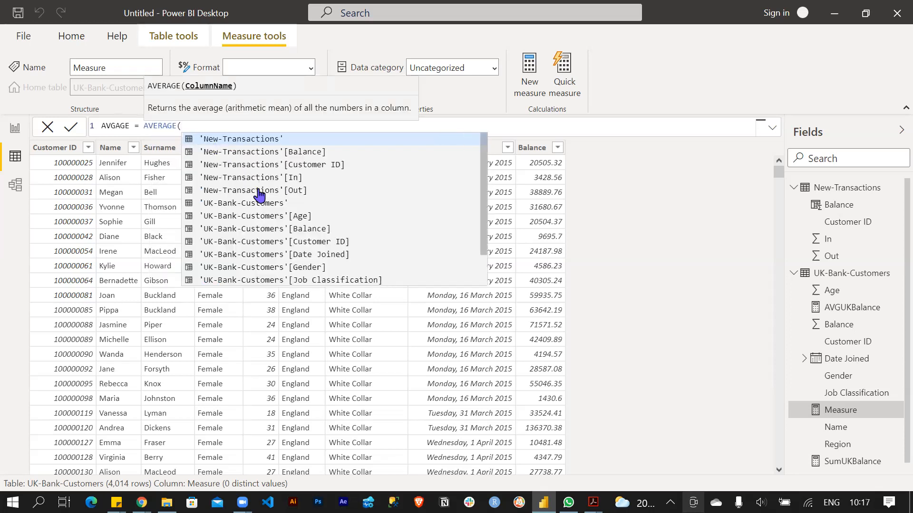
click(269, 216)
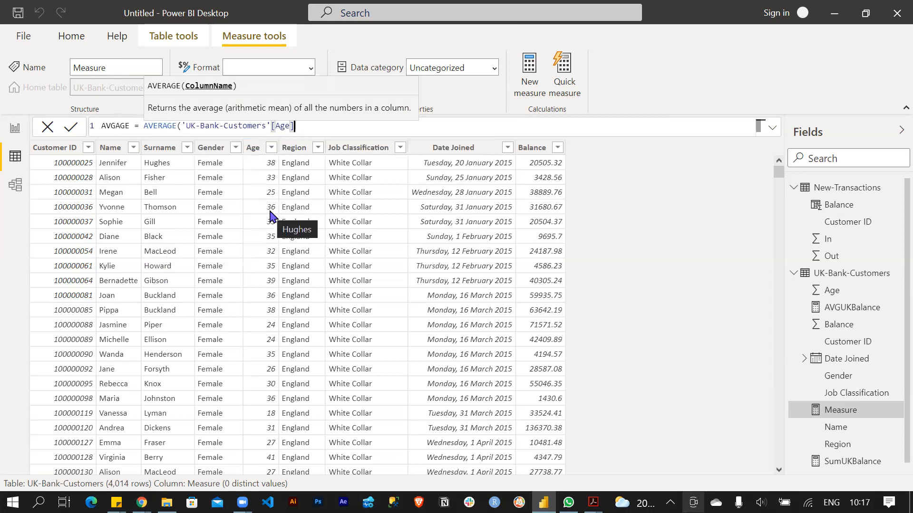
text())
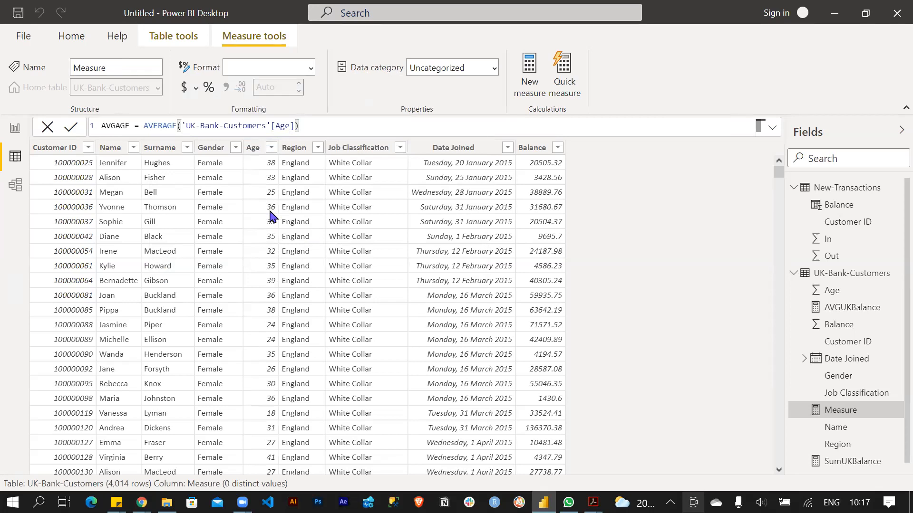
key(Return)
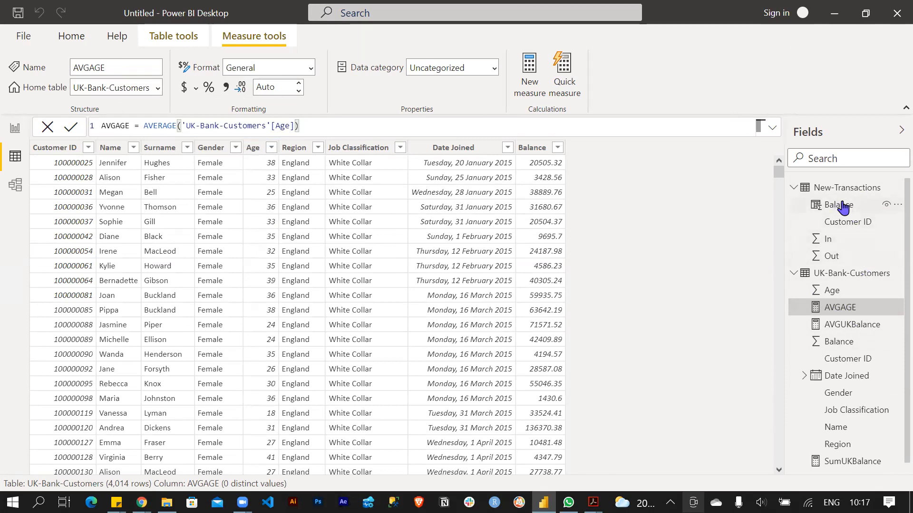
- Collapse the New-Transactions and UK-Bank-Customers tables in the field list
click(794, 188)
click(794, 188)
click(794, 188)
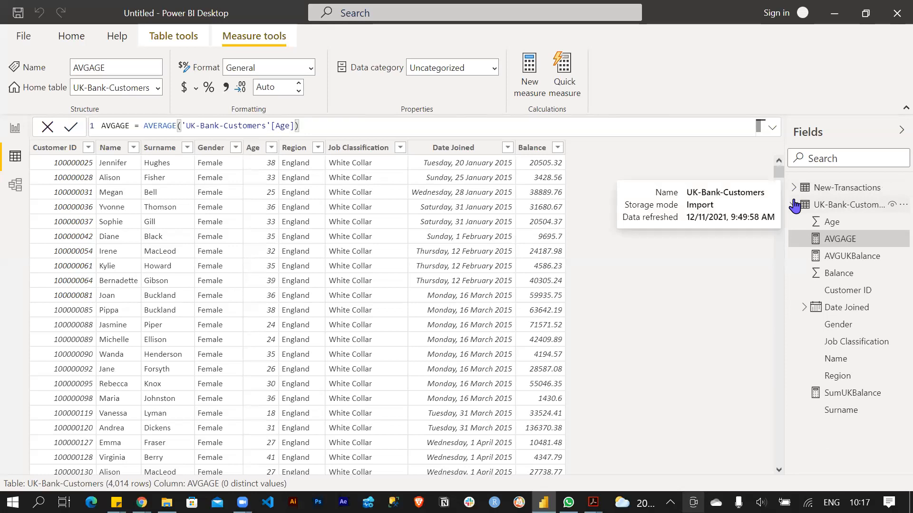
click(794, 205)
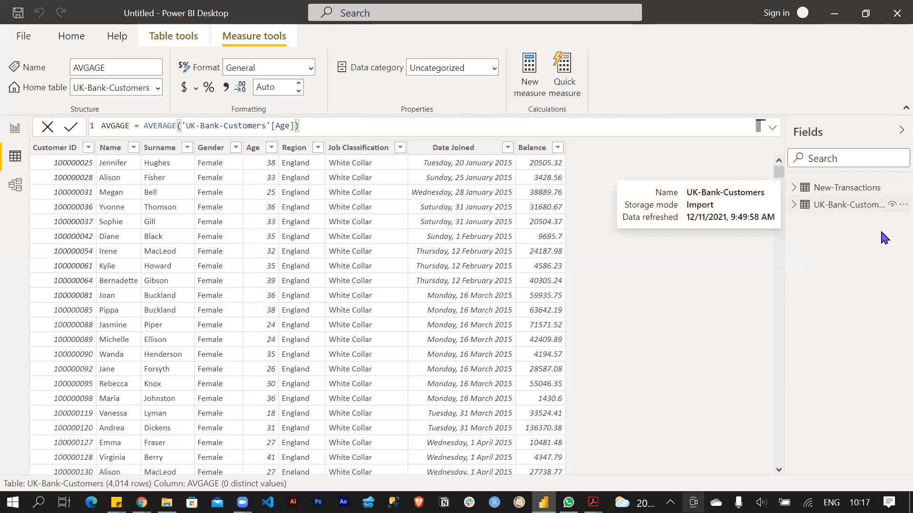
- Switch to the report view, add an empty card visual to Page 1 and move it to the page's upper-right corner
click(12, 129)
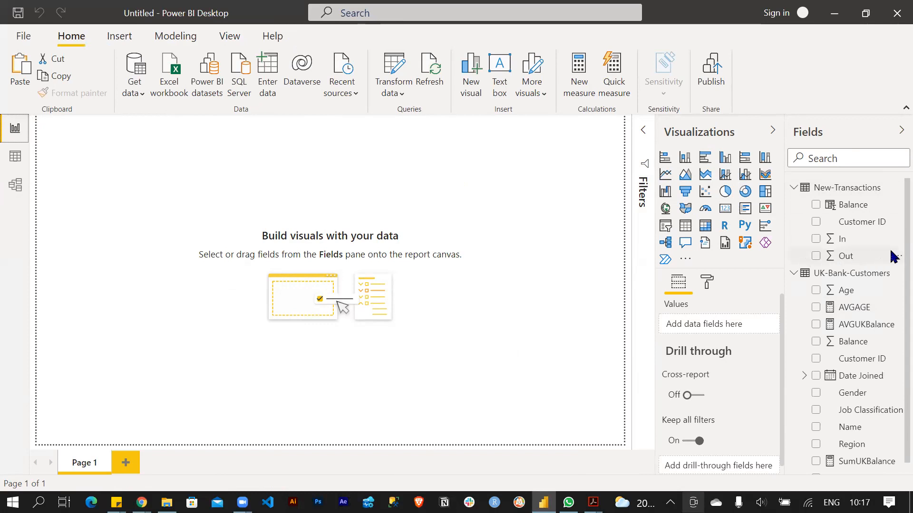
scroll(892, 265, down, 1)
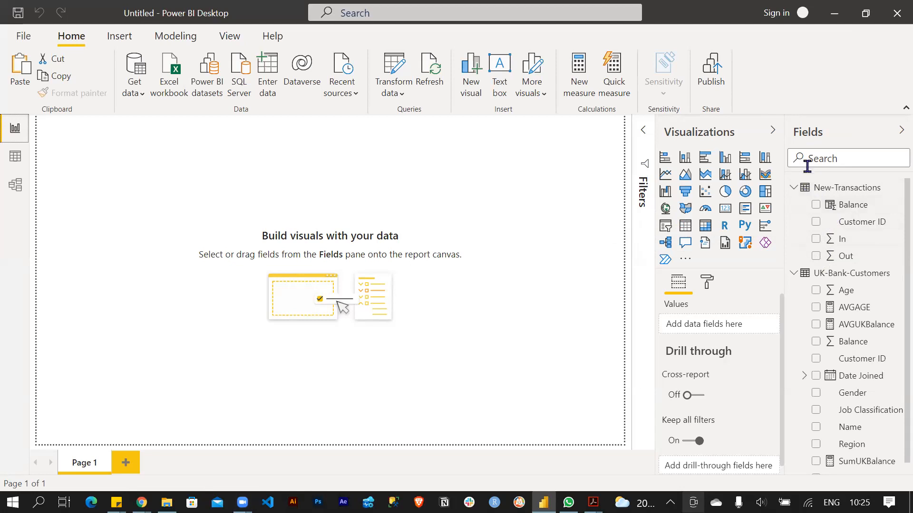
click(802, 190)
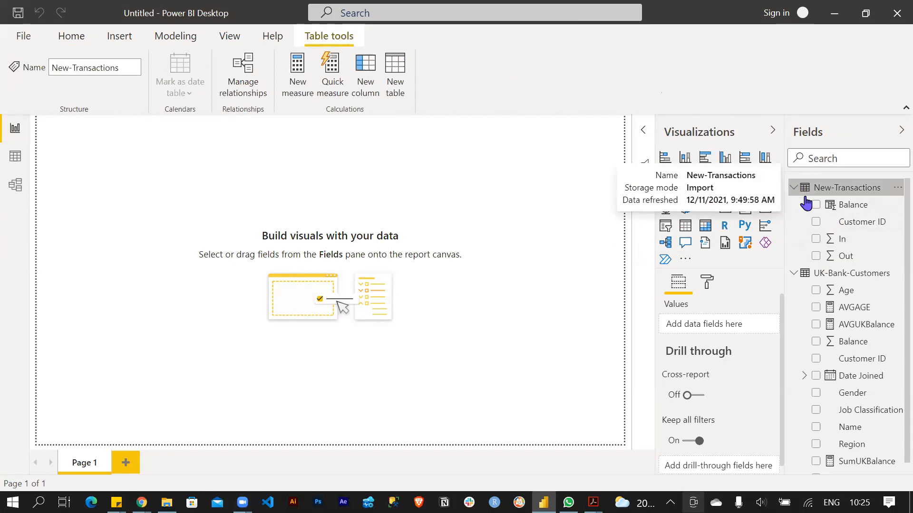
scroll(820, 283, down, 1)
scroll(821, 282, up, 1)
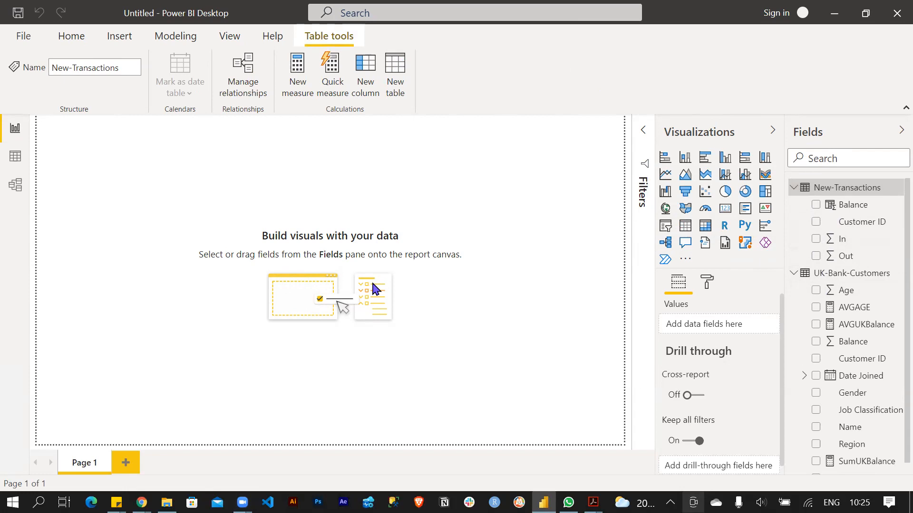
scroll(828, 376, down, 1)
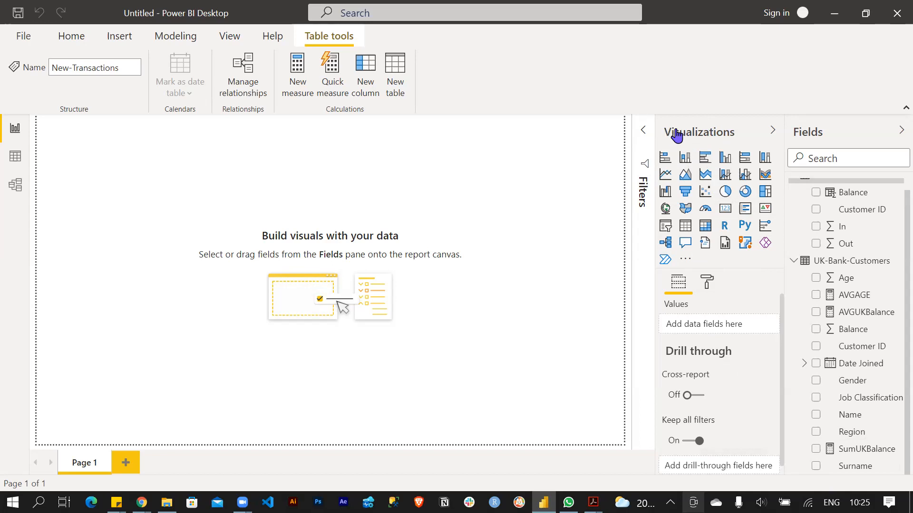
click(725, 209)
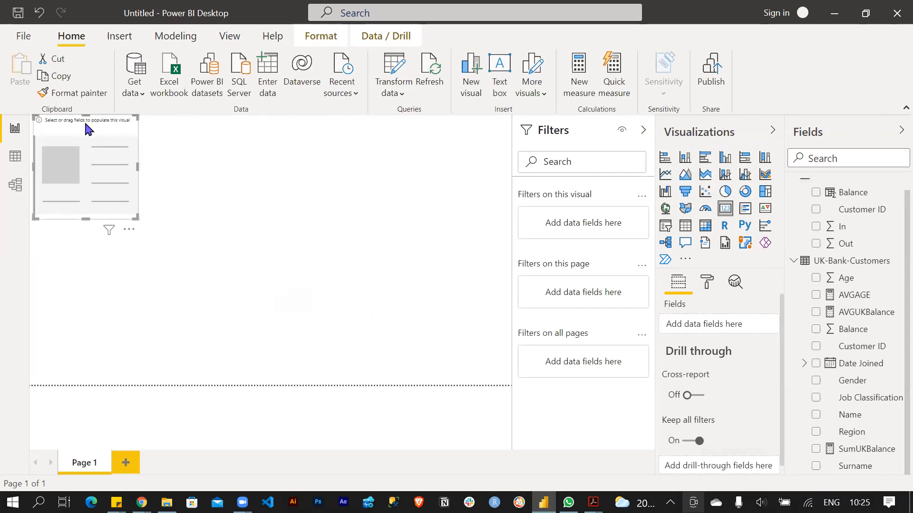
drag(86, 124, 466, 136)
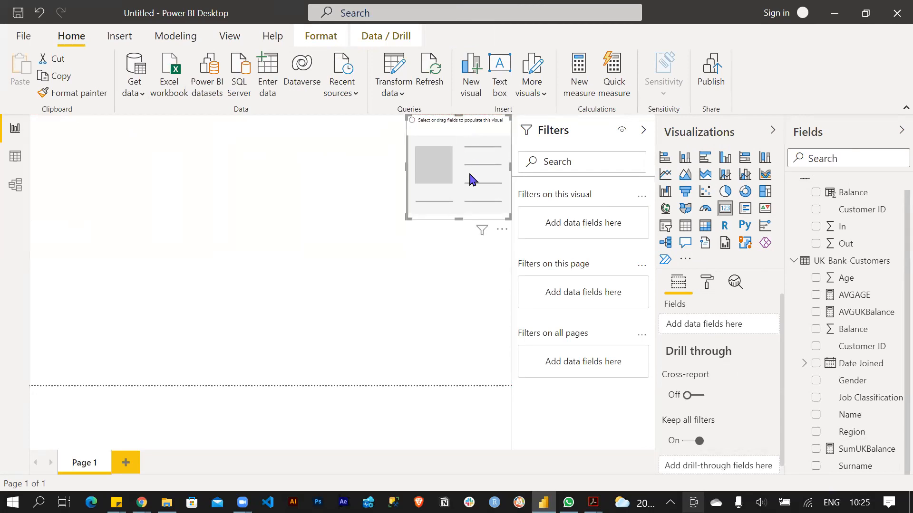
- Reduce the empty card's height by about half and fill it with the SumUKBalance measure from UK-Bank-Customers
drag(459, 219, 460, 171)
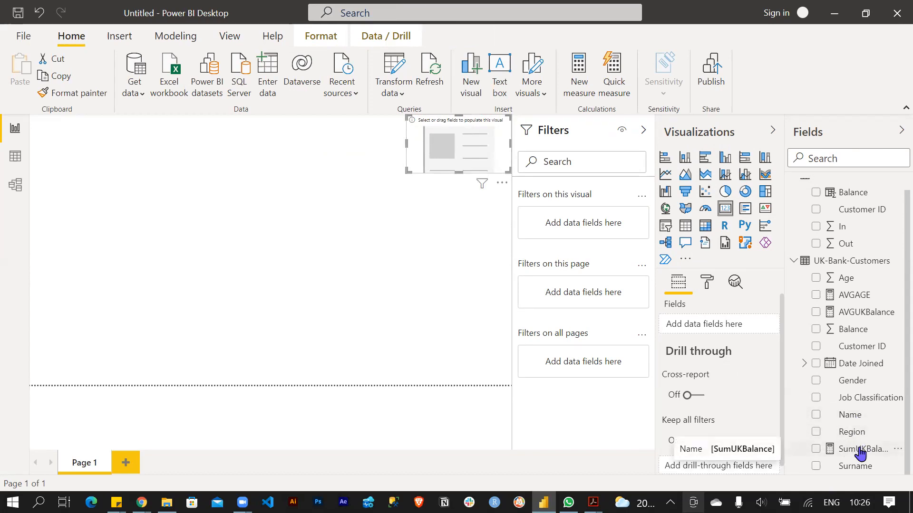
drag(858, 454, 452, 142)
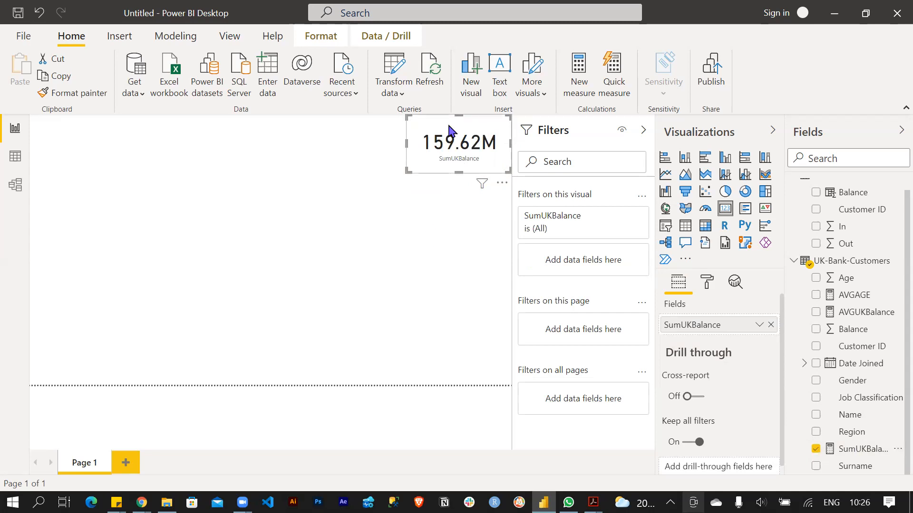
click(449, 200)
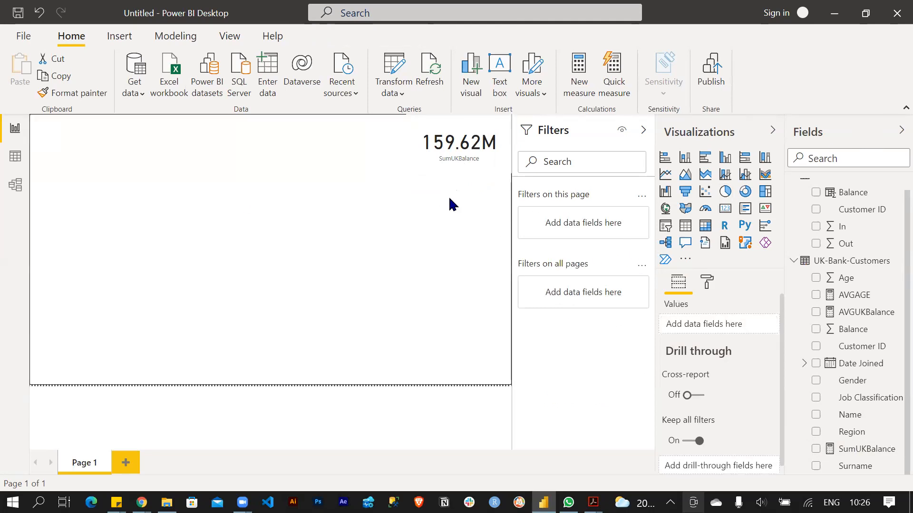
- Shrink the SumUKBalance card a little further and move it slightly down along the page's right edge
click(421, 143)
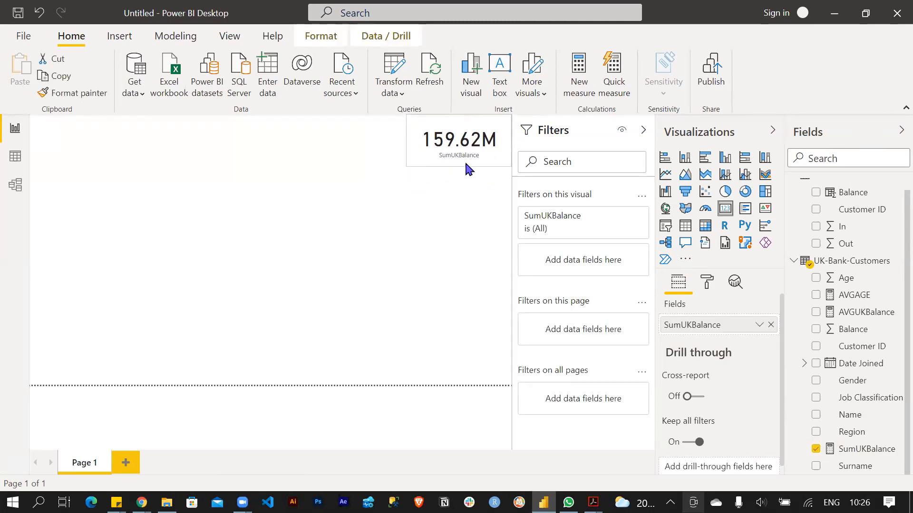
drag(407, 143, 422, 142)
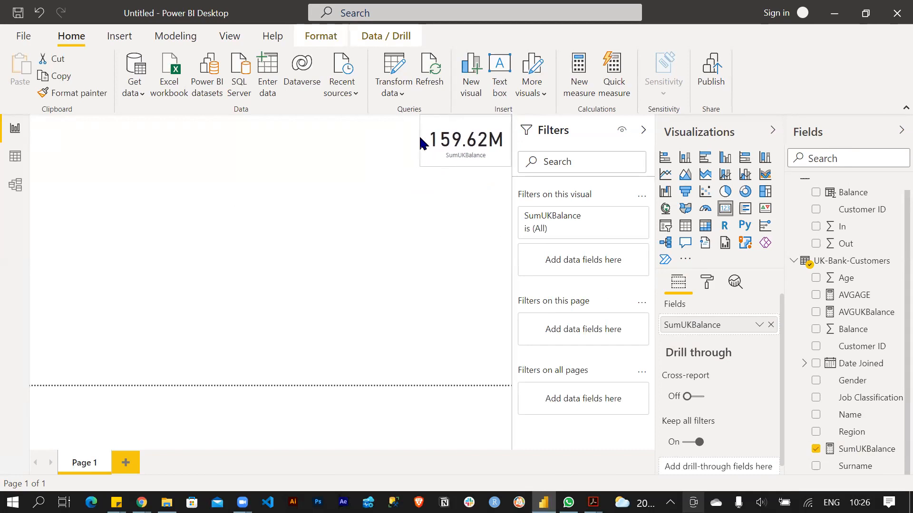
click(436, 231)
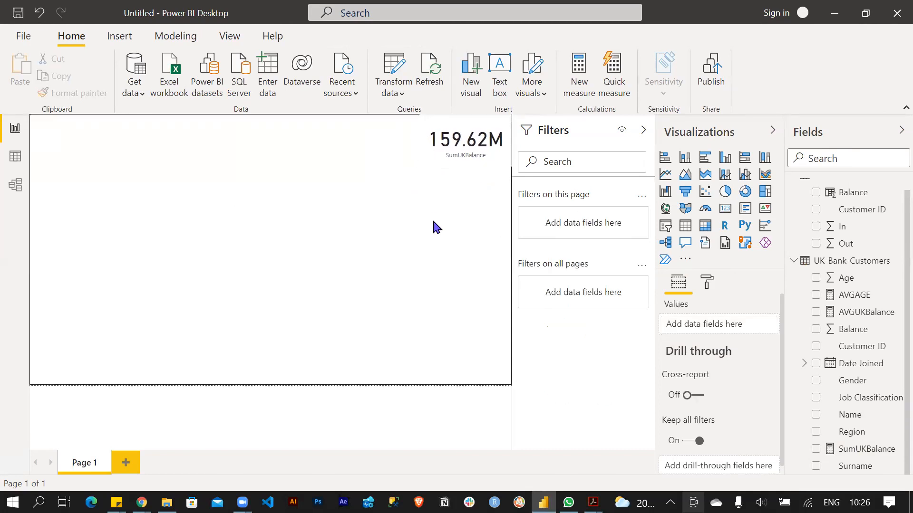
drag(466, 129, 466, 154)
click(447, 241)
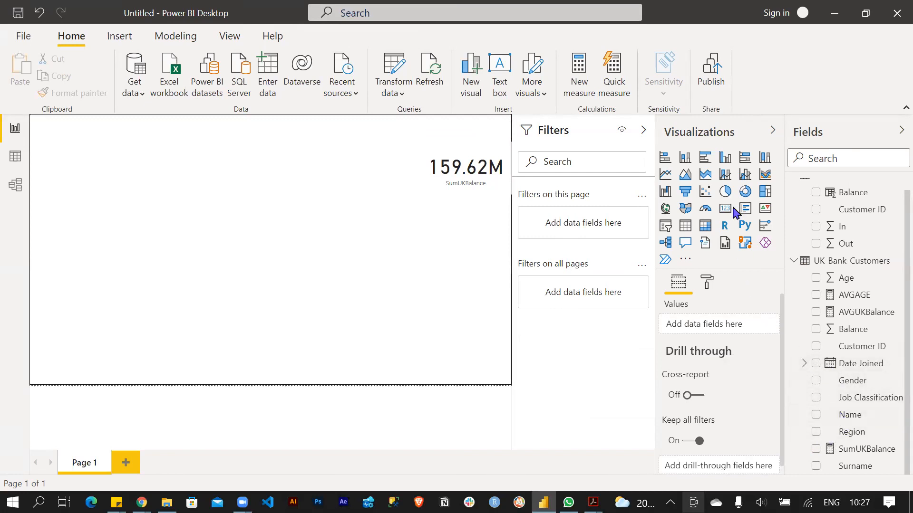
- Add a clustered column chart of SumUKBalance by Gender, placed near the page's left edge level with the card and slightly enlarged
click(724, 162)
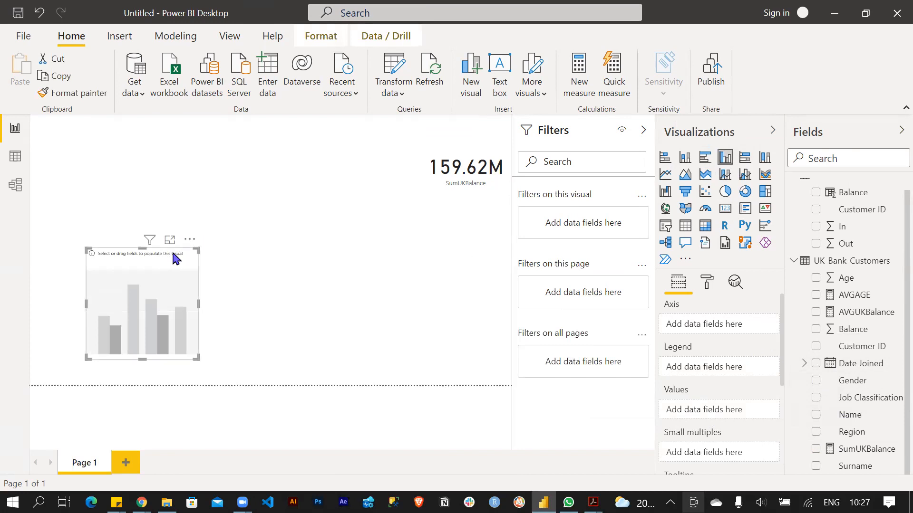
click(261, 179)
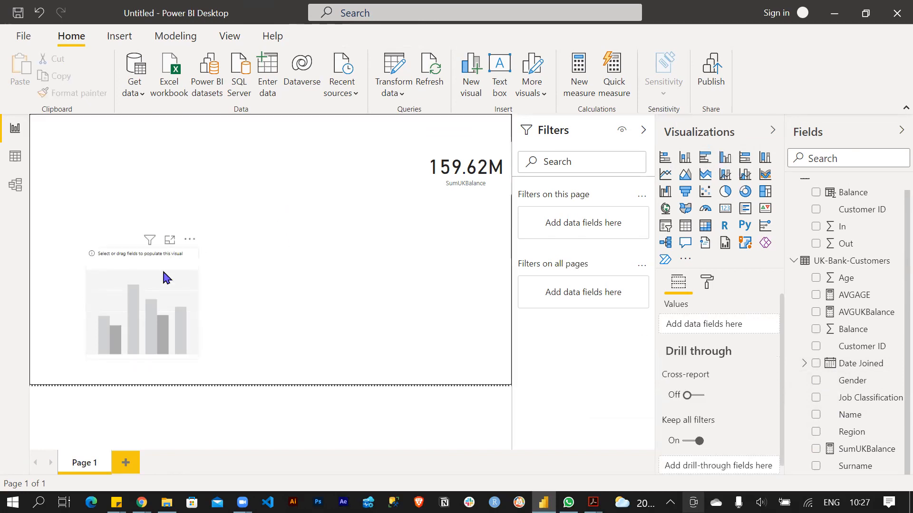
click(124, 256)
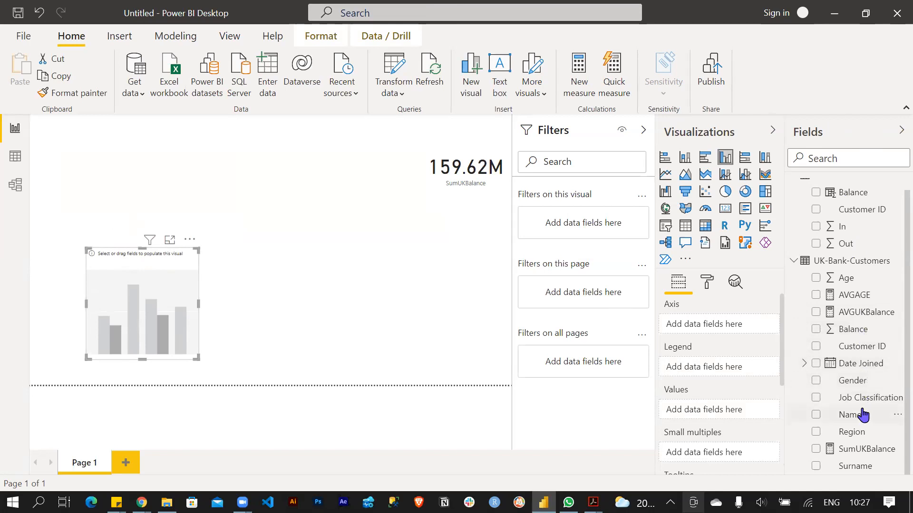
click(816, 381)
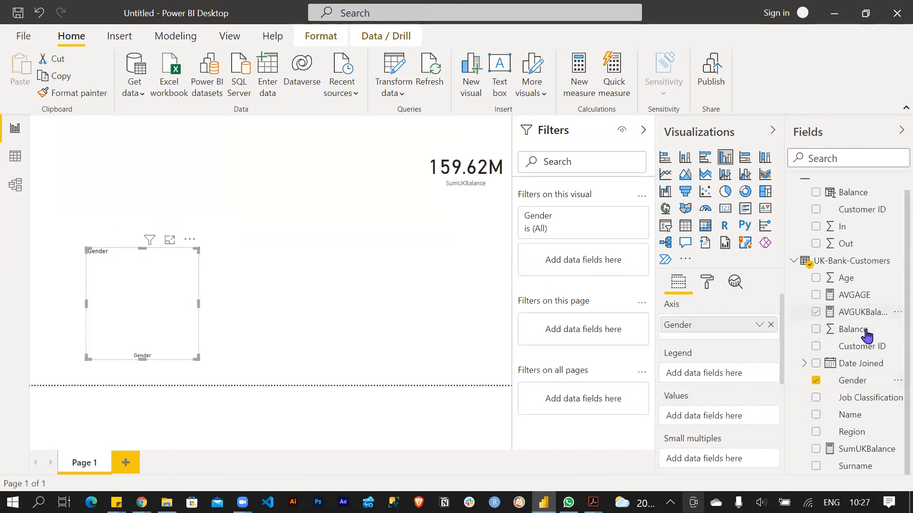
click(816, 450)
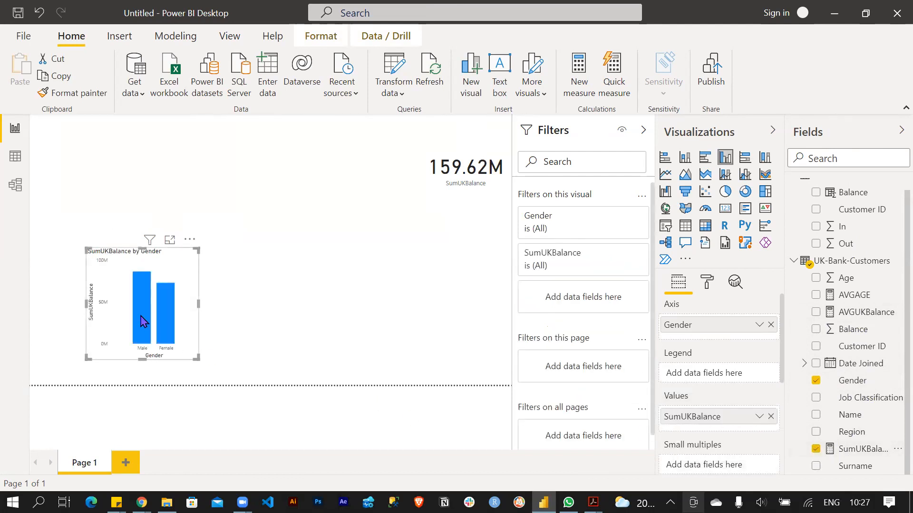
drag(91, 251, 72, 186)
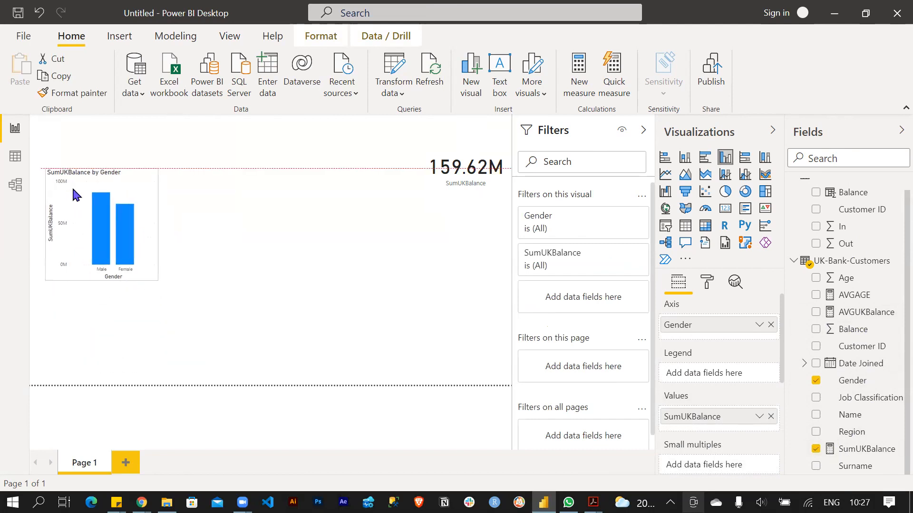
drag(169, 280, 195, 287)
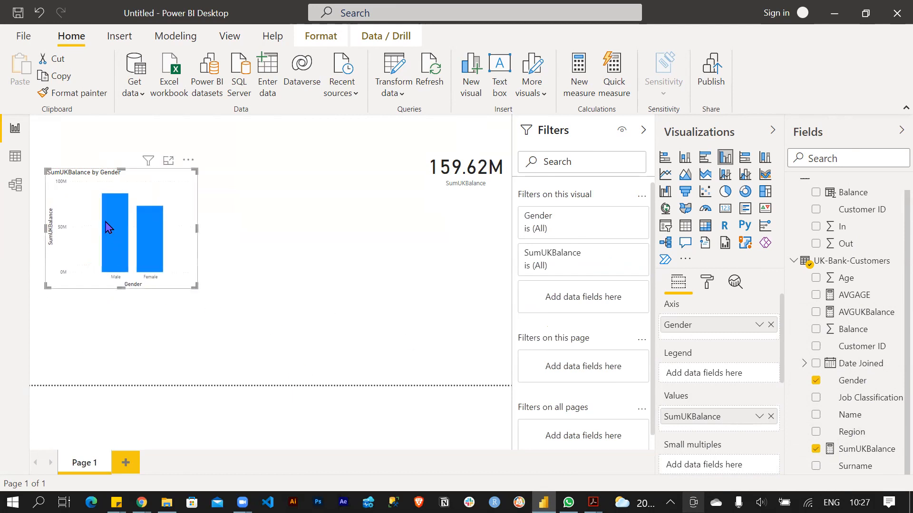
- Inspect the Male and Female balances in the column chart, cross-filter the card by each bar, and clear the selection
mouse_move(118, 218)
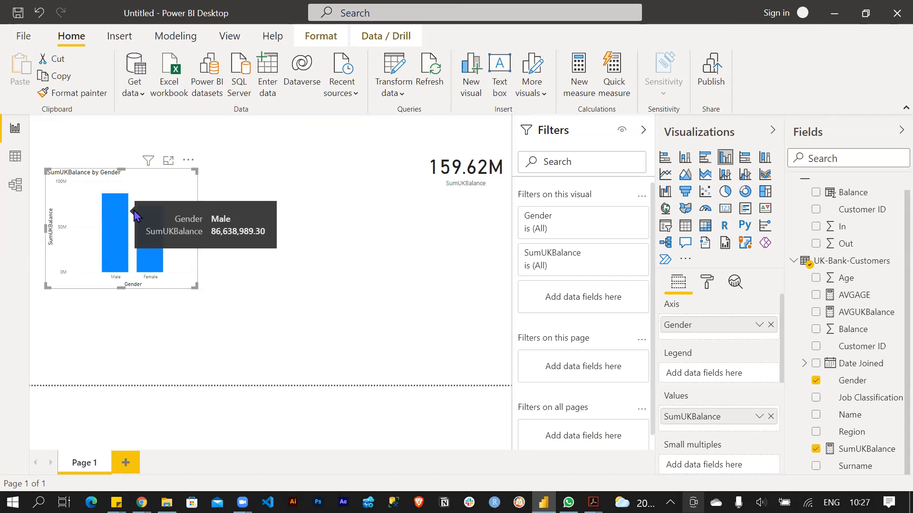
mouse_move(150, 222)
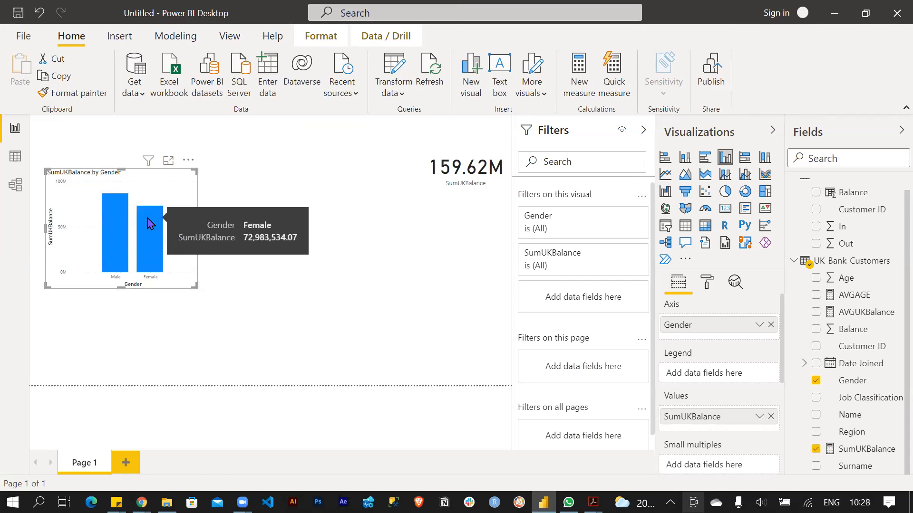
click(120, 217)
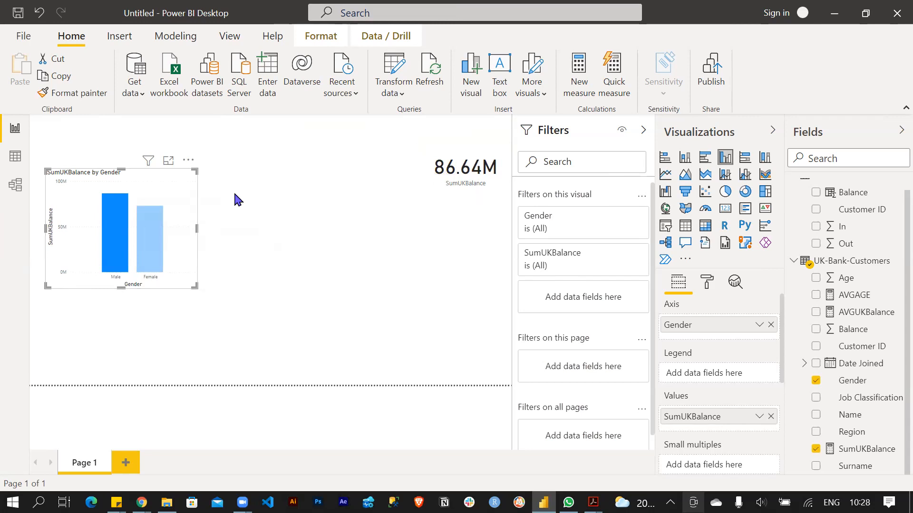
click(144, 228)
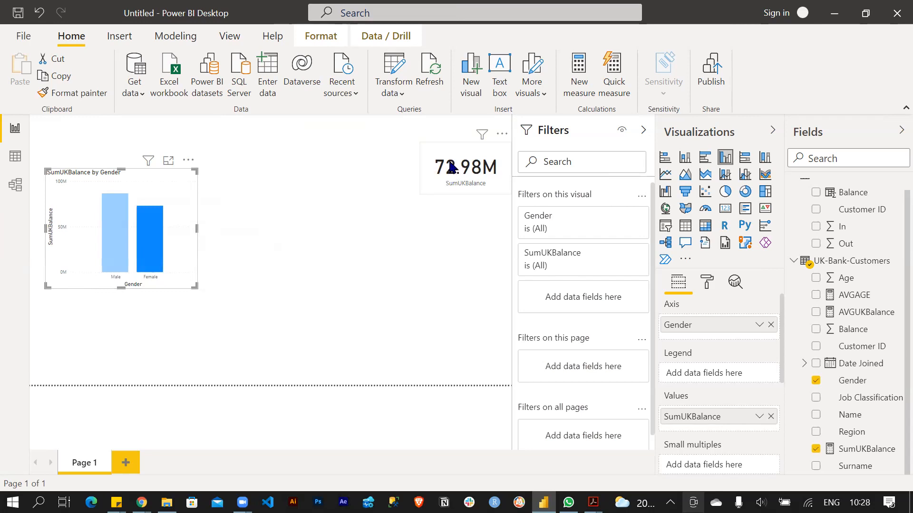
click(122, 228)
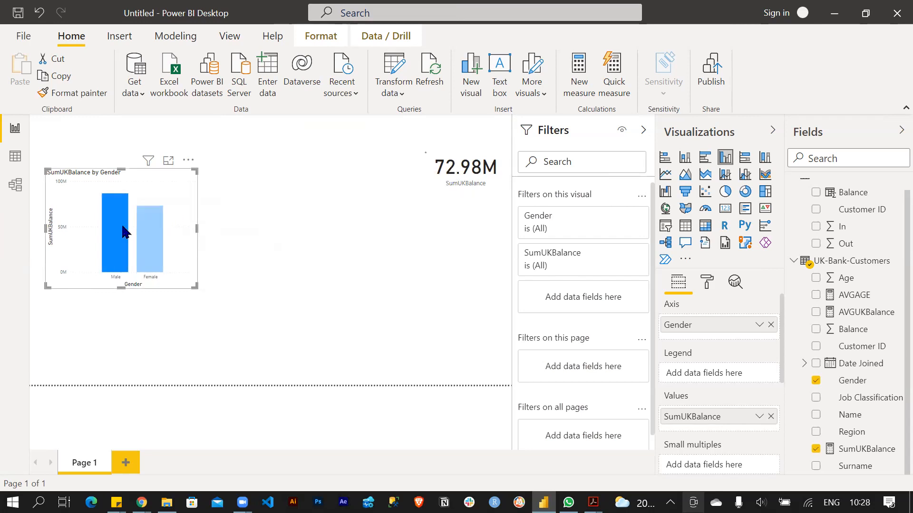
click(123, 229)
click(247, 234)
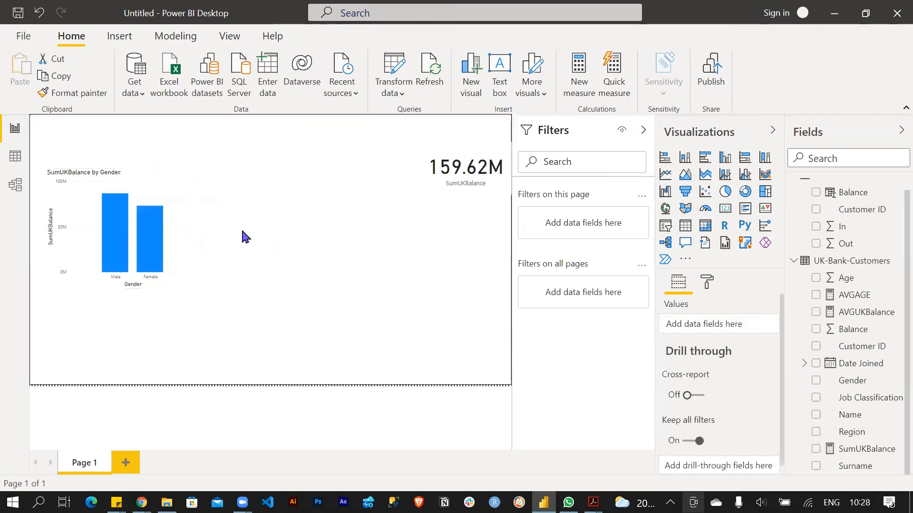
- Change the column chart's title text to "Balance by Gender" in its title formatting
click(136, 179)
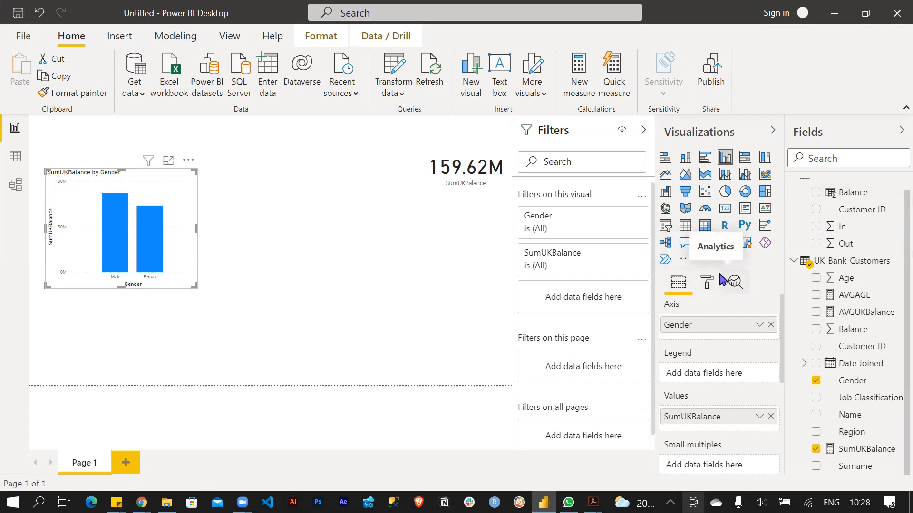
click(706, 285)
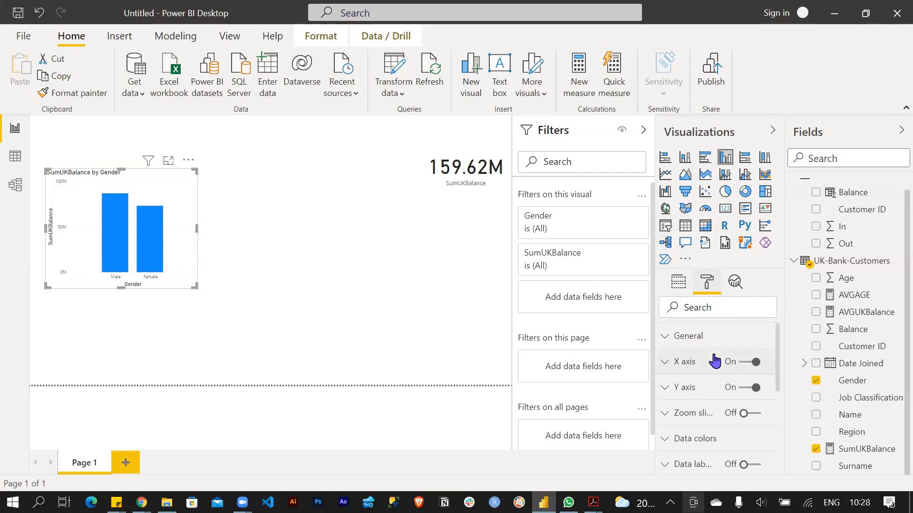
scroll(714, 361, down, 5)
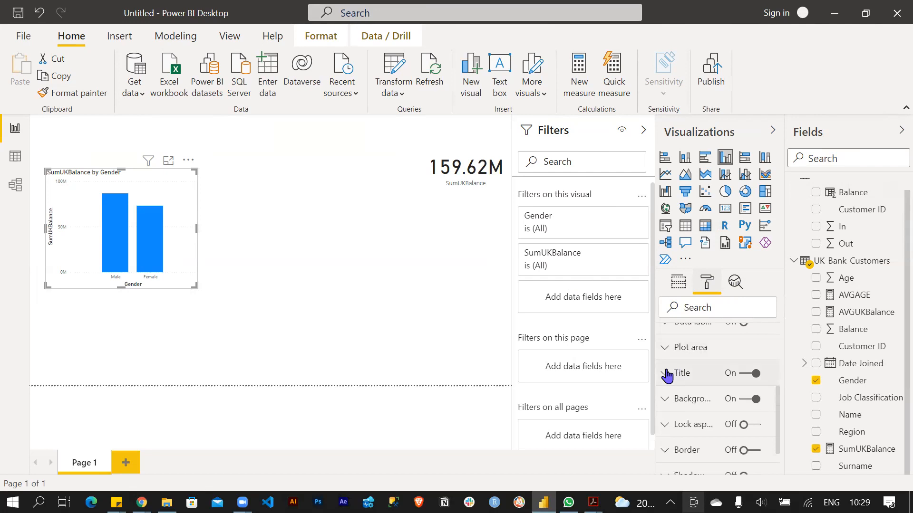
click(666, 375)
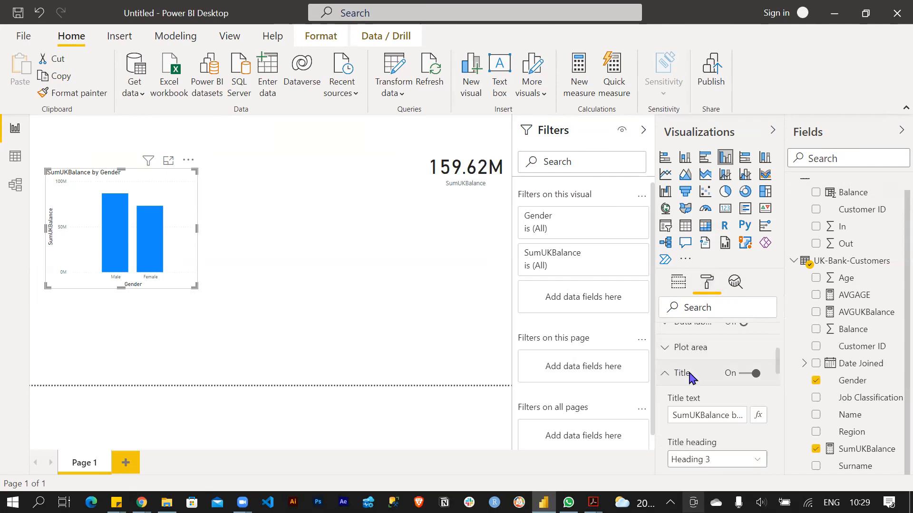
scroll(687, 376, down, 2)
scroll(690, 378, down, 1)
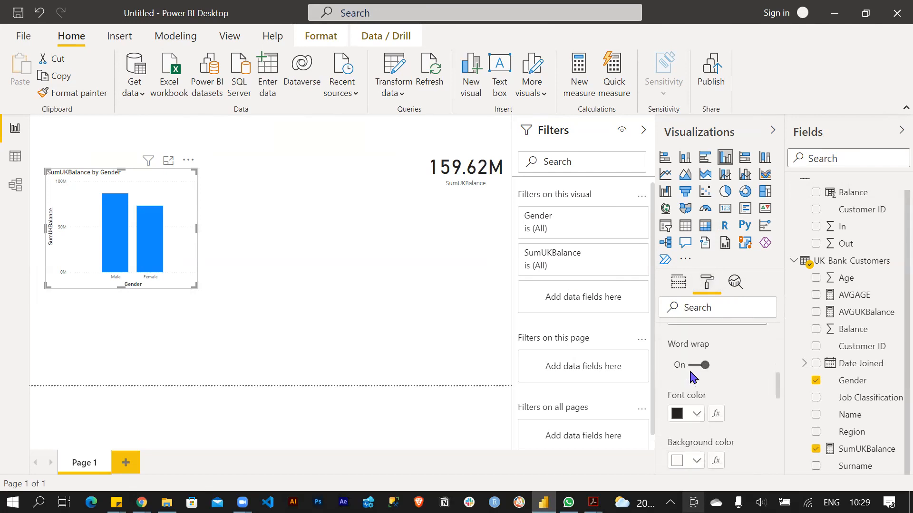
scroll(690, 378, up, 2)
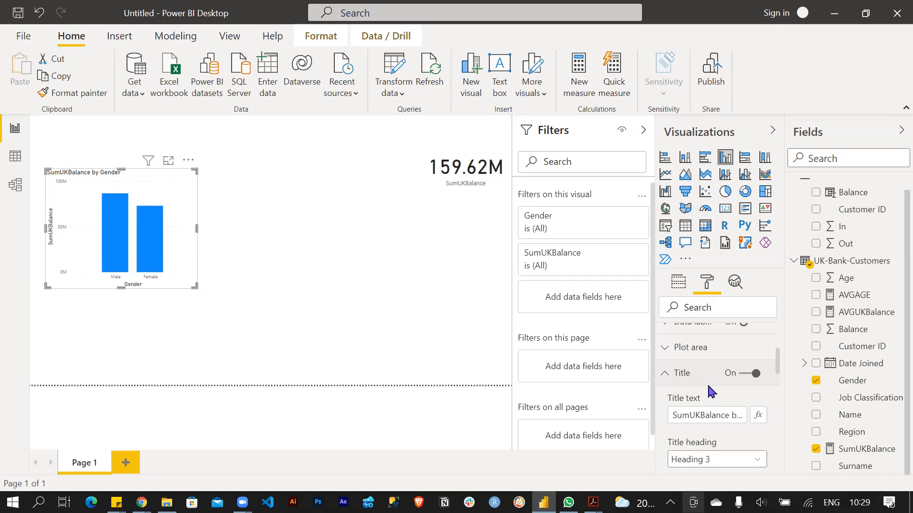
click(700, 419)
key(BackSpace)
key(BackSpace)
key(BackSpace)
key(BackSpace)
key(BackSpace)
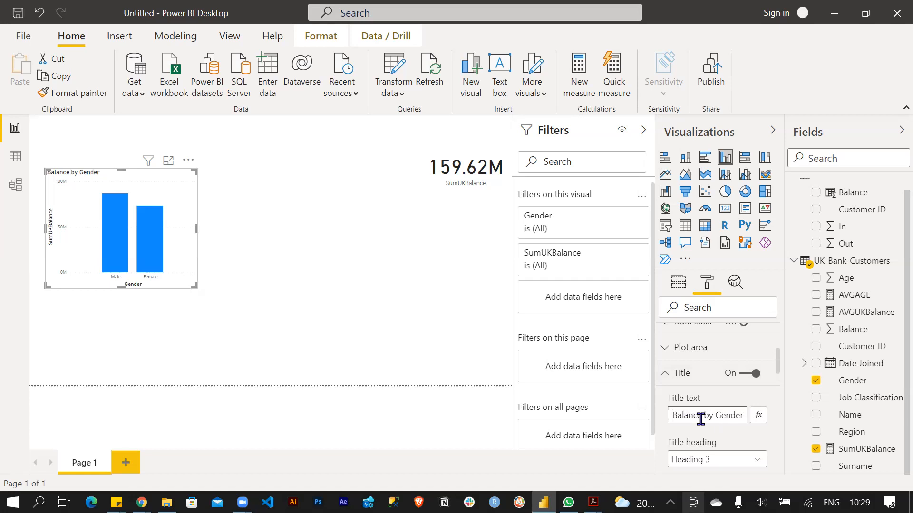
- Set the column chart's title heading level to Heading 4
scroll(703, 413, down, 3)
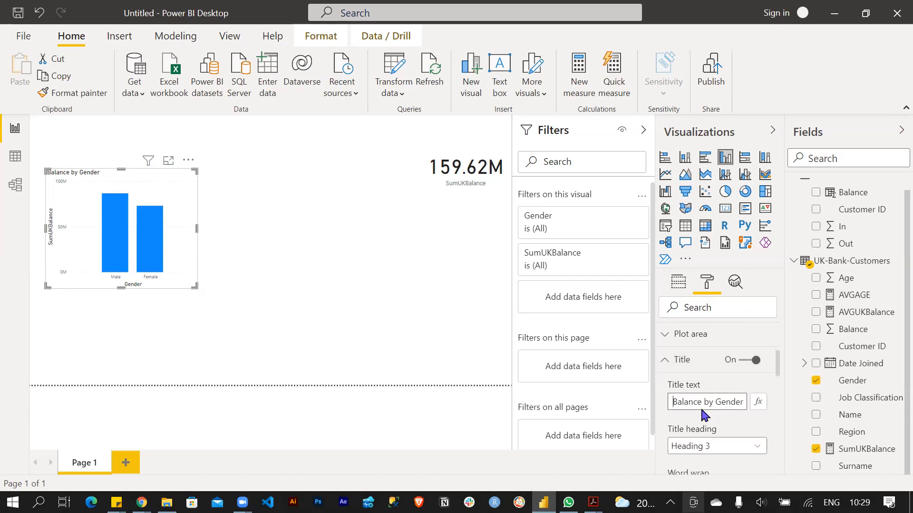
click(750, 387)
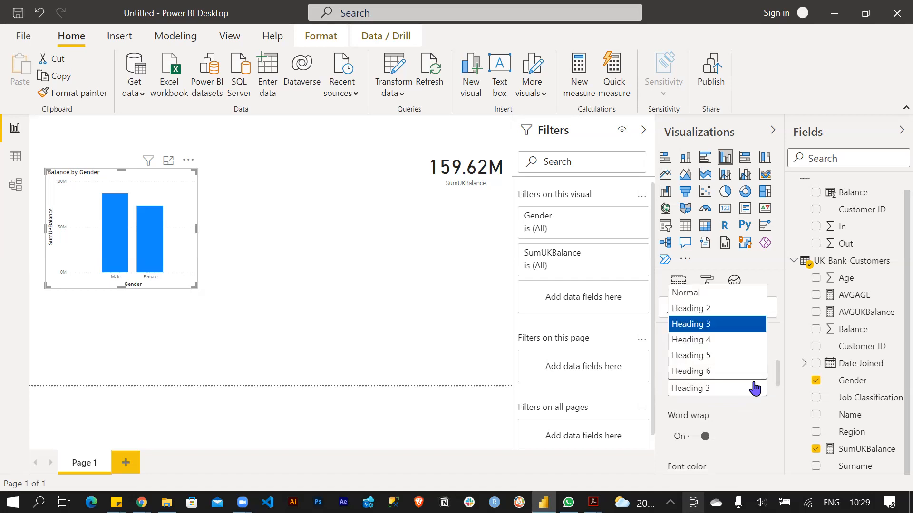
click(718, 340)
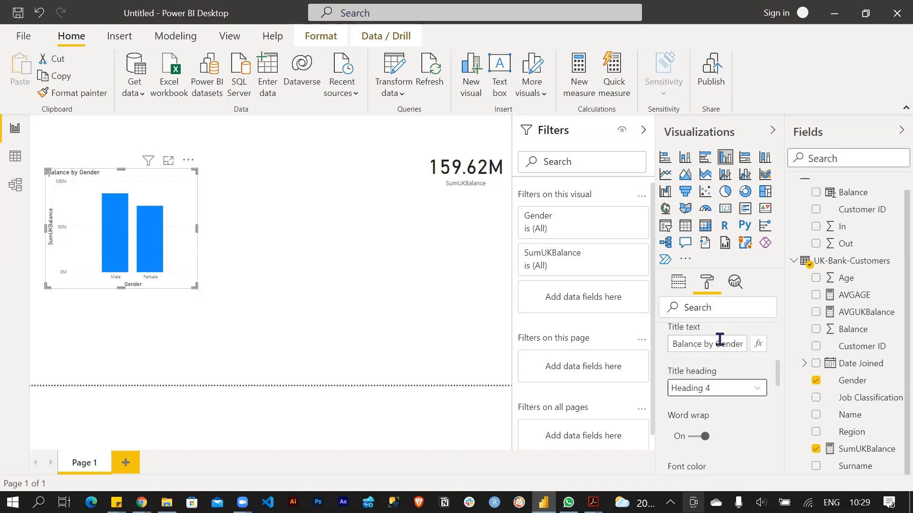
- Set the font color of the column chart's title to the dark blue theme color
scroll(725, 388, down, 3)
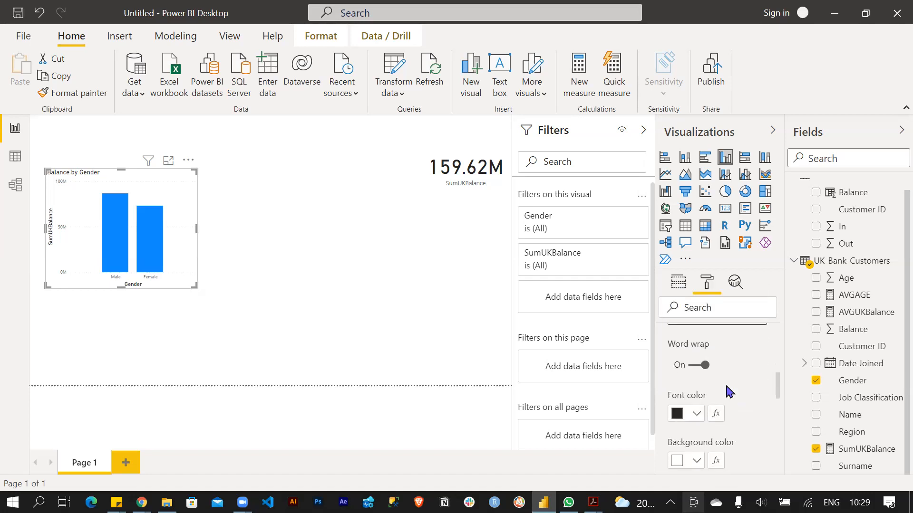
scroll(726, 392, down, 3)
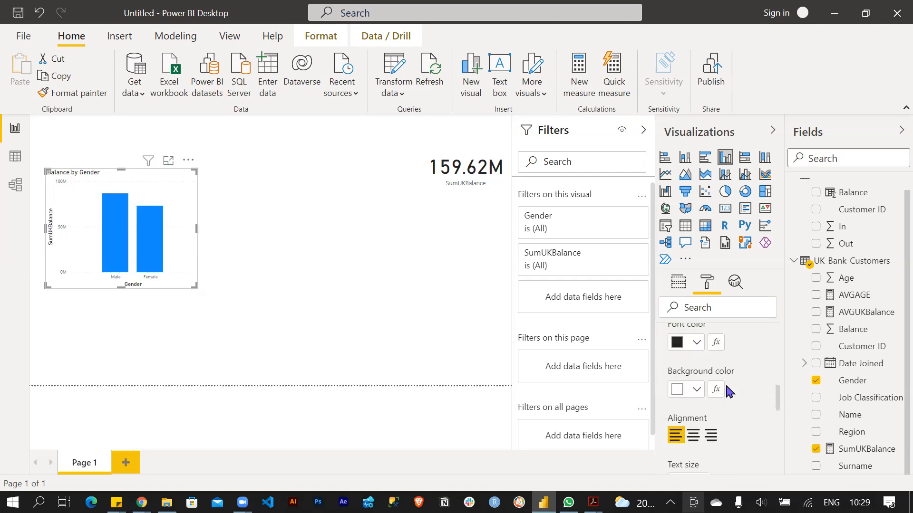
click(697, 344)
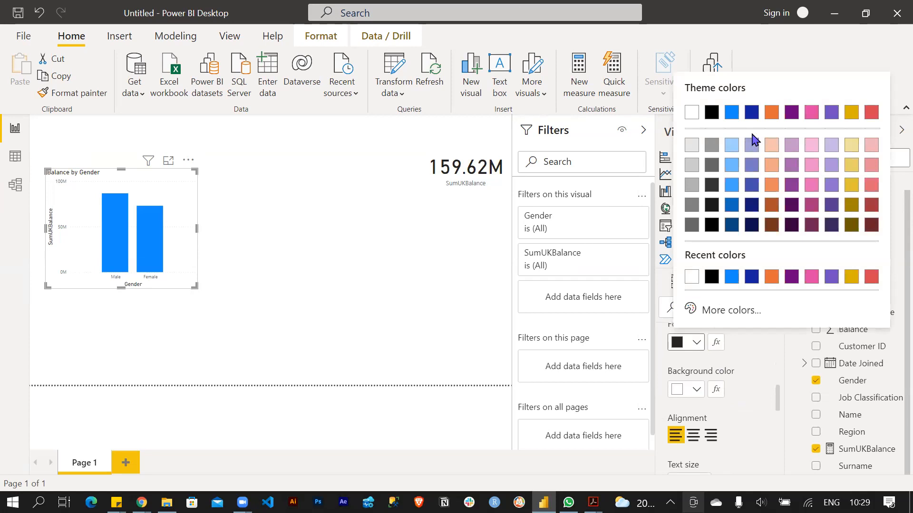
click(749, 114)
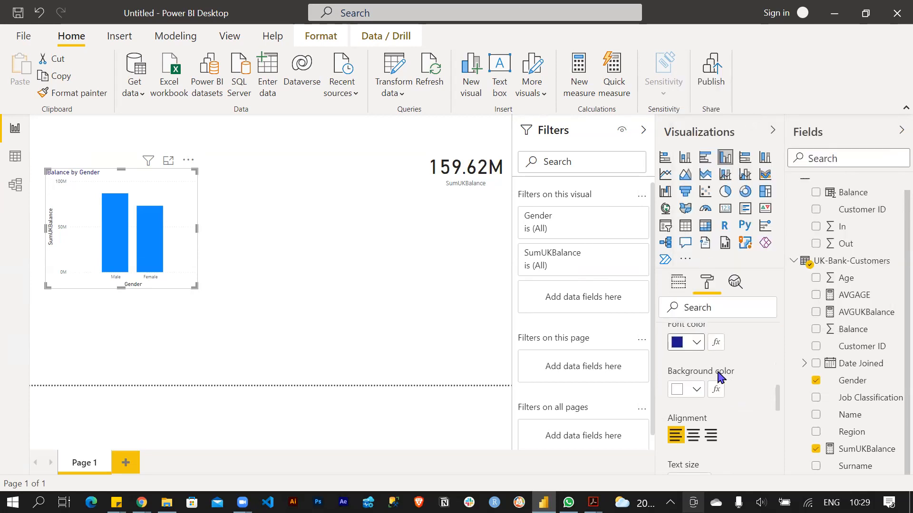
scroll(717, 387, down, 3)
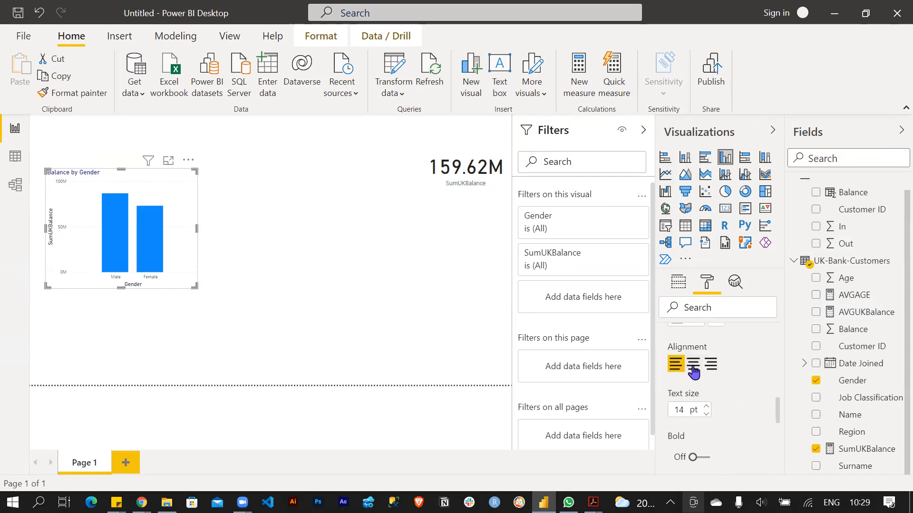
- Center the column chart's title and make it 17 pt bold
click(693, 364)
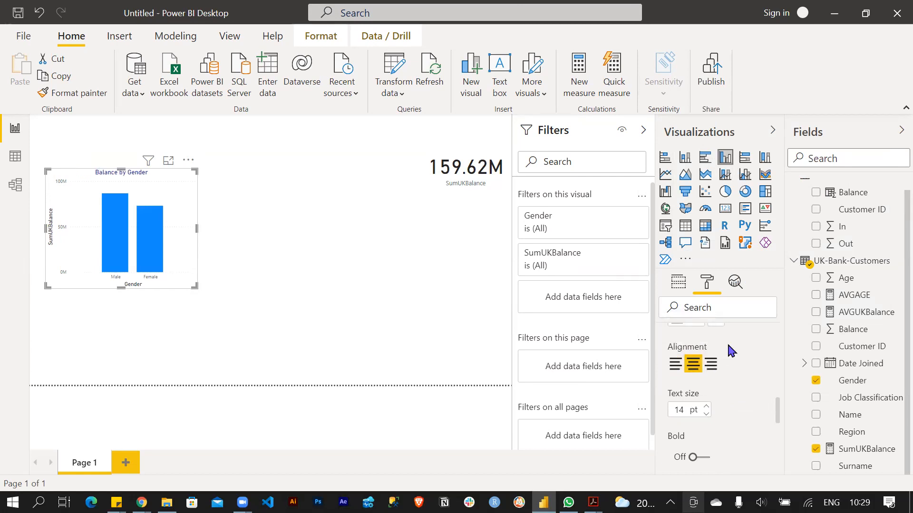
scroll(720, 343, down, 3)
scroll(720, 342, up, 3)
click(707, 407)
click(708, 407)
click(707, 407)
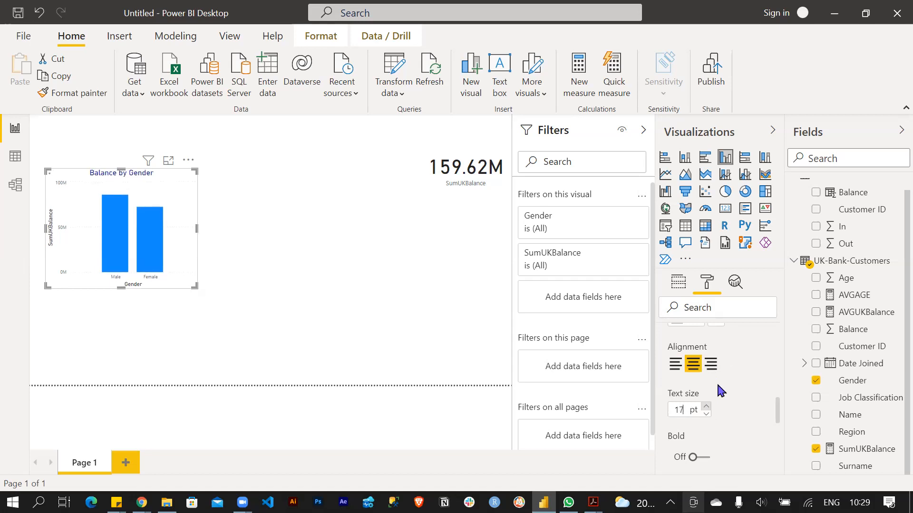
scroll(738, 361, down, 3)
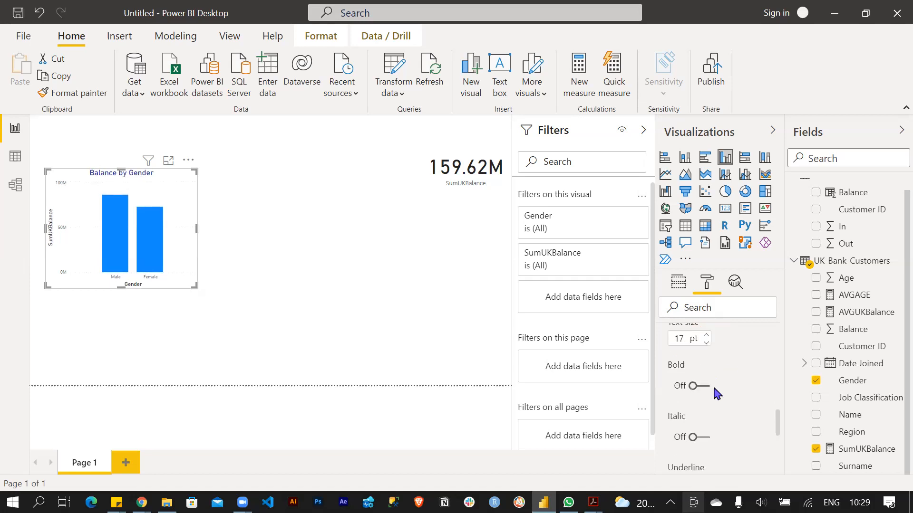
click(702, 386)
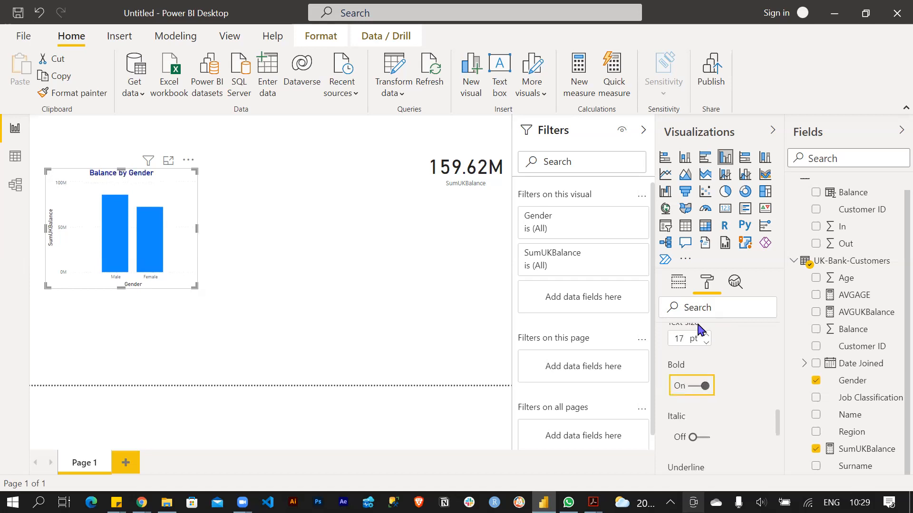
- Look through the column chart's other formatting options, including font family, background, border, shadow and data colors
scroll(714, 328, down, 5)
scroll(714, 344, down, 5)
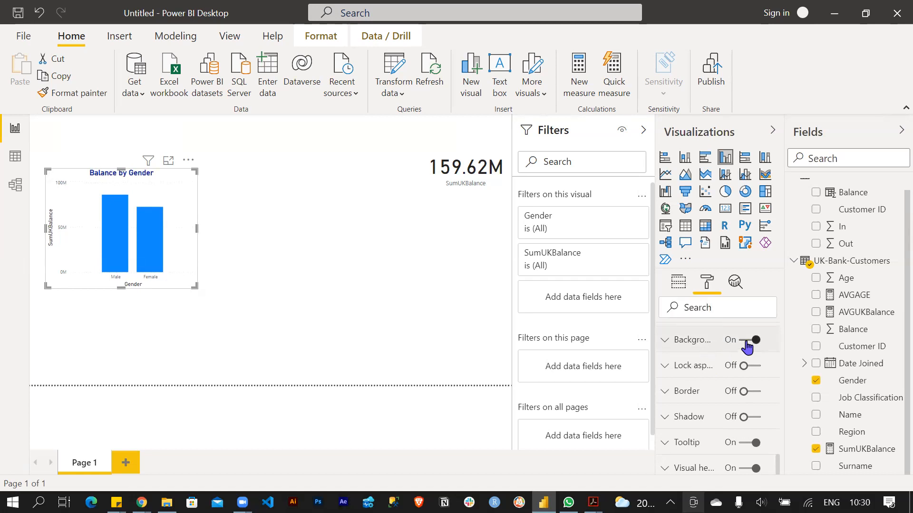
scroll(745, 346, up, 1)
scroll(745, 346, up, 2)
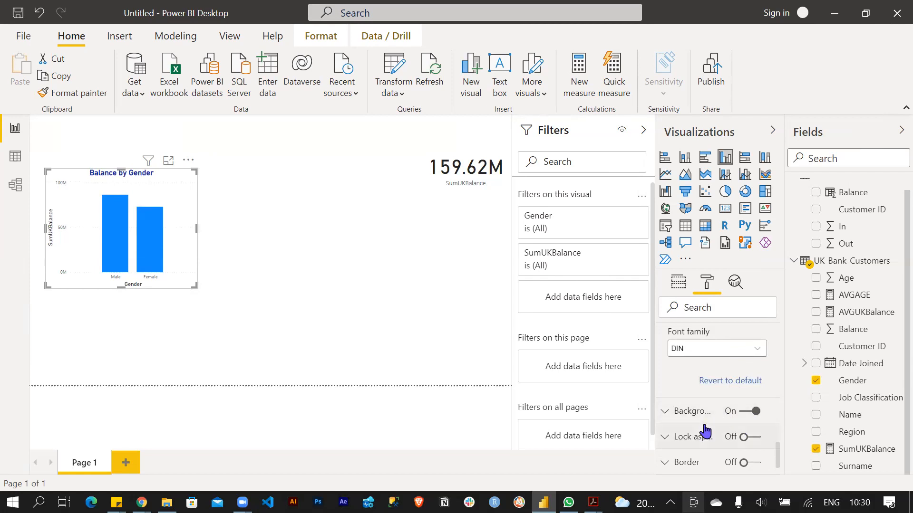
scroll(703, 413, down, 1)
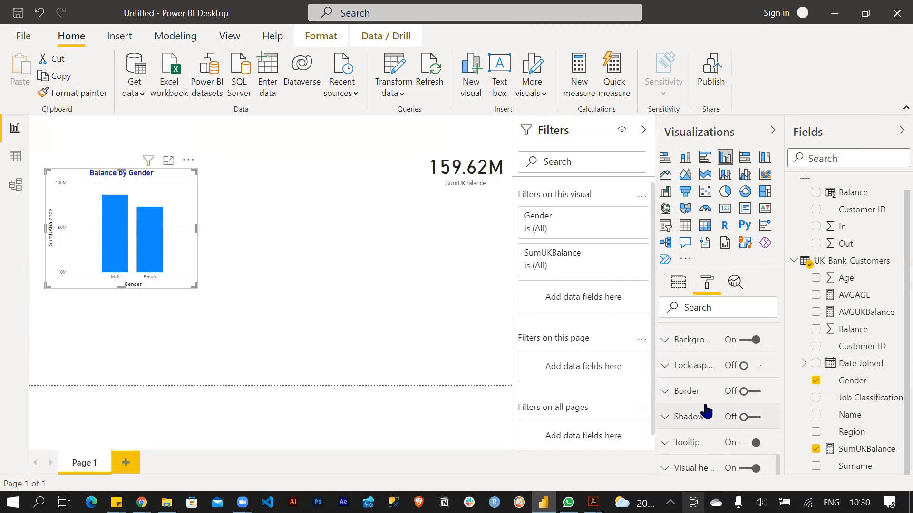
scroll(734, 407, up, 3)
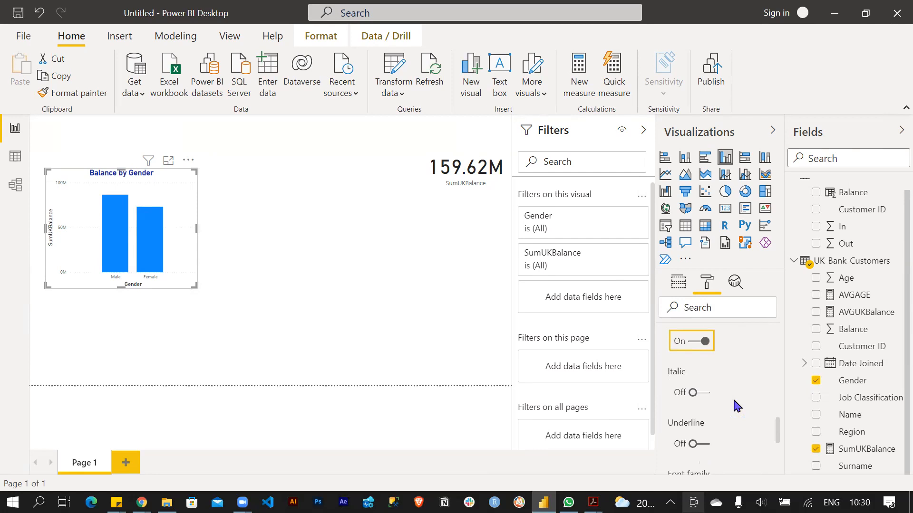
scroll(734, 406, up, 5)
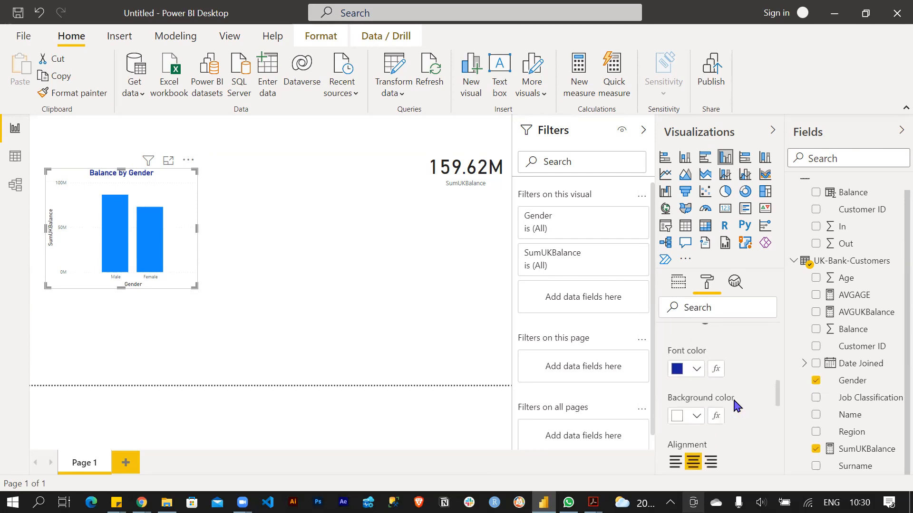
scroll(735, 403, up, 1)
scroll(735, 403, up, 2)
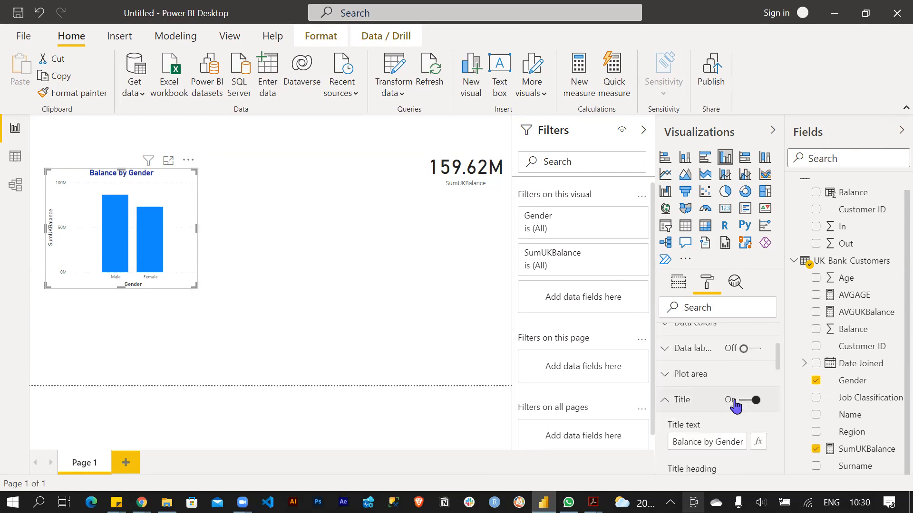
scroll(734, 406, up, 2)
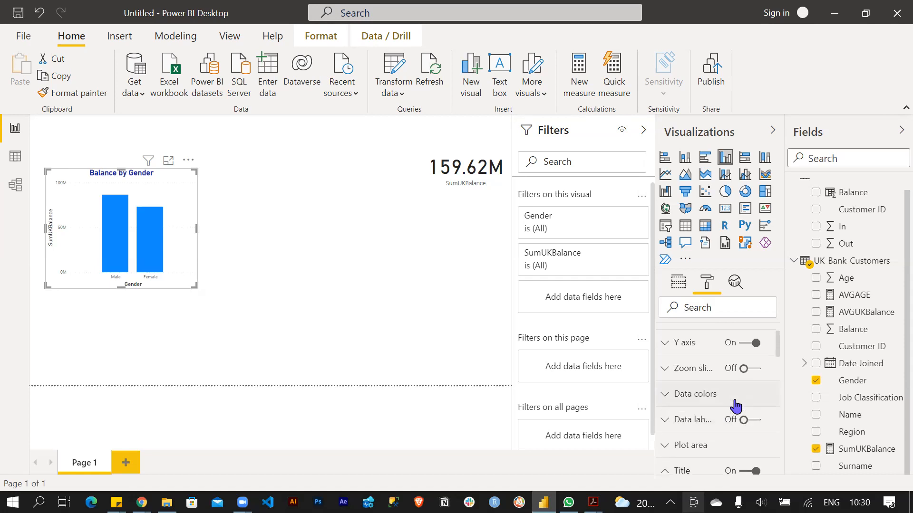
scroll(735, 407, up, 2)
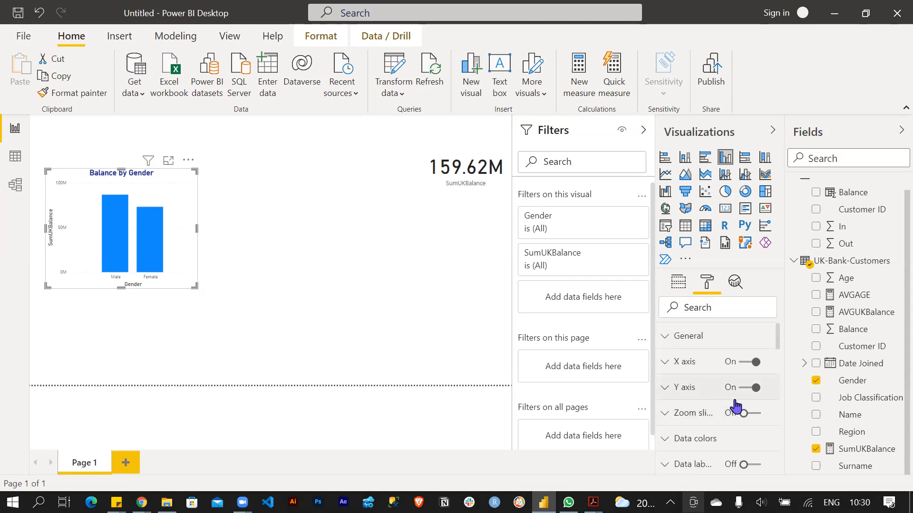
- Set the column chart's X axis labels to black with a text size of 12 pt
click(673, 365)
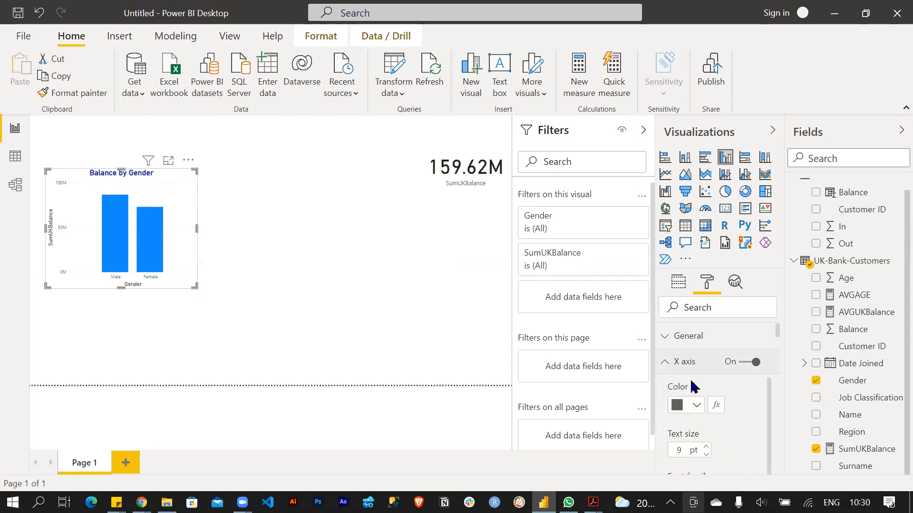
click(694, 406)
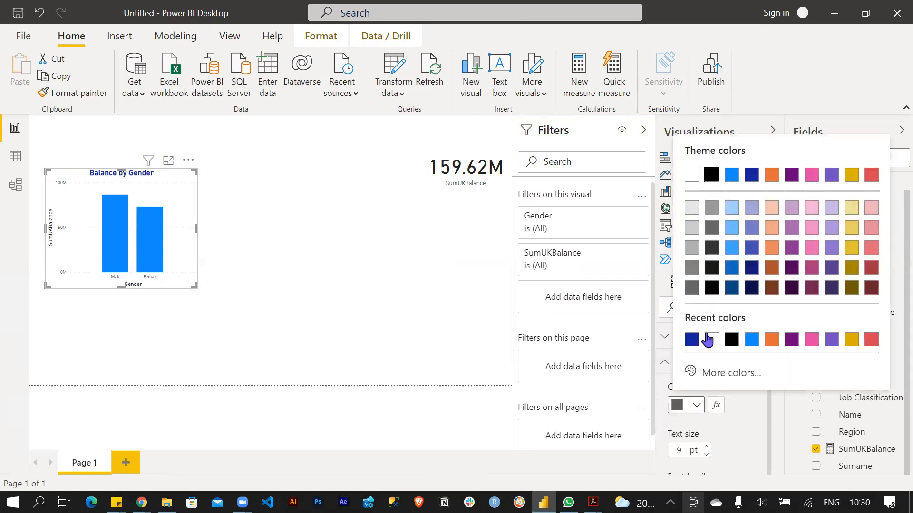
click(707, 338)
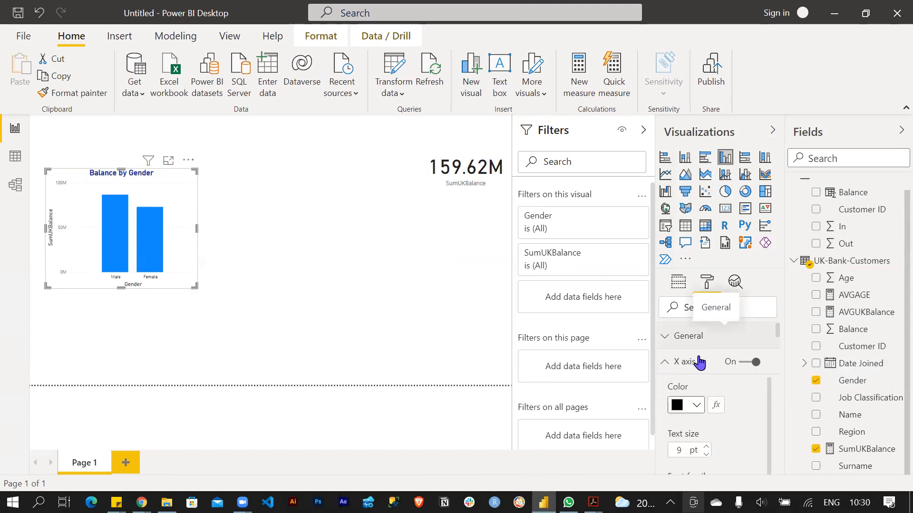
scroll(703, 366, down, 3)
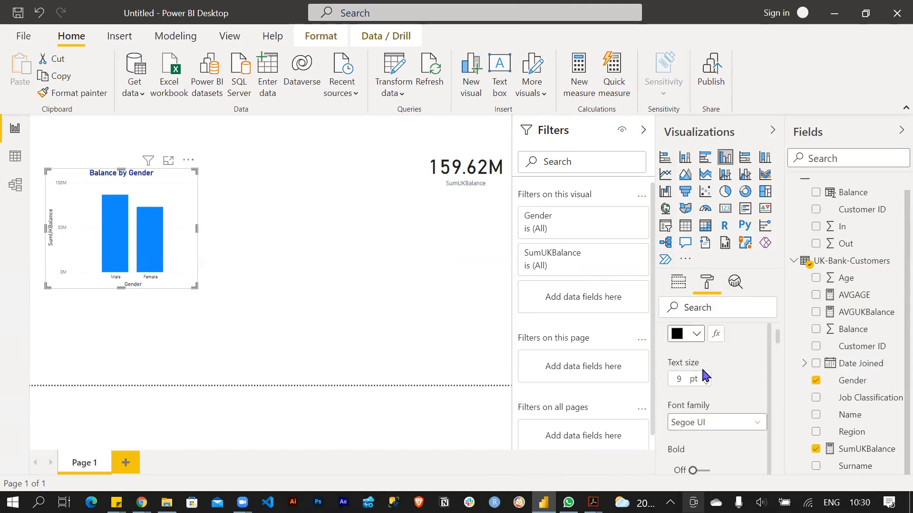
click(705, 375)
click(705, 376)
click(705, 375)
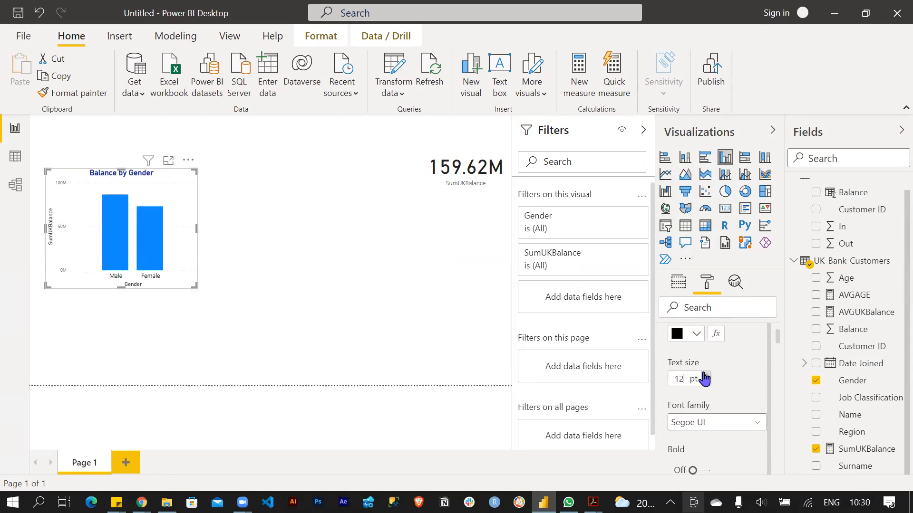
- Review the remaining X axis options, such as minimum category width, maximum size and inner padding, and collapse them
scroll(702, 372, down, 2)
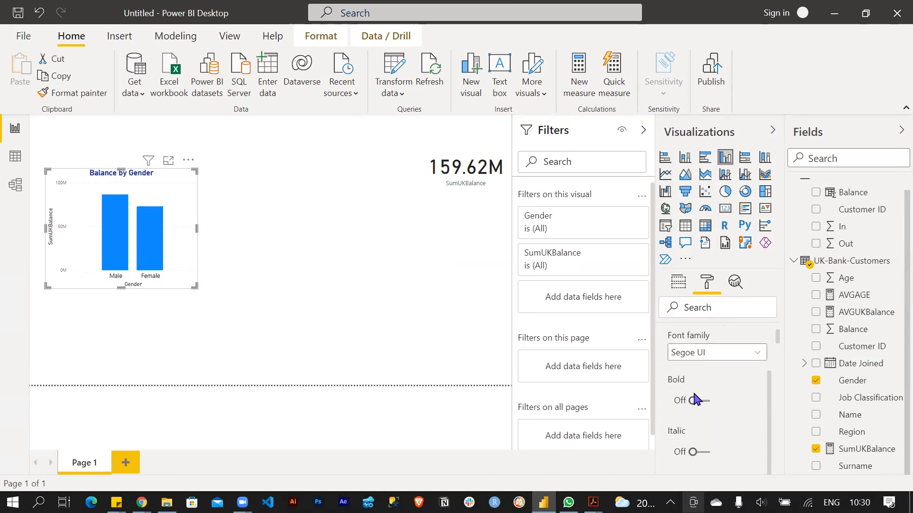
scroll(705, 404, down, 1)
scroll(706, 404, down, 5)
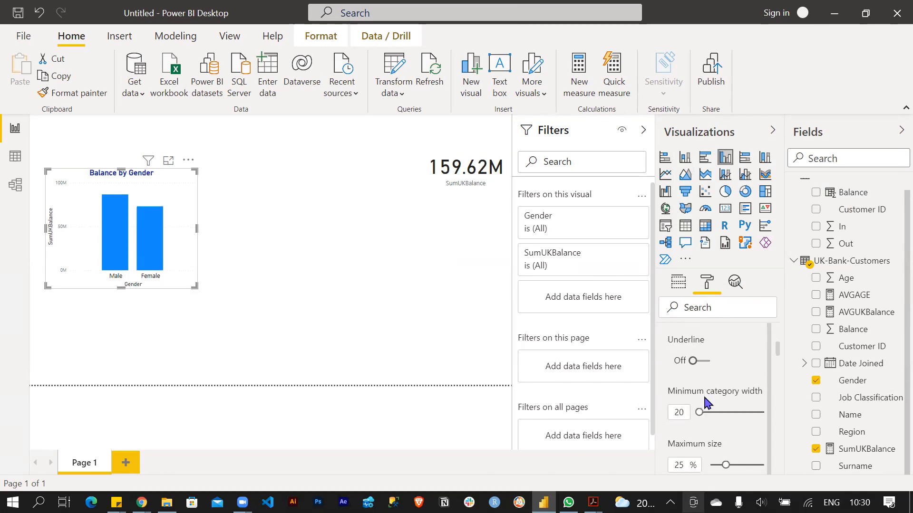
scroll(703, 394, down, 2)
scroll(709, 392, up, 3)
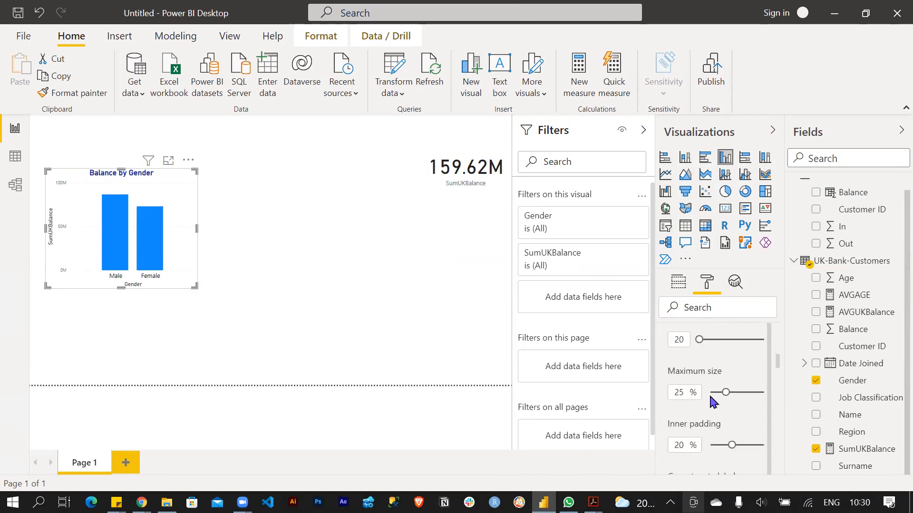
scroll(708, 392, up, 7)
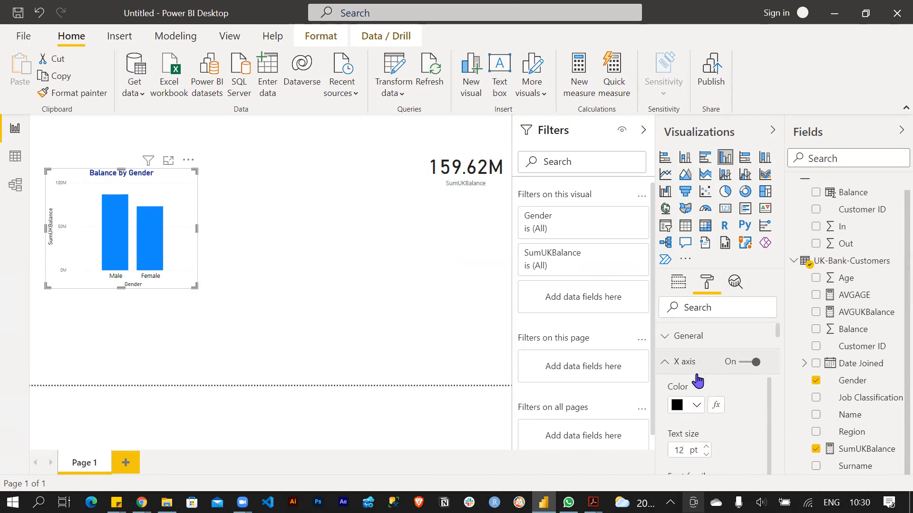
click(663, 363)
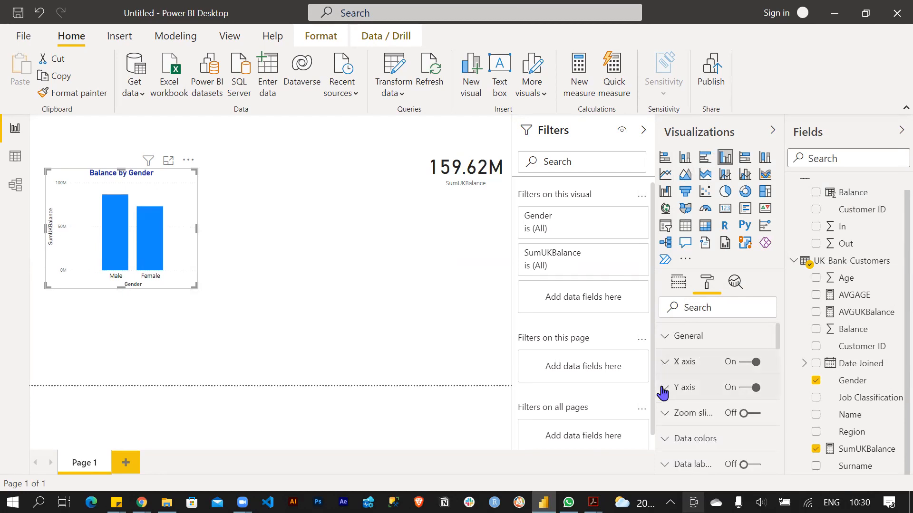
- Set the column chart's Y axis labels to black with a text size of 12 pt
click(663, 387)
scroll(683, 392, down, 3)
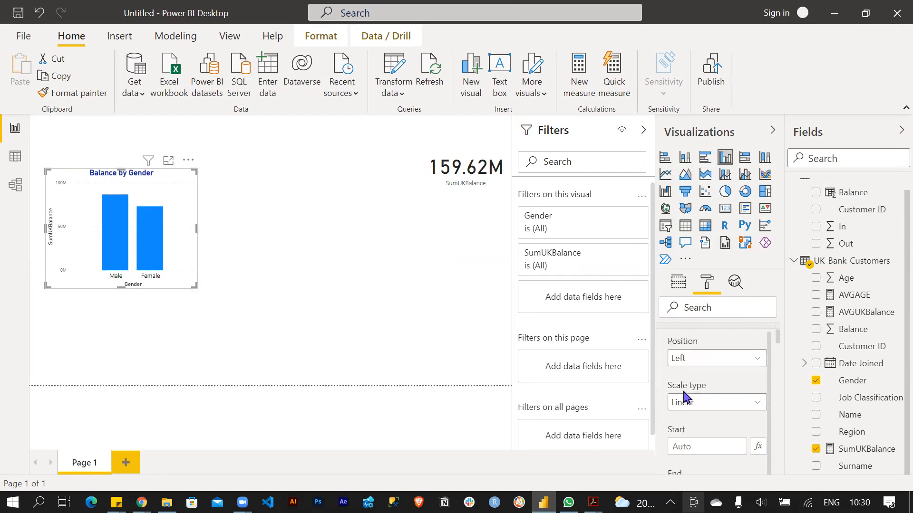
scroll(682, 389, down, 3)
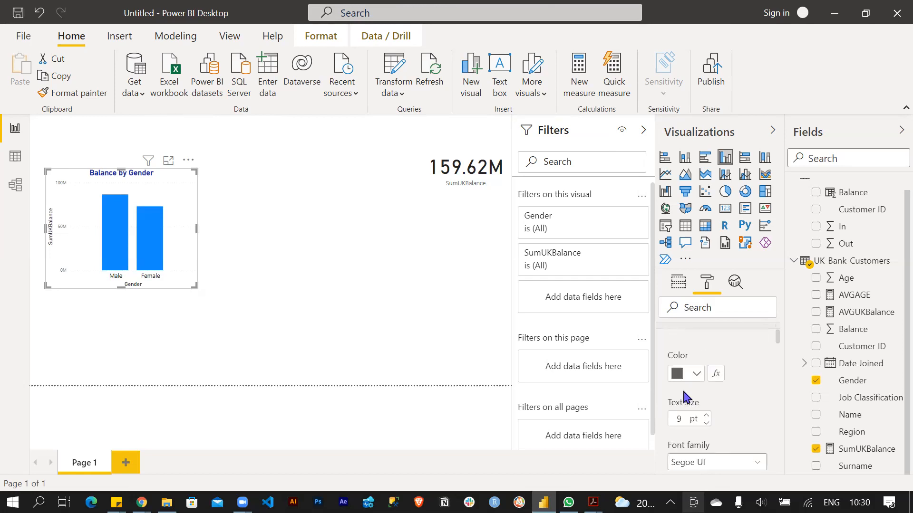
click(699, 375)
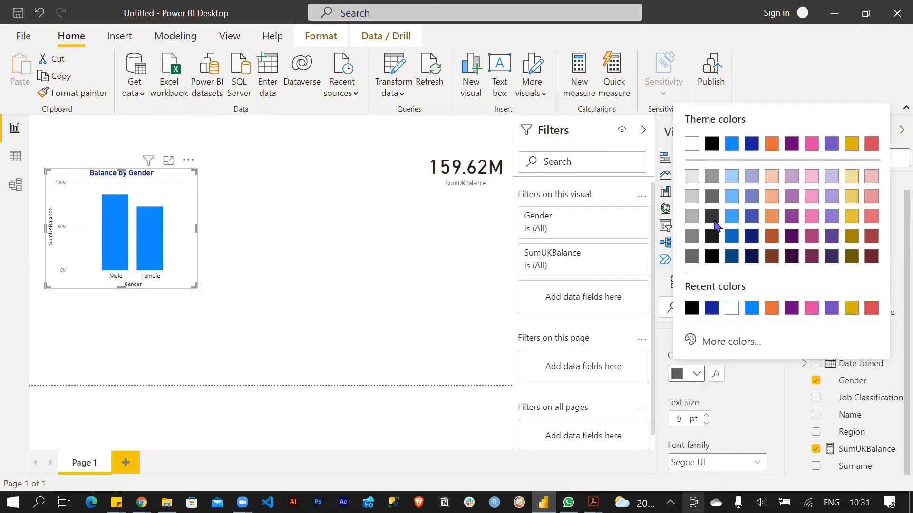
click(709, 144)
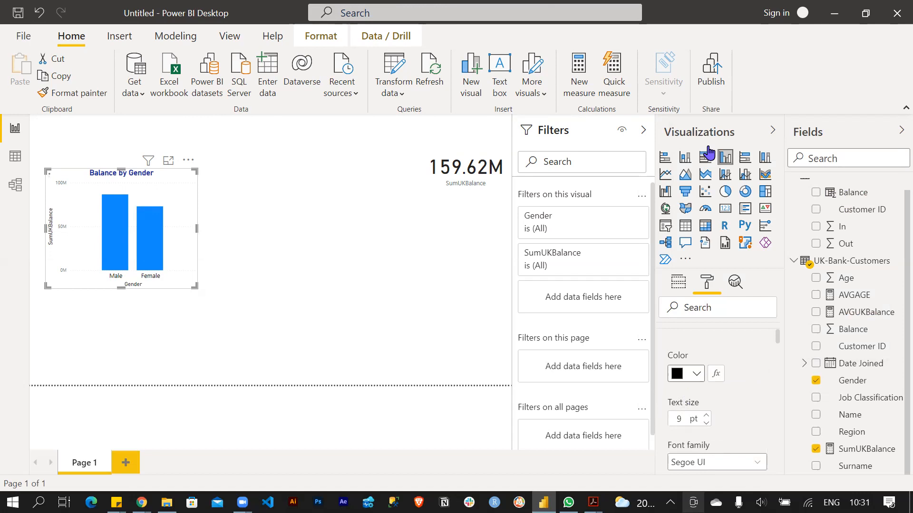
click(705, 415)
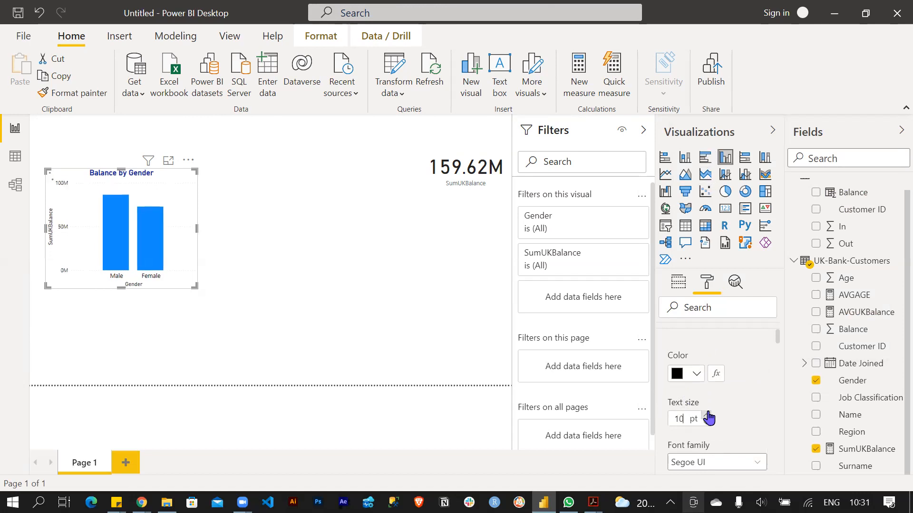
click(708, 415)
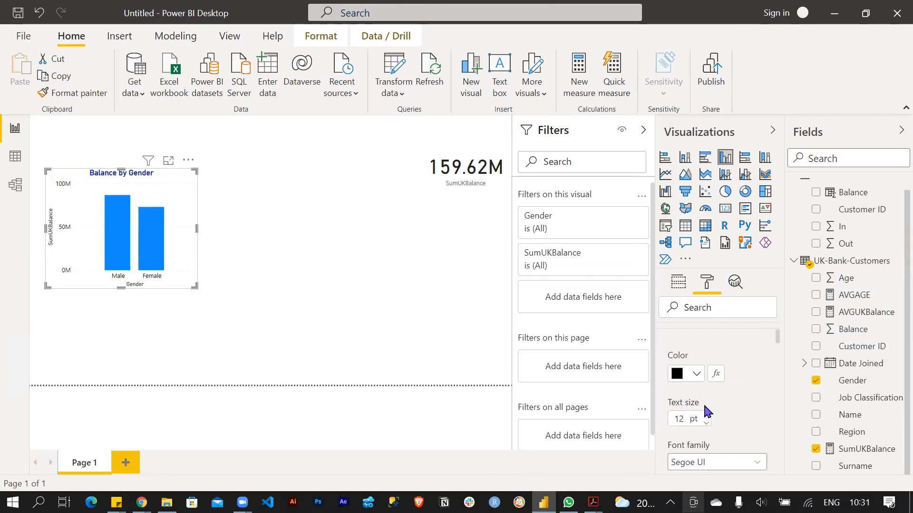
- Review the column chart's remaining Y axis options and its General settings, and deselect the chart
scroll(722, 401, down, 4)
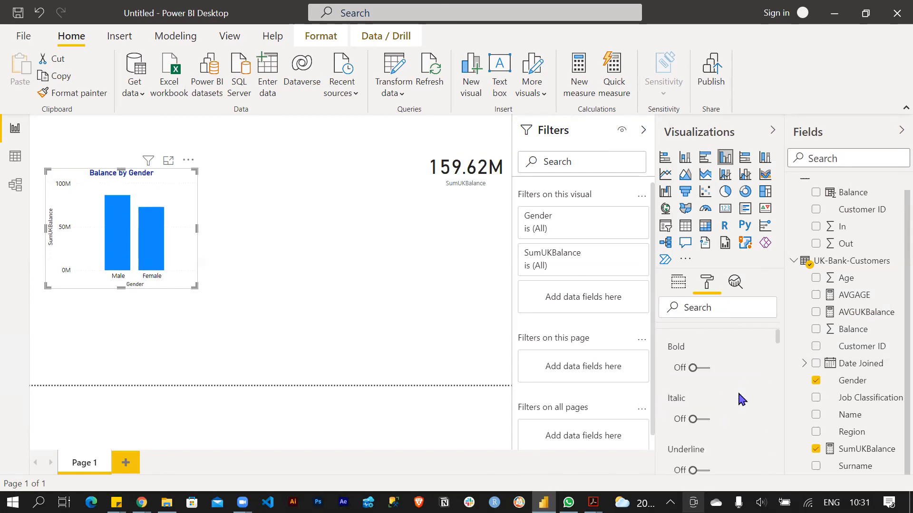
scroll(738, 395, down, 2)
scroll(738, 398, down, 2)
scroll(738, 394, up, 4)
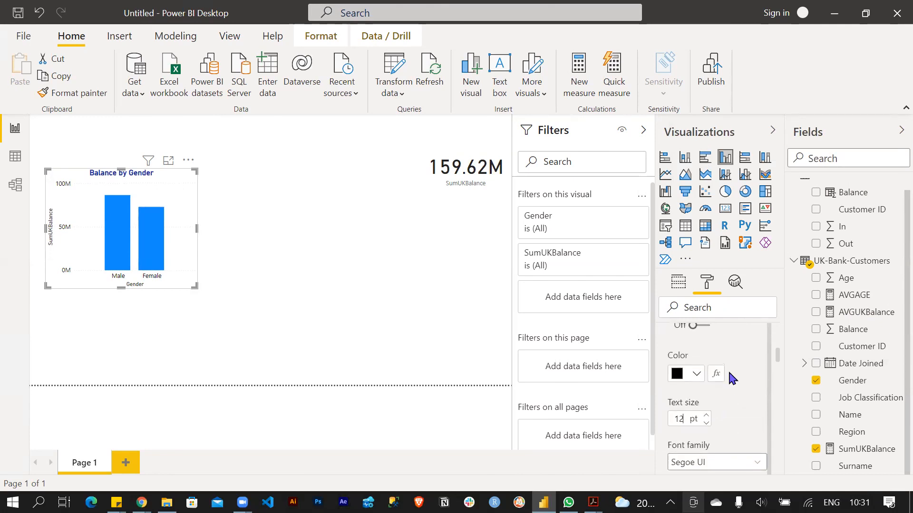
scroll(729, 367, up, 3)
scroll(729, 370, up, 3)
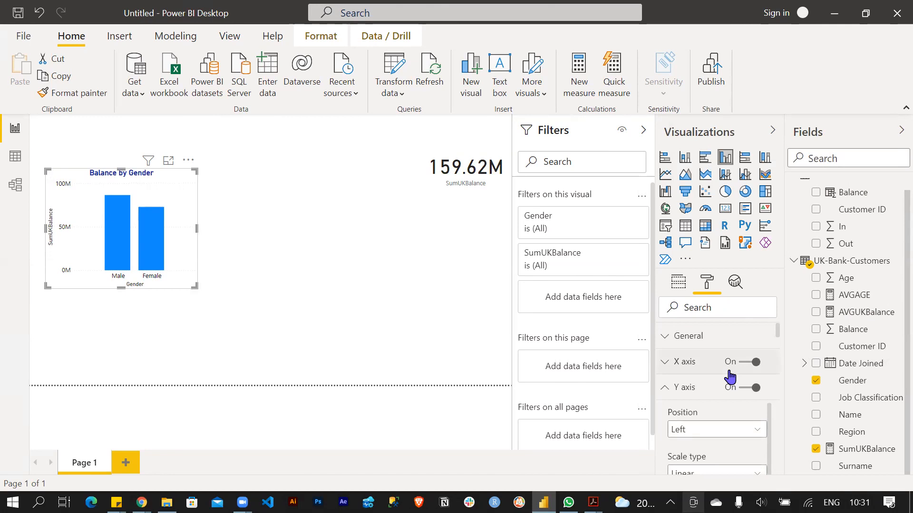
click(670, 337)
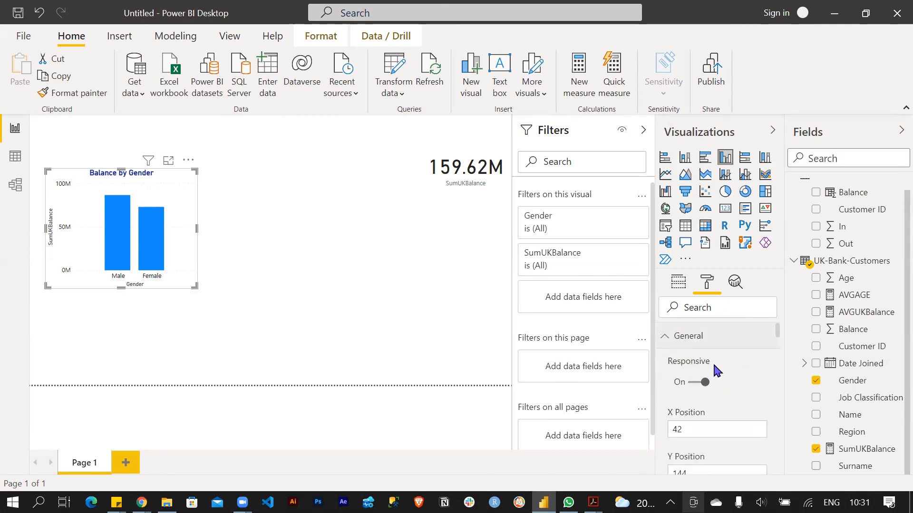
scroll(721, 387, down, 5)
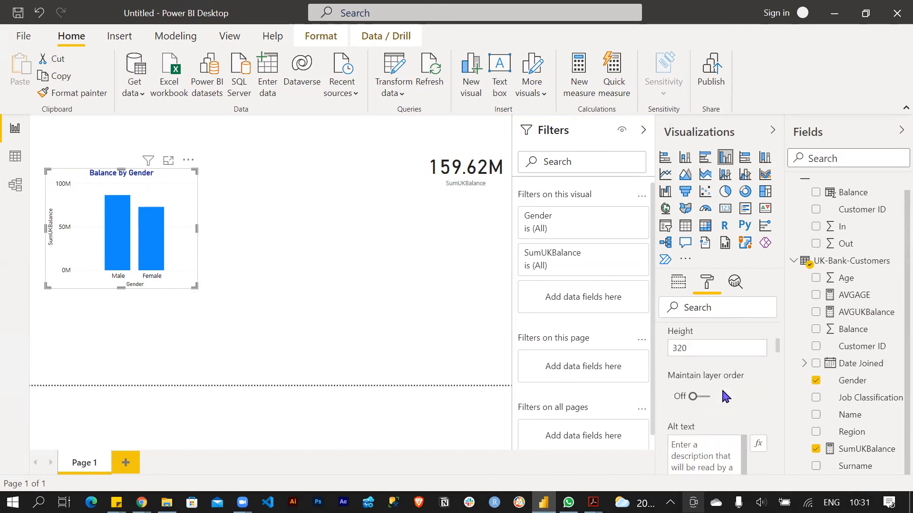
scroll(722, 391, down, 10)
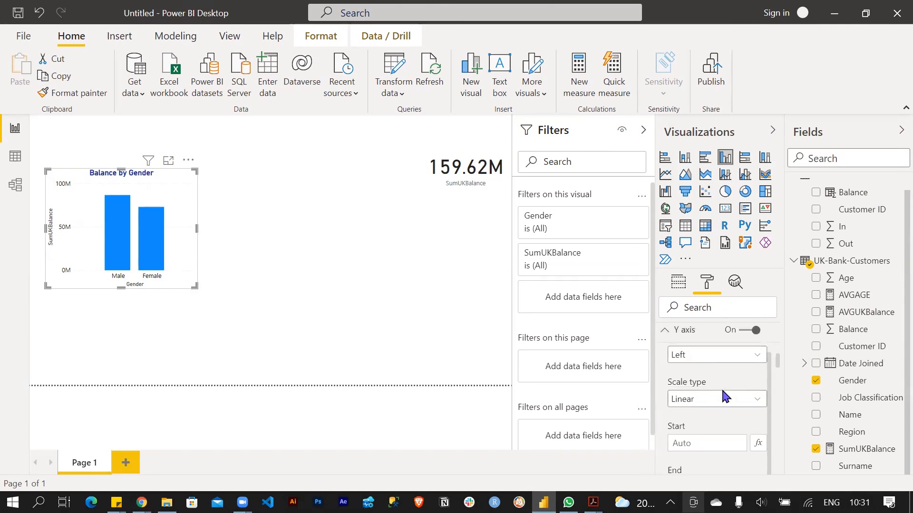
click(303, 235)
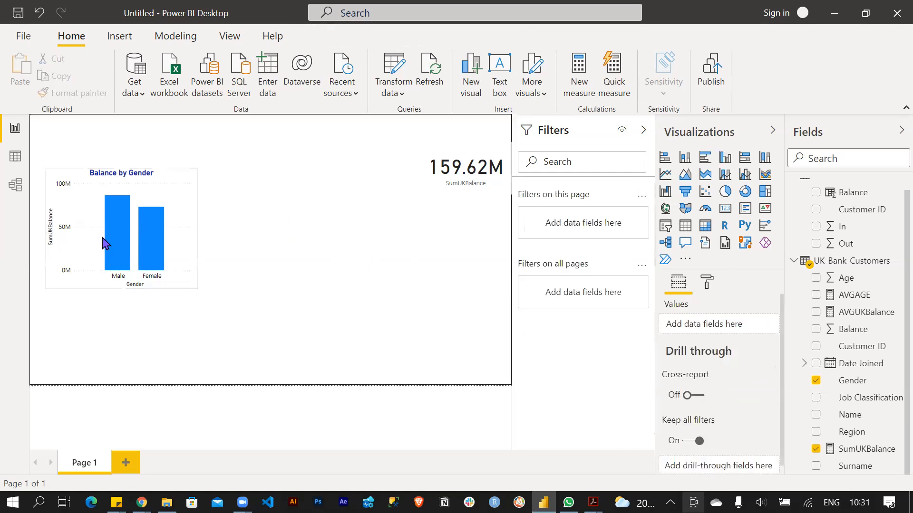
- Move the Balance by Gender column chart slightly toward the page's upper-left corner and add a blank line chart below it
click(65, 167)
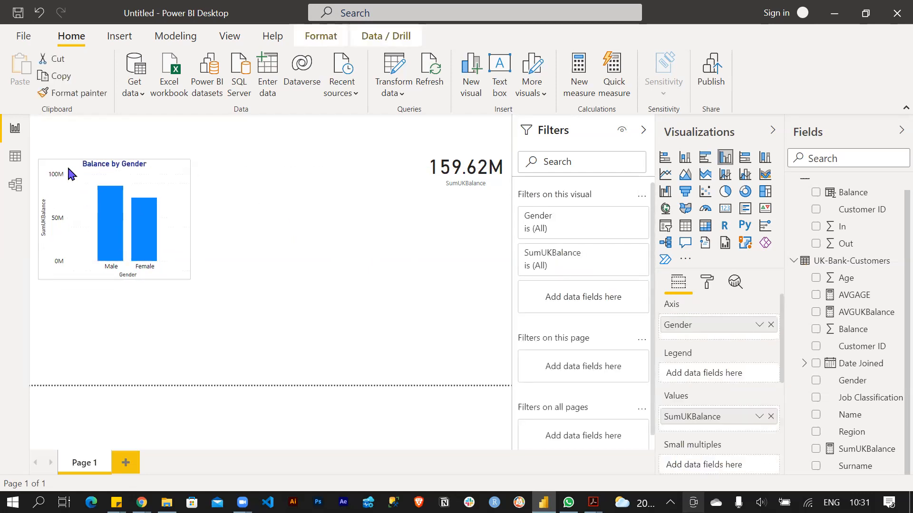
click(347, 255)
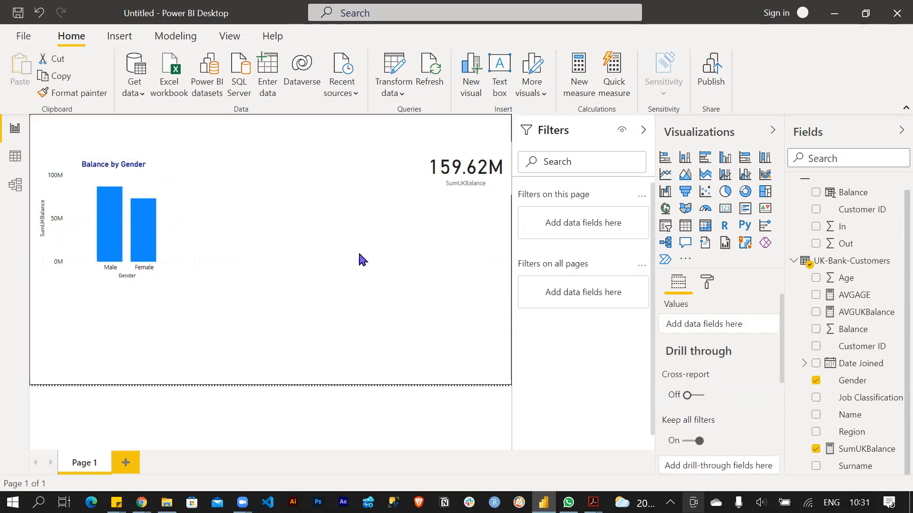
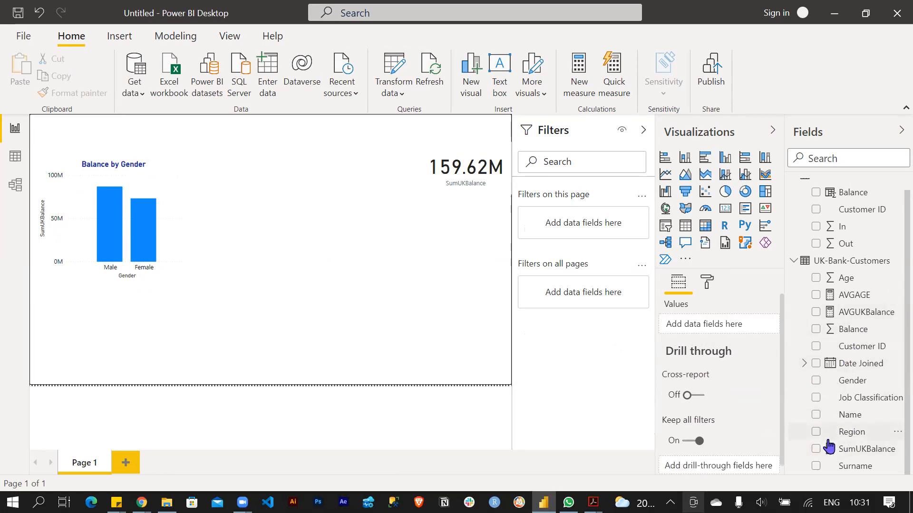
click(664, 174)
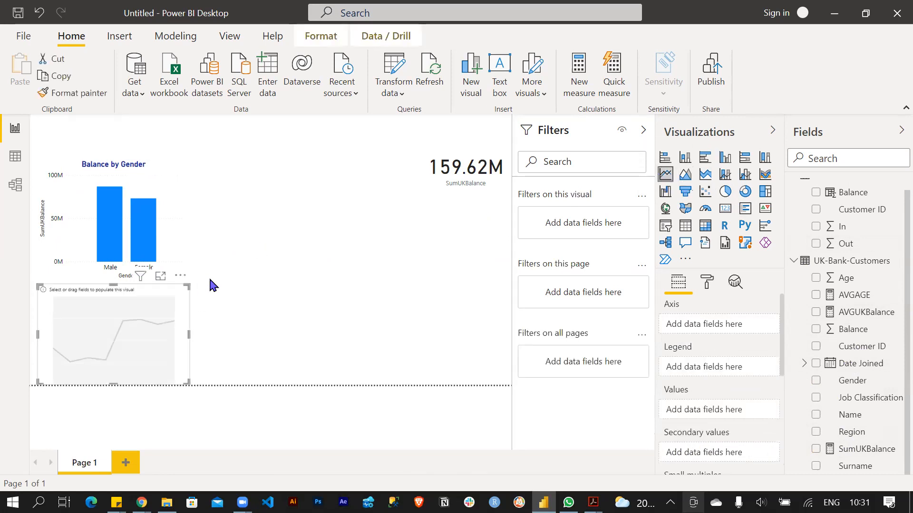
click(243, 314)
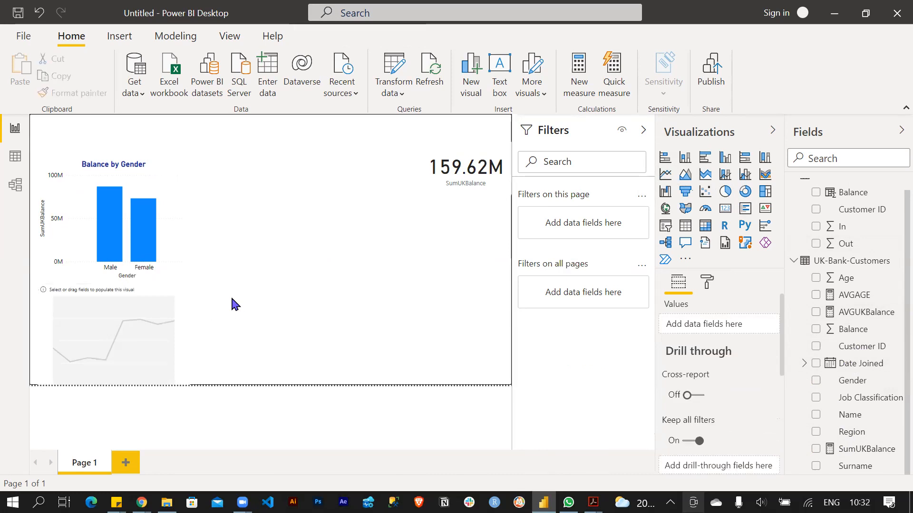
click(174, 230)
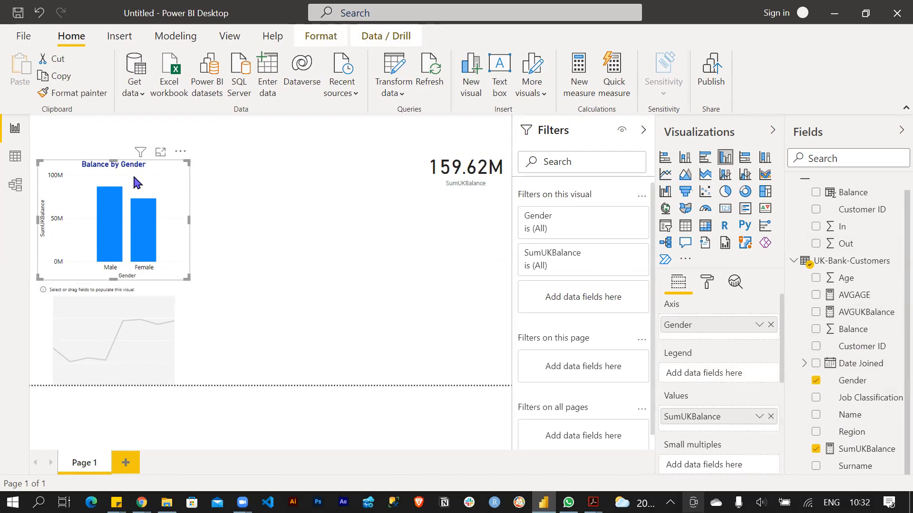
click(150, 294)
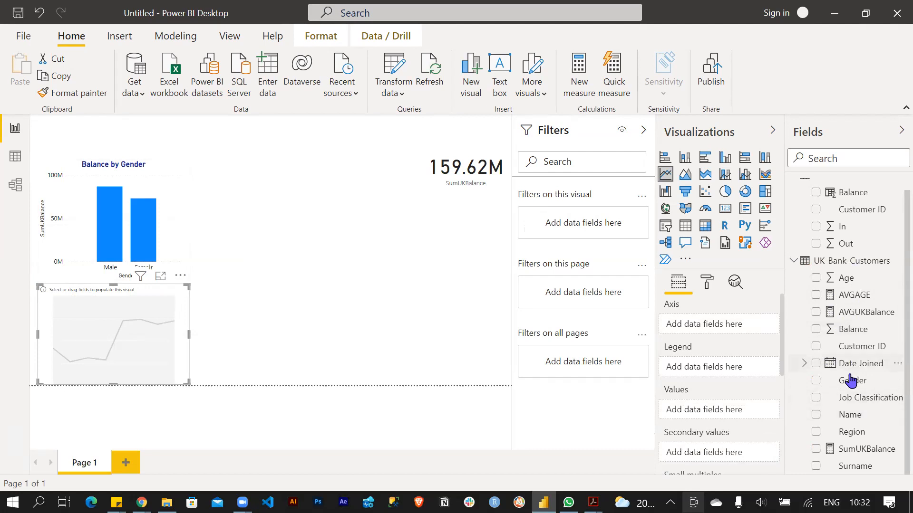
- Plot SumUKBalance by the Month level of the Date Joined hierarchy in the line chart
click(803, 364)
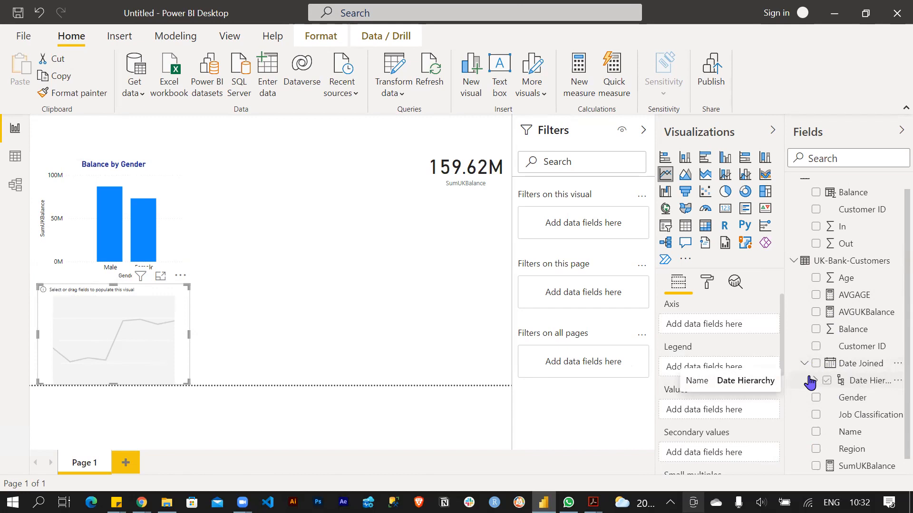
click(815, 381)
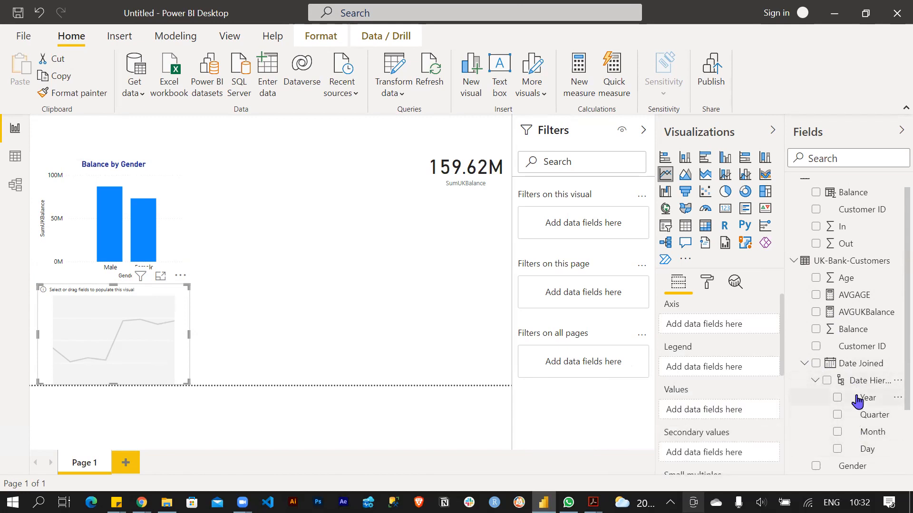
click(837, 432)
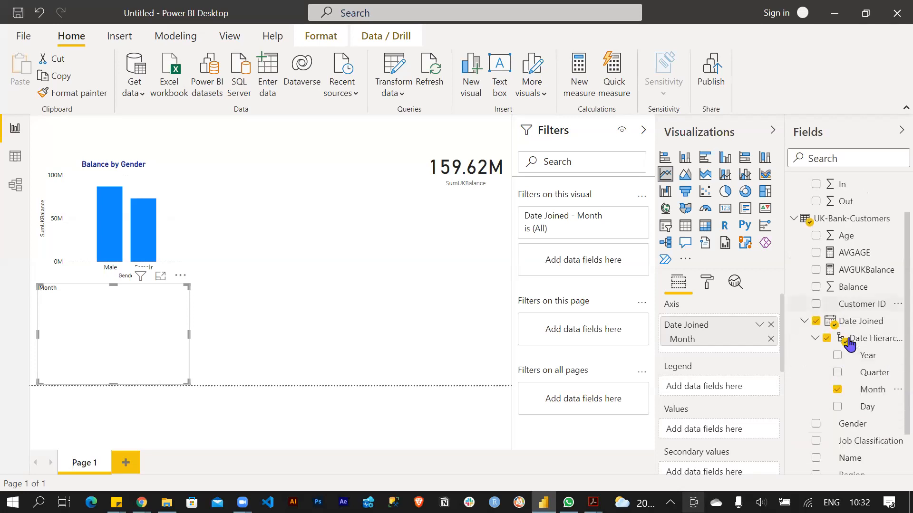
scroll(851, 342, down, 3)
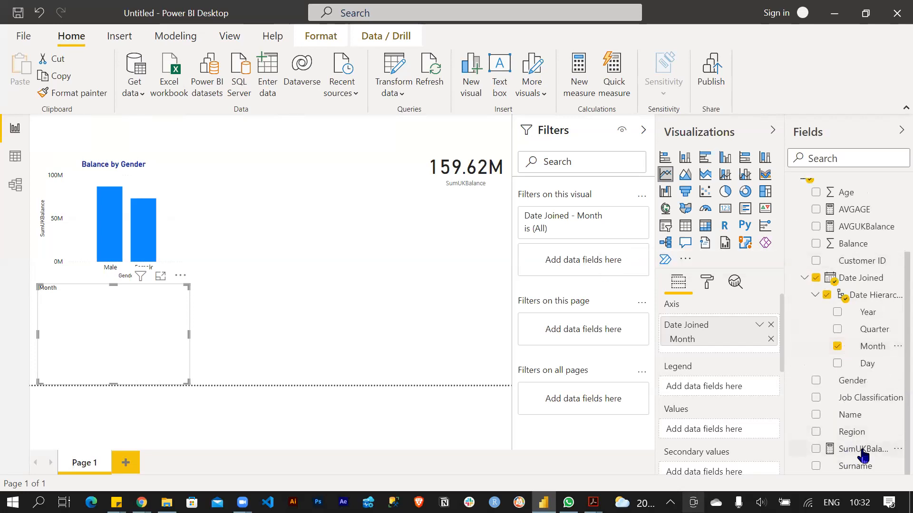
click(816, 449)
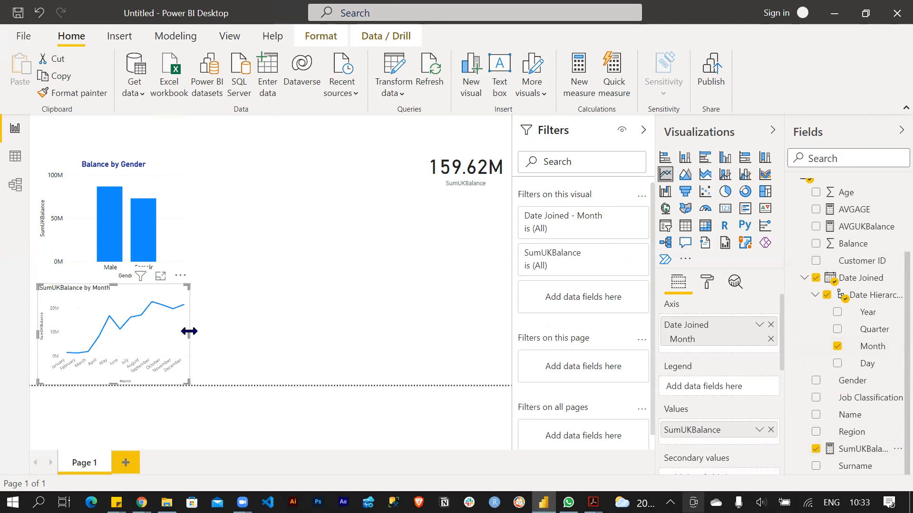
- Widen the line chart to about two-thirds of its page row and shift it to the page's left edge
drag(190, 331, 295, 328)
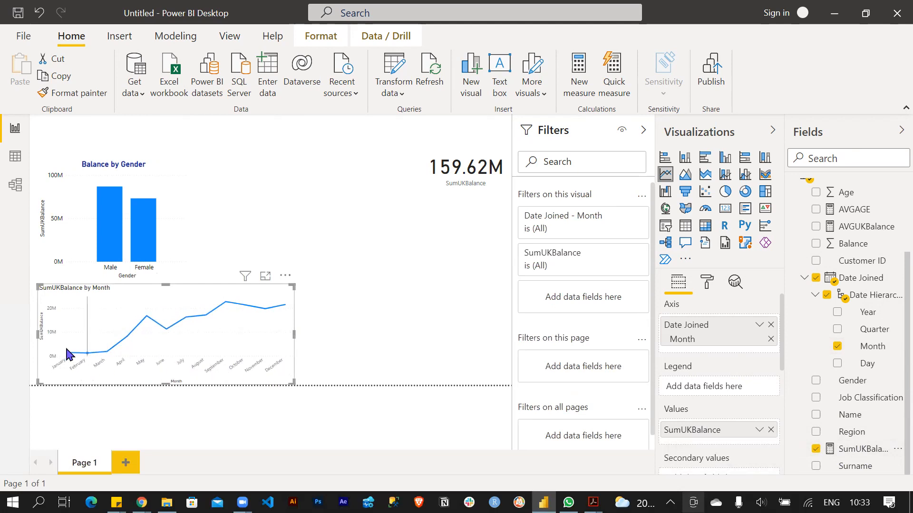
drag(67, 350, 76, 355)
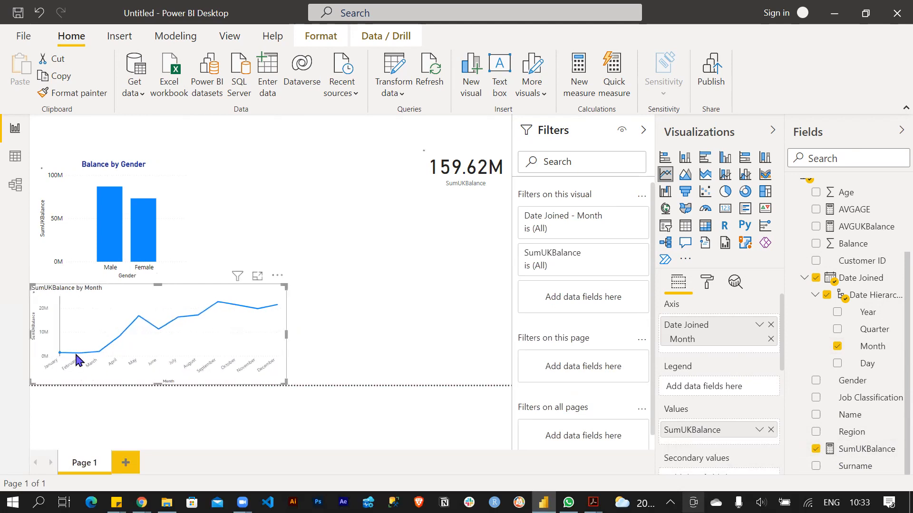
click(318, 338)
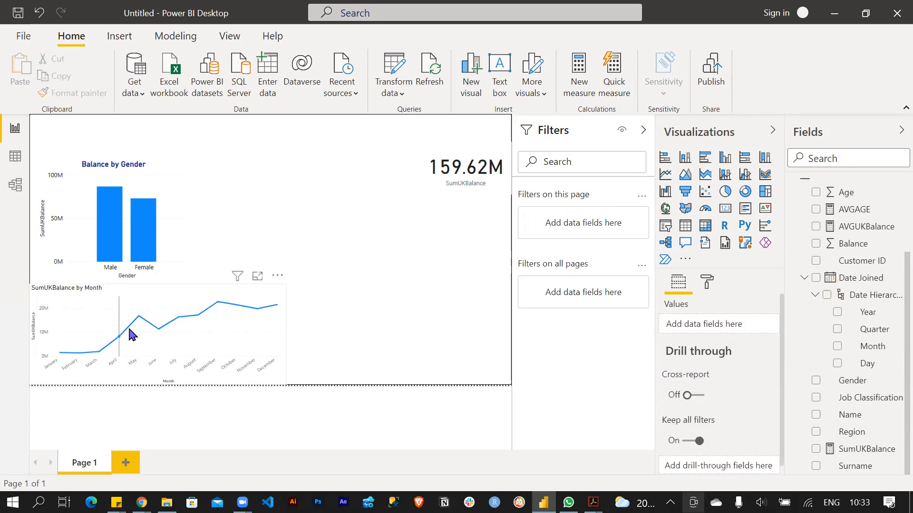
- Set the X axis label color of the monthly balance line chart to black
mouse_move(133, 333)
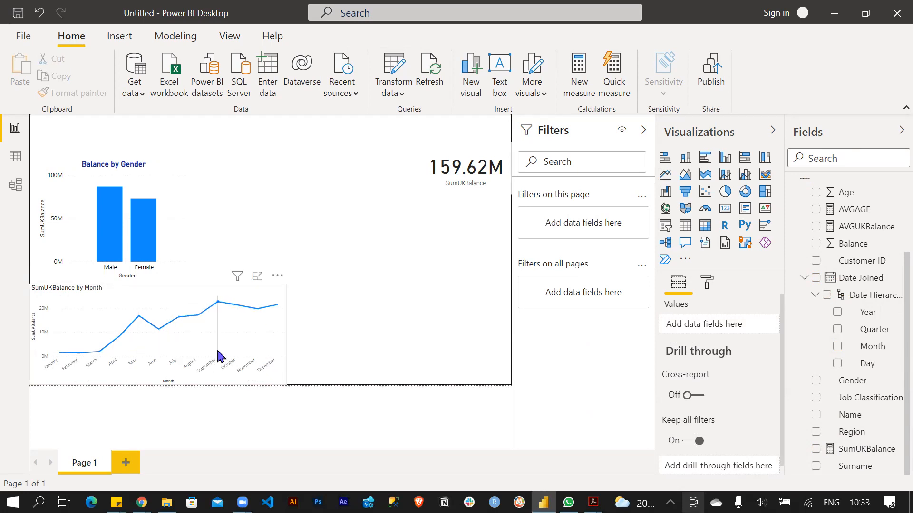
mouse_move(218, 351)
mouse_move(65, 361)
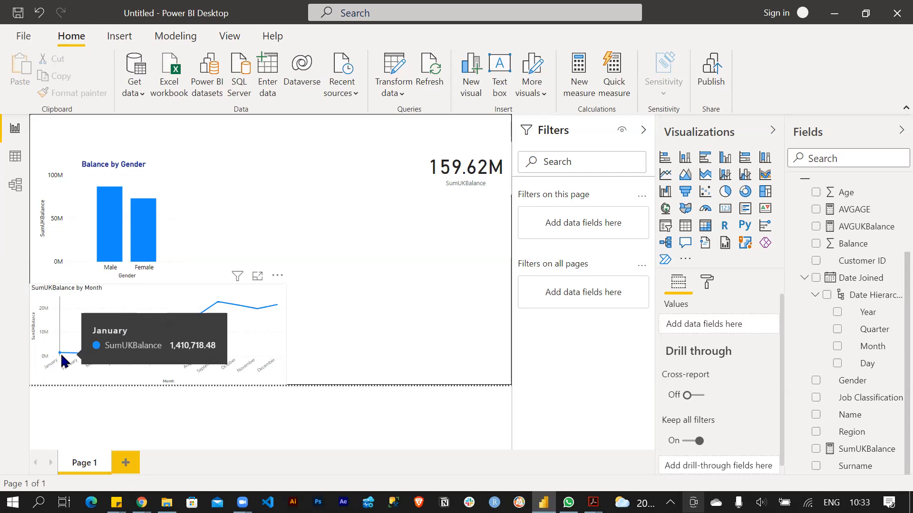
click(177, 292)
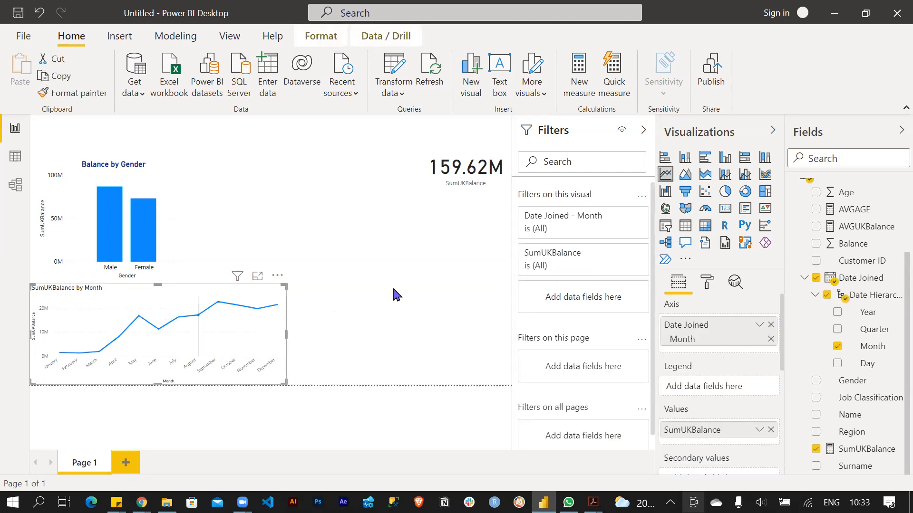
click(707, 282)
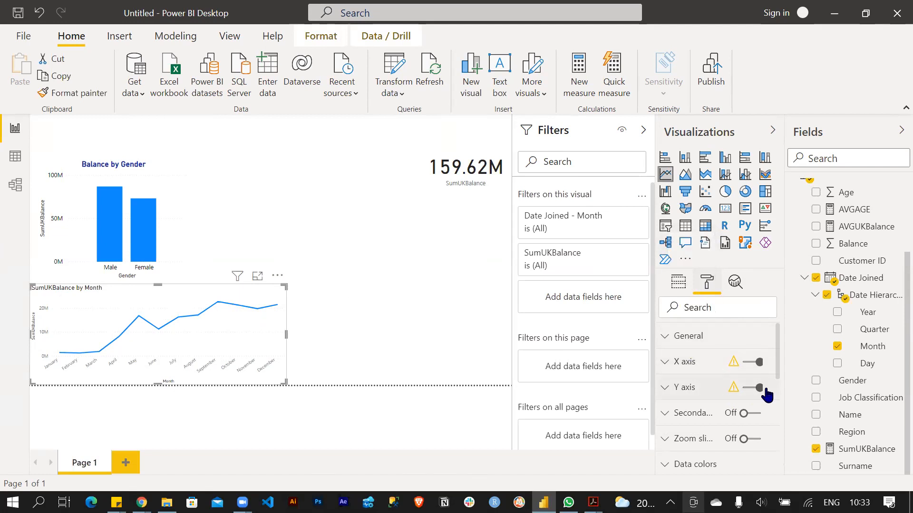
mouse_move(733, 387)
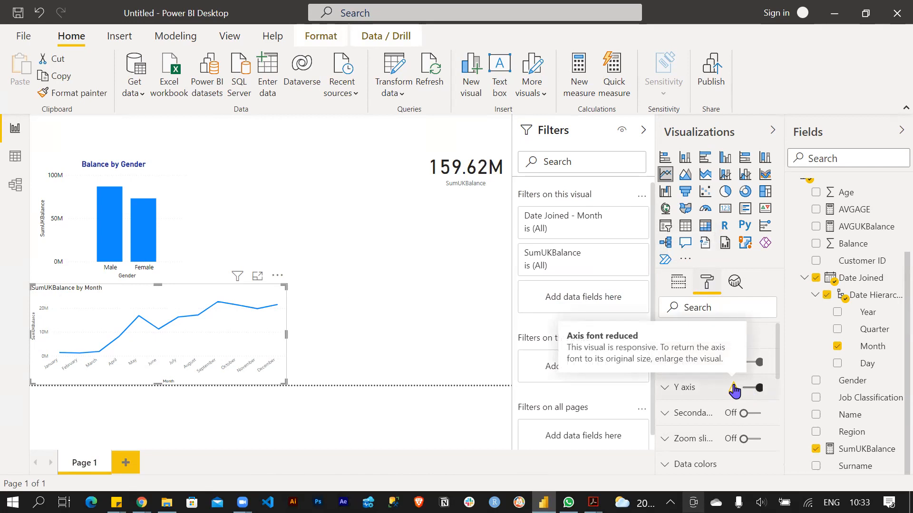
click(669, 391)
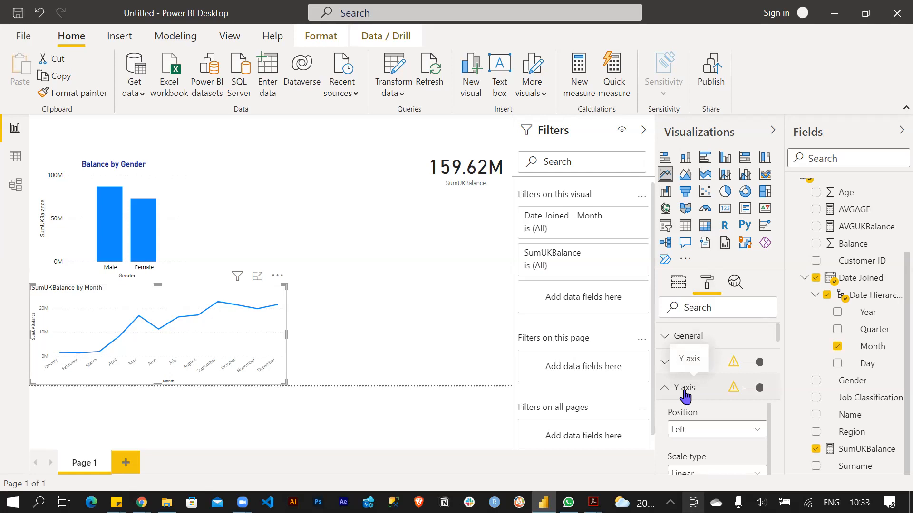
click(667, 362)
scroll(692, 380, down, 2)
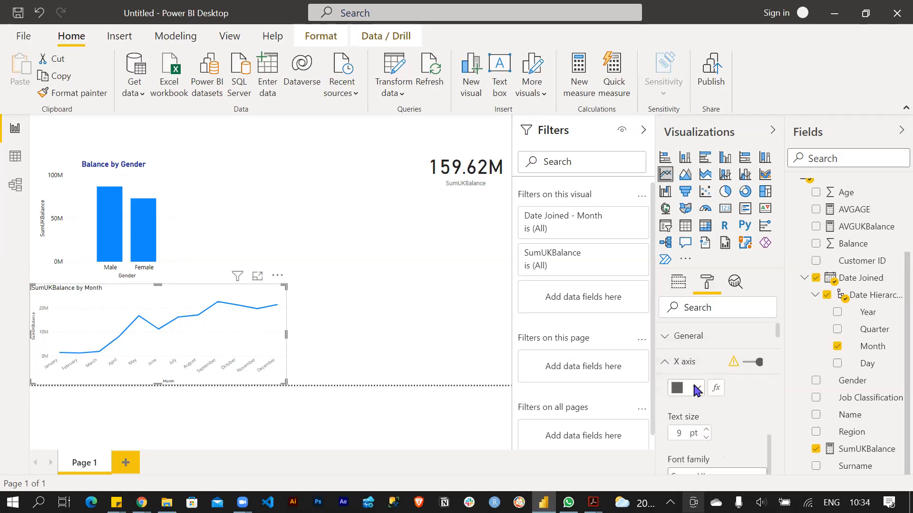
click(697, 389)
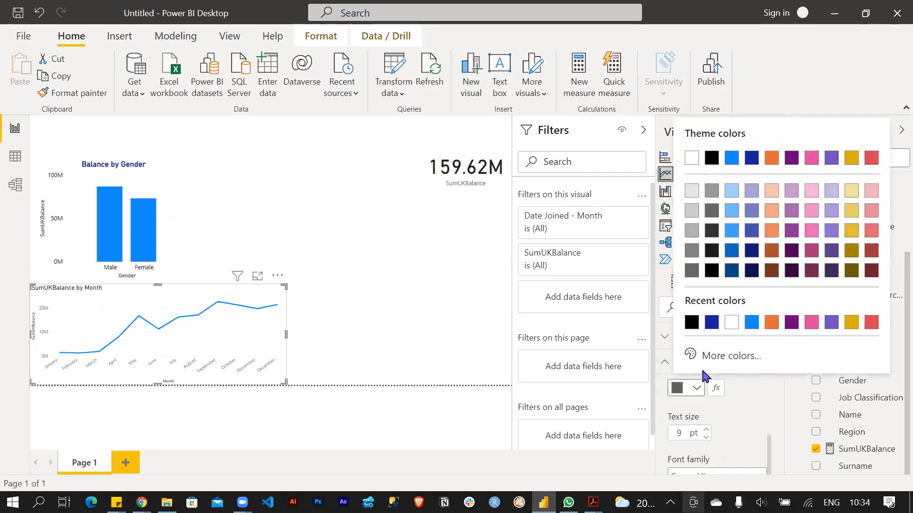
click(712, 159)
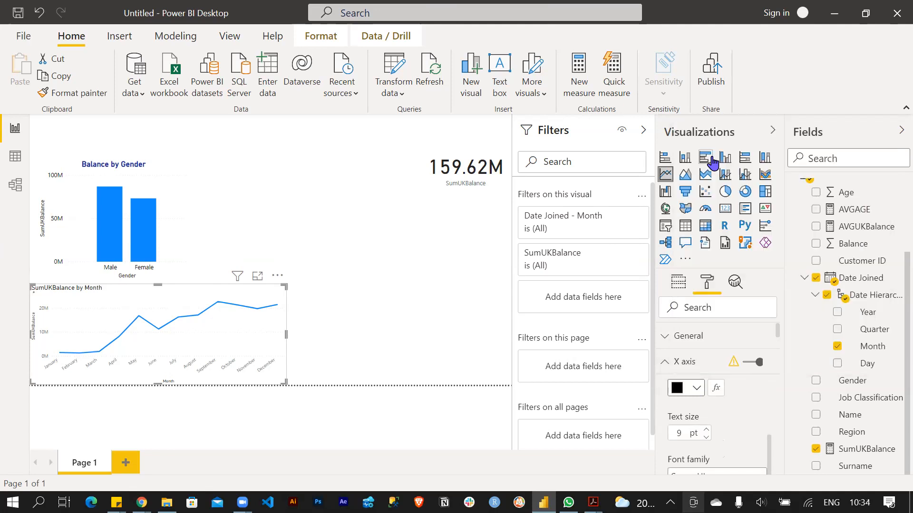
click(705, 430)
click(706, 436)
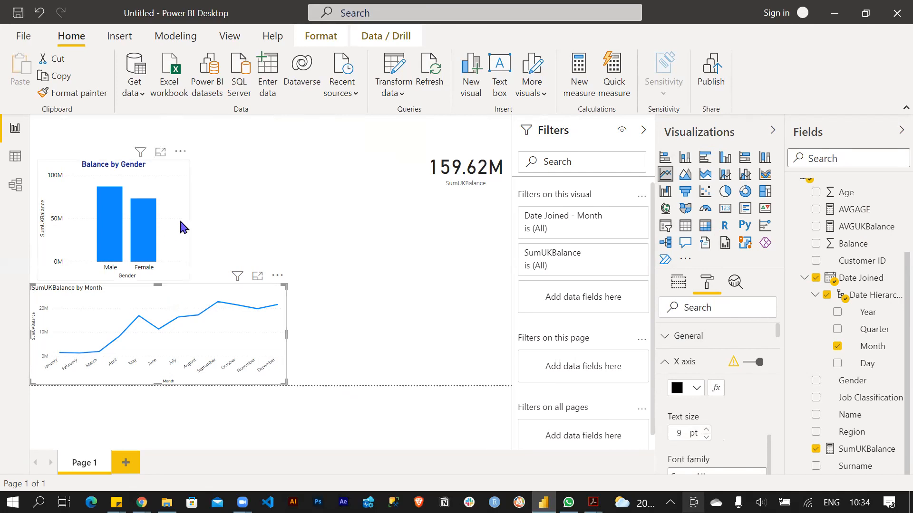
- Move the line chart to the lower-right area of the page and enlarge it from its upper-left corner
drag(231, 285, 412, 290)
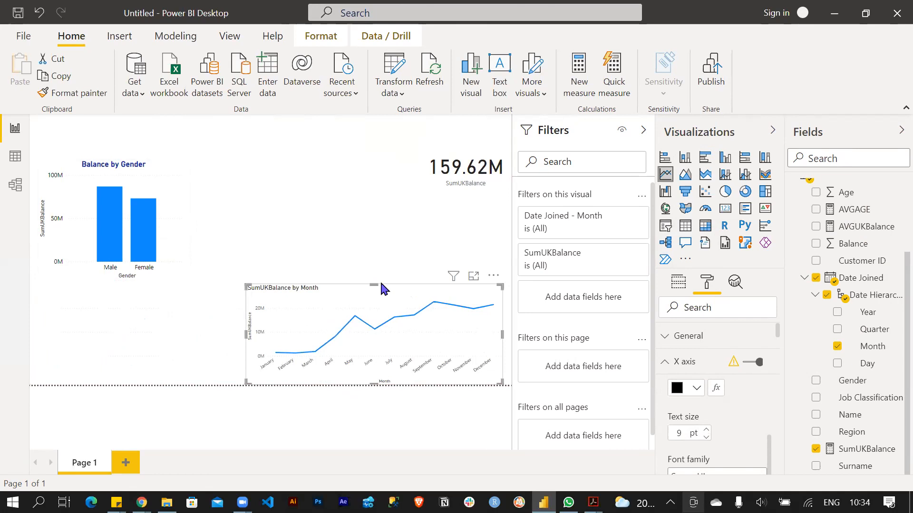
drag(239, 275, 226, 255)
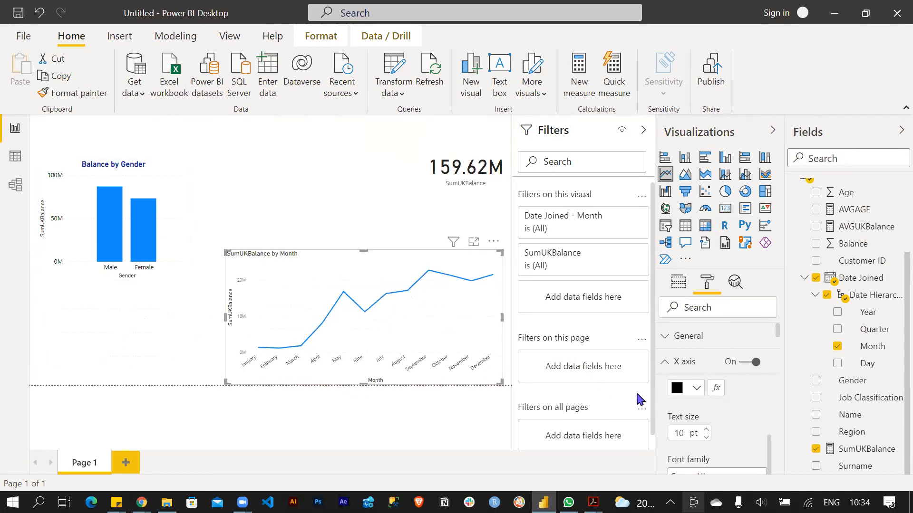
- Increase the line chart's X axis text size to 12 pt
click(706, 429)
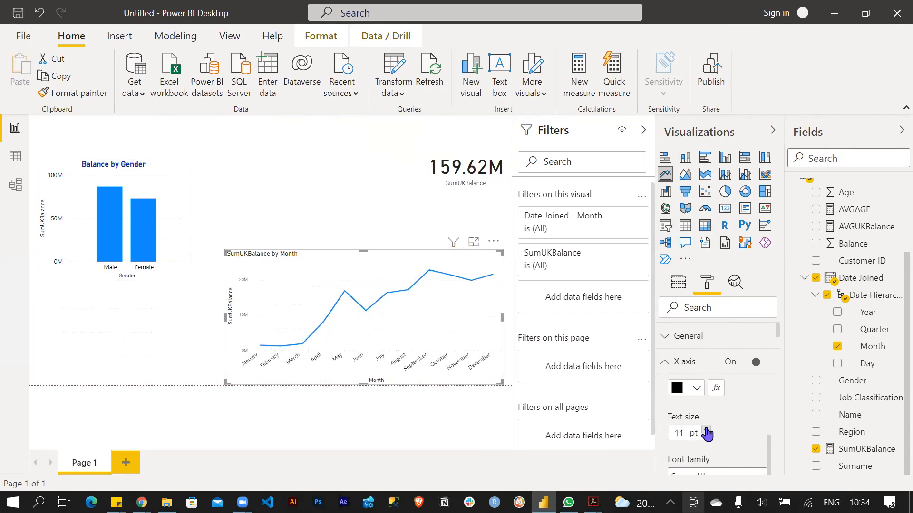
click(706, 429)
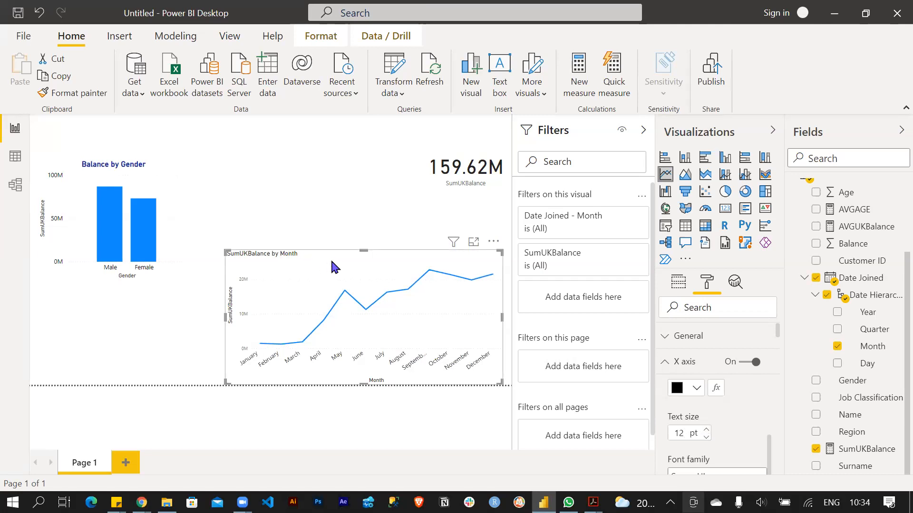
click(324, 195)
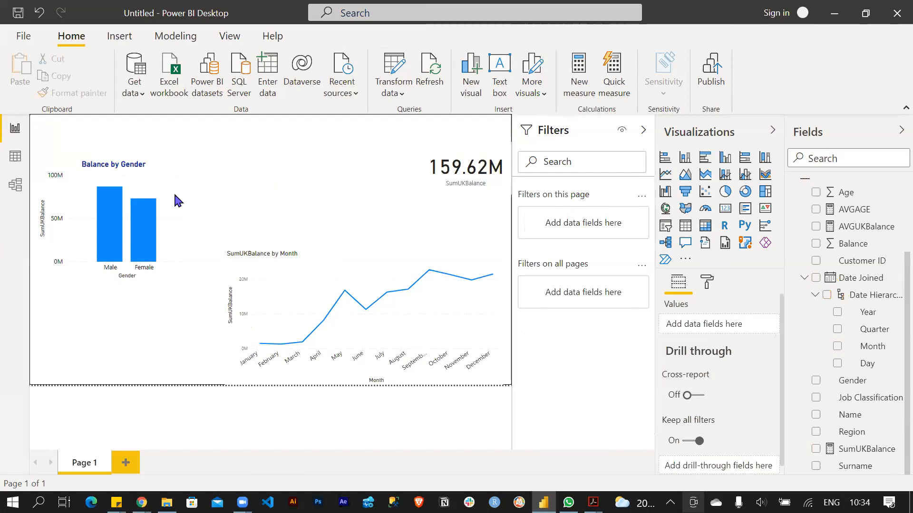
- Move the Balance by Gender chart and the total balance card slightly higher on the page
click(144, 164)
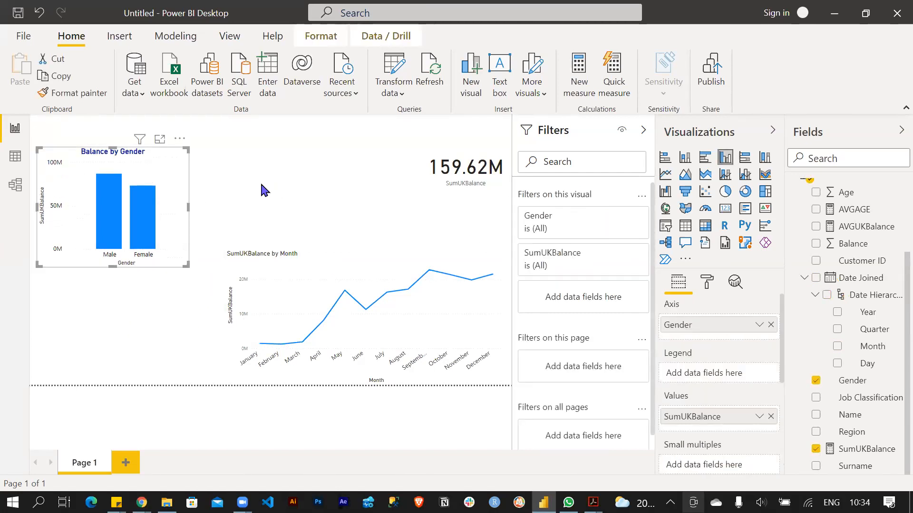
click(145, 347)
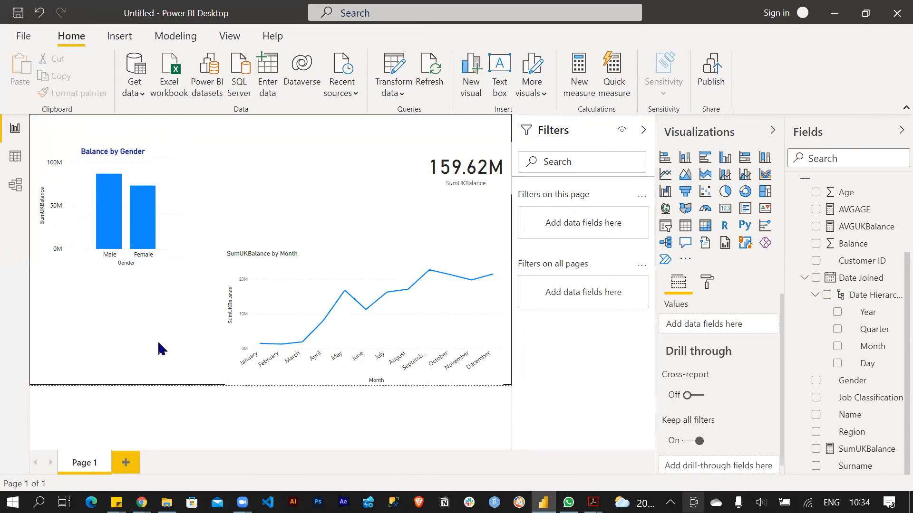
click(440, 124)
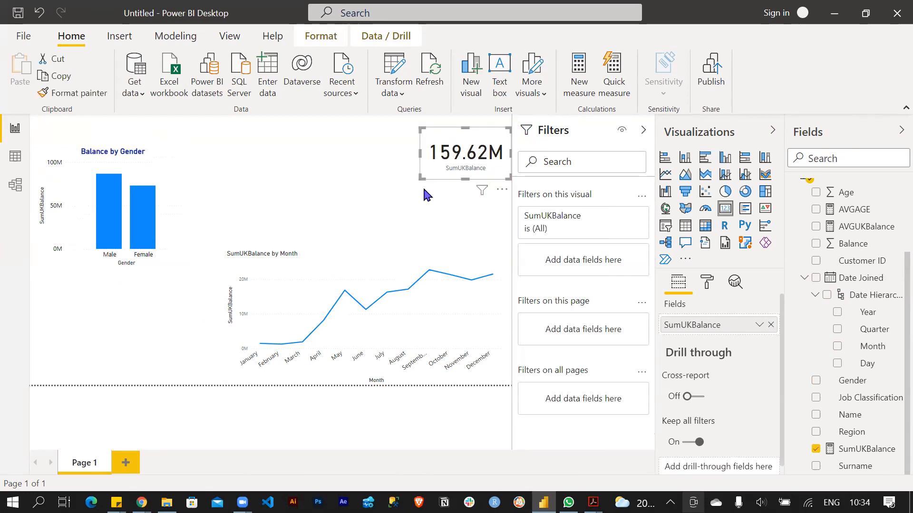
click(315, 229)
- Change the line chart's title text to "Balance by Month"
click(317, 256)
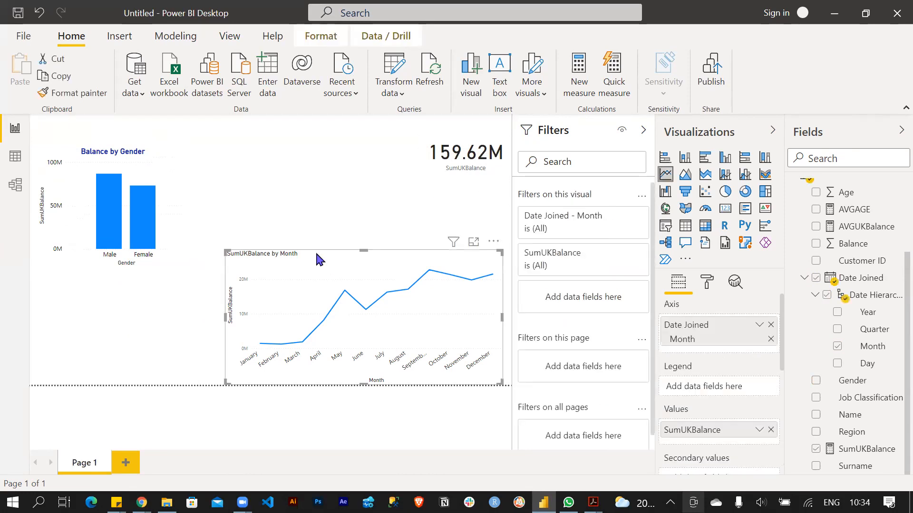
click(707, 283)
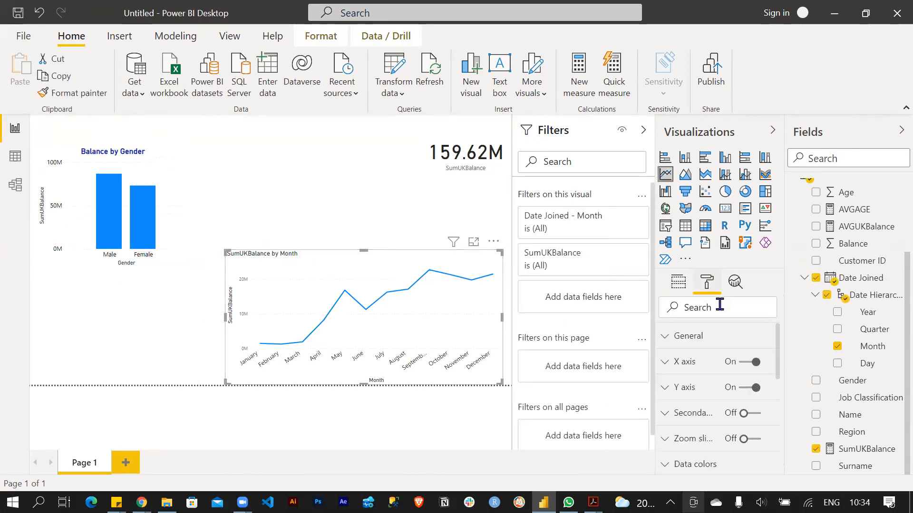
scroll(712, 385, down, 5)
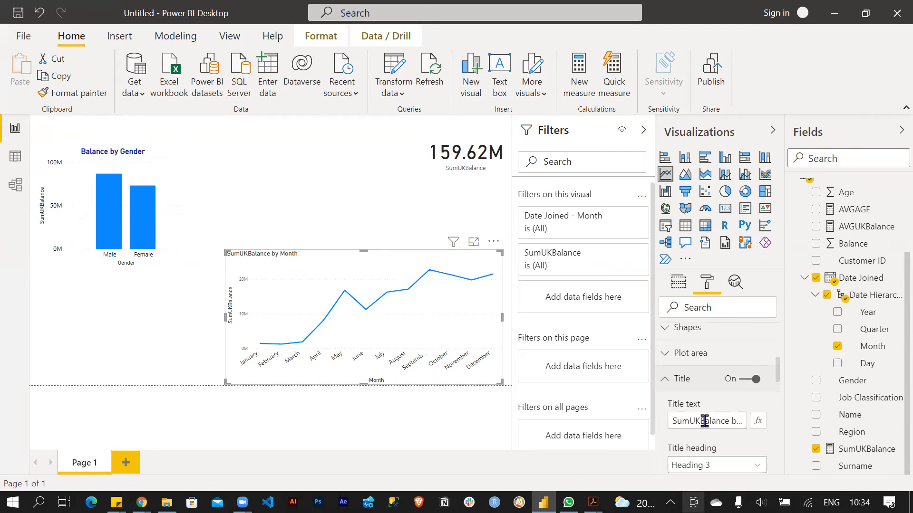
drag(700, 422, 673, 421)
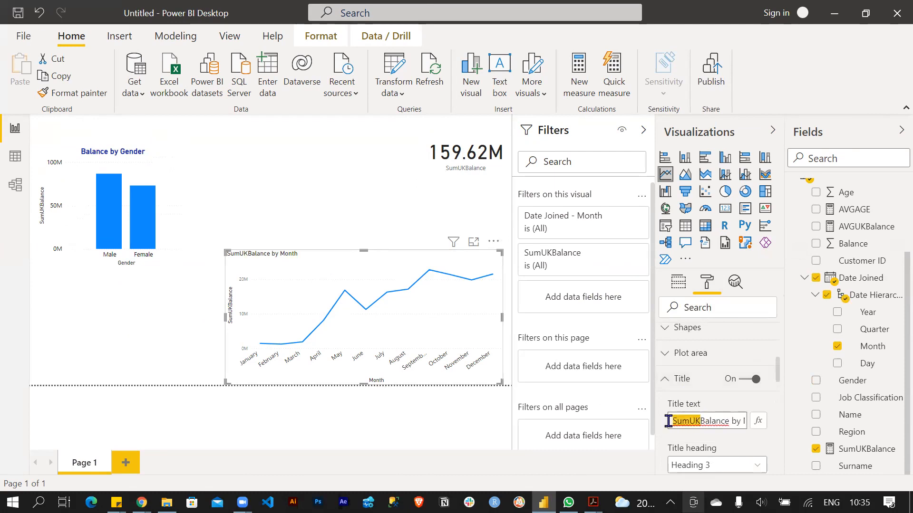
key(BackSpace)
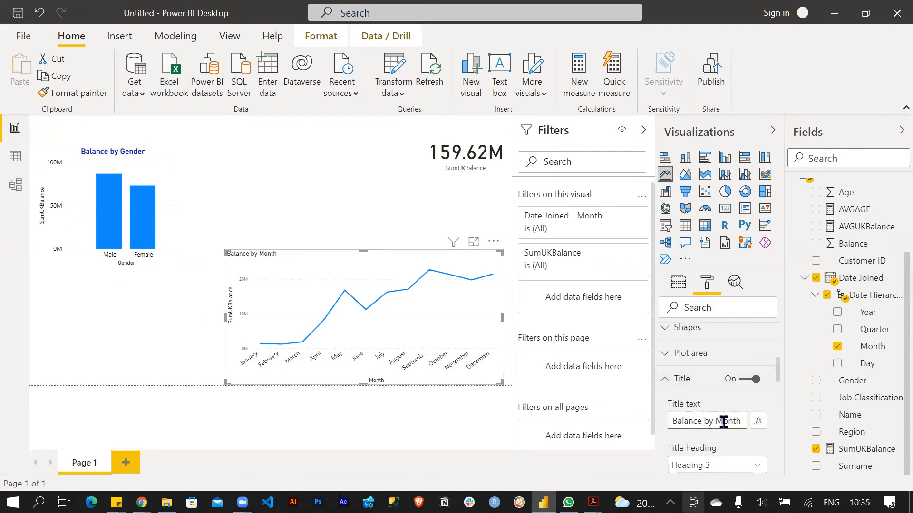
- Center the line chart's title and set its text size to 17 pt
scroll(723, 421, down, 3)
scroll(720, 421, down, 1)
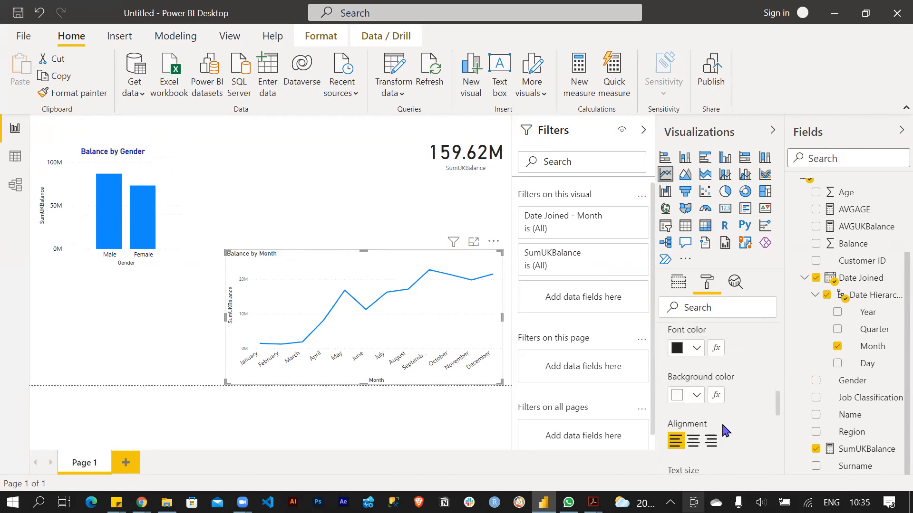
click(694, 441)
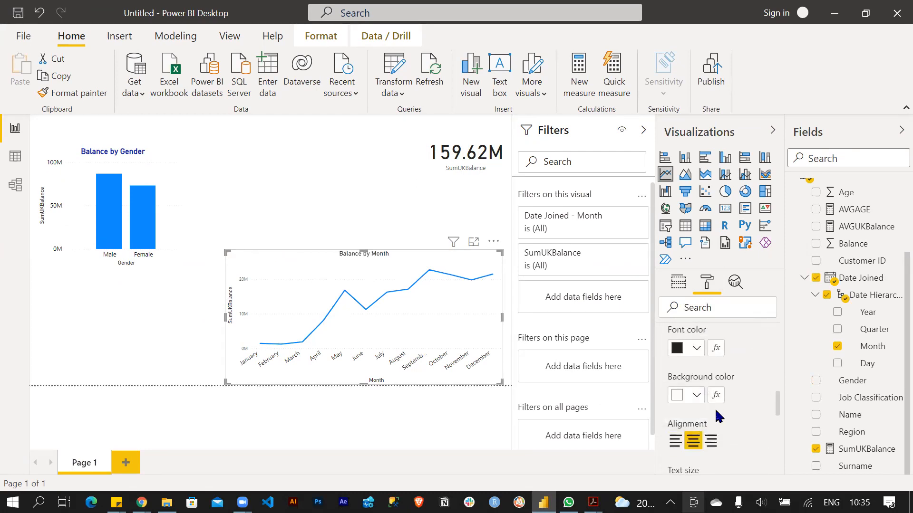
scroll(714, 407, down, 3)
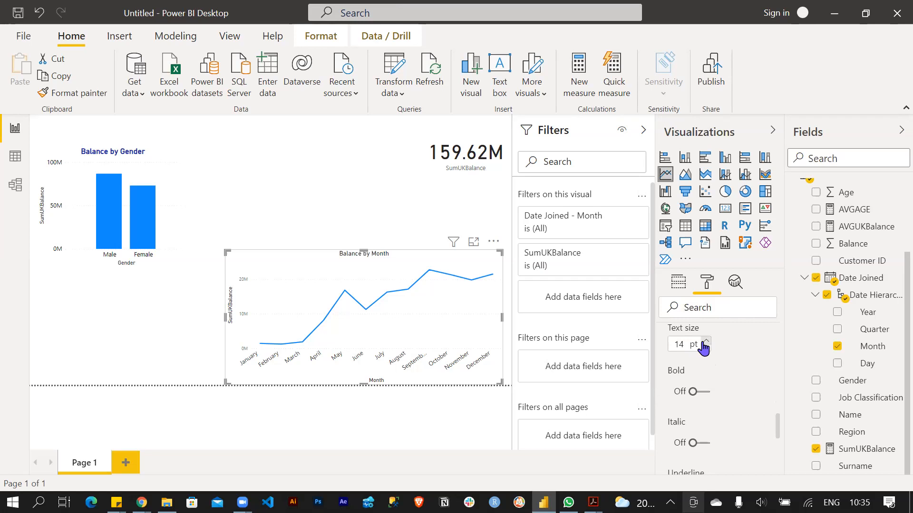
click(705, 341)
click(705, 341)
click(705, 341)
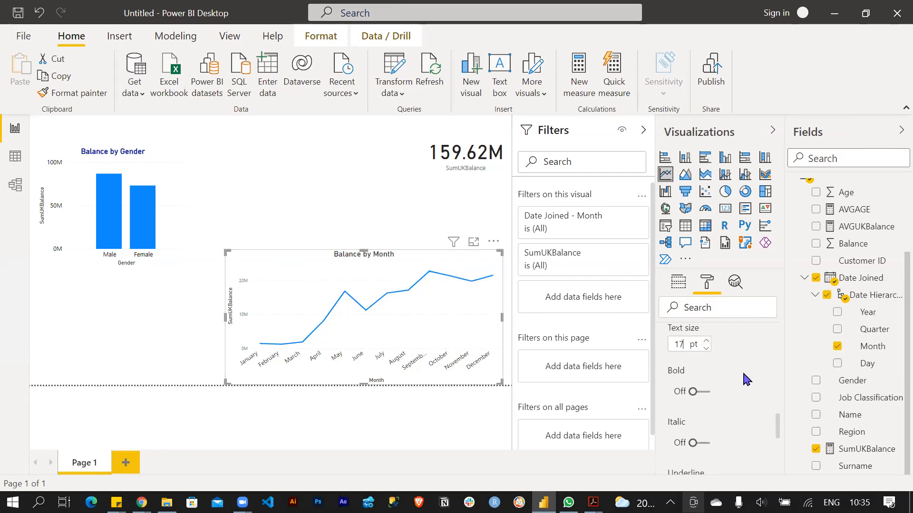
- Turn off the line chart's background
scroll(743, 375, down, 4)
scroll(744, 395, down, 2)
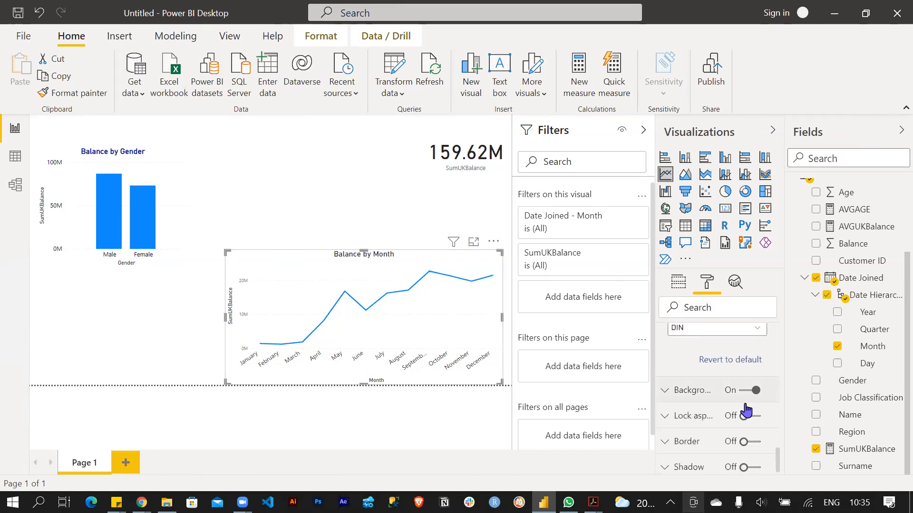
click(750, 390)
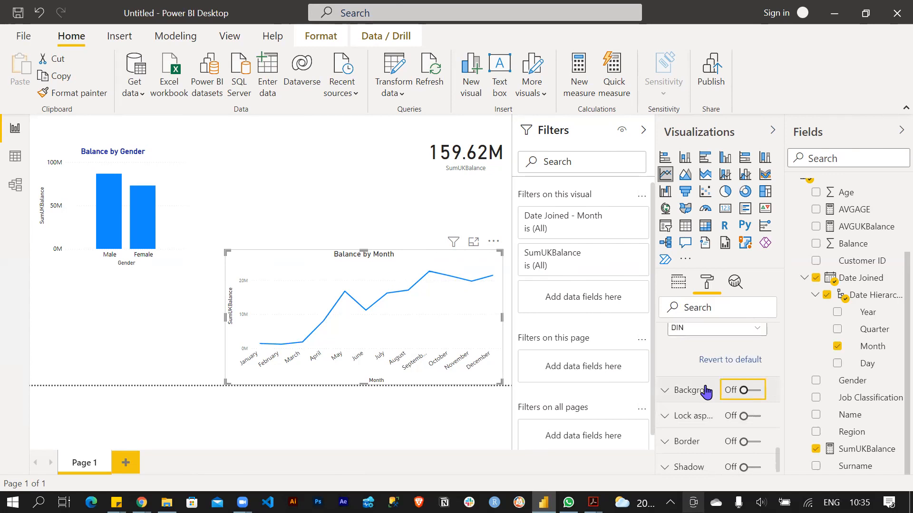
click(341, 210)
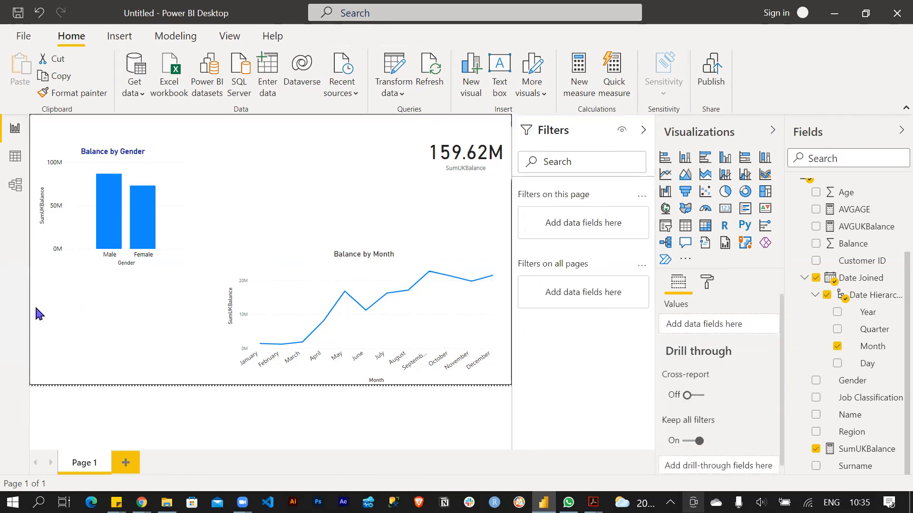
- Shift the Balance by Month line chart right until it meets the page's right edge
click(70, 323)
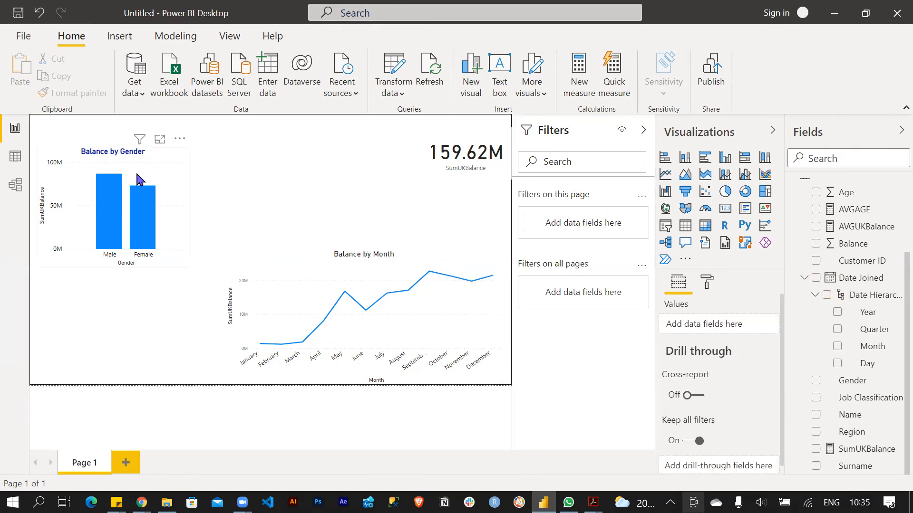
drag(309, 252, 336, 271)
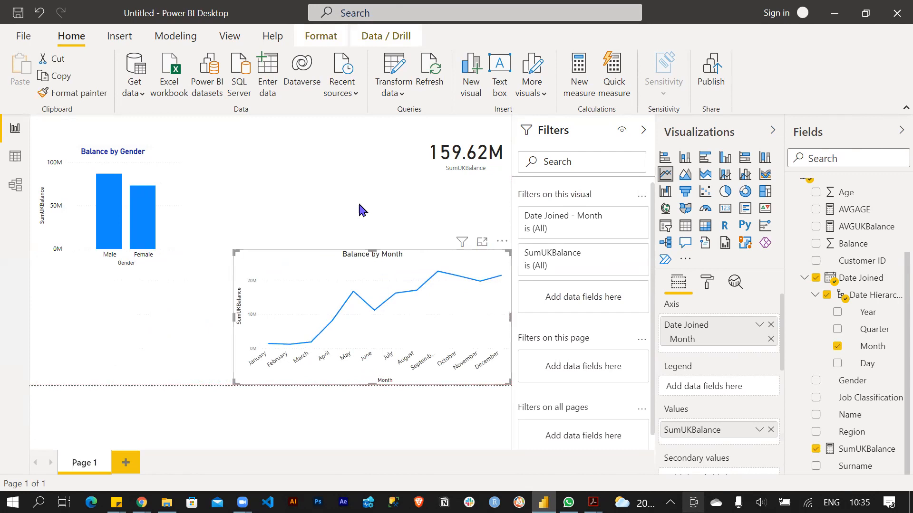
- Reposition the total balance card in the page's upper-right corner, flush with the right edge and above the line chart
drag(455, 139, 61, 356)
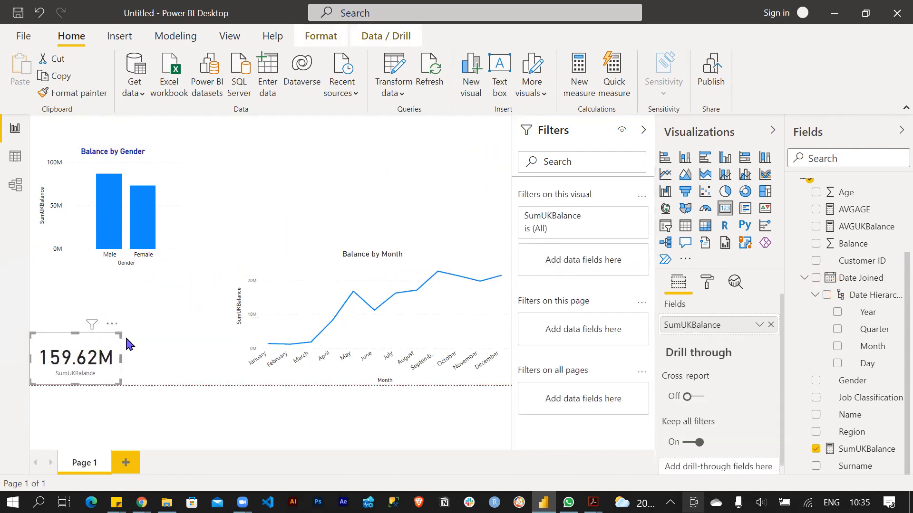
click(159, 327)
drag(89, 335, 89, 314)
drag(376, 189, 504, 138)
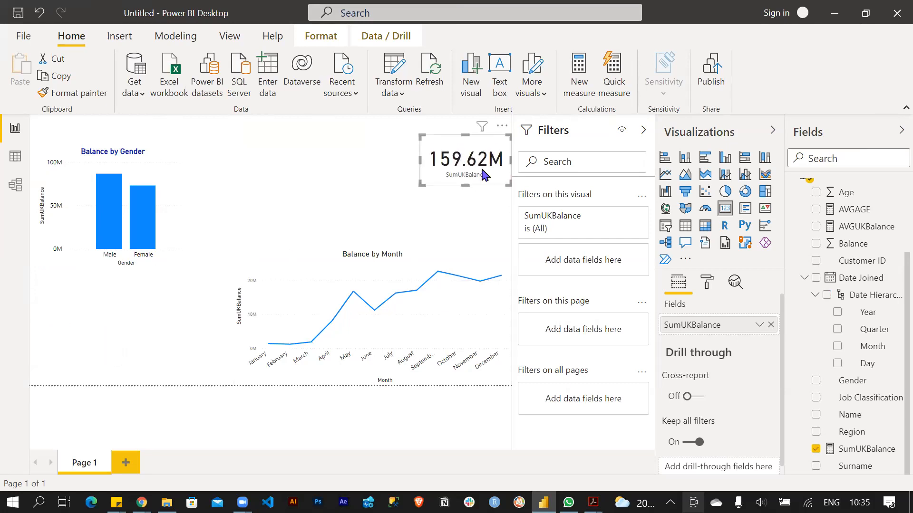
click(410, 256)
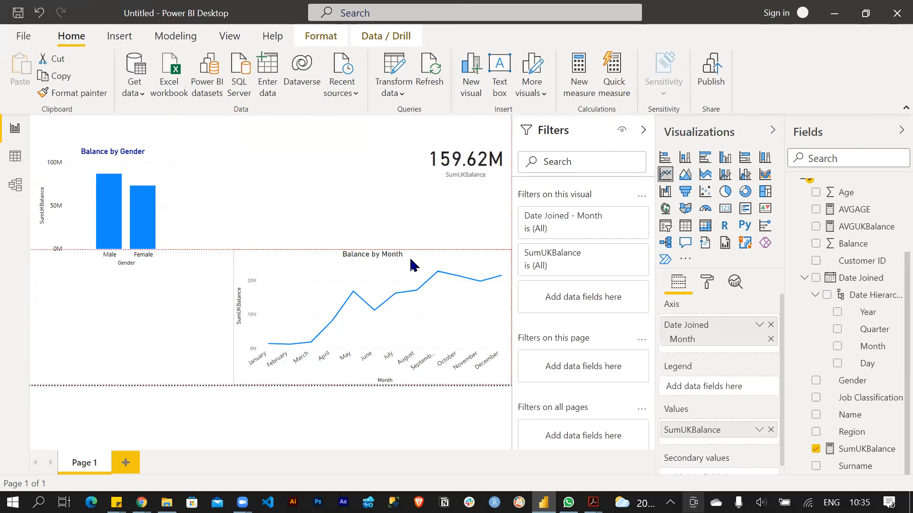
click(262, 223)
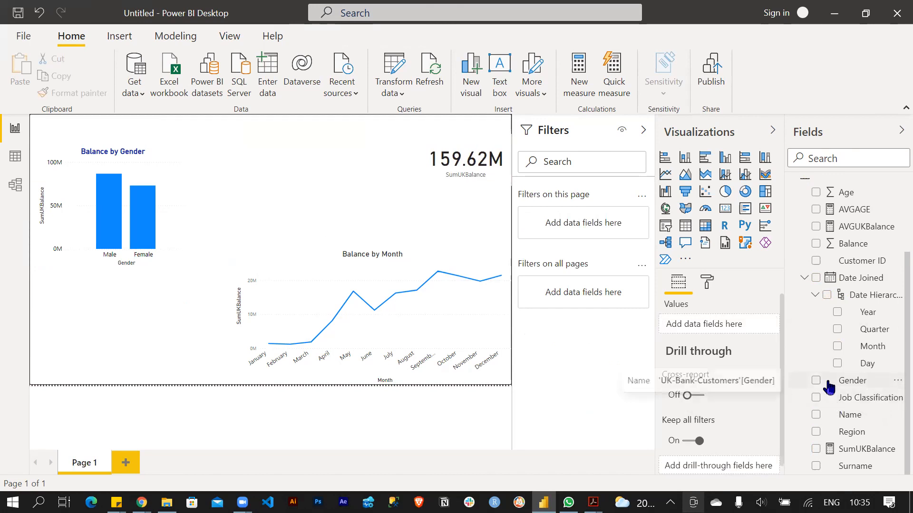
- Add a donut chart showing AVGUKBalance by Job Classification below the Balance by Gender chart
click(745, 194)
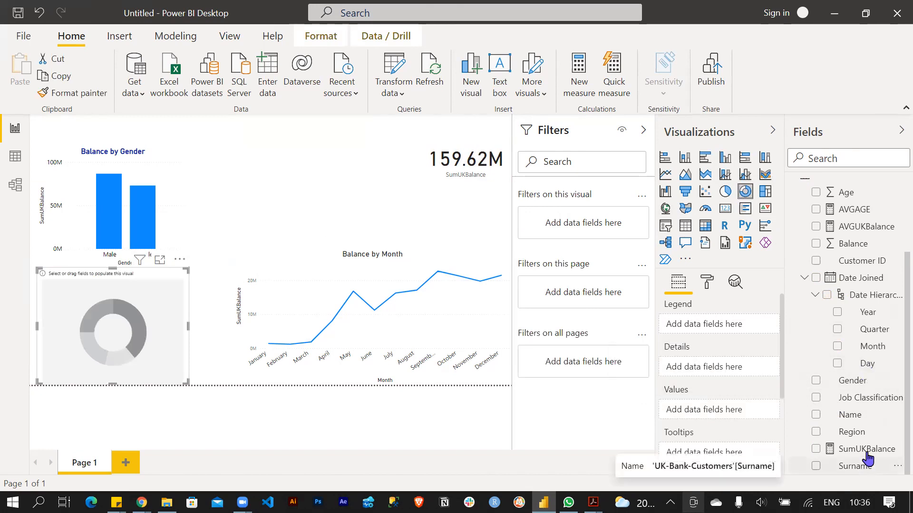
click(816, 228)
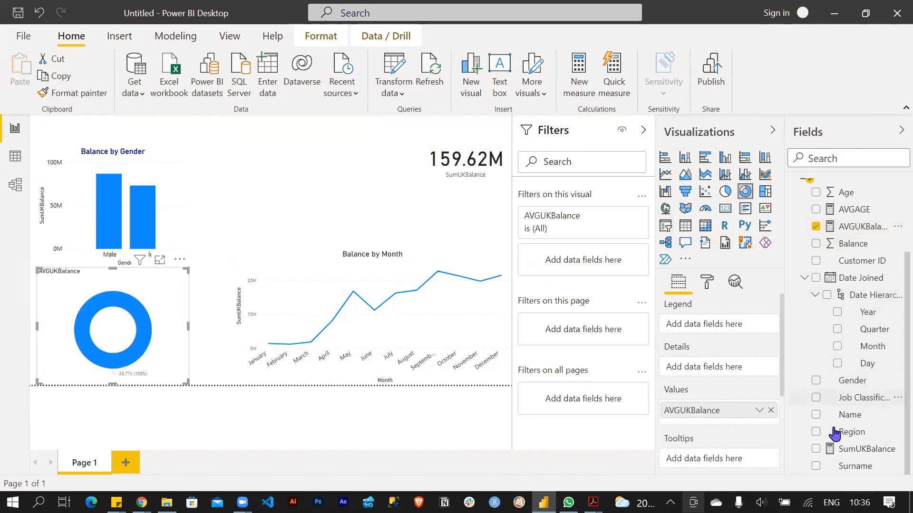
click(816, 399)
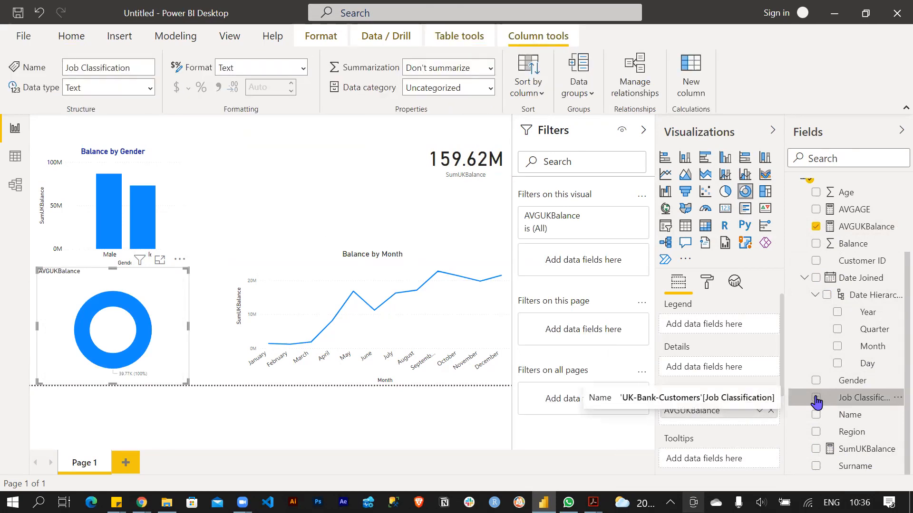
click(817, 401)
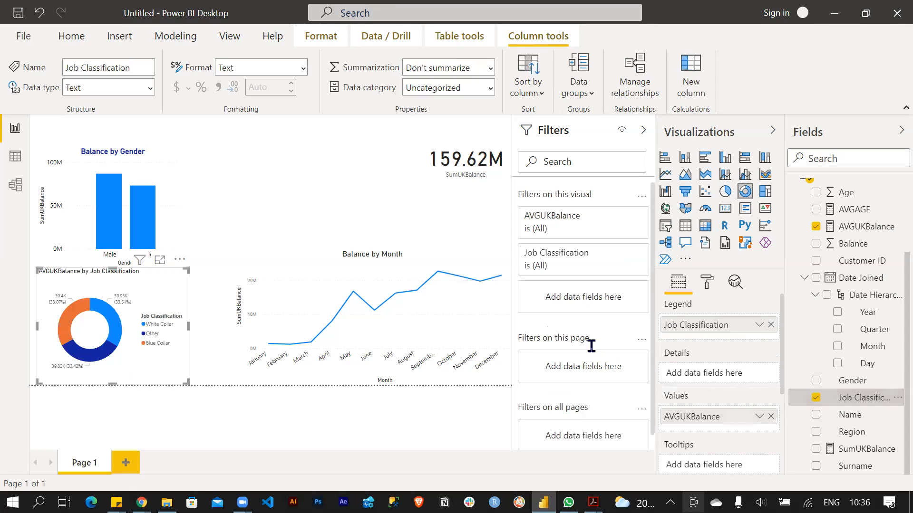
drag(153, 280, 162, 281)
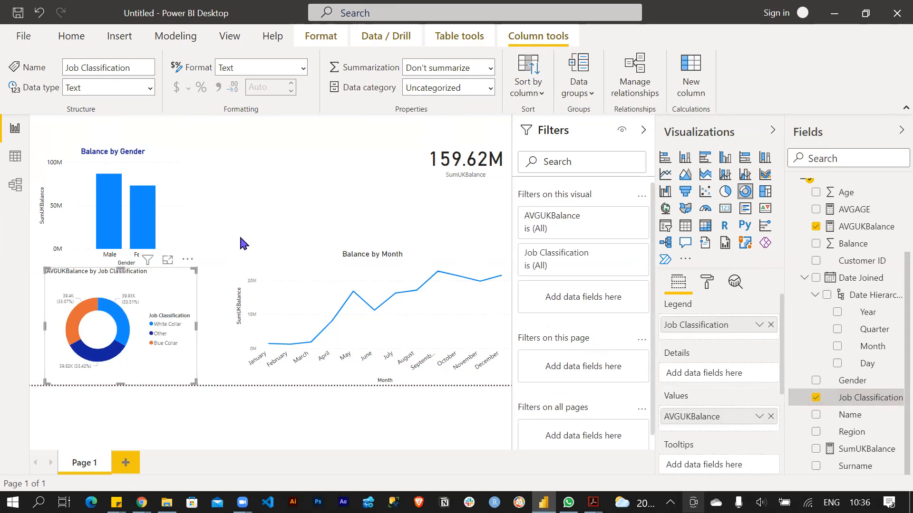
click(247, 198)
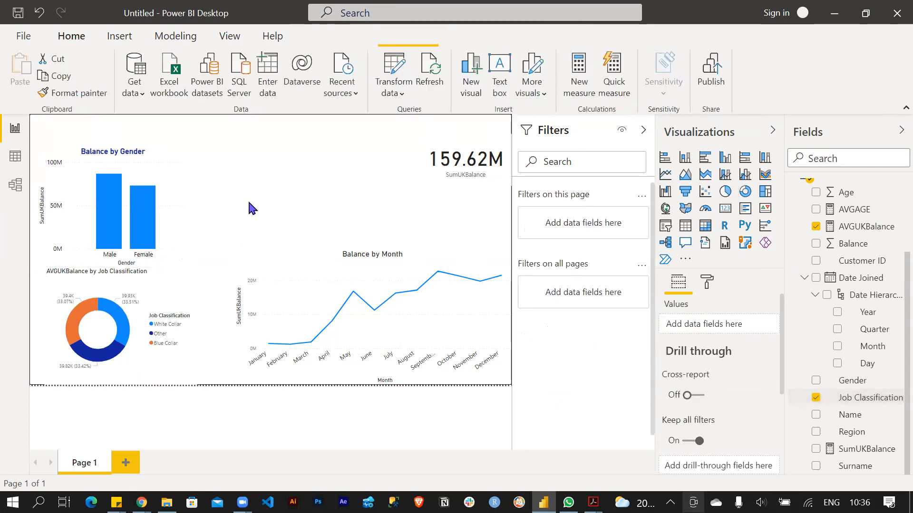
click(107, 274)
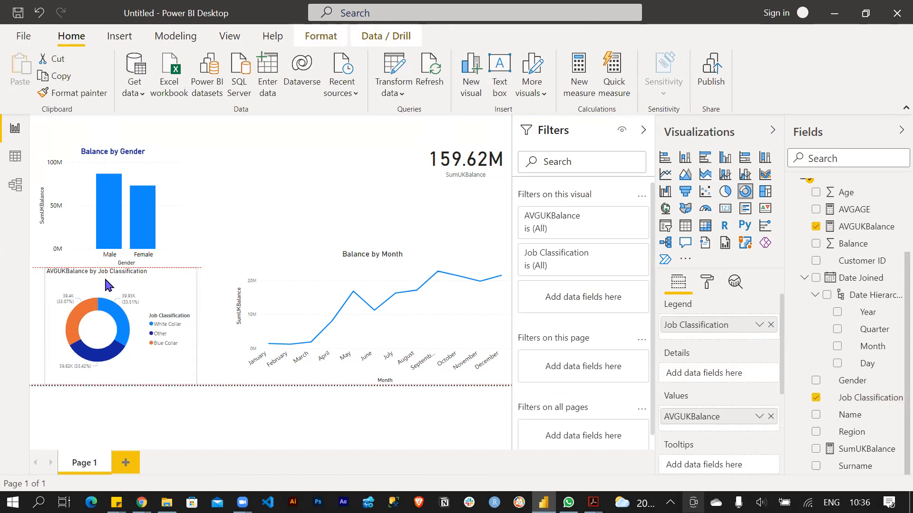
drag(101, 285, 105, 285)
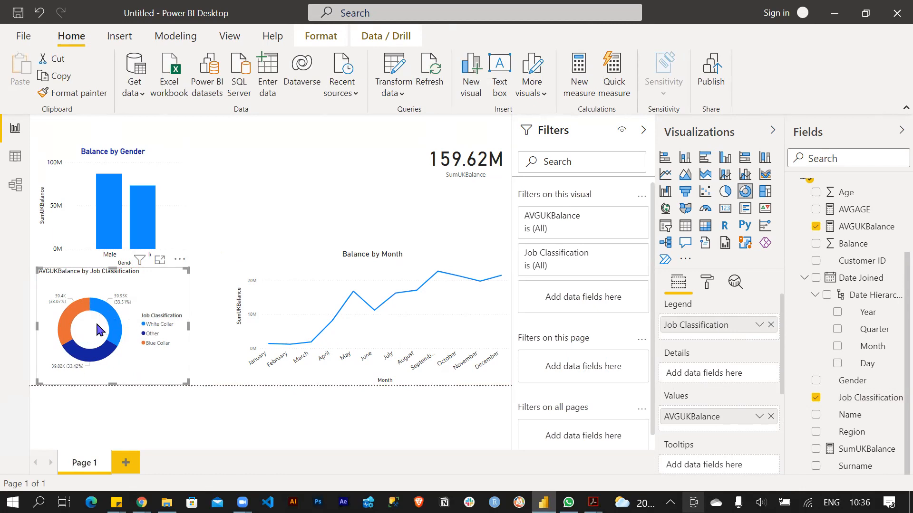
click(290, 185)
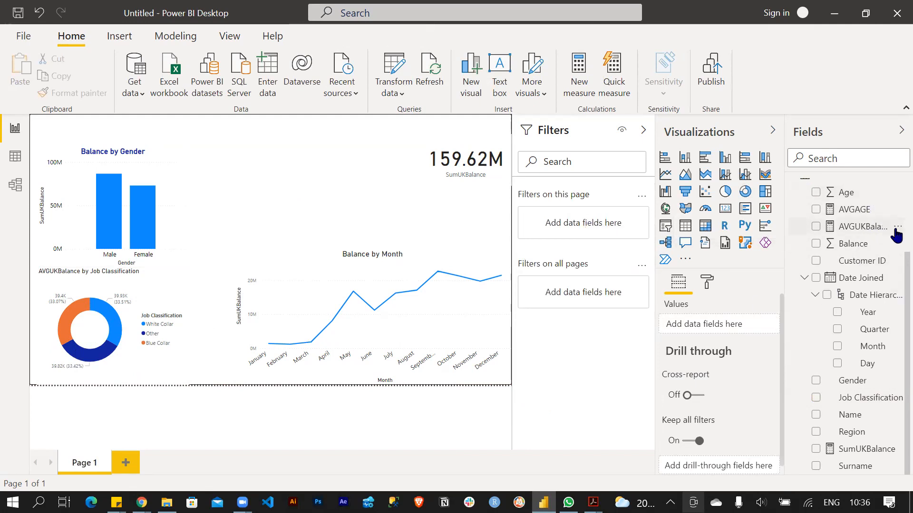
- Insert an empty treemap visual on the report page above the Balance by Month chart
scroll(882, 251, up, 3)
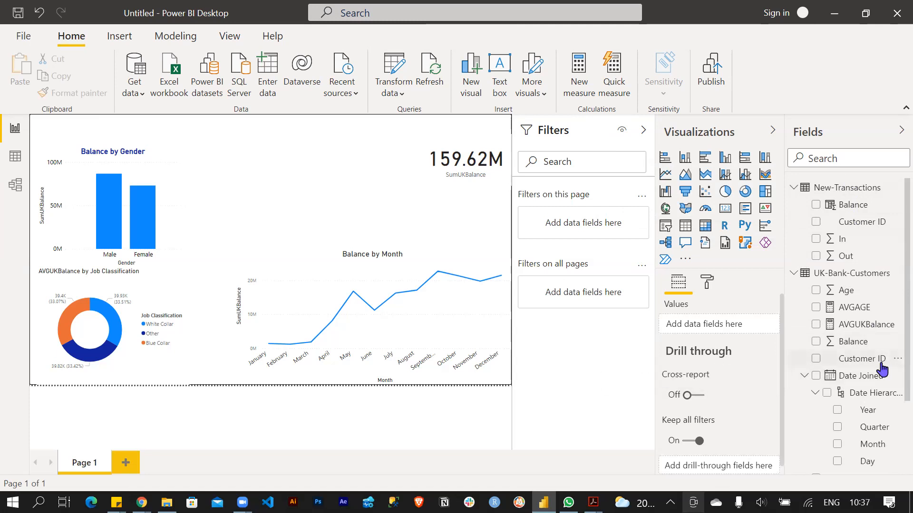
scroll(881, 356, down, 4)
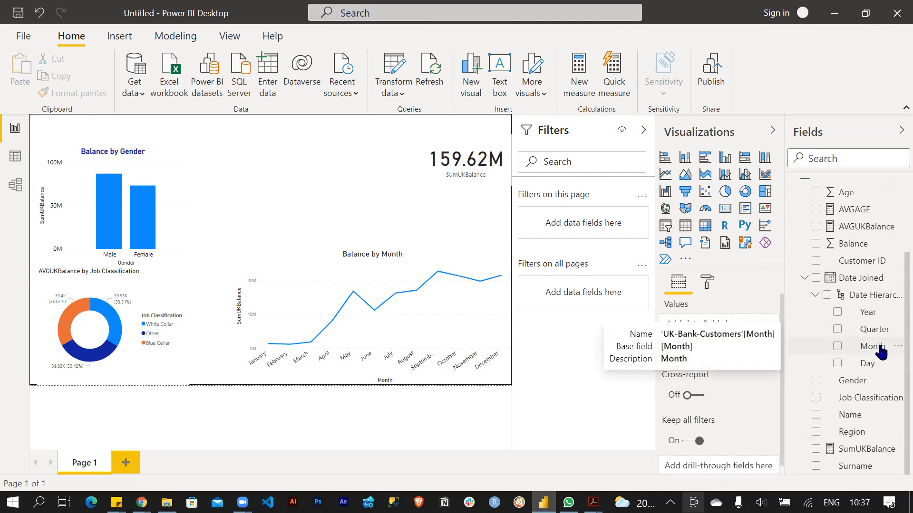
scroll(881, 351, up, 3)
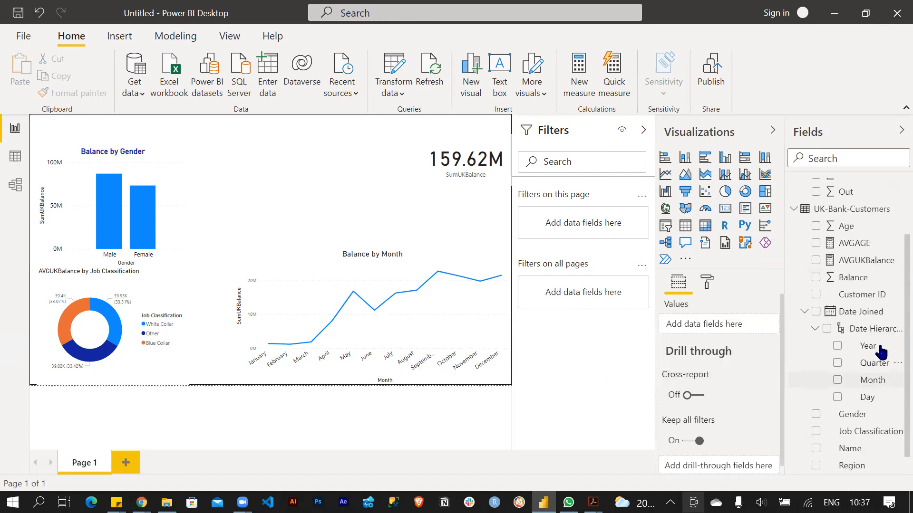
scroll(881, 353, down, 3)
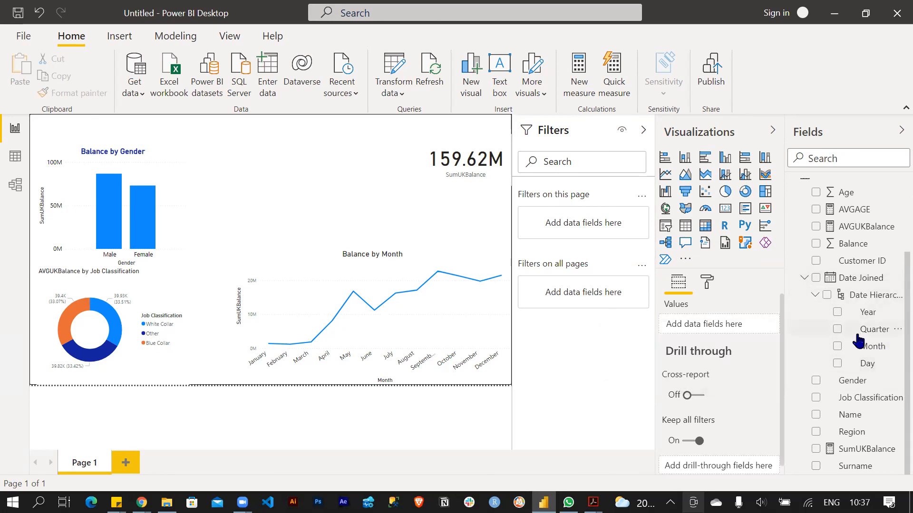
scroll(849, 327, up, 3)
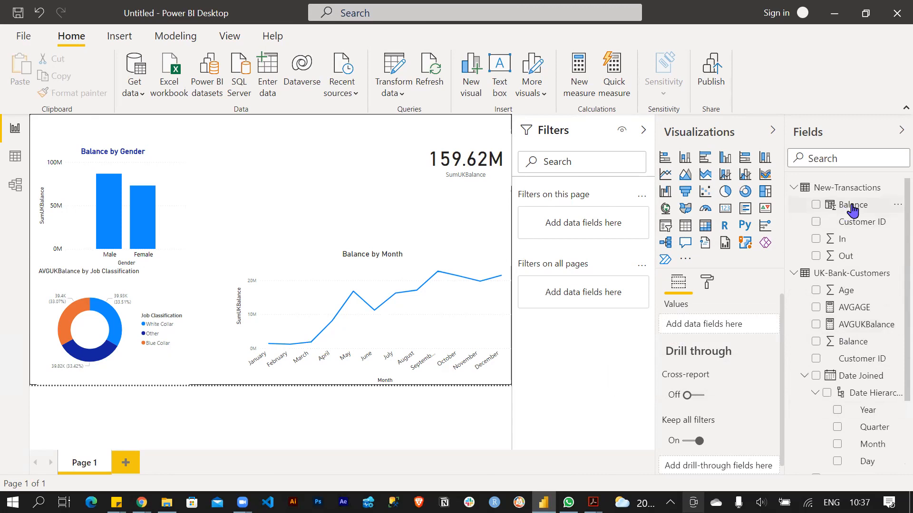
drag(851, 207, 723, 194)
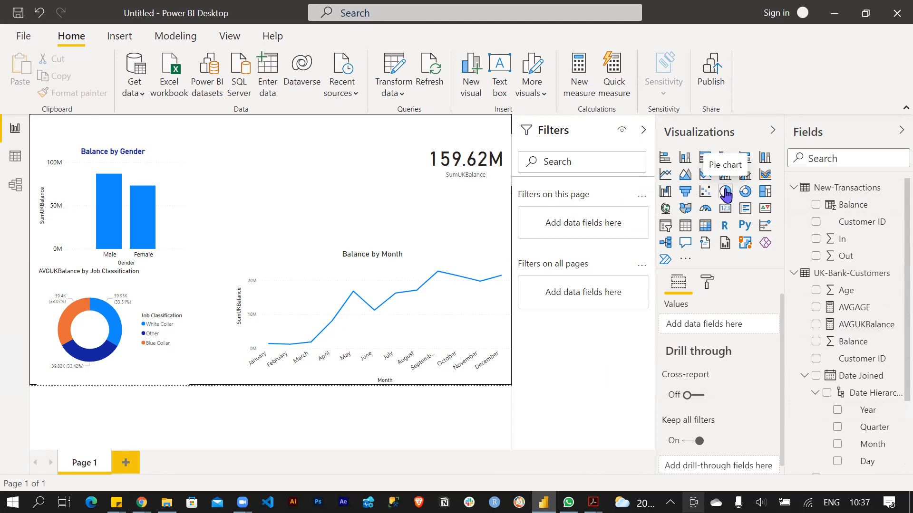
click(764, 192)
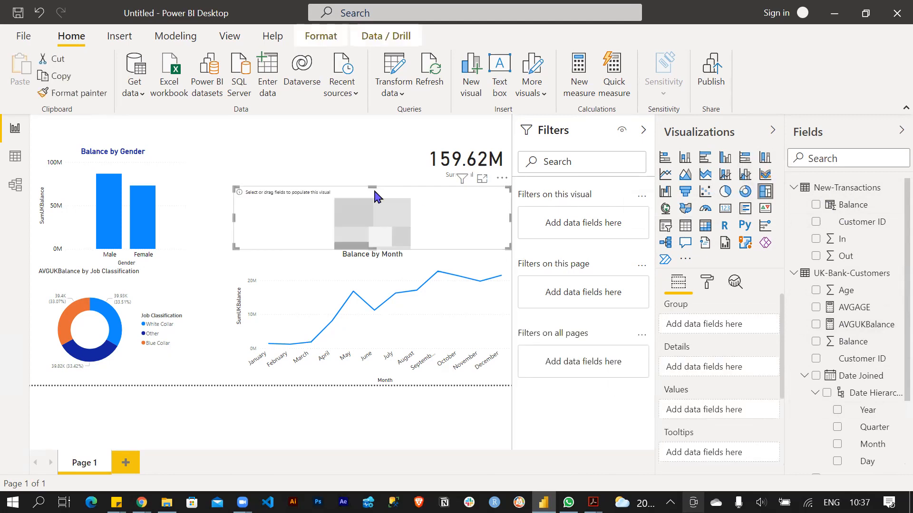
- Narrow the treemap and place it between the Balance by Gender chart and the total balance card
drag(507, 222, 549, 229)
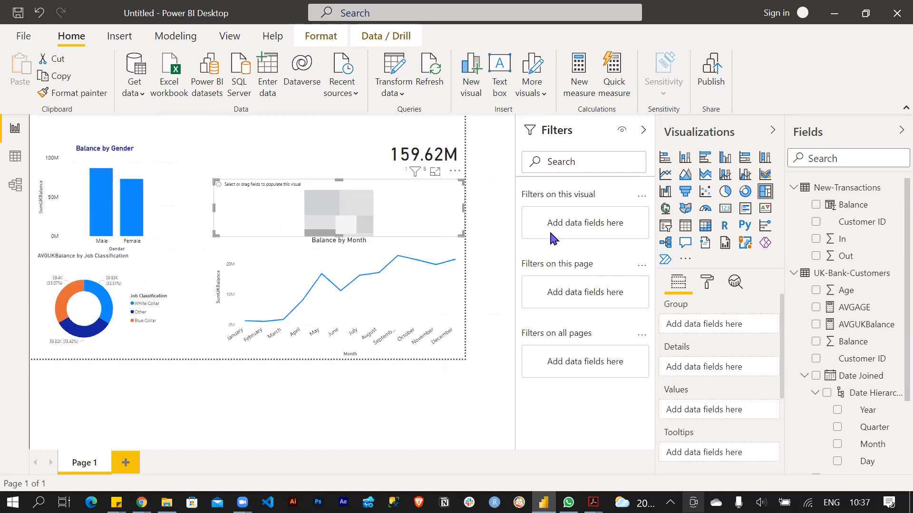
drag(435, 199, 384, 186)
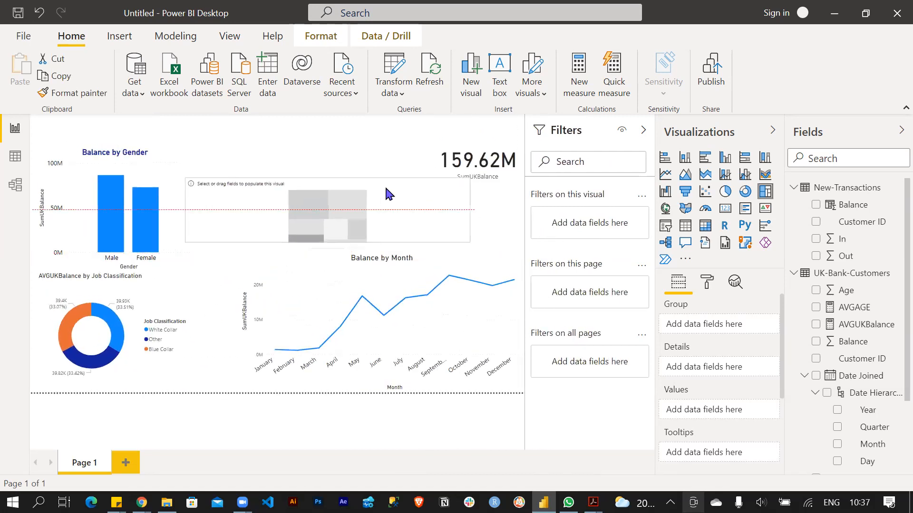
drag(470, 205, 338, 174)
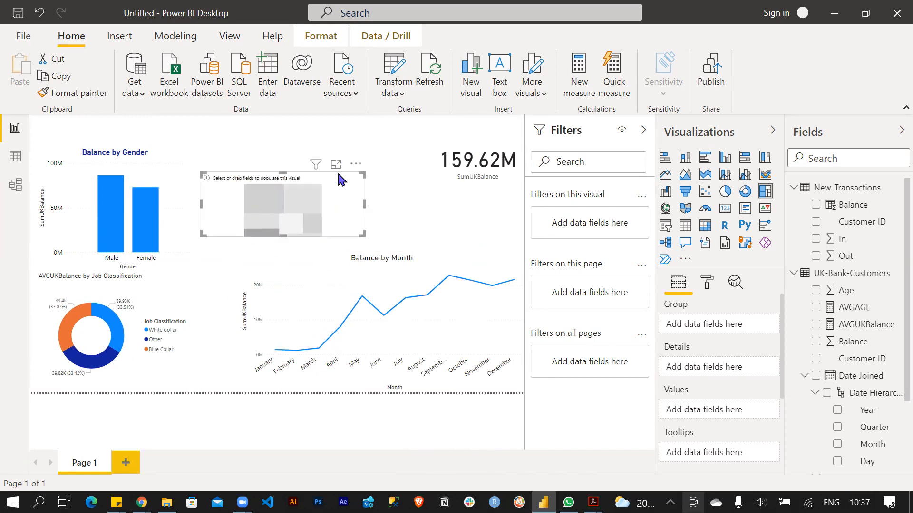
- Populate the treemap with Balance from New-Transactions, broken down by Job Classification from UK-Bank-Customers
click(816, 207)
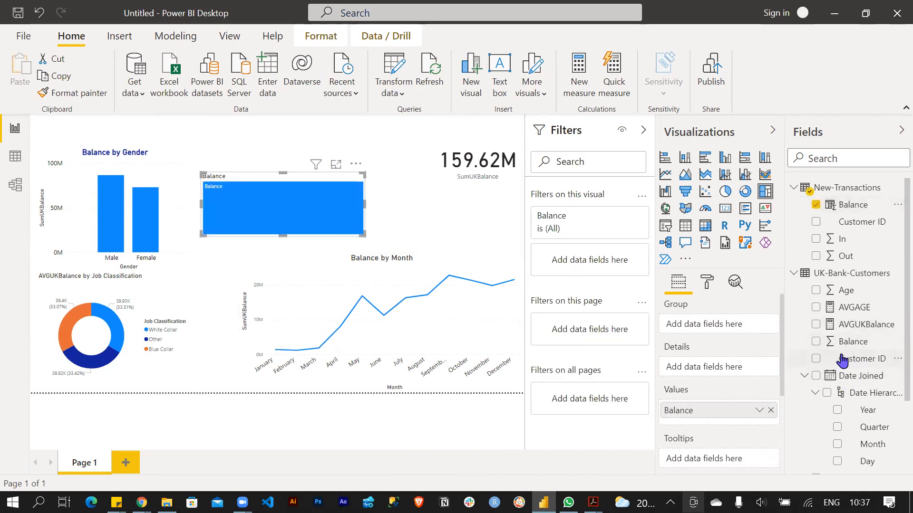
scroll(842, 361, down, 3)
click(815, 381)
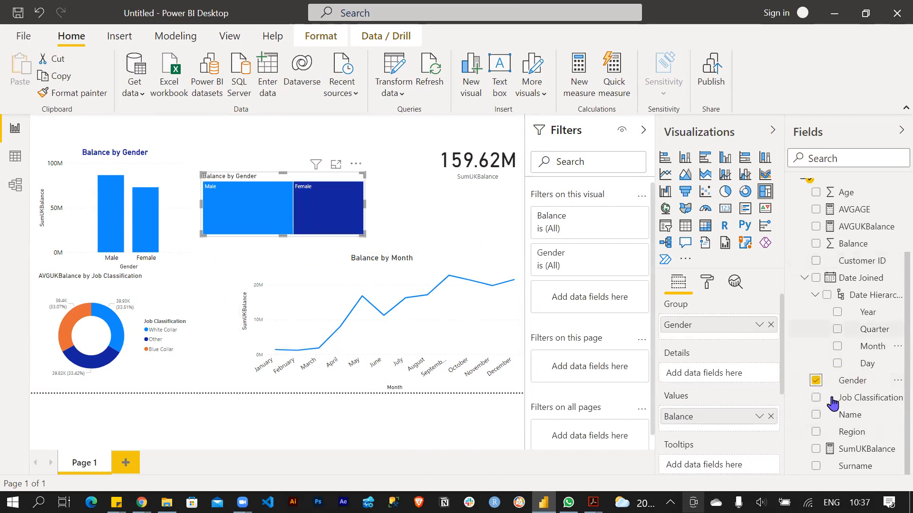
click(816, 381)
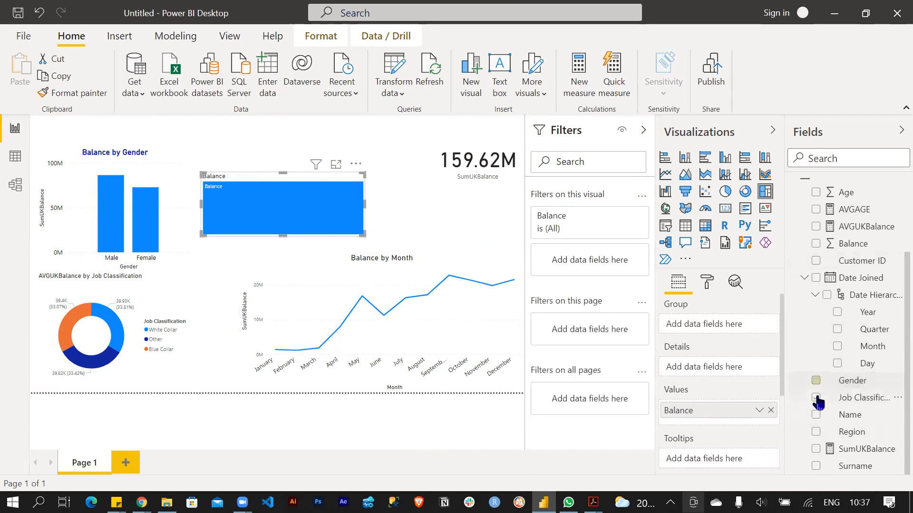
click(817, 399)
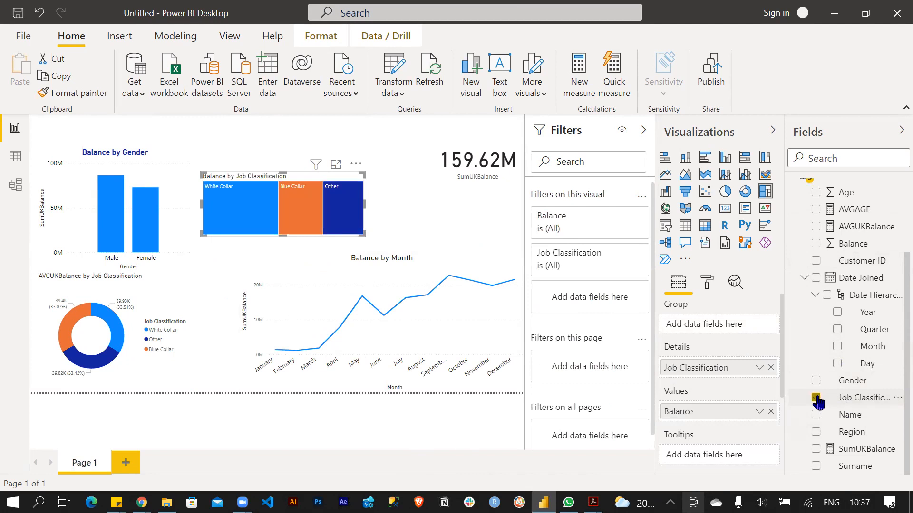
click(406, 147)
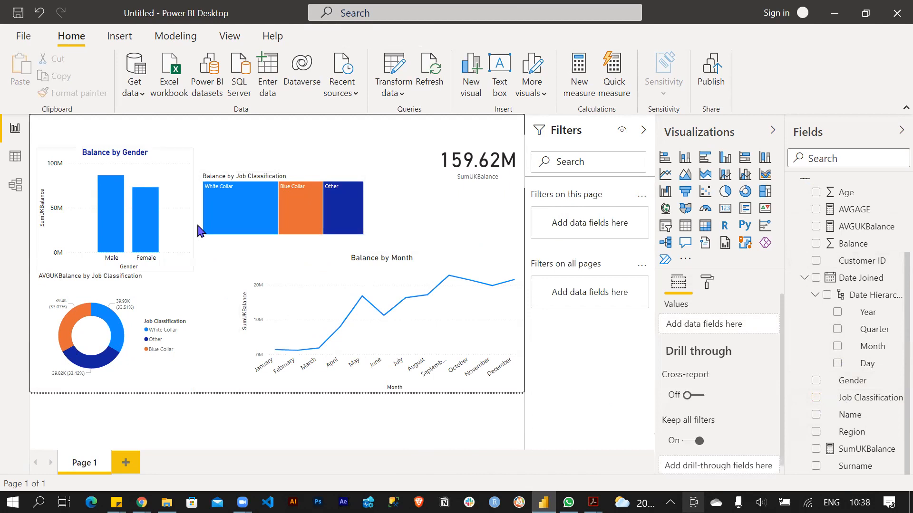
- Turn off the background of the Balance by Job Classification treemap
click(265, 180)
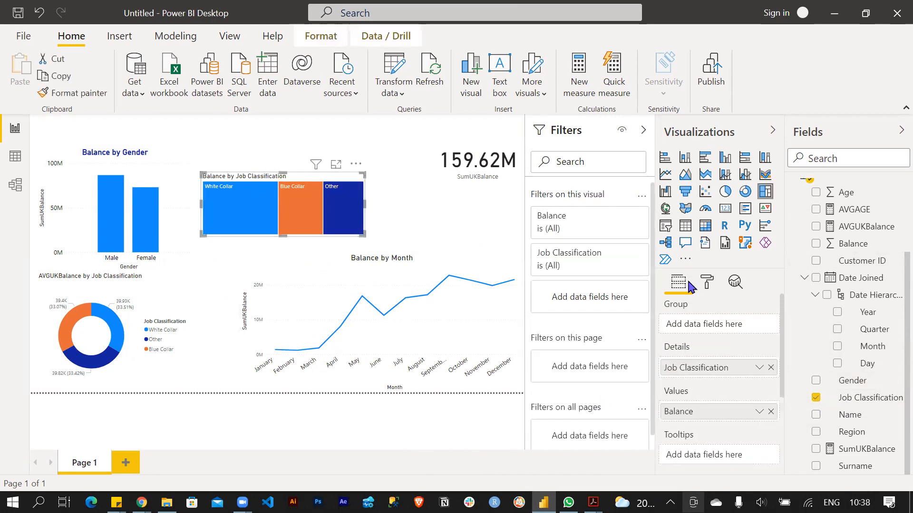
click(707, 282)
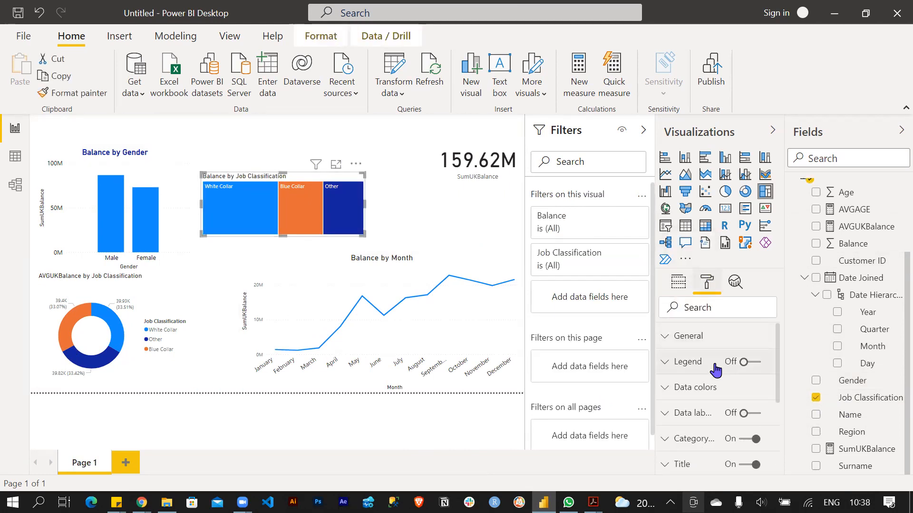
scroll(743, 420, down, 3)
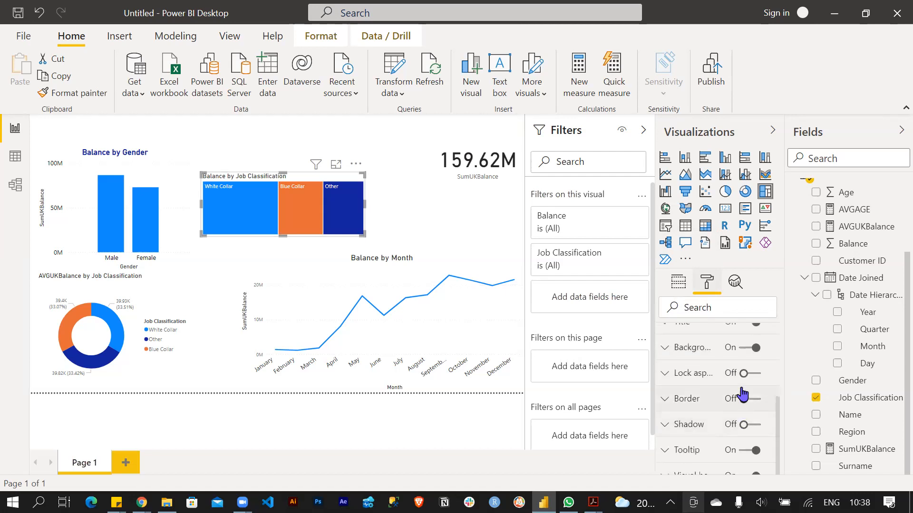
click(743, 348)
- Set the title font color of the Balance by Job Classification treemap to the dark blue theme color
scroll(687, 390, up, 4)
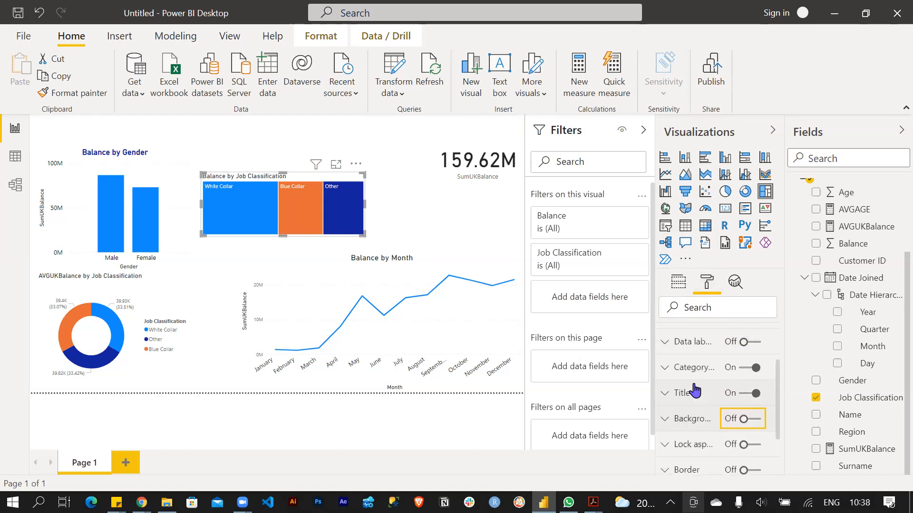
scroll(684, 395, down, 3)
click(680, 395)
scroll(689, 406, down, 3)
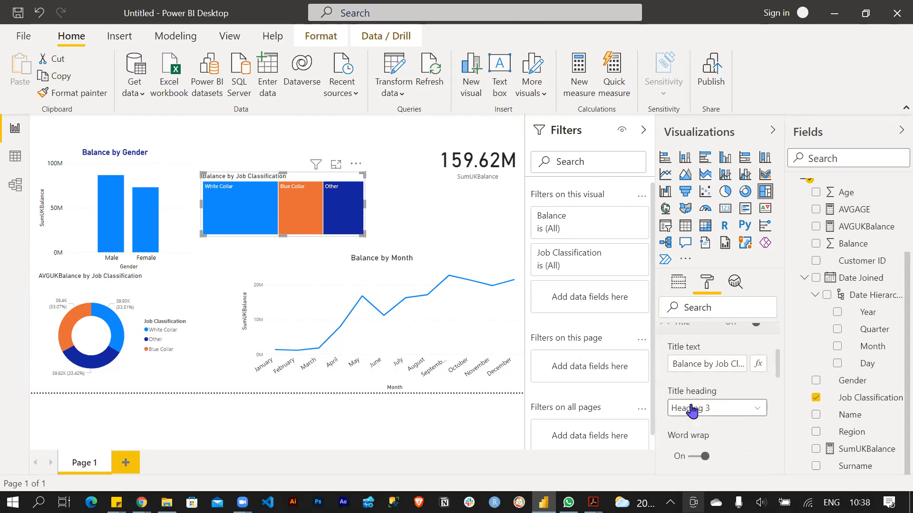
scroll(691, 410, down, 2)
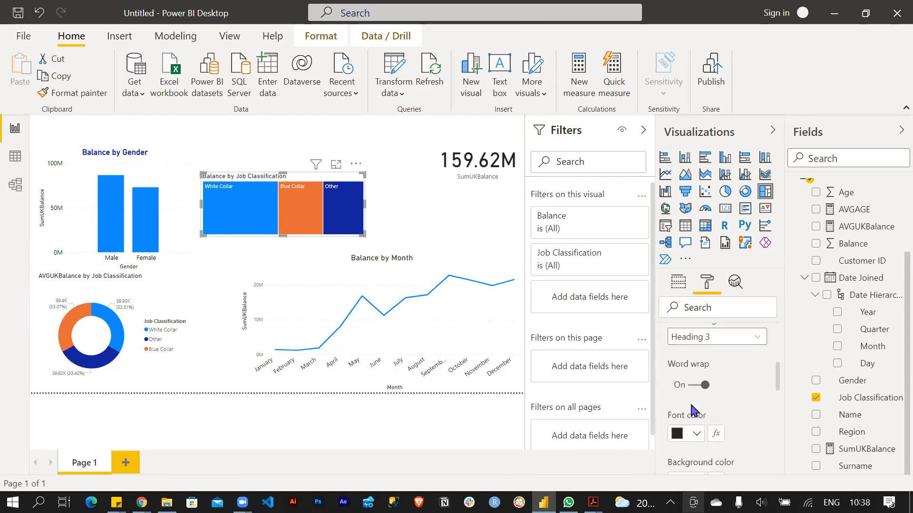
scroll(694, 402, down, 2)
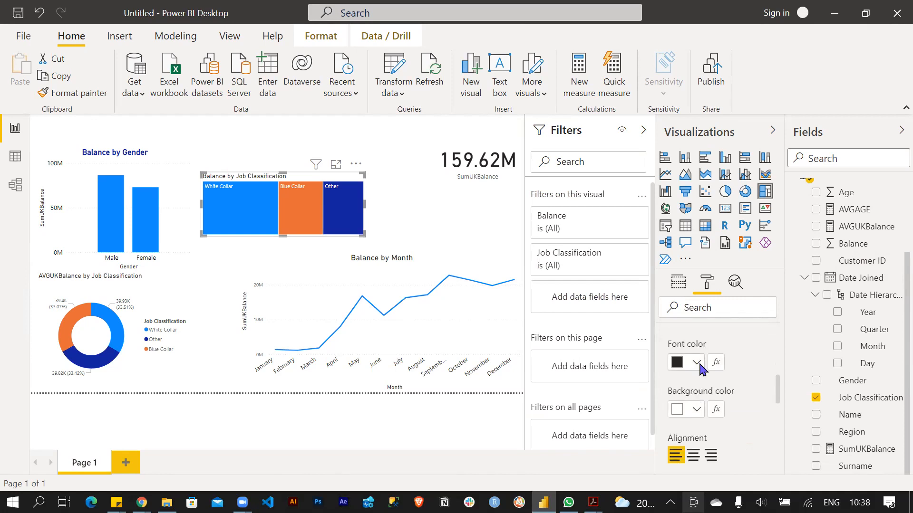
click(696, 363)
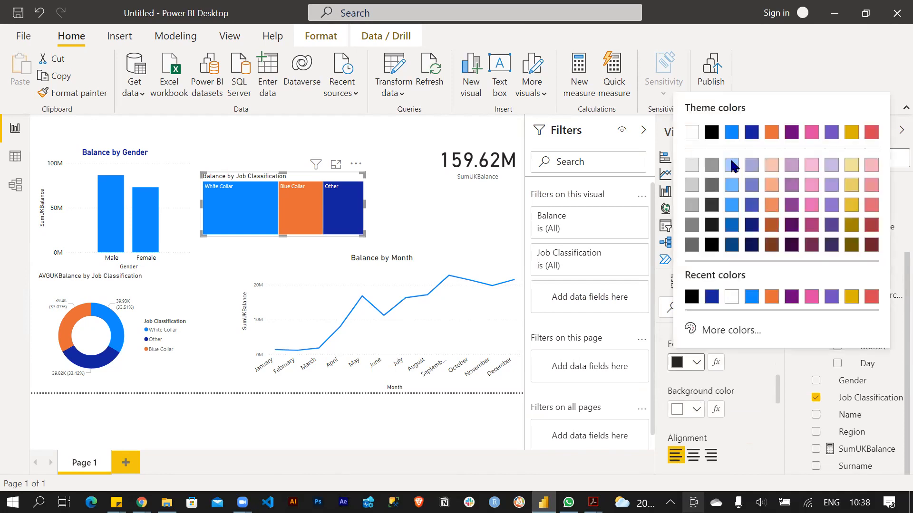
click(751, 134)
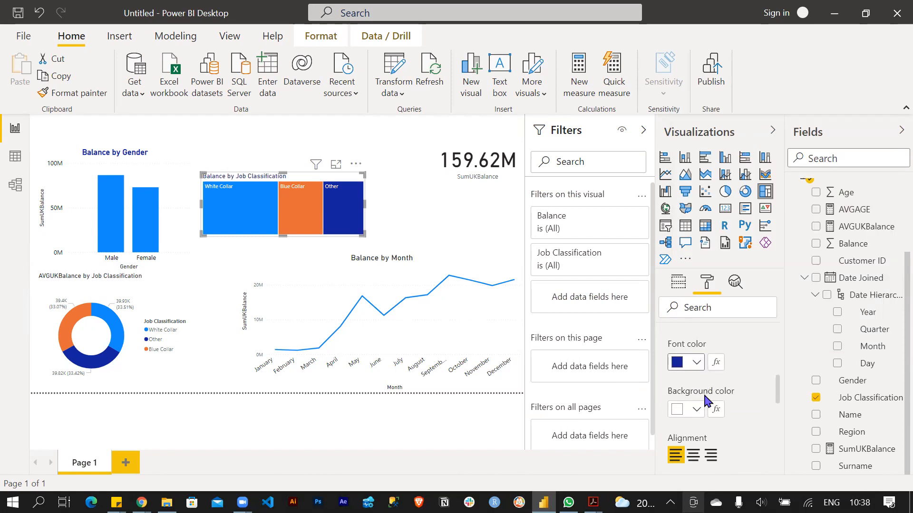
- Center the treemap's title, set its text size to 16 pt and make it bold
scroll(707, 401, down, 2)
click(692, 384)
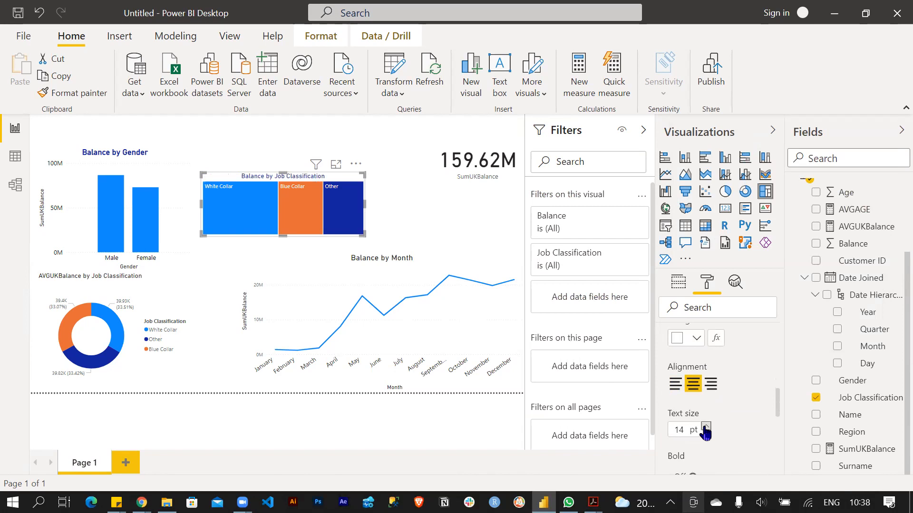
click(706, 428)
click(705, 428)
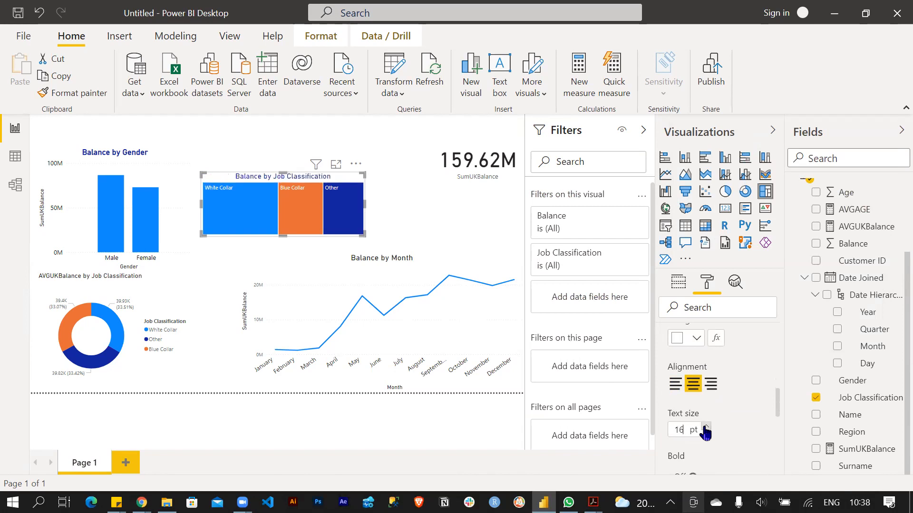
scroll(706, 430, down, 2)
click(701, 406)
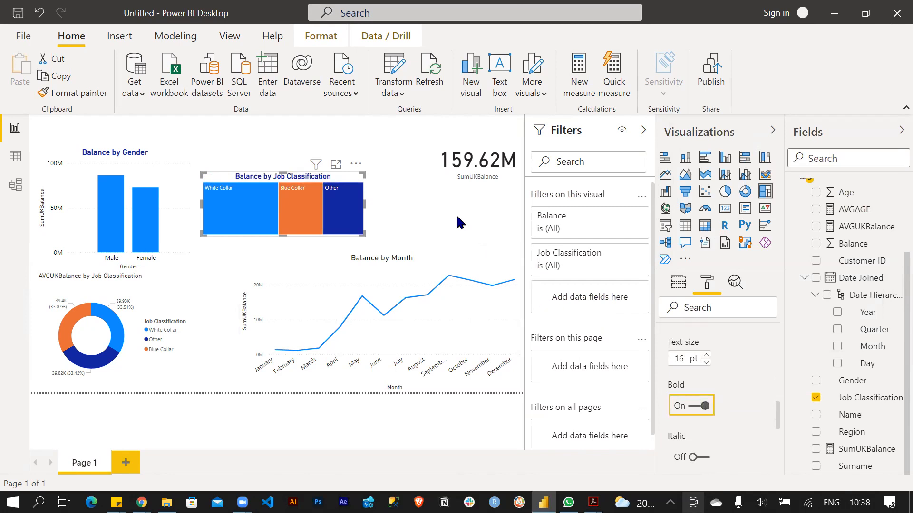
click(446, 222)
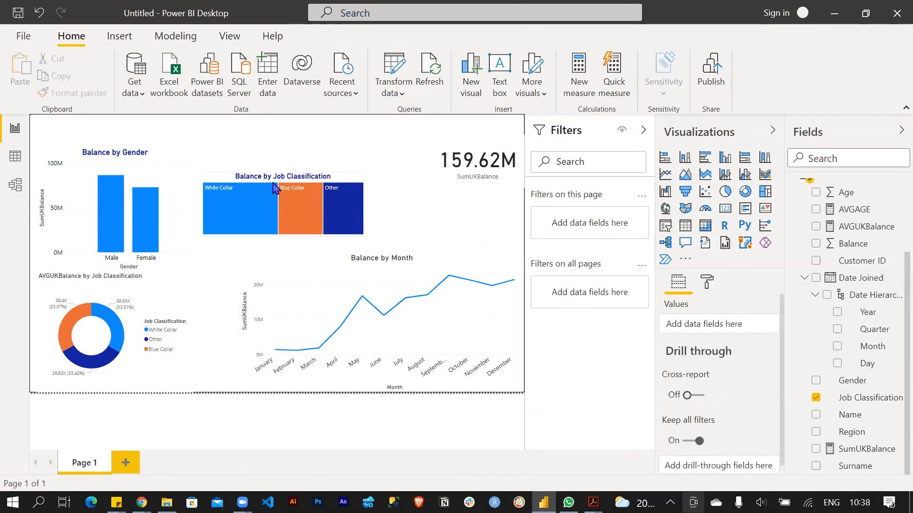
- Enlarge the treemap until its top aligns with the Balance by Gender chart, and clear the Blue Collar cross-highlighting
click(222, 176)
drag(201, 173, 186, 149)
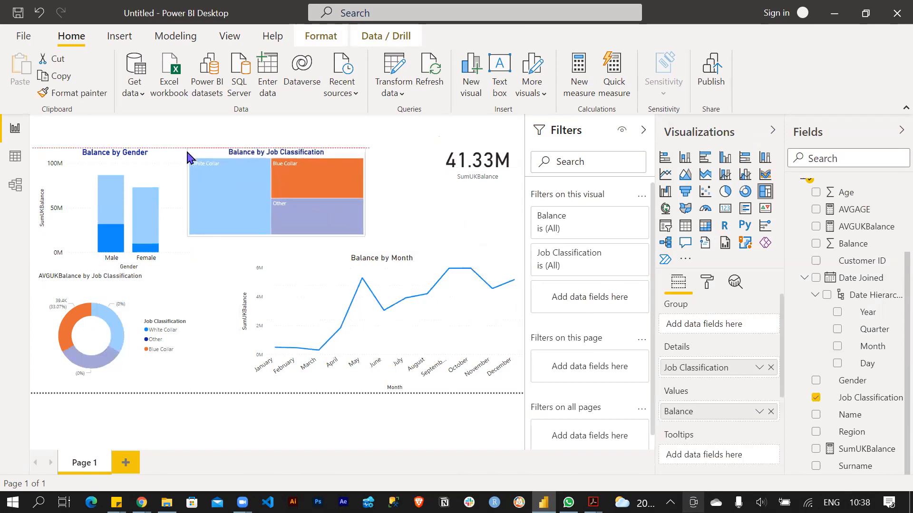
click(415, 185)
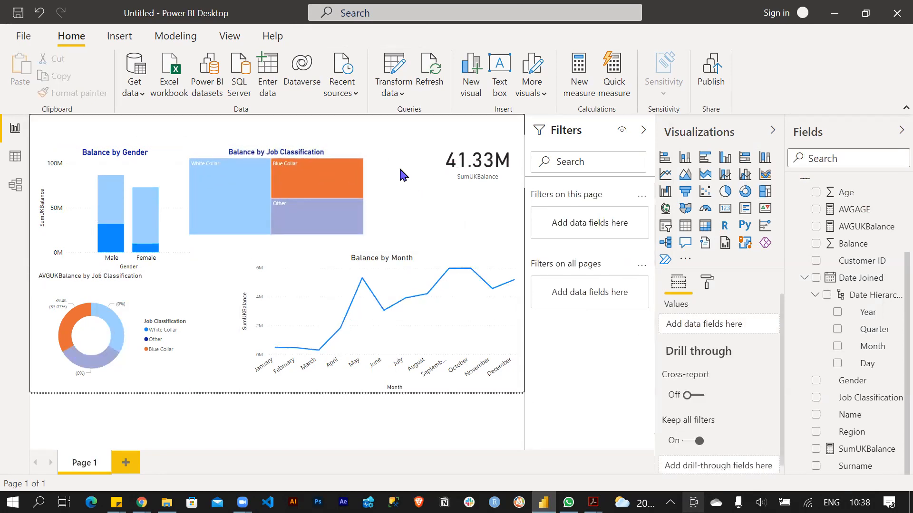
click(347, 175)
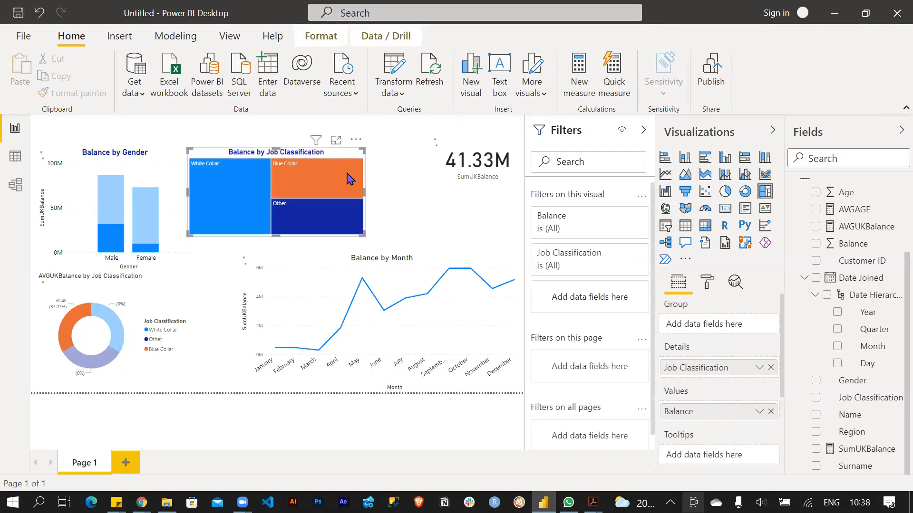
click(348, 174)
click(351, 174)
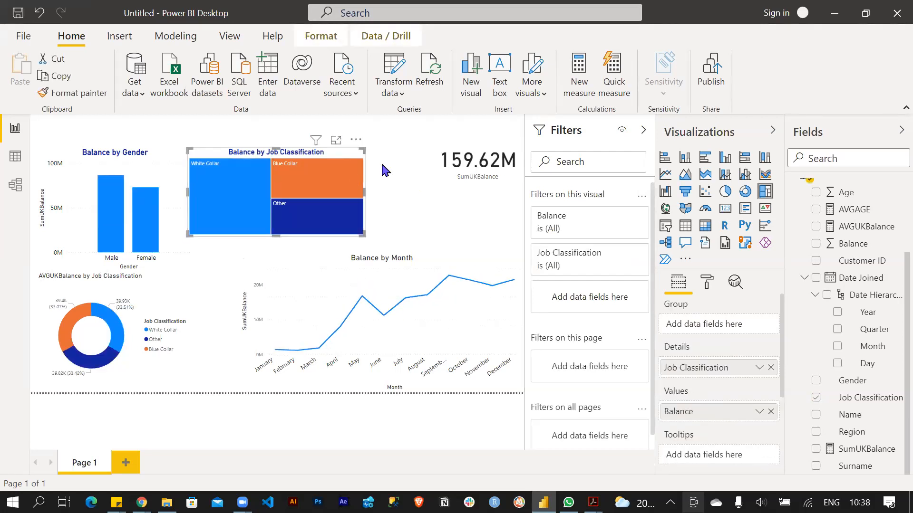
click(384, 165)
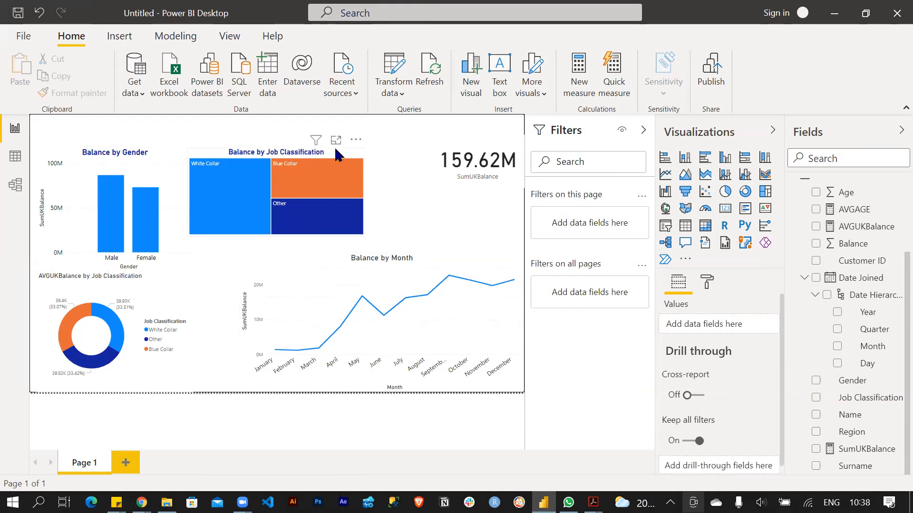
- Move the treemap slightly down and place the total balance card lower and closer beside it
drag(337, 152, 340, 163)
drag(468, 161, 447, 184)
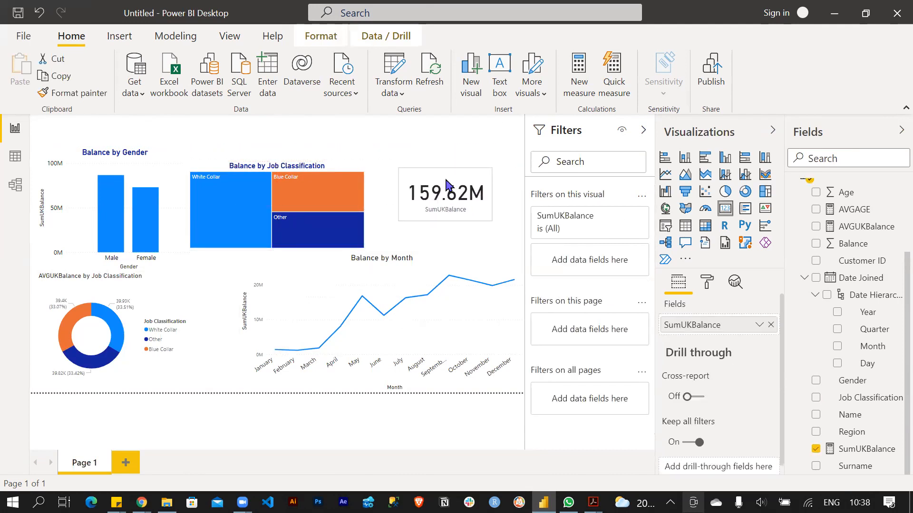
click(431, 141)
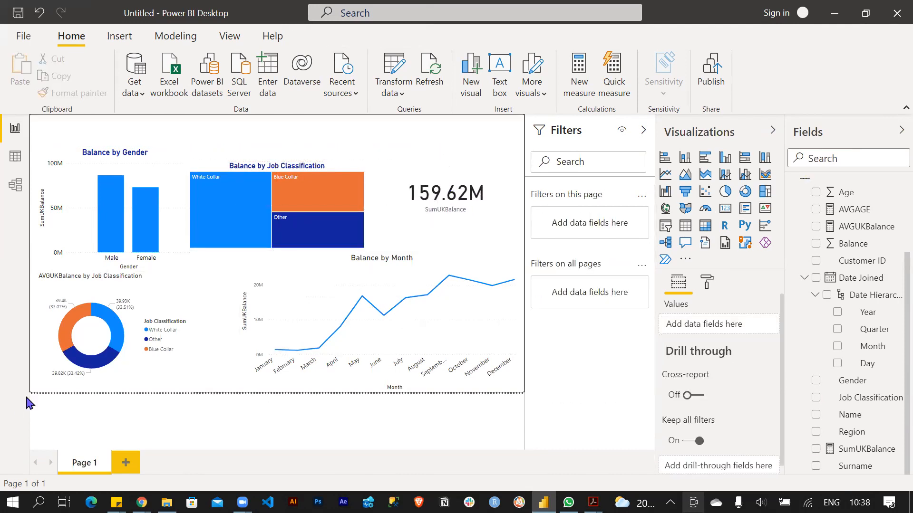
- Set the title font color of the AVGUKBalance by Job Classification donut chart to the dark blue theme color
click(102, 282)
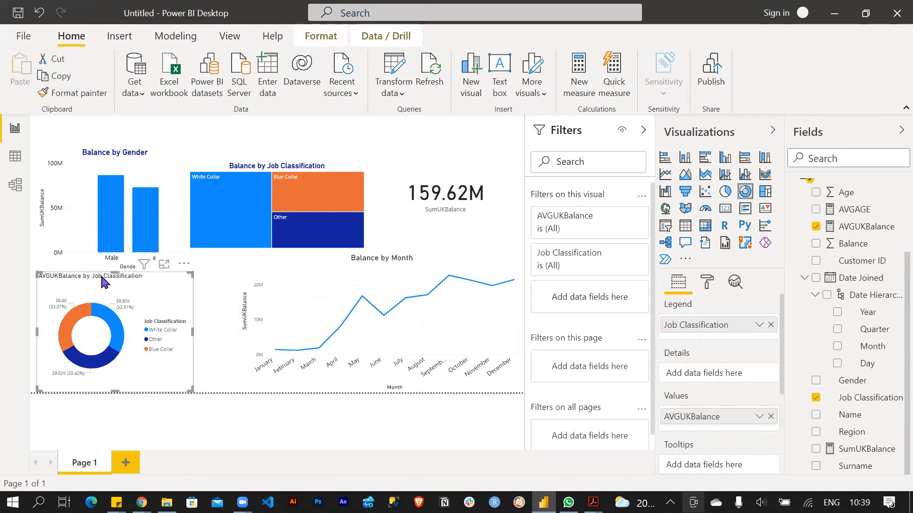
click(709, 284)
scroll(708, 375, down, 3)
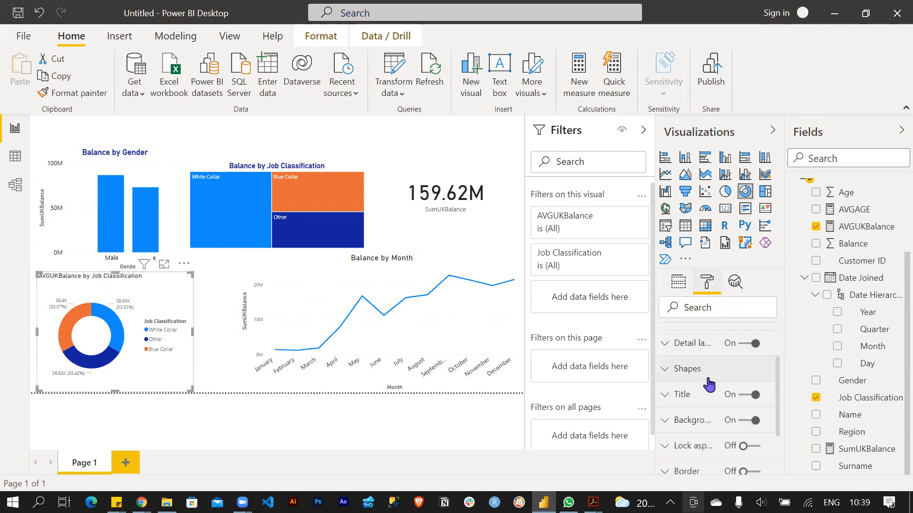
click(678, 394)
scroll(681, 394, down, 3)
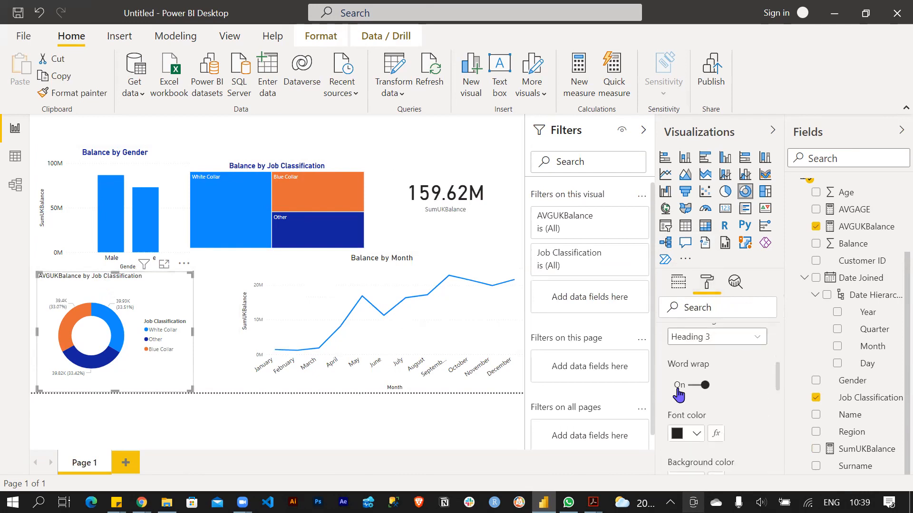
scroll(680, 393, down, 3)
scroll(681, 392, up, 2)
scroll(683, 391, down, 1)
scroll(683, 390, up, 1)
click(698, 433)
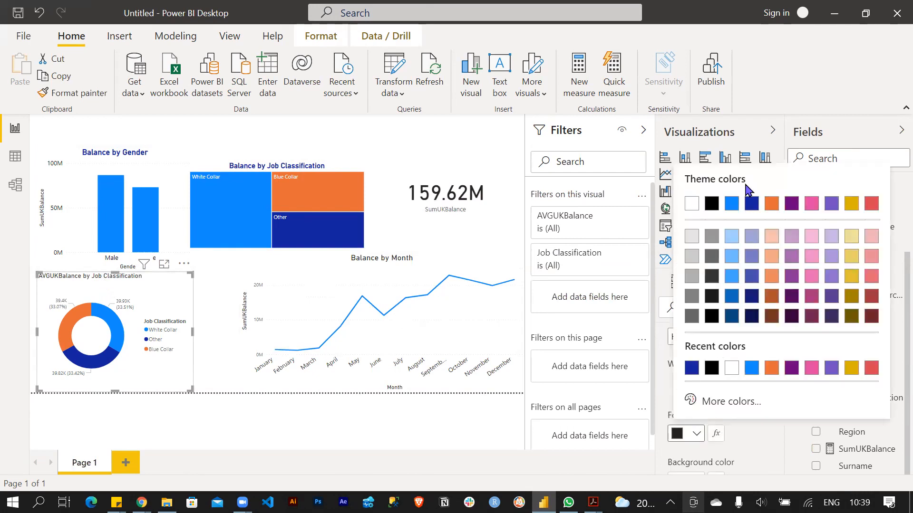
click(750, 205)
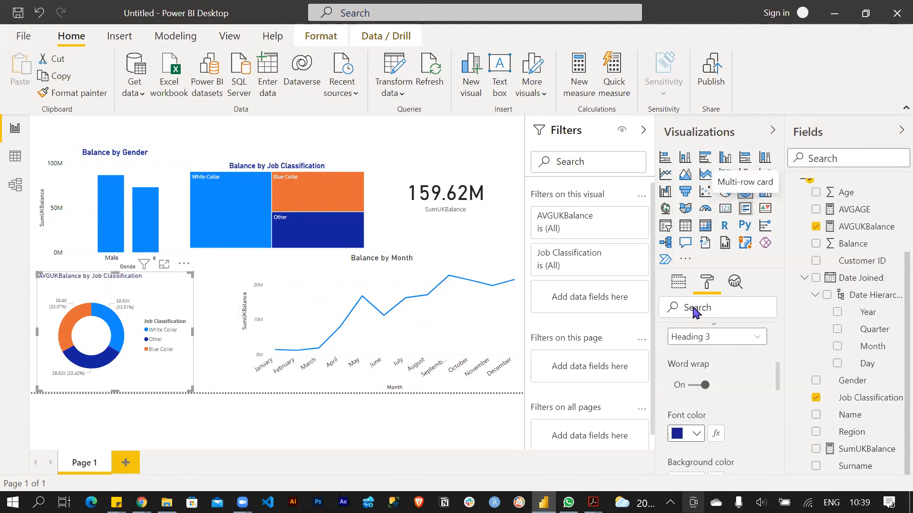
- Change the donut chart's title text to Average Balance by Job Classification
scroll(691, 371, down, 3)
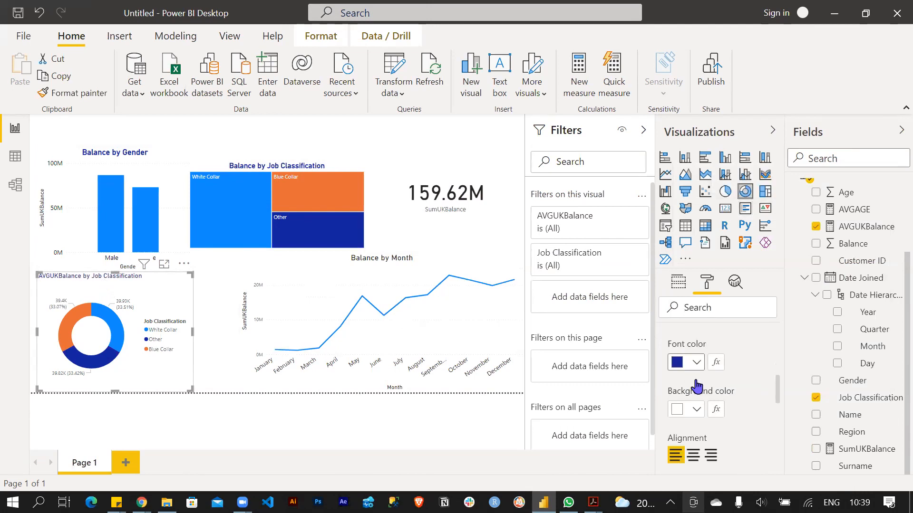
scroll(695, 385, up, 5)
drag(699, 435, 670, 435)
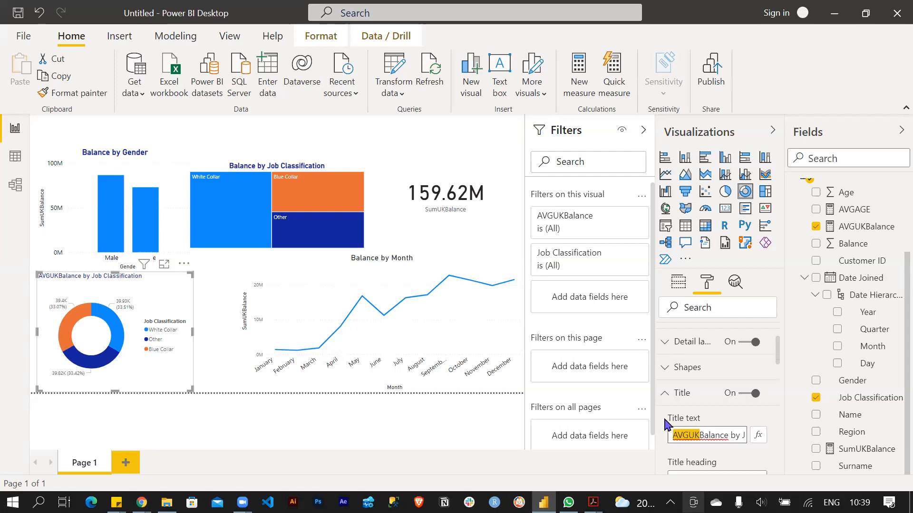
text(Average)
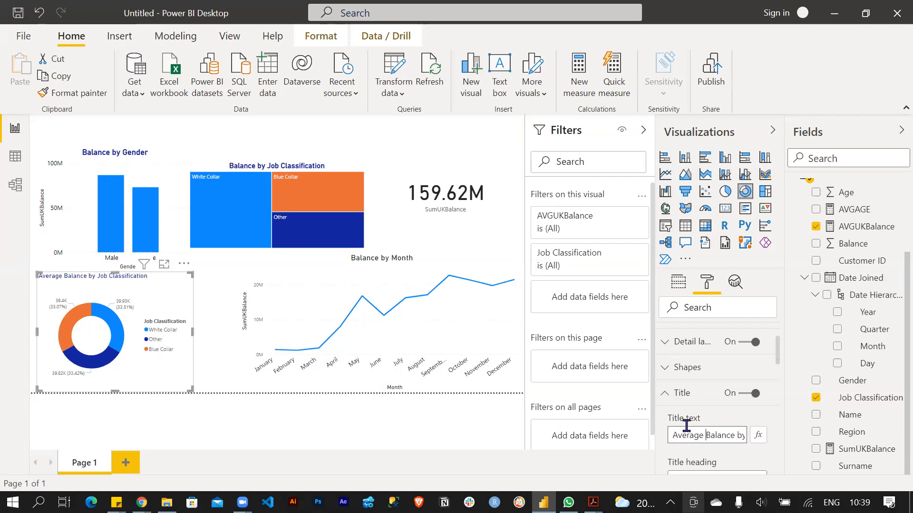
- Center the donut chart's title, set its text size to 16 pt and make it bold
scroll(711, 430, down, 3)
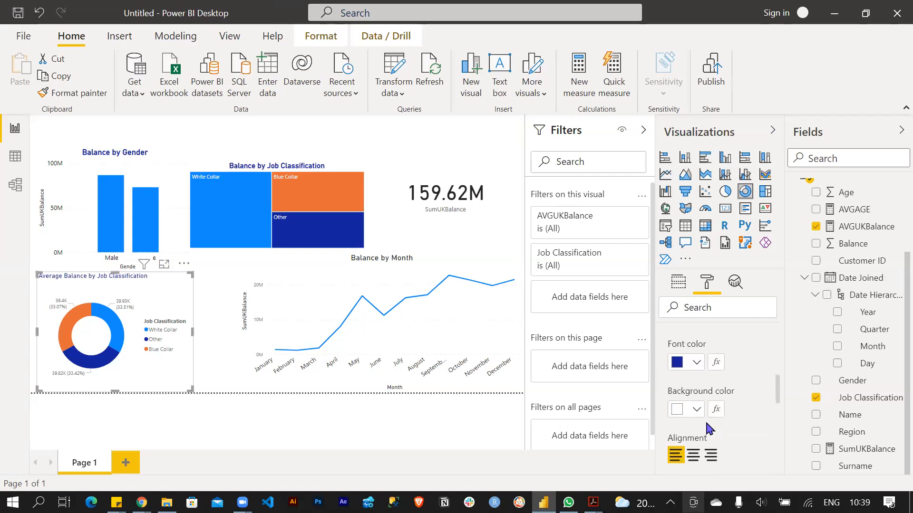
click(695, 455)
scroll(709, 412, down, 1)
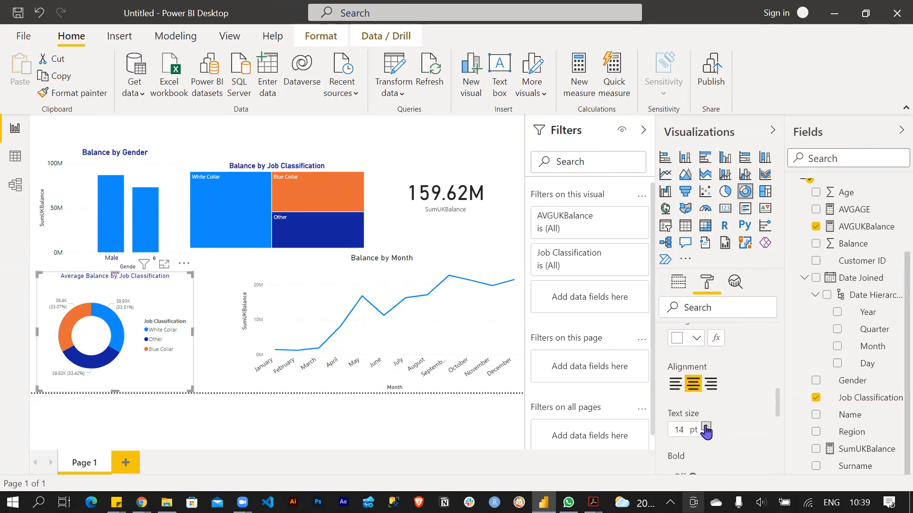
click(705, 426)
click(705, 426)
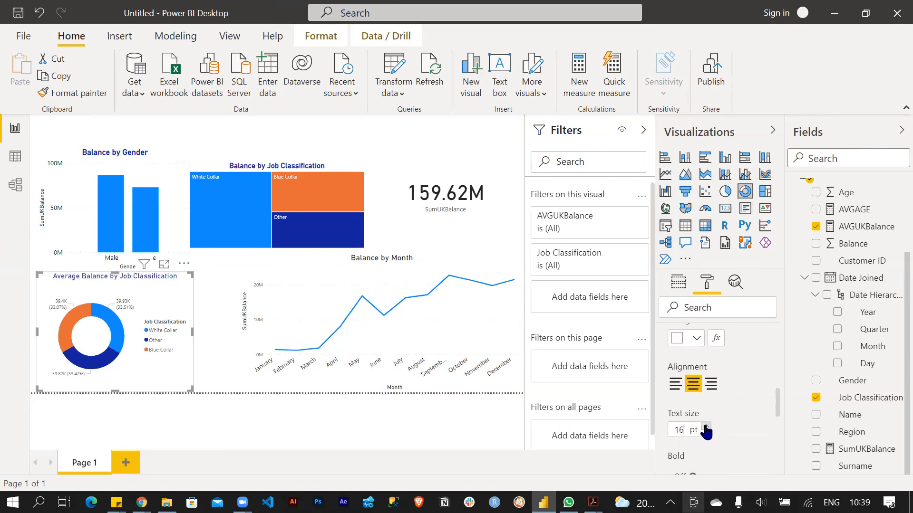
scroll(705, 432, down, 1)
click(703, 407)
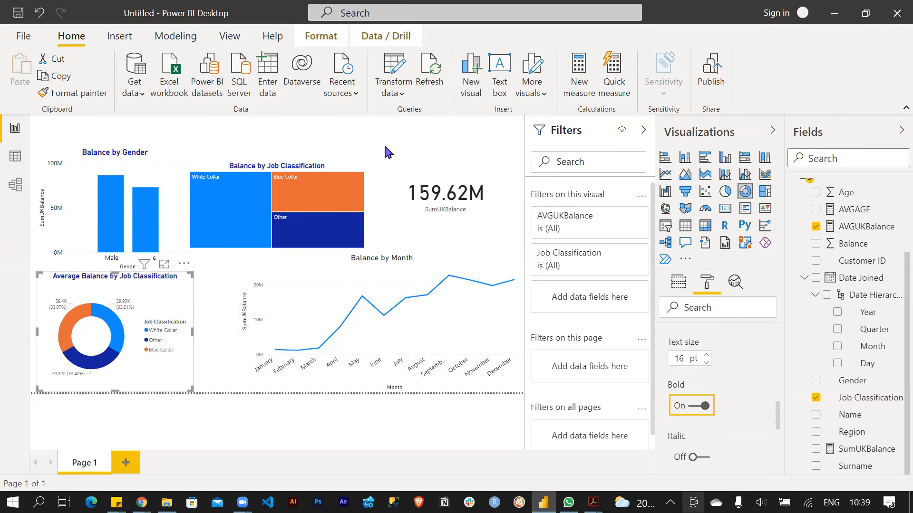
click(351, 131)
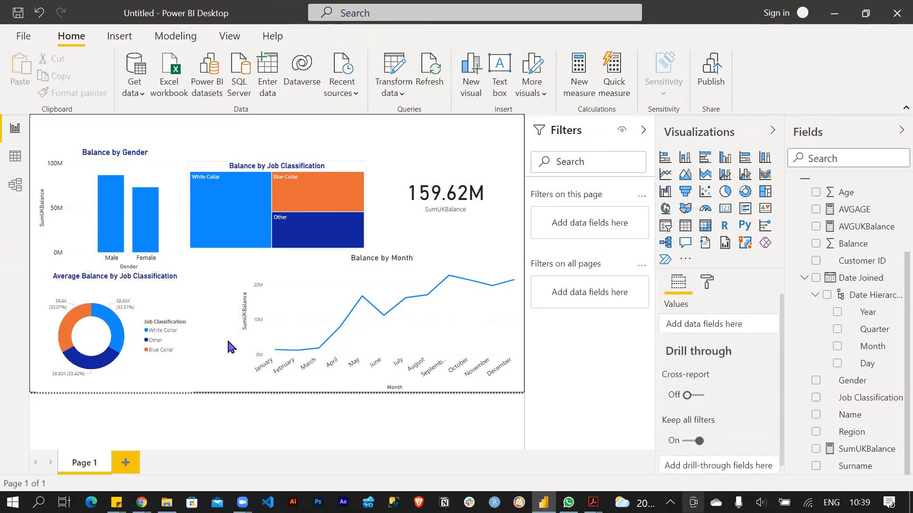
- Nudge the Balance by Job Classification treemap slightly further down on the report page
mouse_move(230, 221)
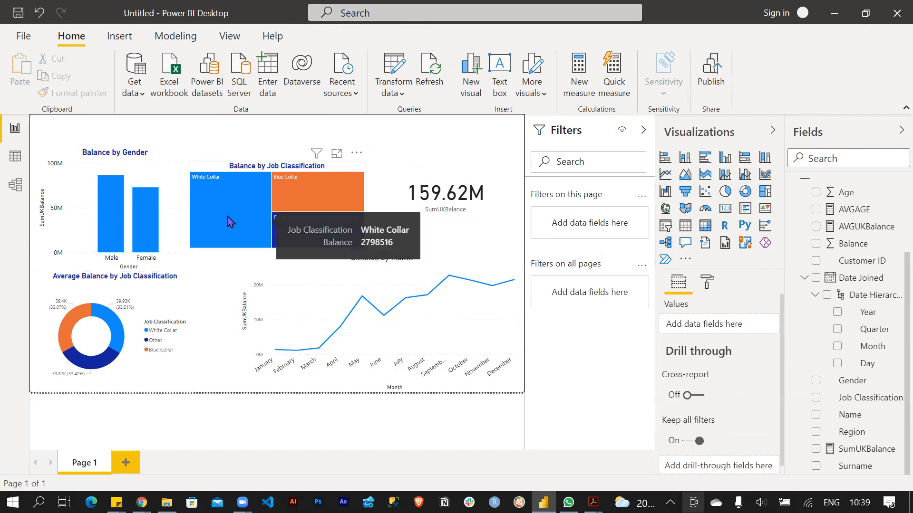
mouse_move(330, 245)
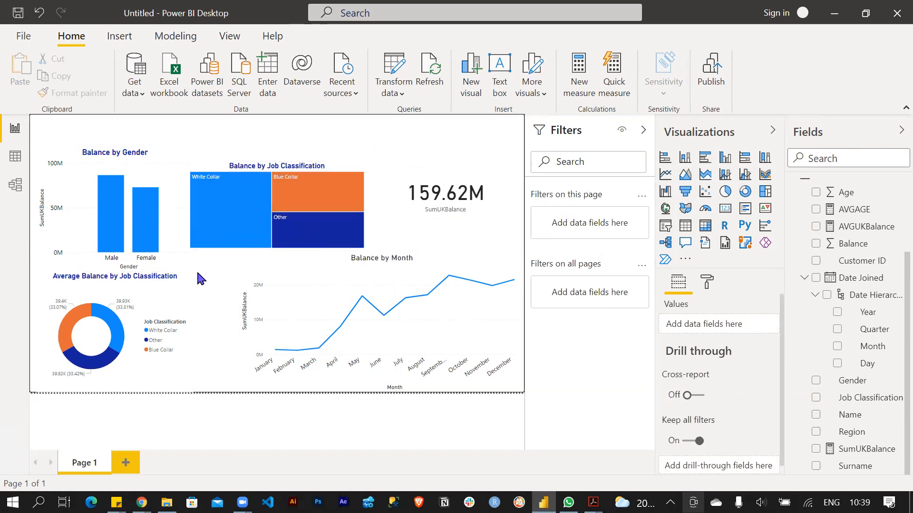
click(268, 168)
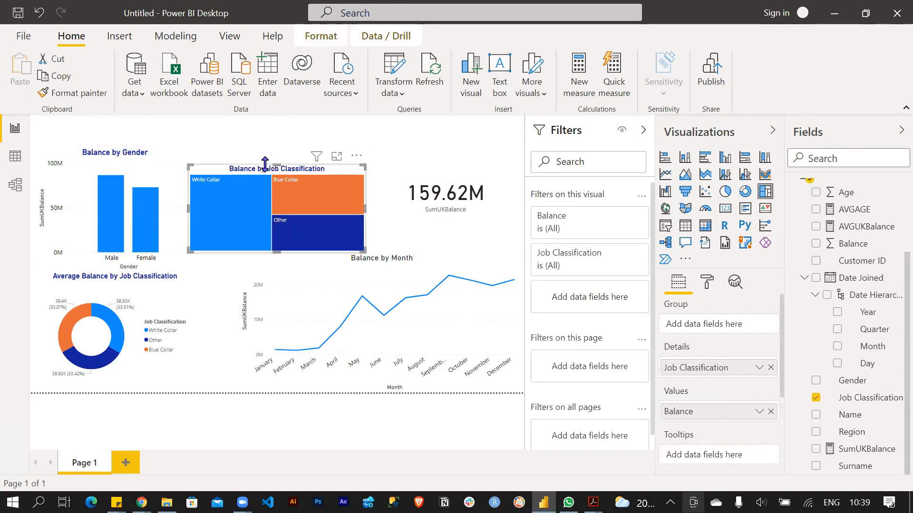
click(425, 138)
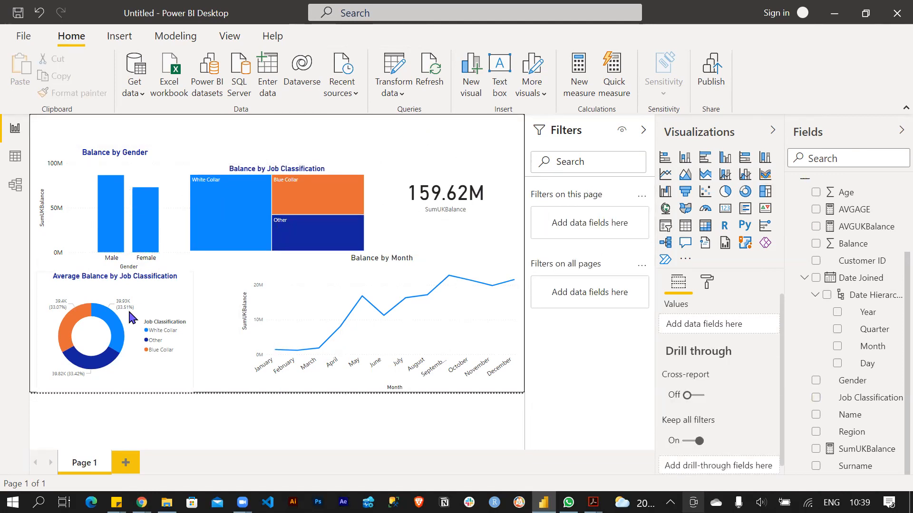
- Cross-filter the report page by the White Collar segment of the treemap
click(218, 201)
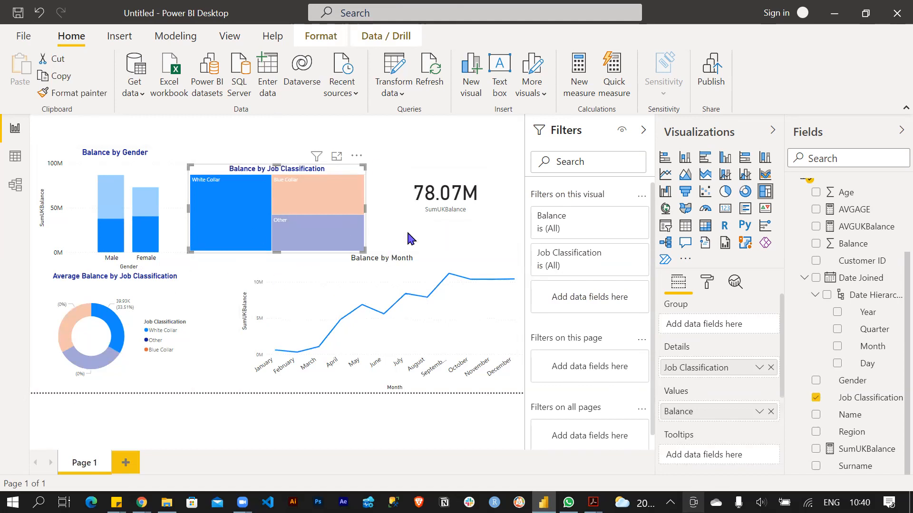
- Clear the White Collar cross-filter from the report page
click(213, 214)
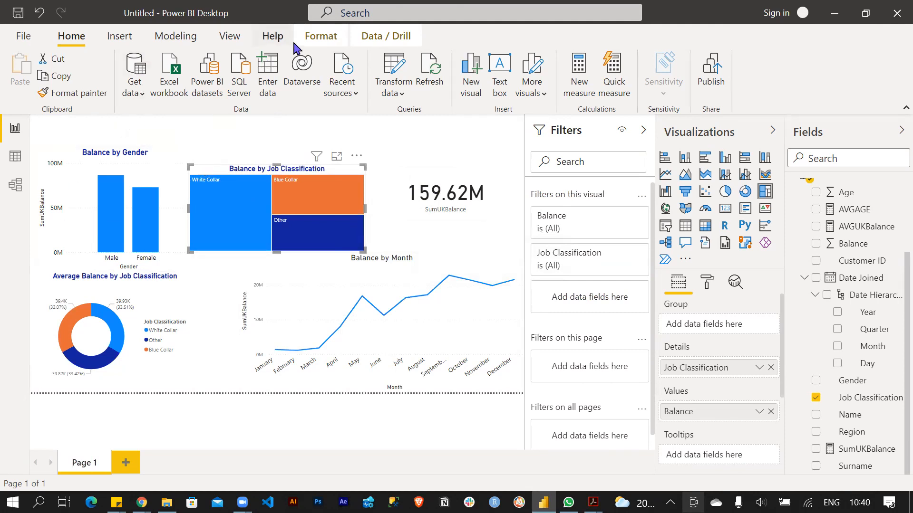
click(308, 42)
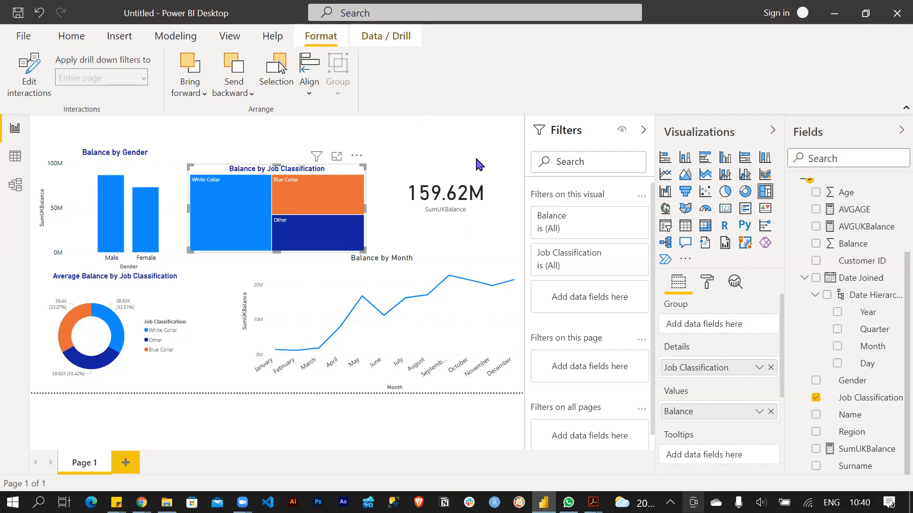
scroll(740, 373, down, 2)
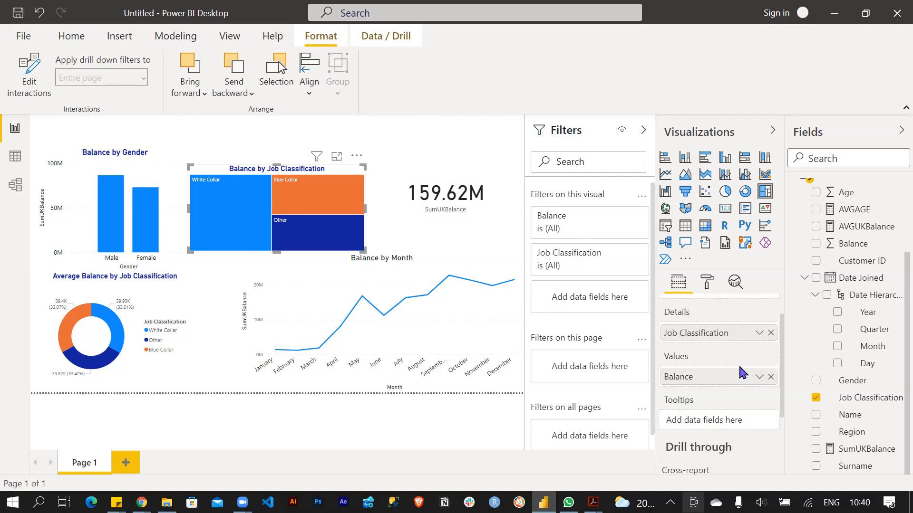
scroll(740, 373, up, 2)
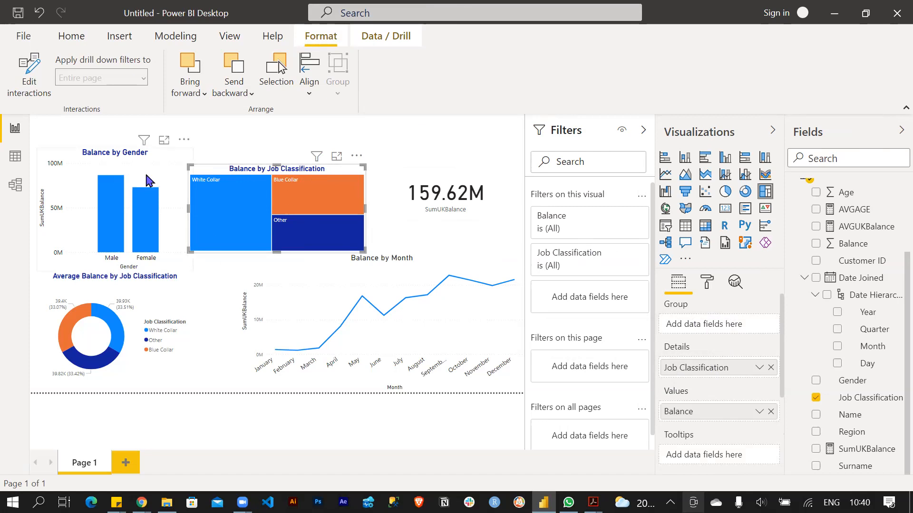
- Show individual data colors on the Balance by Gender chart and color the Female column pink
click(98, 172)
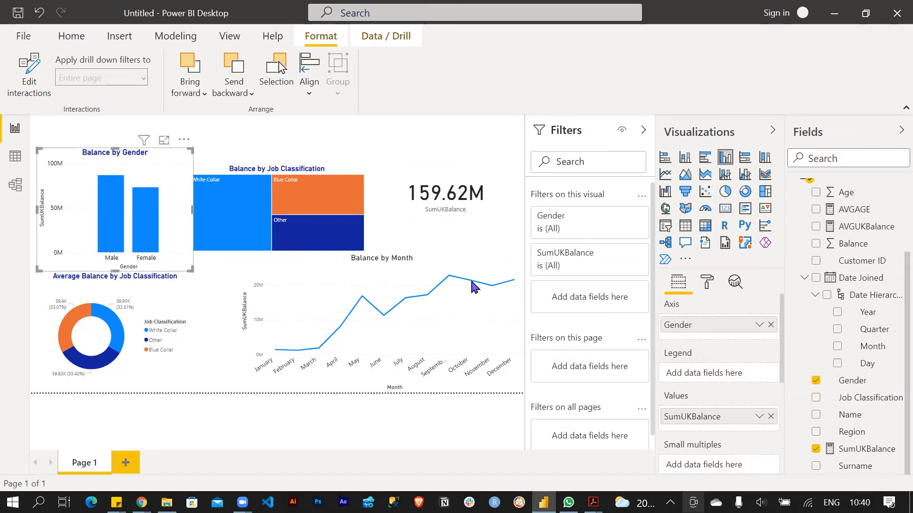
scroll(743, 365, down, 2)
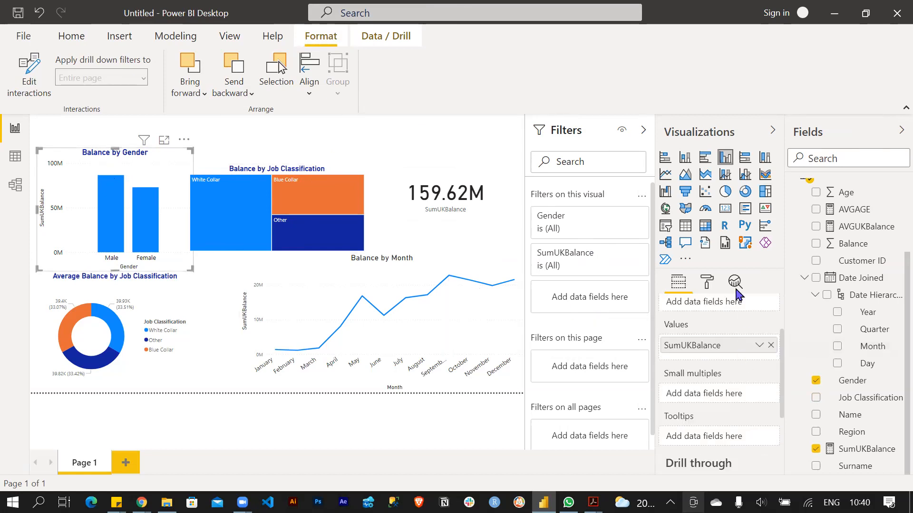
click(708, 290)
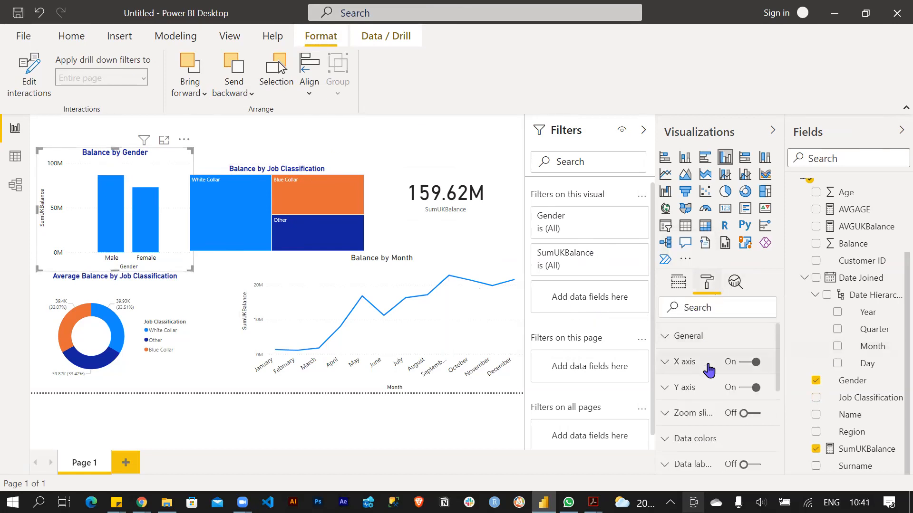
scroll(701, 404, down, 2)
click(674, 368)
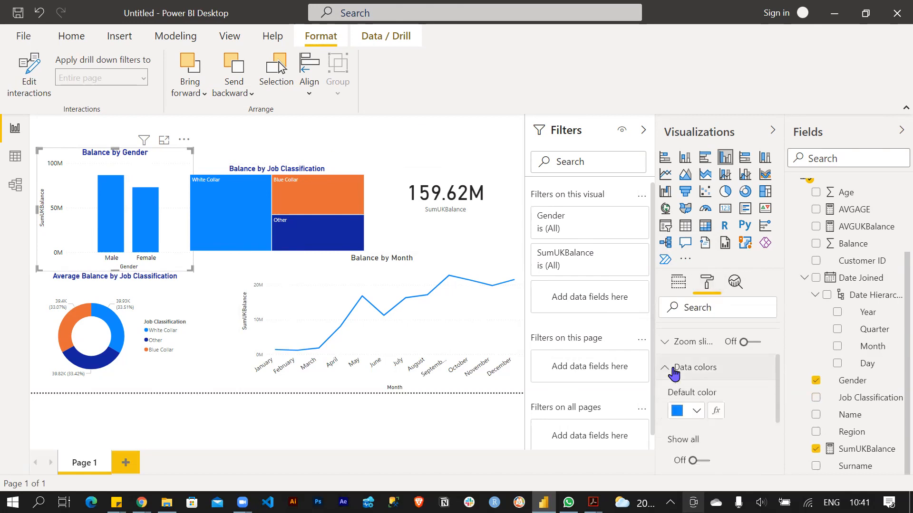
click(696, 413)
click(696, 413)
scroll(694, 418, down, 1)
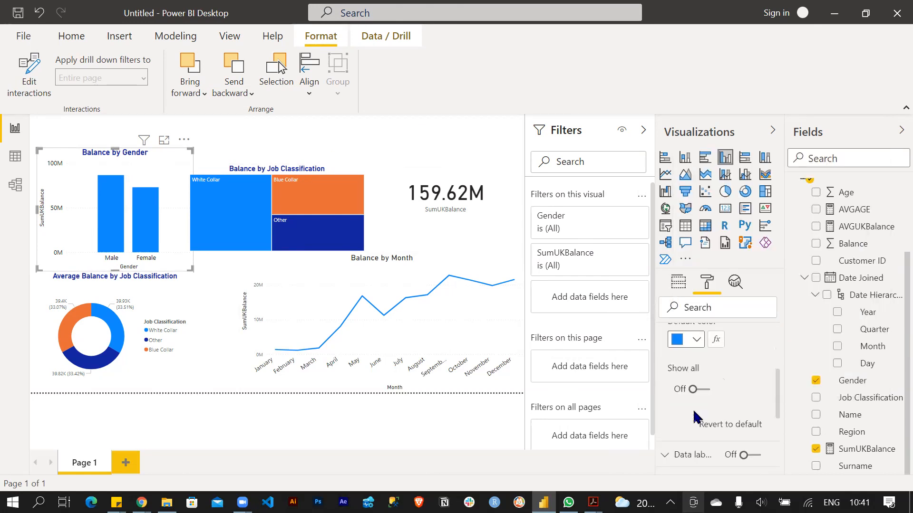
scroll(695, 417, up, 1)
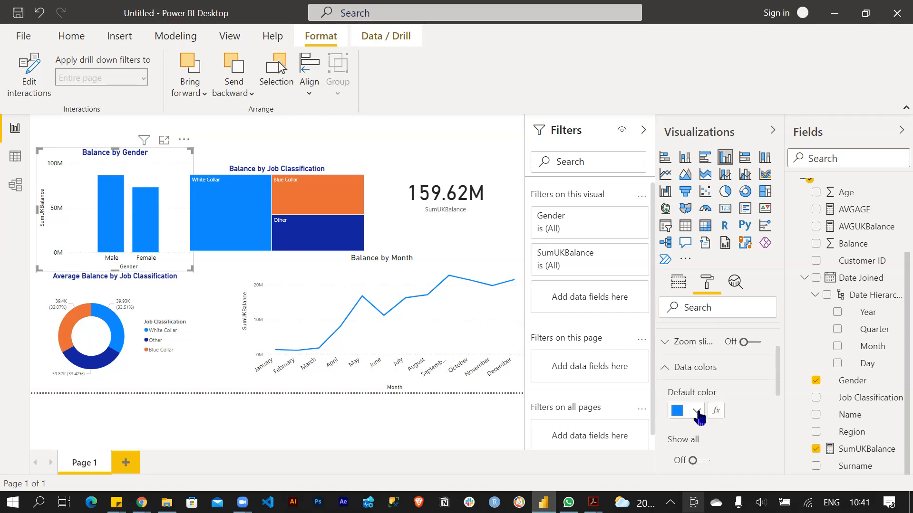
click(709, 461)
scroll(709, 420, down, 3)
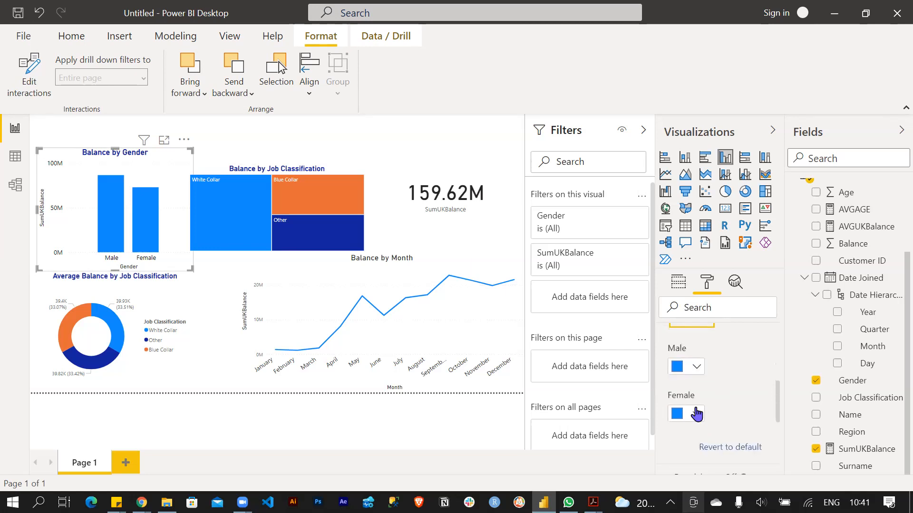
click(696, 414)
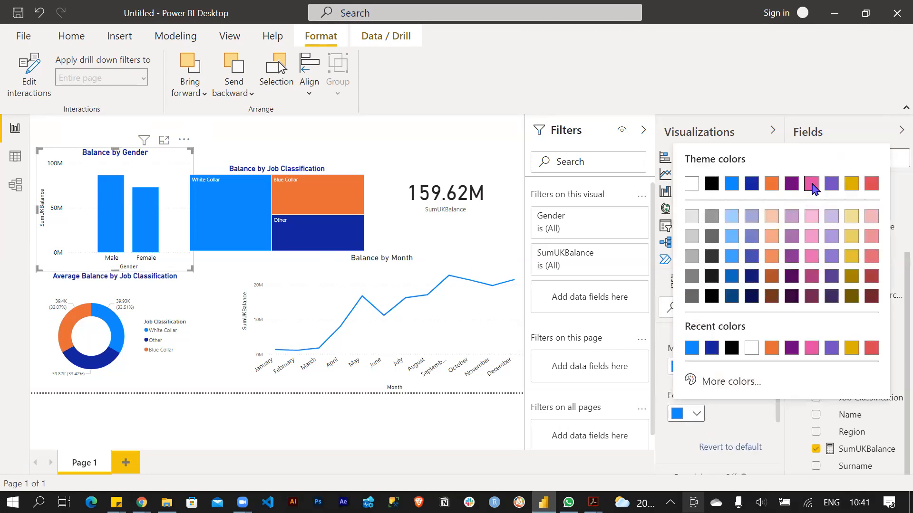
click(812, 185)
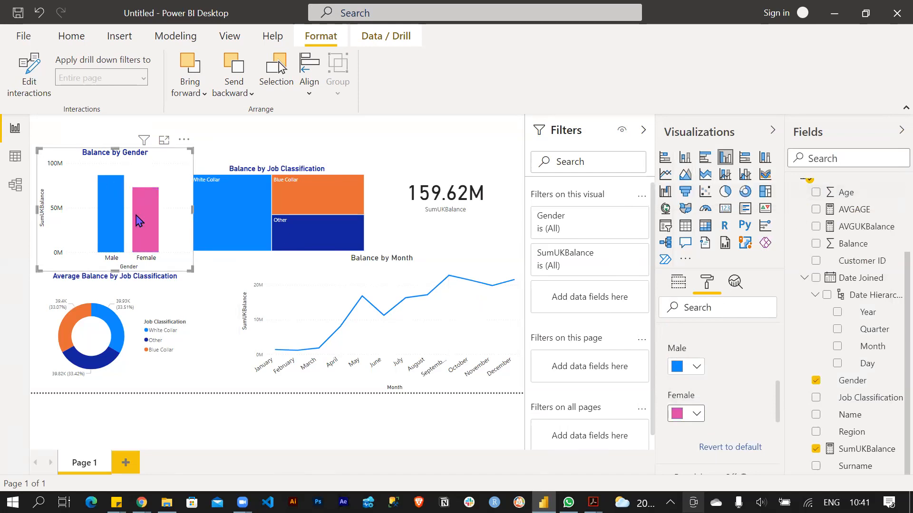
- Add the Gender field as the legend of the Balance by Gender chart
click(675, 283)
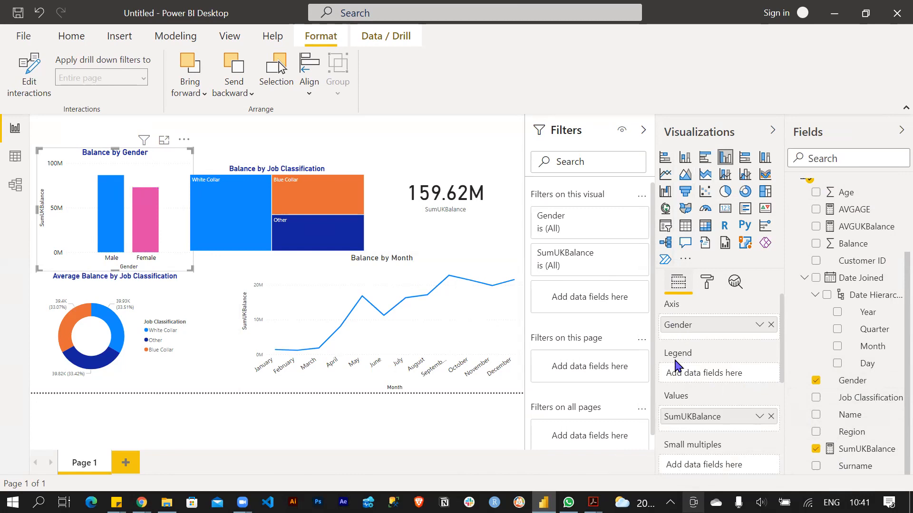
drag(868, 381, 701, 374)
drag(710, 370, 710, 373)
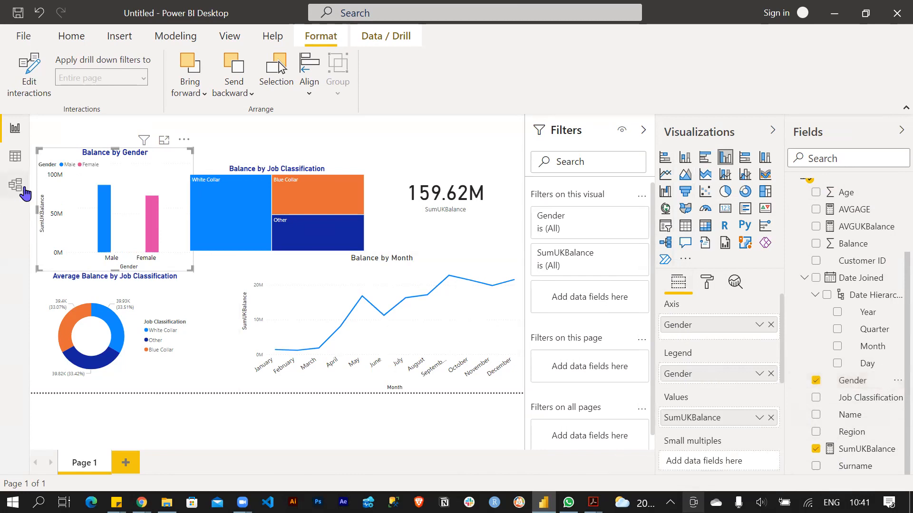
- Test the Male legend entry as a cross-filter, clear it, and remove Gender from the chart's legend
click(65, 165)
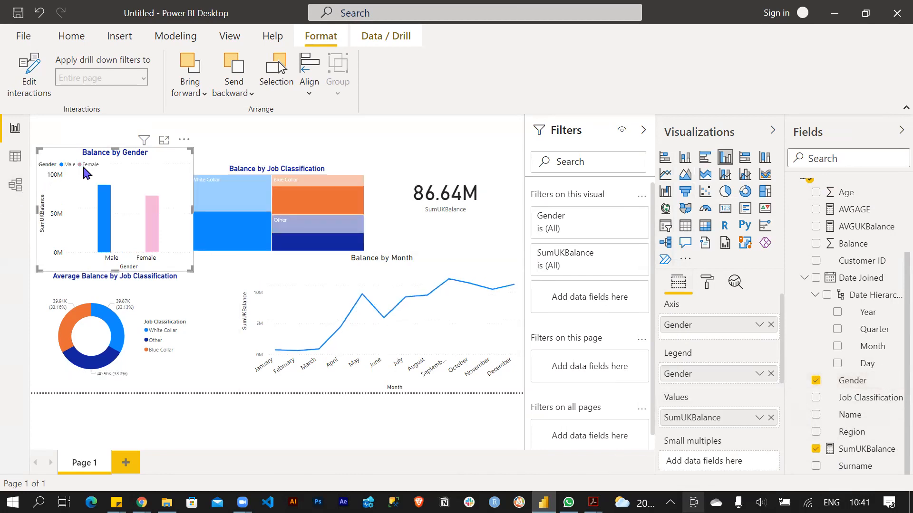
click(134, 166)
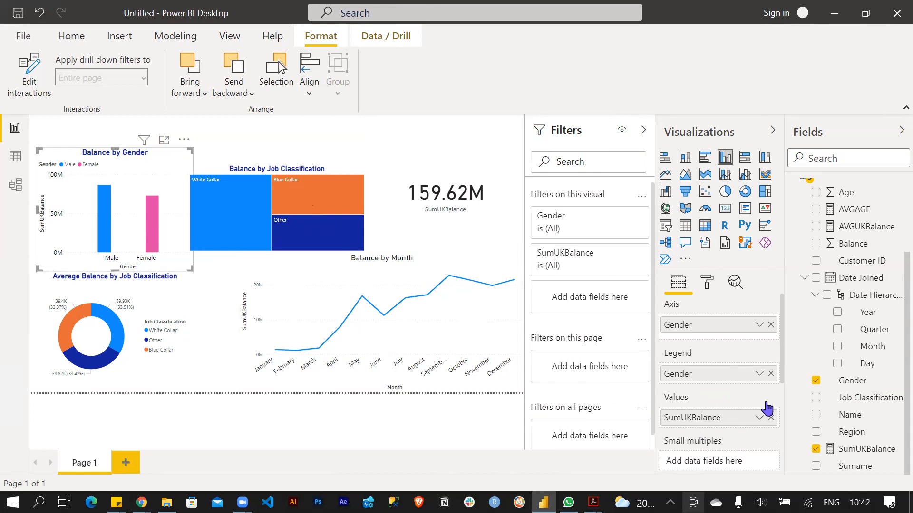
click(770, 374)
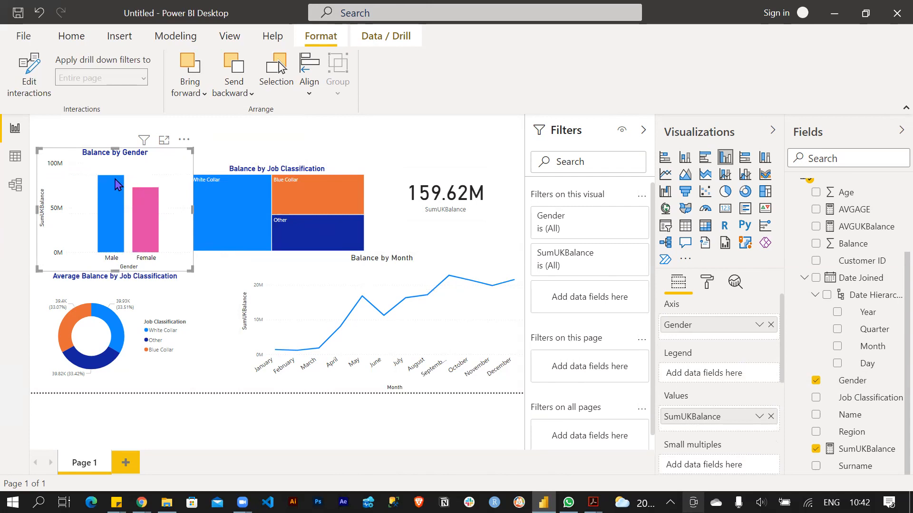
- Examine how the other visuals respond when cross-filtered by the Male and Female columns in turn
mouse_move(109, 181)
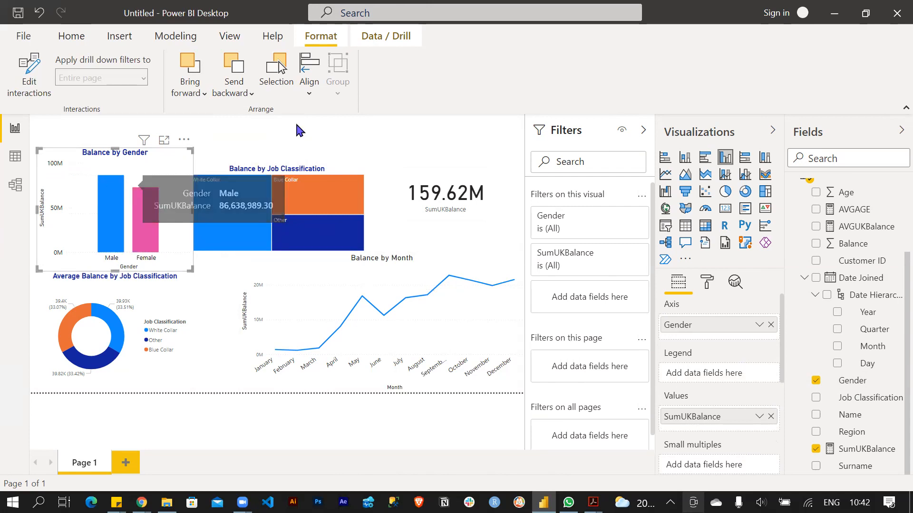
click(279, 142)
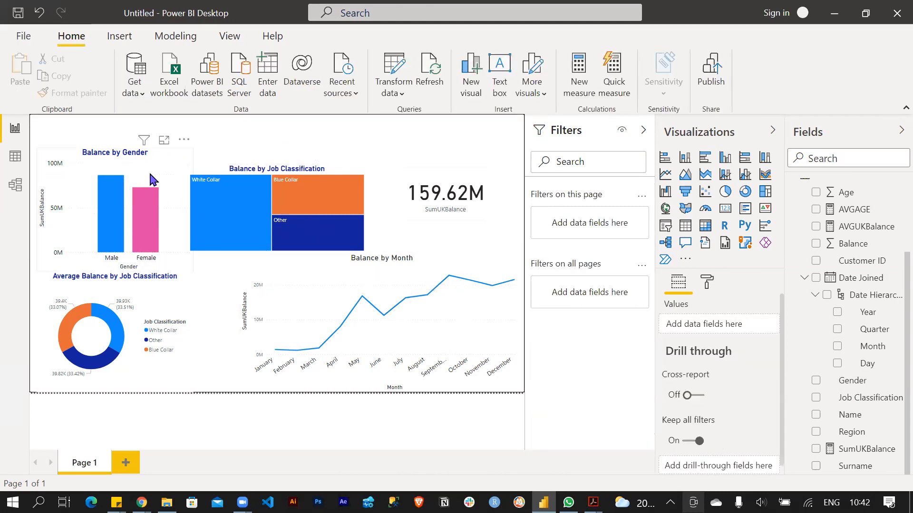
click(117, 206)
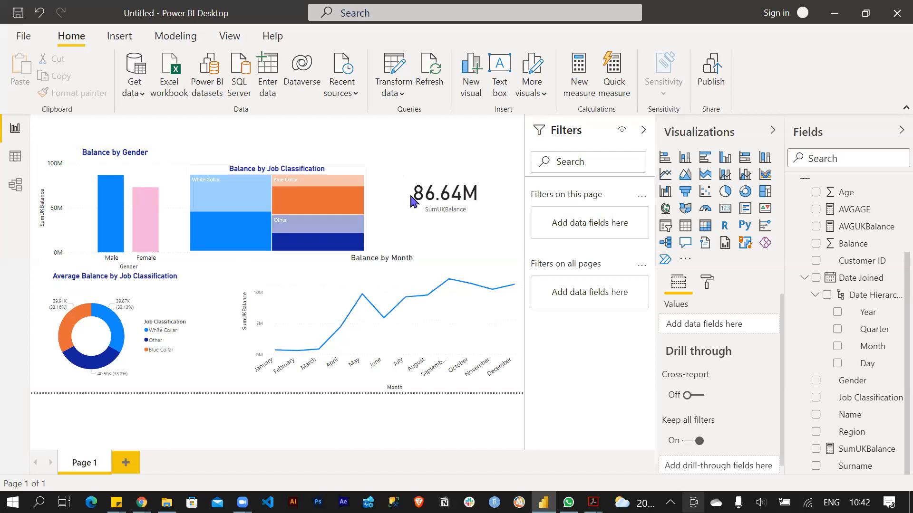
click(122, 220)
click(146, 220)
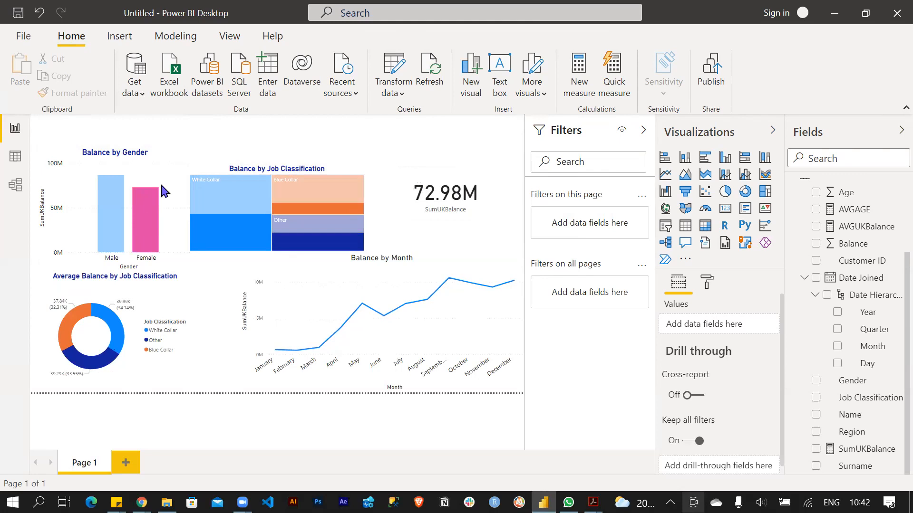
click(122, 207)
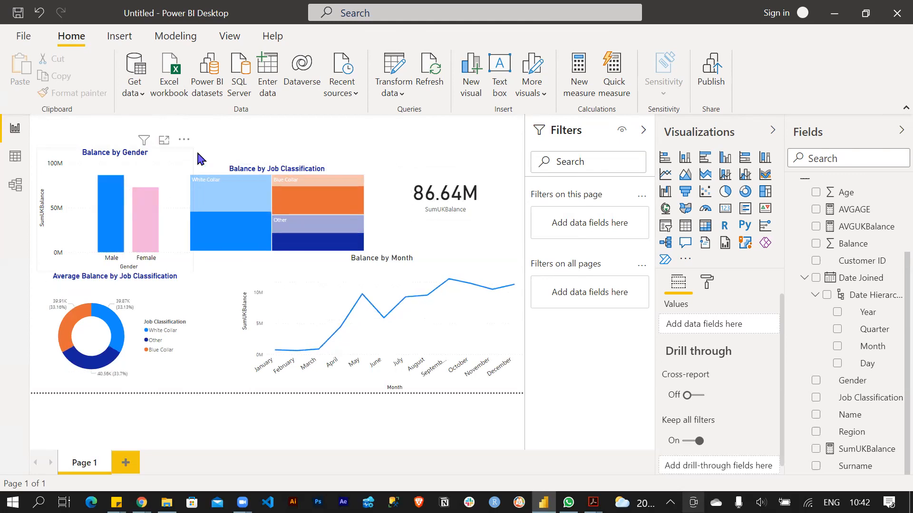
- Edit the Balance by Gender chart's interactions so it has no effect on the treemap and the Balance by Month line chart
click(128, 153)
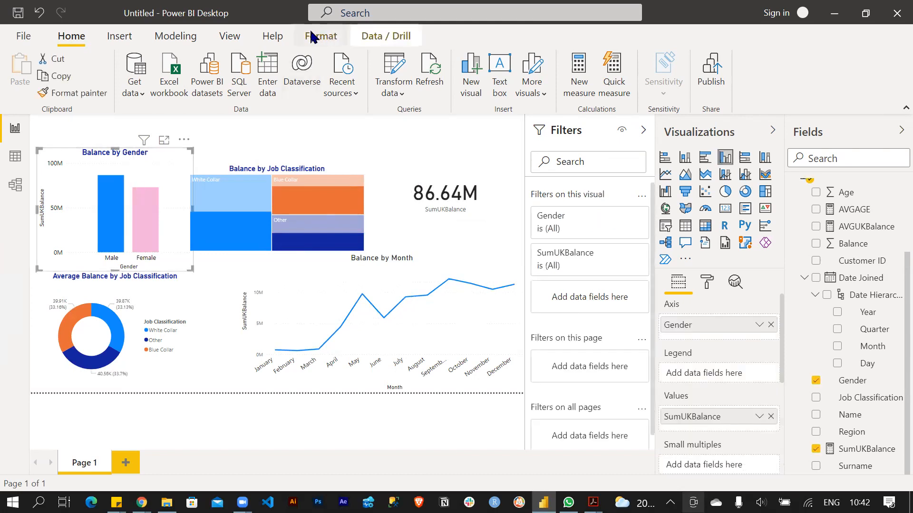
click(327, 40)
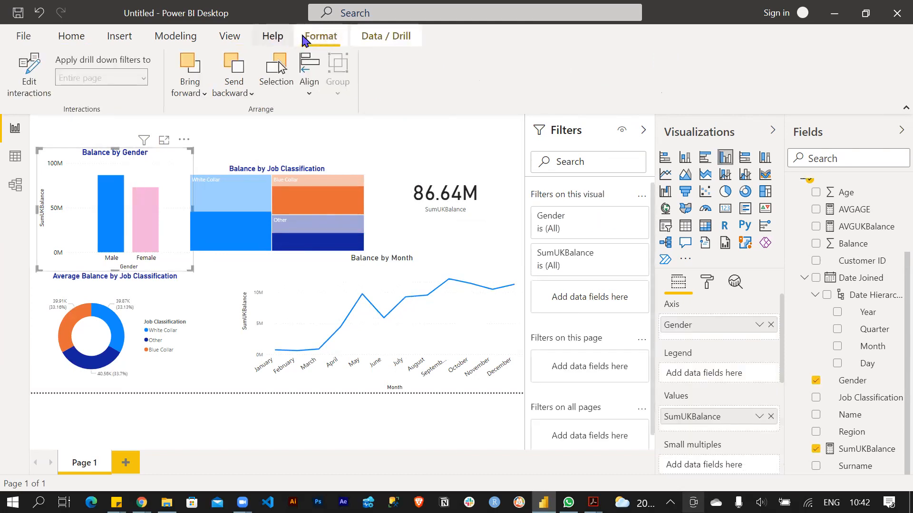
click(29, 81)
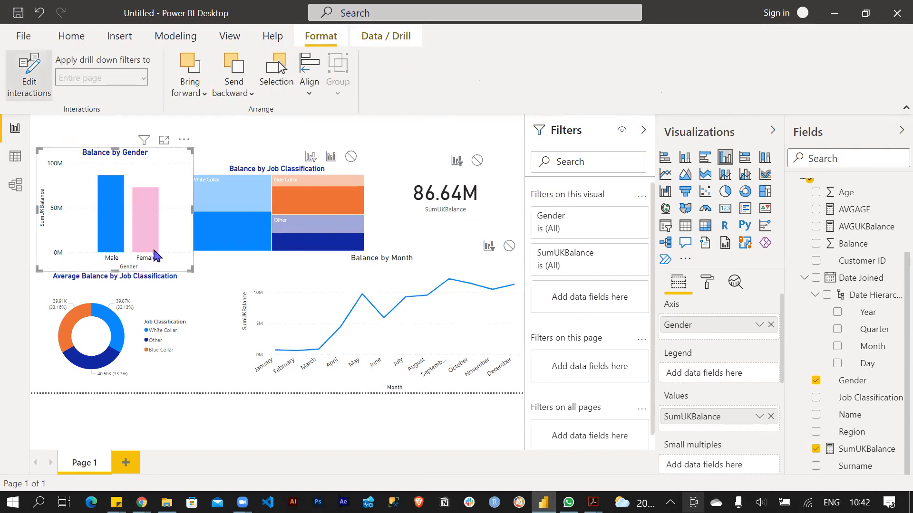
click(351, 158)
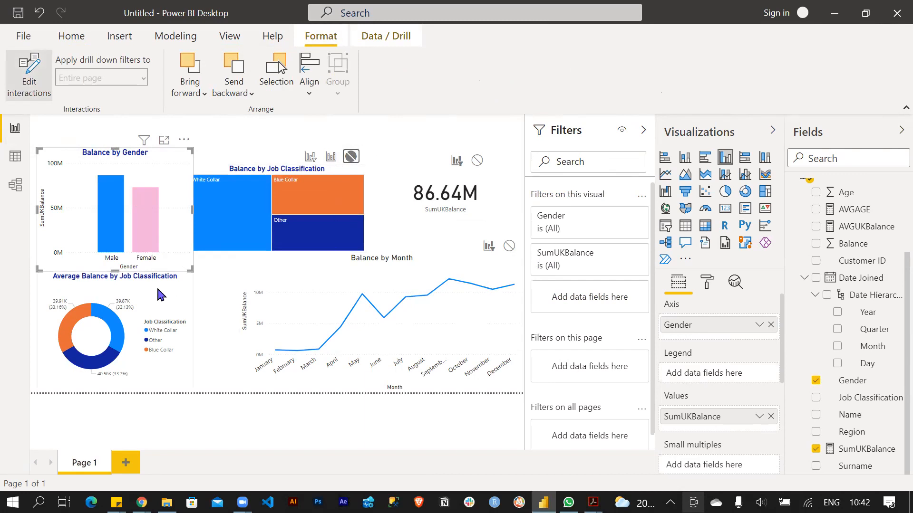
click(509, 247)
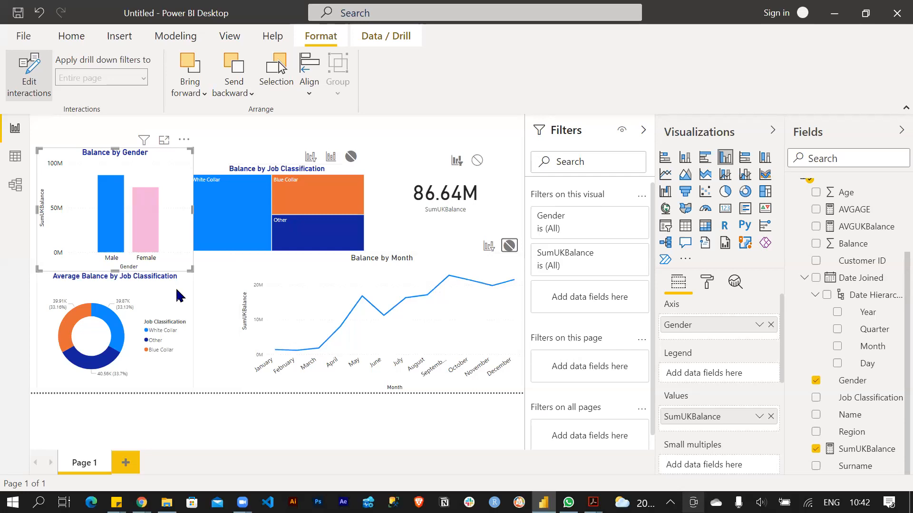
- Shift the Average Balance by Job Classification donut chart to the right on the page to expose its interaction controls
click(153, 291)
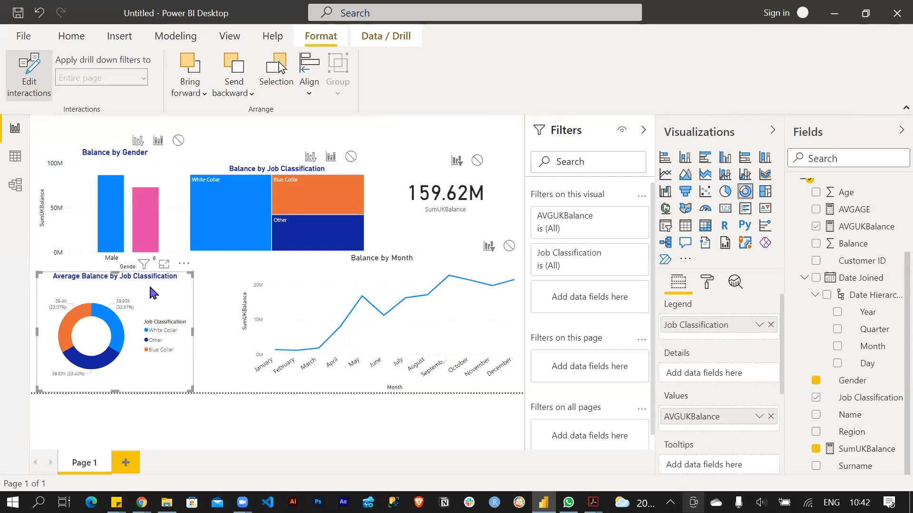
click(97, 147)
click(96, 157)
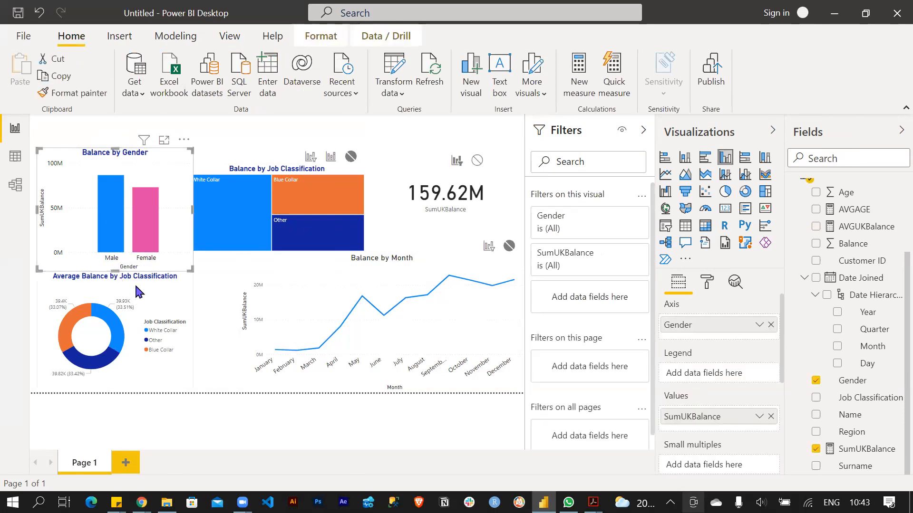
click(143, 312)
drag(148, 333, 182, 335)
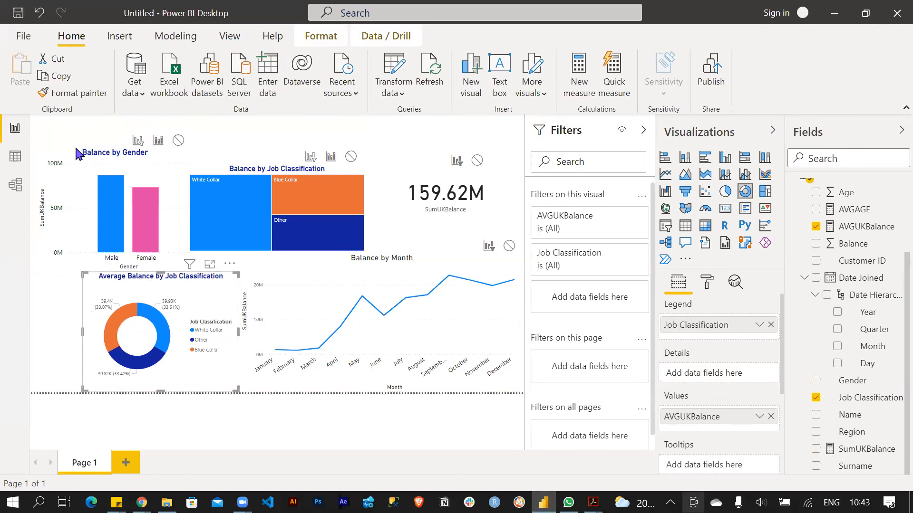
- Set the Balance by Gender chart's interaction with the donut chart to None and move the donut back to the page's left edge
click(76, 148)
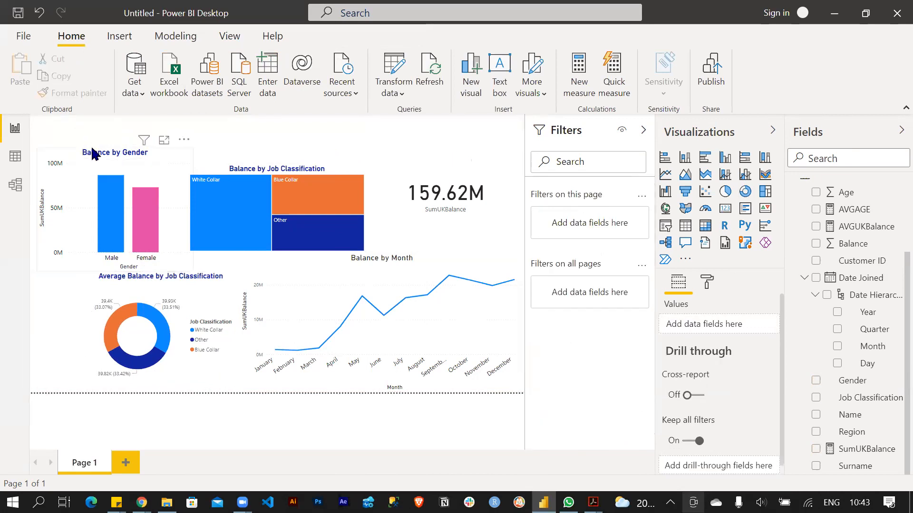
click(93, 153)
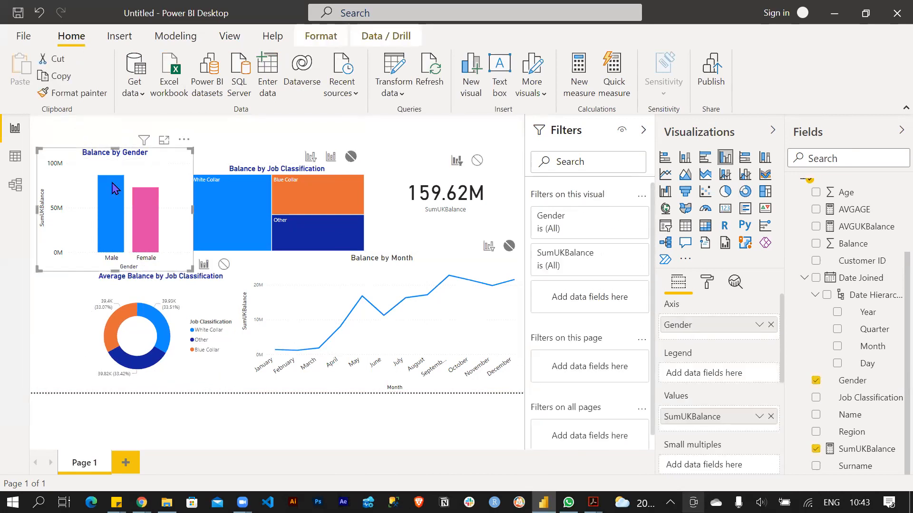
click(224, 265)
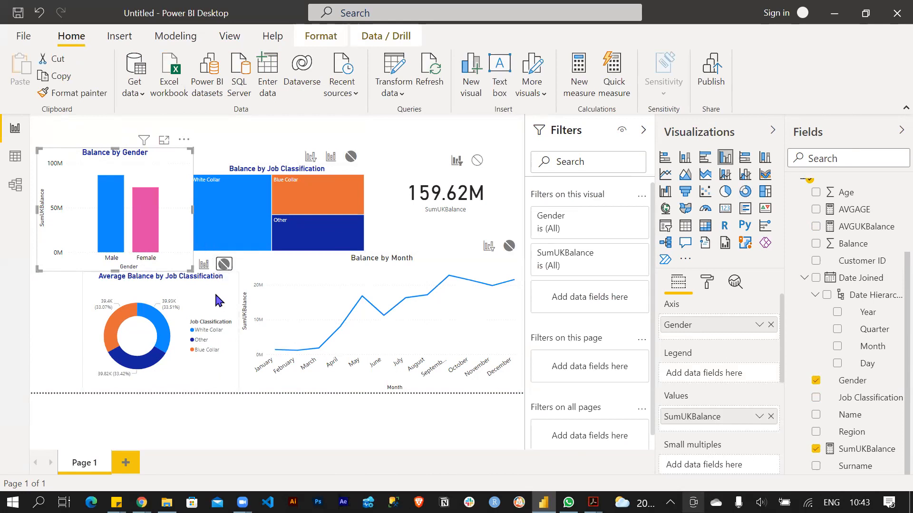
drag(225, 285, 165, 281)
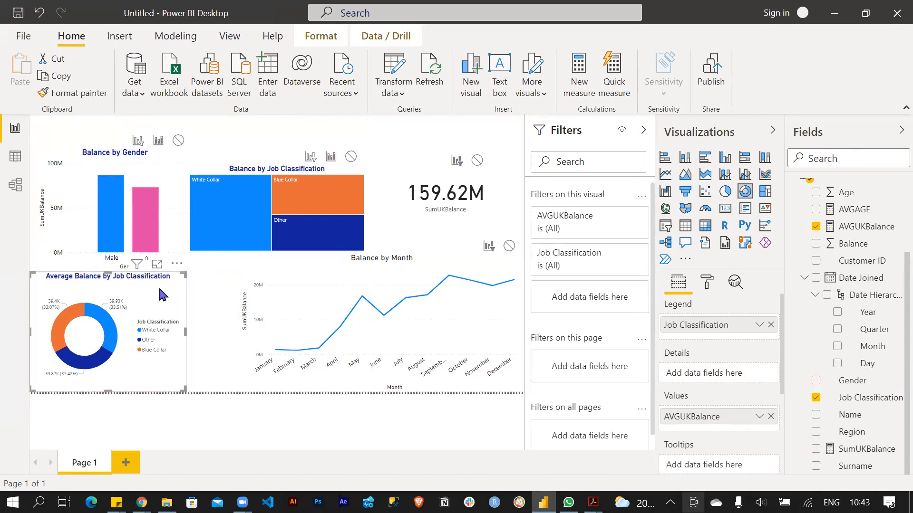
- Cross-filter the page by the Male and Female columns of Balance by Gender in turn and examine how the SumUKBalance card responds
click(80, 160)
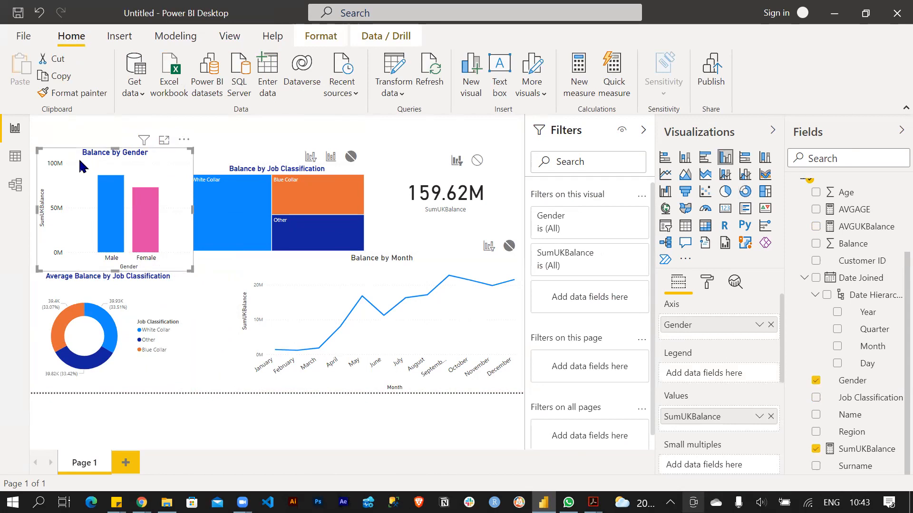
click(118, 201)
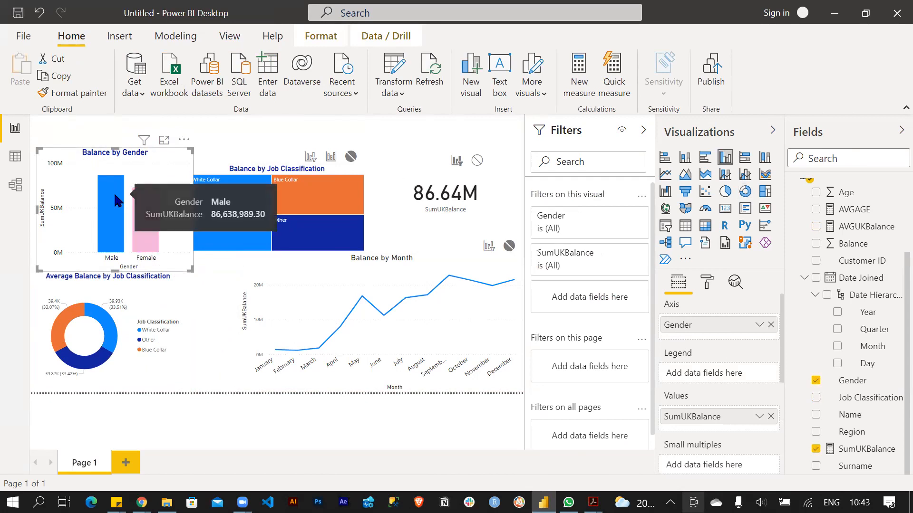
click(144, 209)
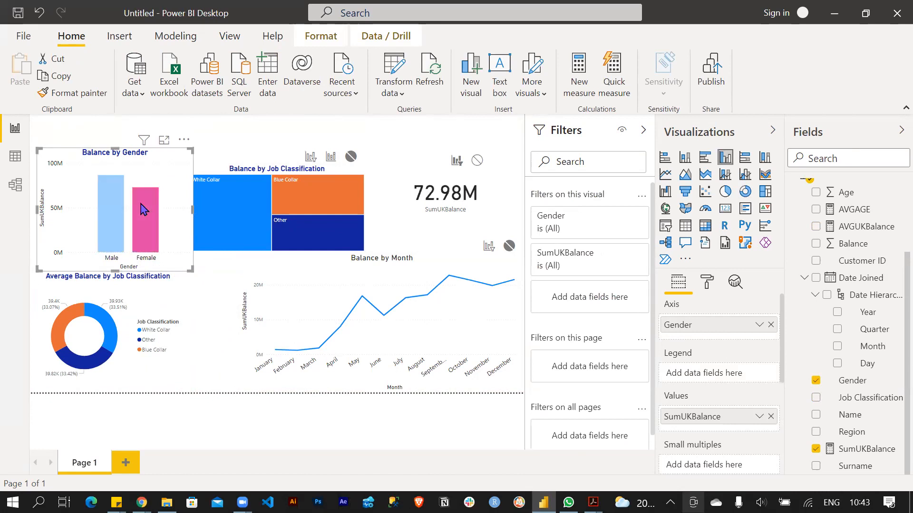
click(119, 211)
click(142, 214)
click(116, 212)
click(145, 211)
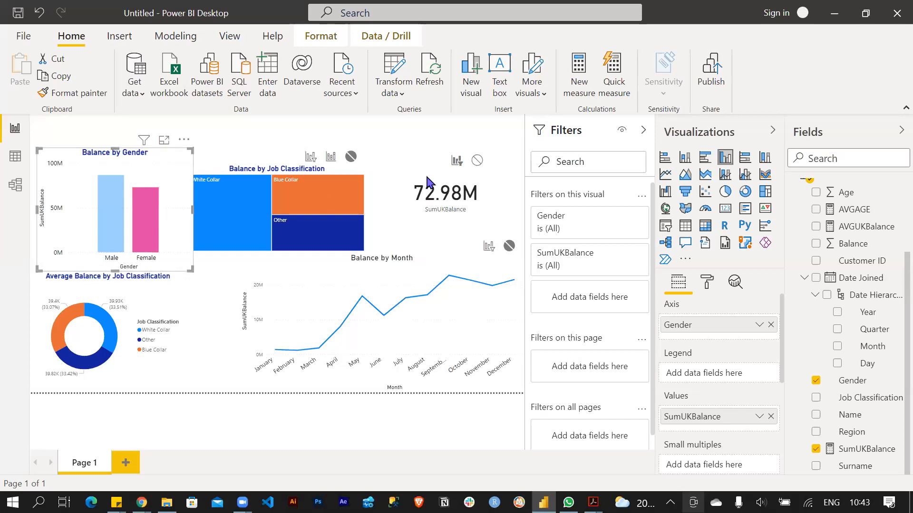
click(111, 210)
click(114, 213)
click(145, 212)
click(110, 204)
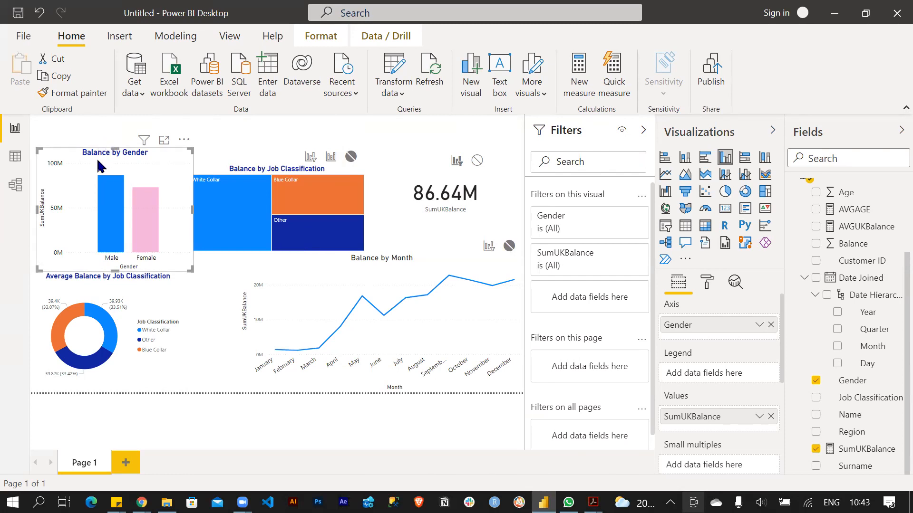
- Move the Balance by Gender chart up slightly and recheck the SumUKBalance card's response to its Male and Female columns
drag(97, 166, 101, 160)
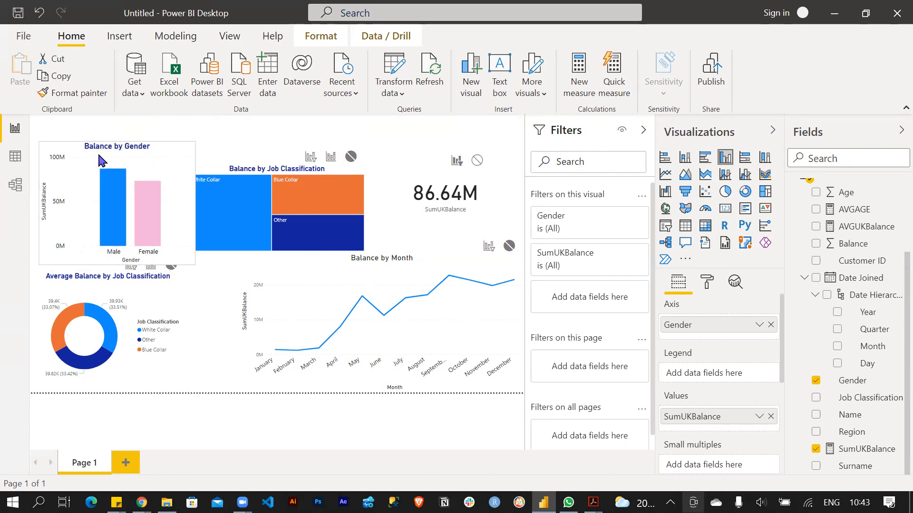
click(112, 199)
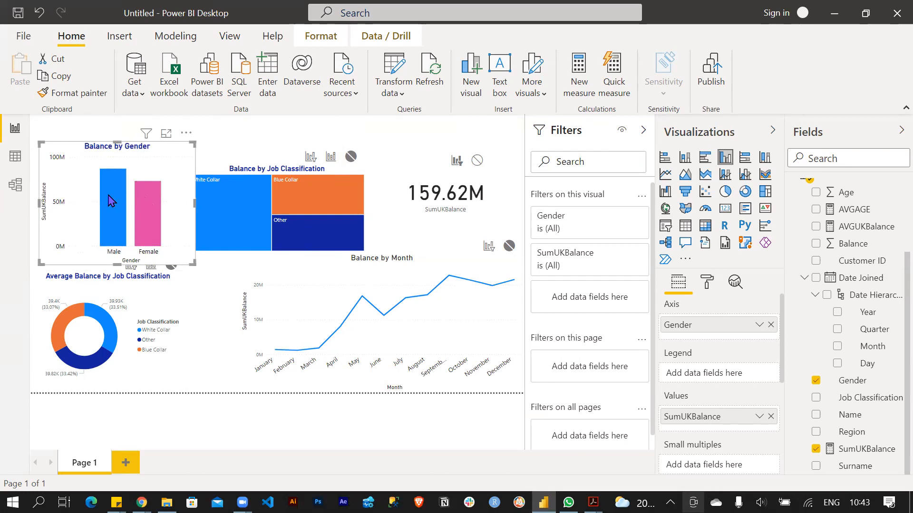
click(148, 202)
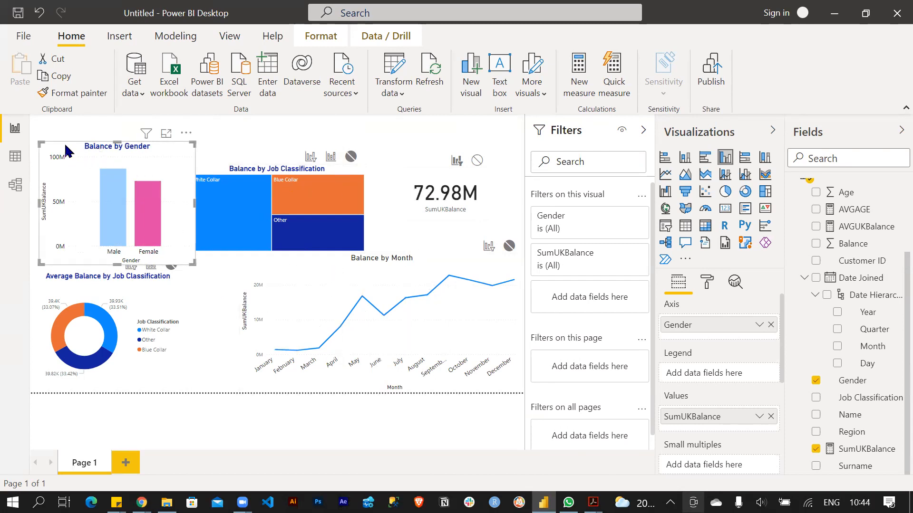
click(321, 38)
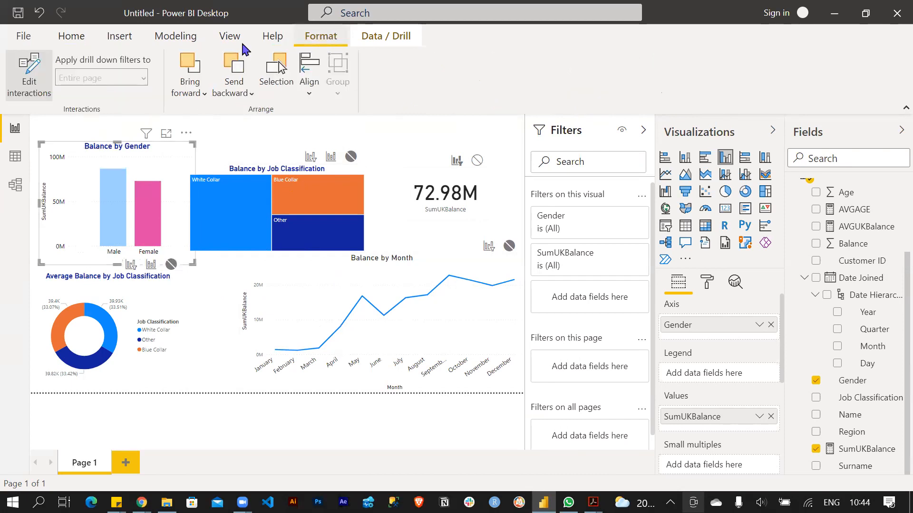
click(26, 79)
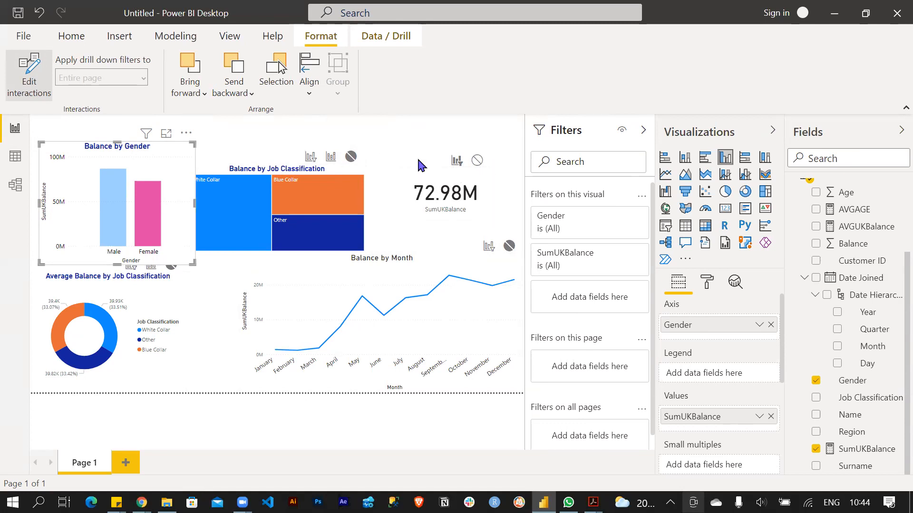
click(115, 213)
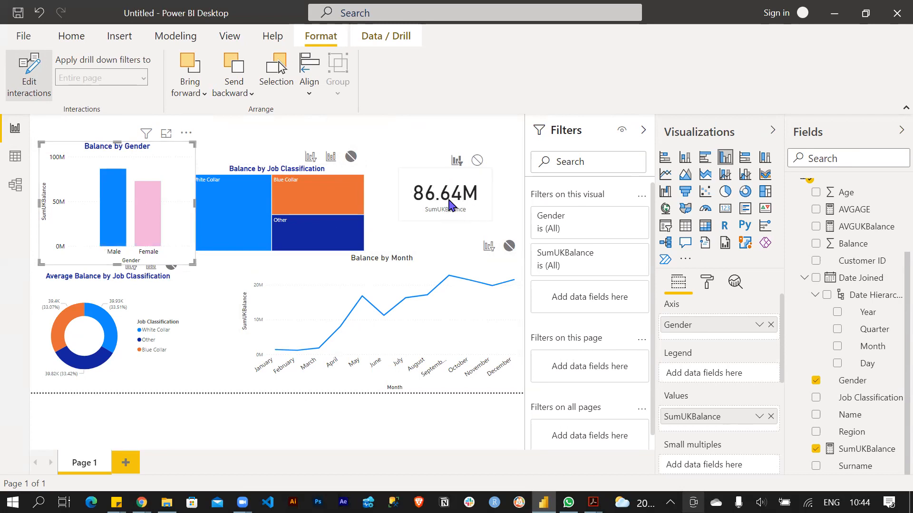
click(151, 216)
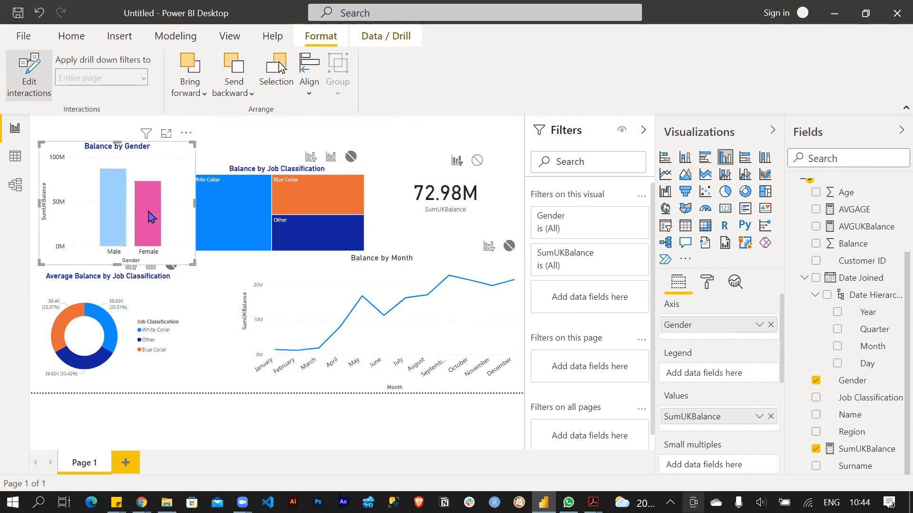
- Move the SumUKBalance card closer to the right edge of the report page
click(404, 138)
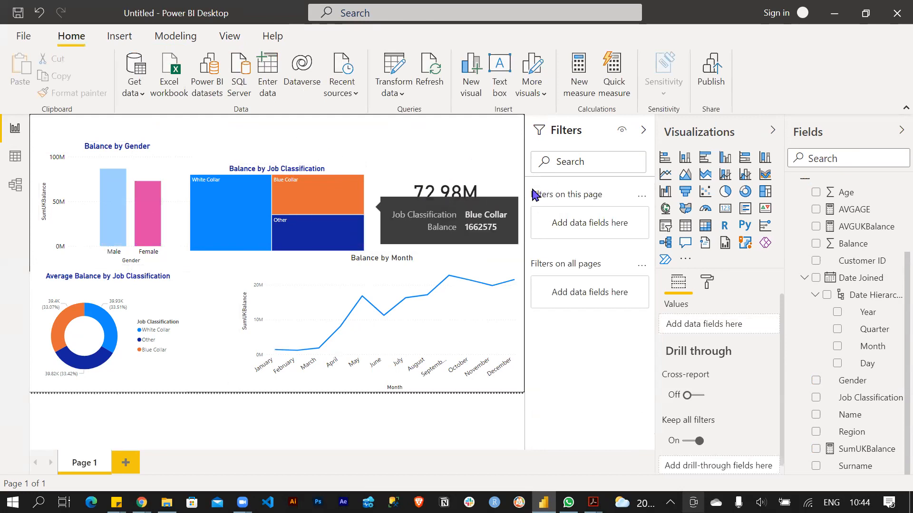
click(435, 183)
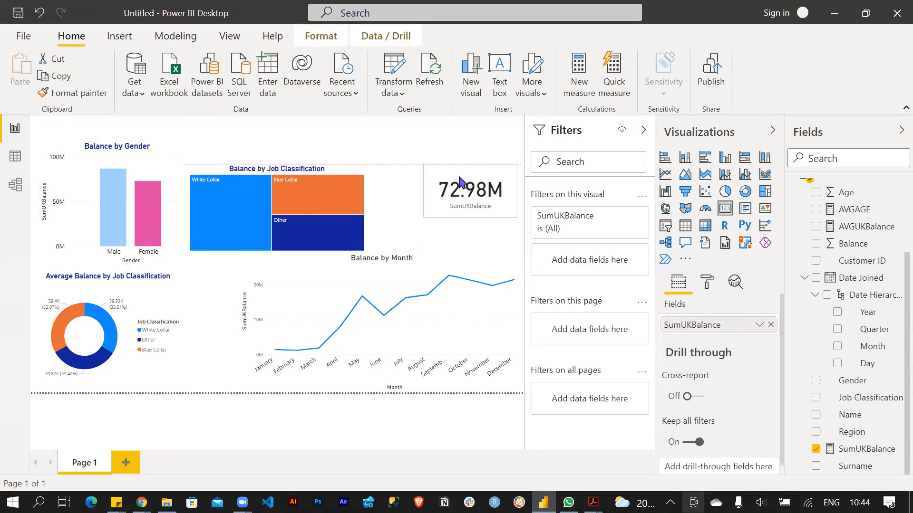
click(386, 135)
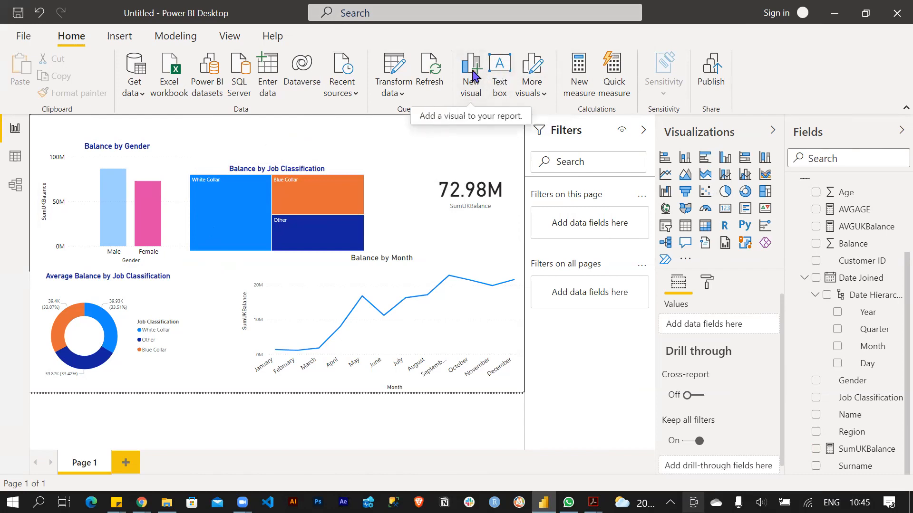
- Add a text box reading "UK Bank Analysis Report" in bold, dark blue, 28-point text
click(497, 75)
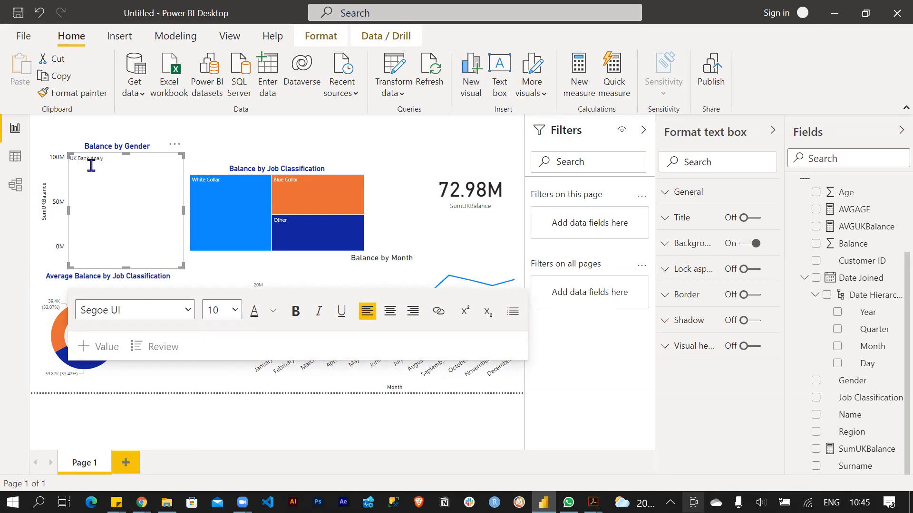
text(Report)
key(ctrl+a)
click(235, 310)
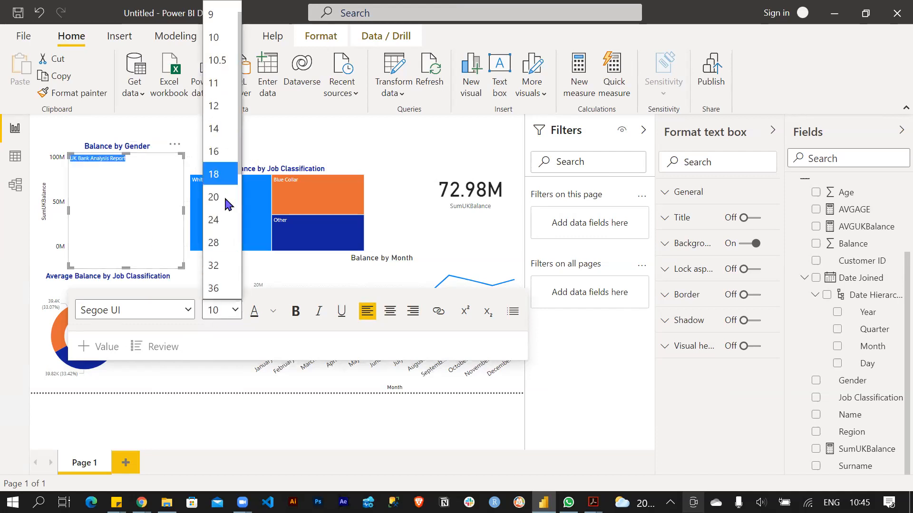
click(223, 243)
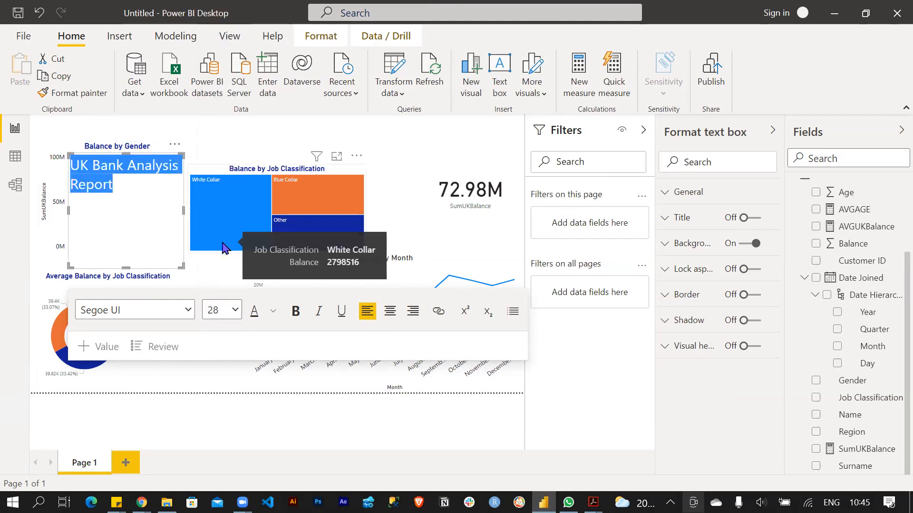
click(293, 314)
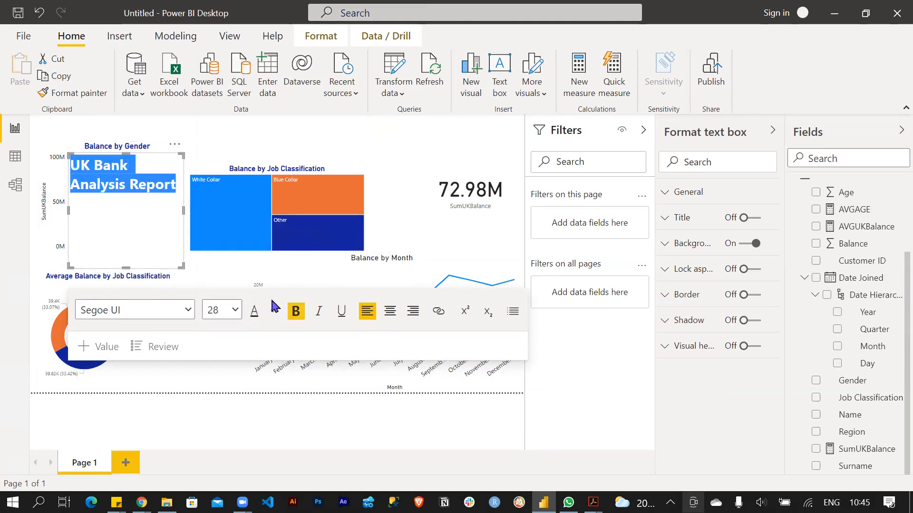
click(273, 311)
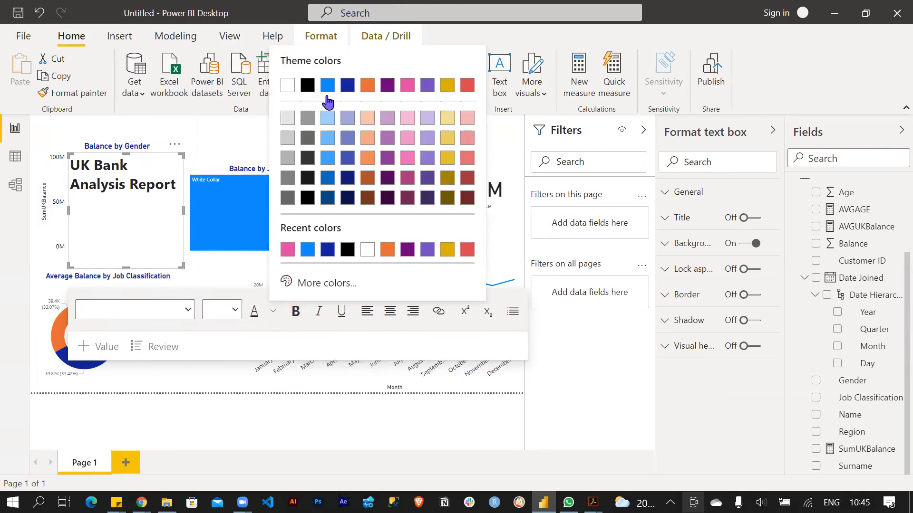
click(340, 86)
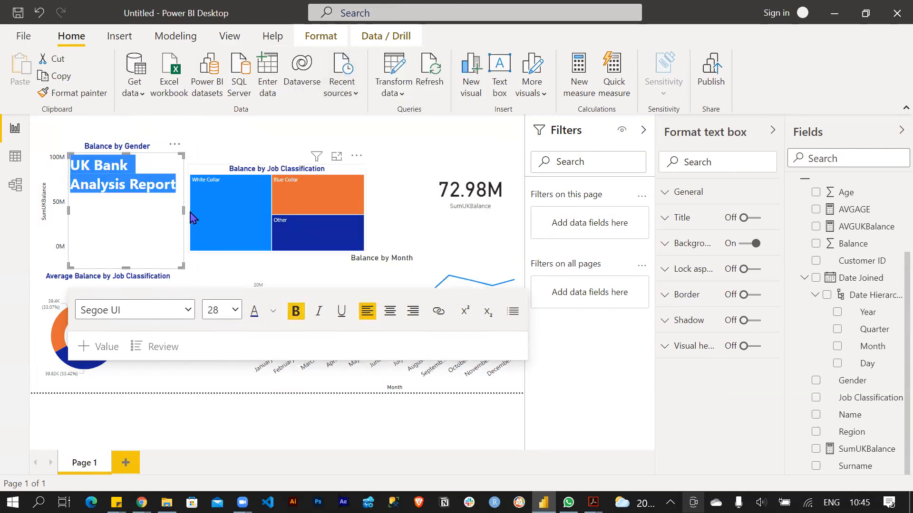
- Widen the title text box to fit one line, shorten it, and place it centrally above the visuals
drag(183, 210, 298, 209)
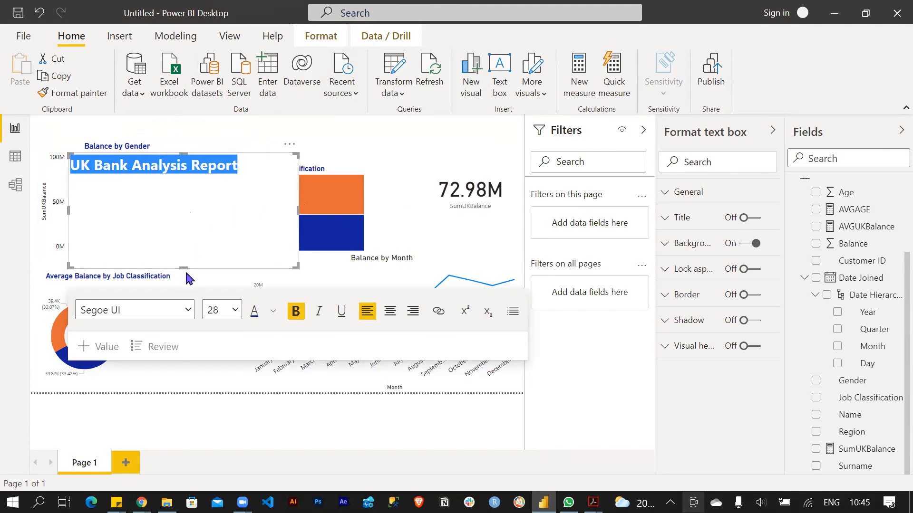
drag(184, 267, 184, 175)
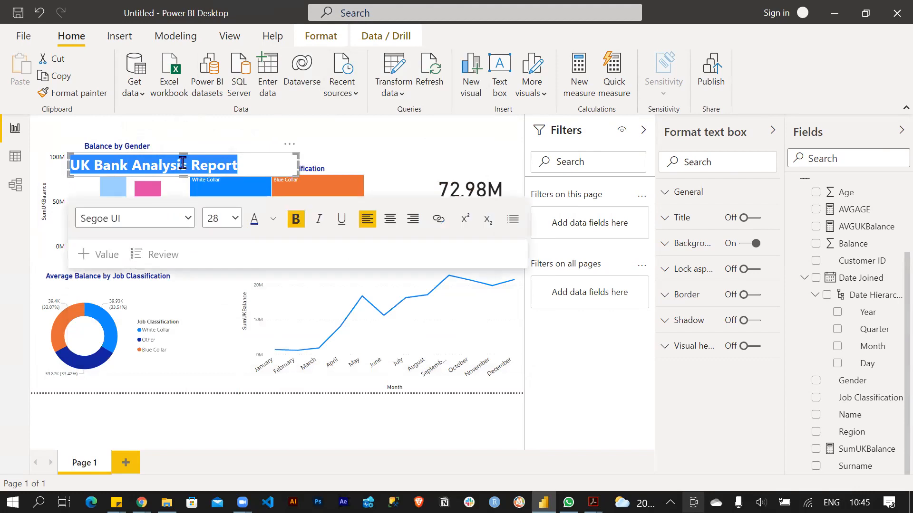
drag(300, 125, 408, 113)
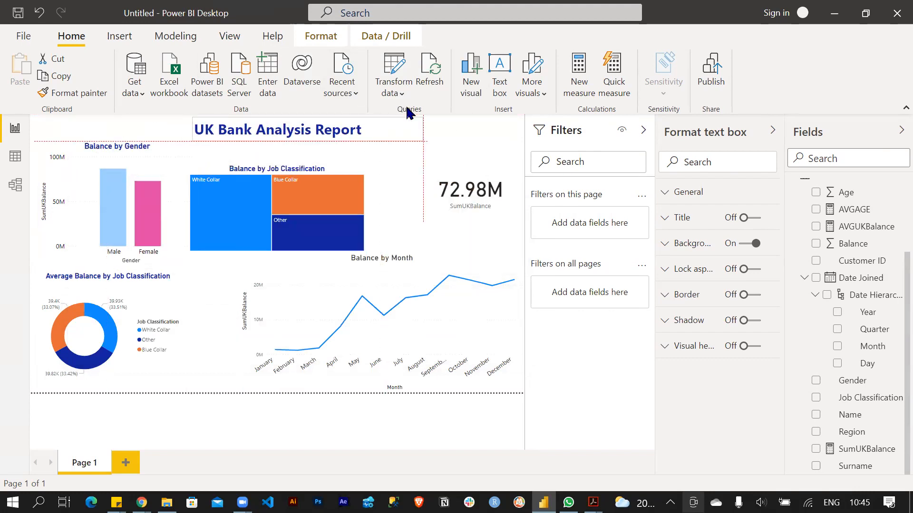
click(483, 134)
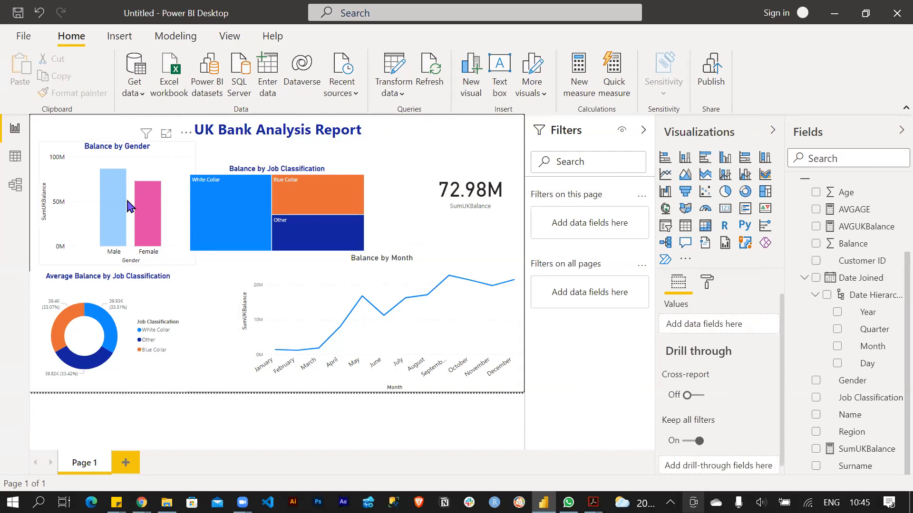
- Reset the Balance by Gender chart's cross-filter through its Male column and add a second report page
click(125, 208)
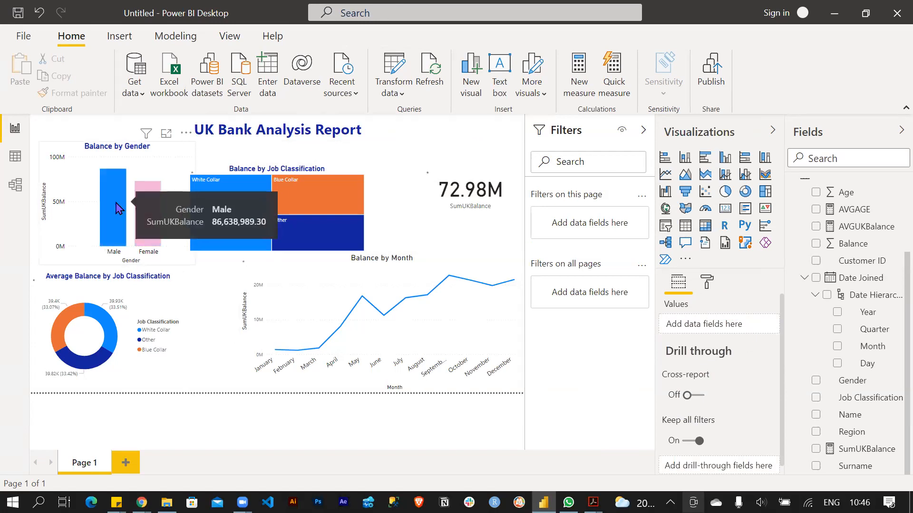
click(124, 208)
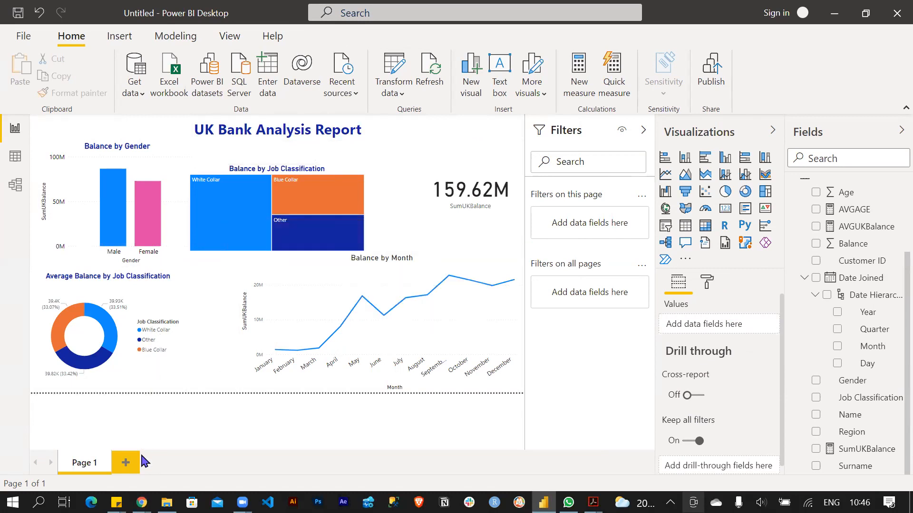
click(126, 463)
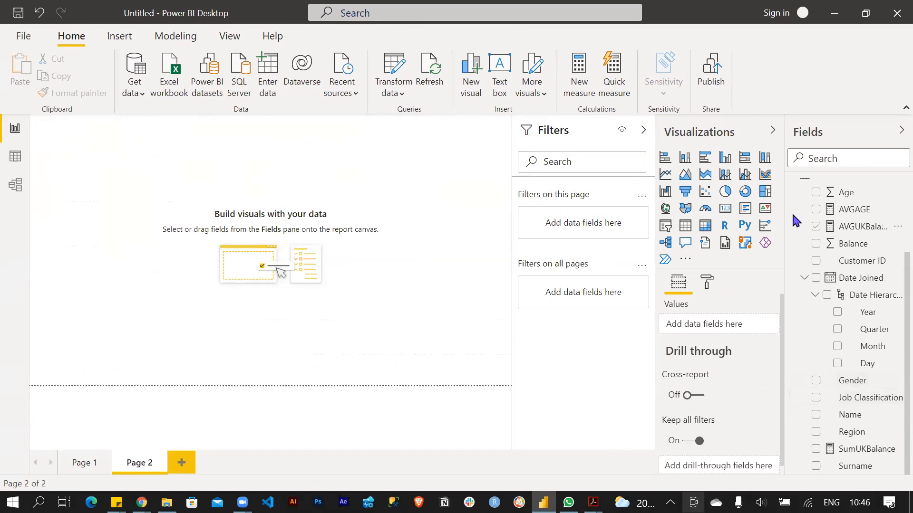
- Add a filled map to Page 2 using the SumUKBalance and Region fields
click(684, 209)
drag(71, 172, 73, 203)
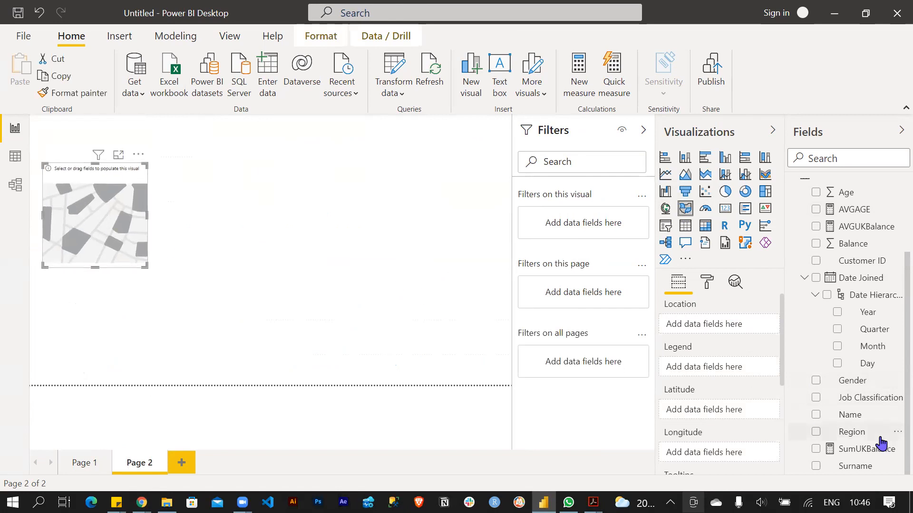
click(816, 450)
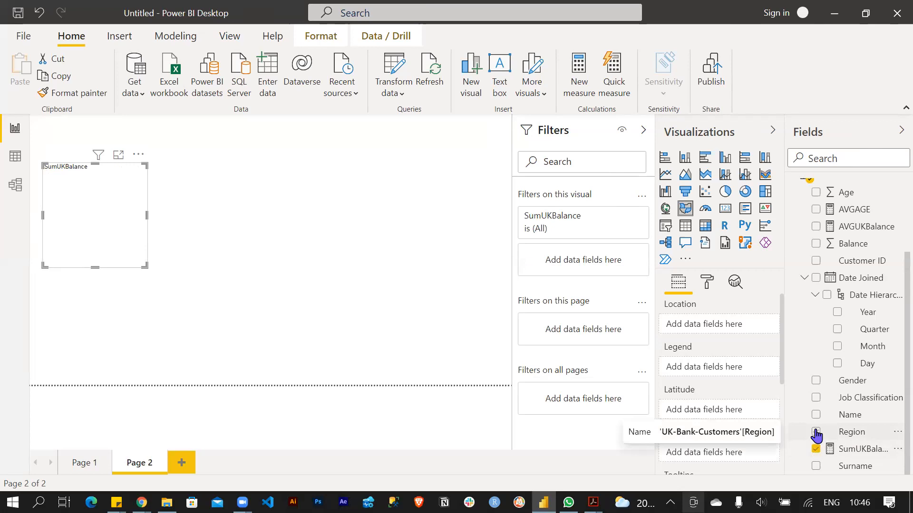
click(815, 433)
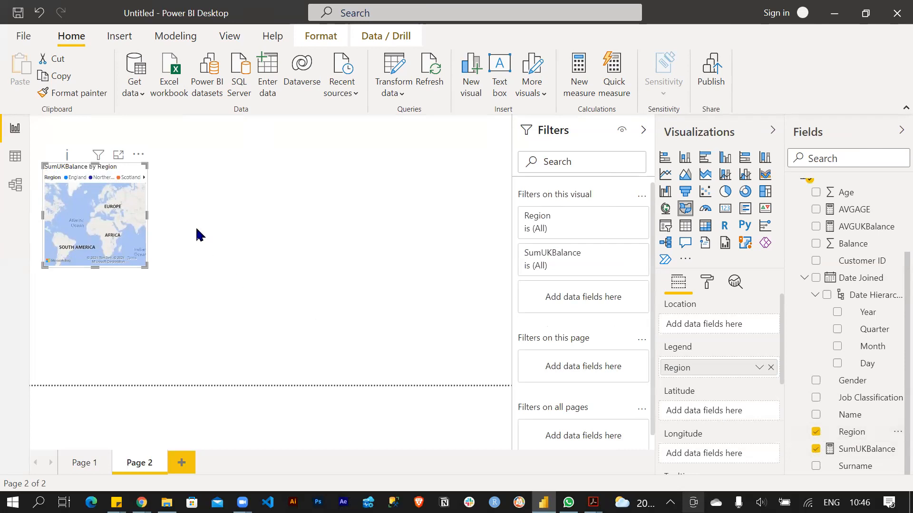
- Enlarge the filled map in width and height and shift it toward the right side of the page
drag(147, 213, 344, 210)
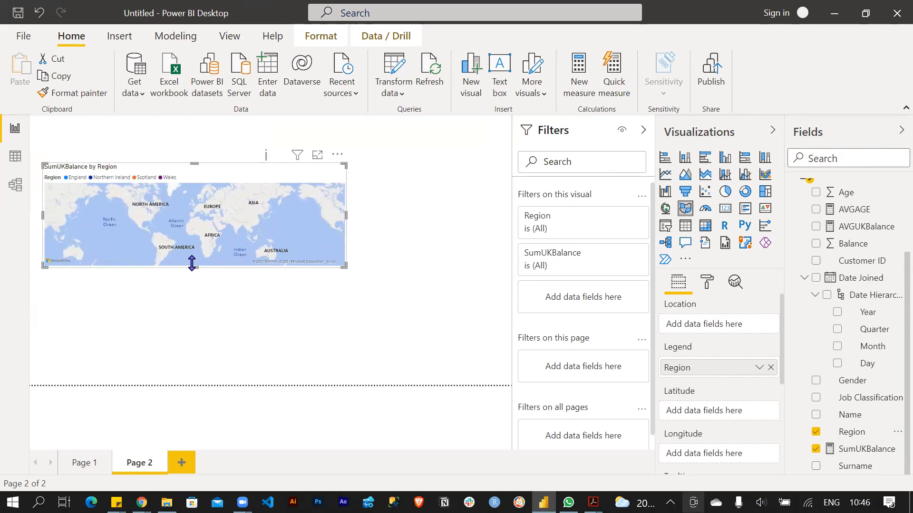
drag(191, 306, 191, 336)
drag(255, 170, 356, 162)
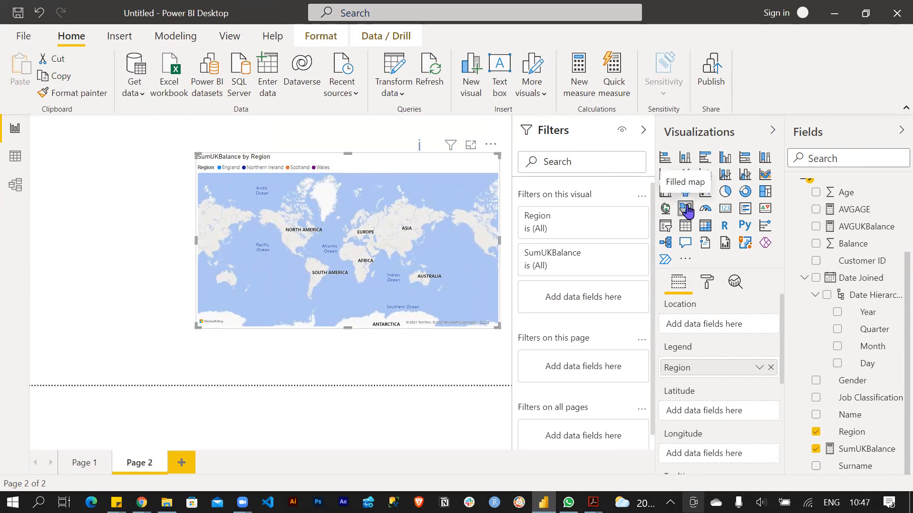
- Remove the filled map from Page 2
click(490, 144)
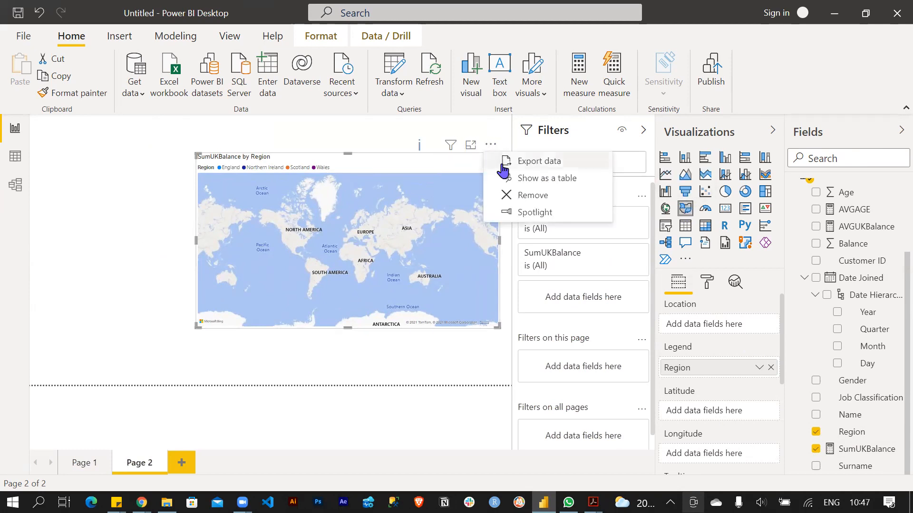
click(528, 195)
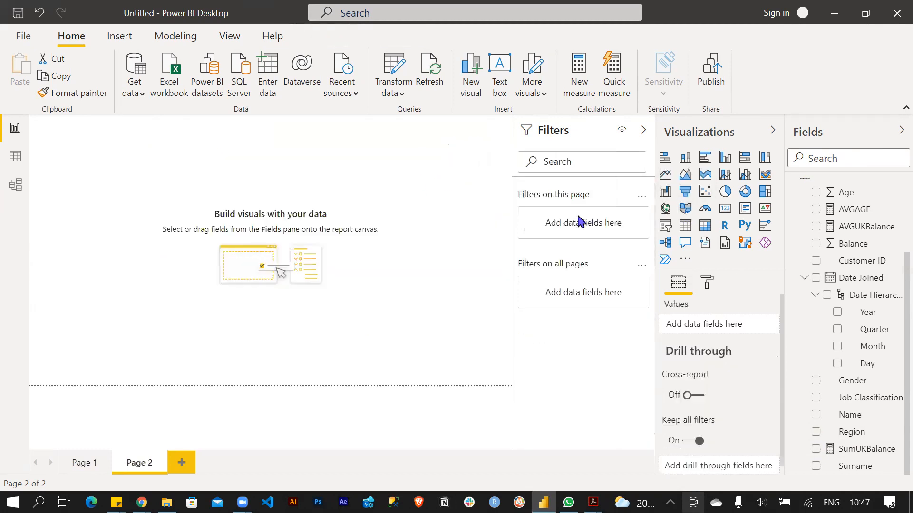
- Add a filled map to Page 2 with the SumUKBalance and Region fields
click(686, 213)
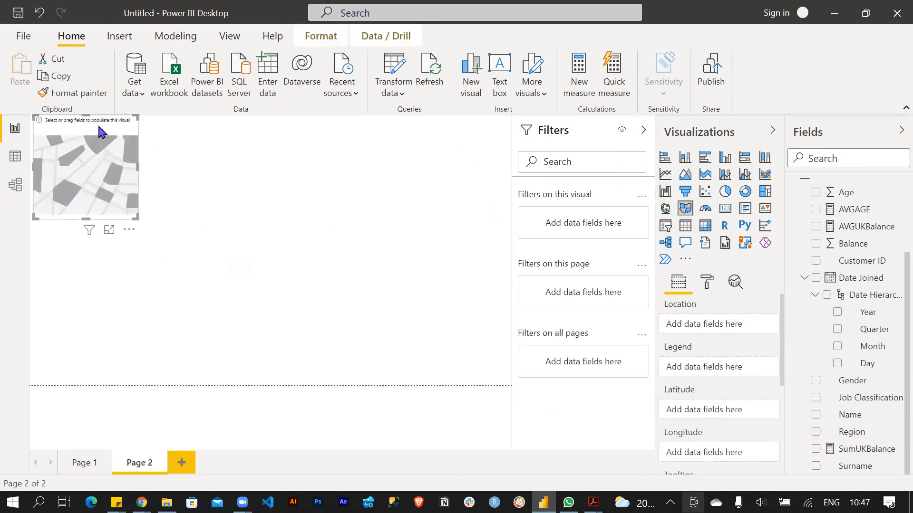
click(84, 463)
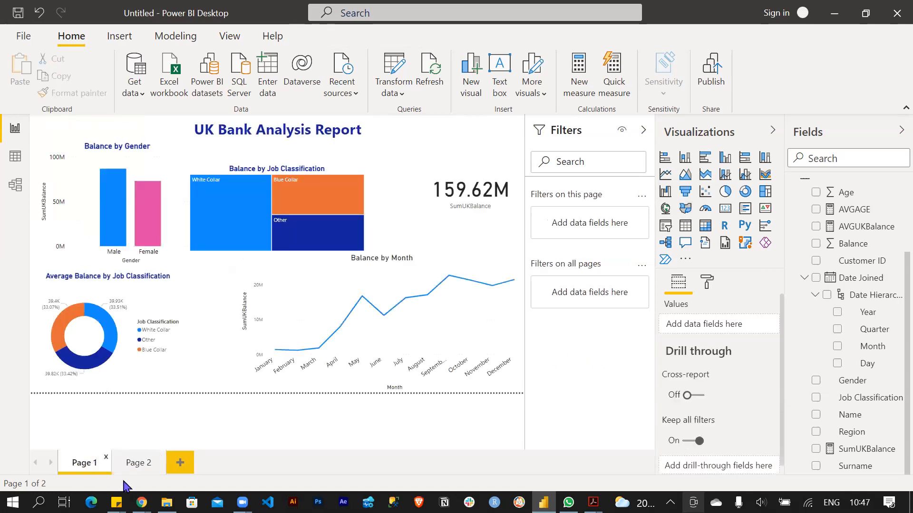
click(137, 469)
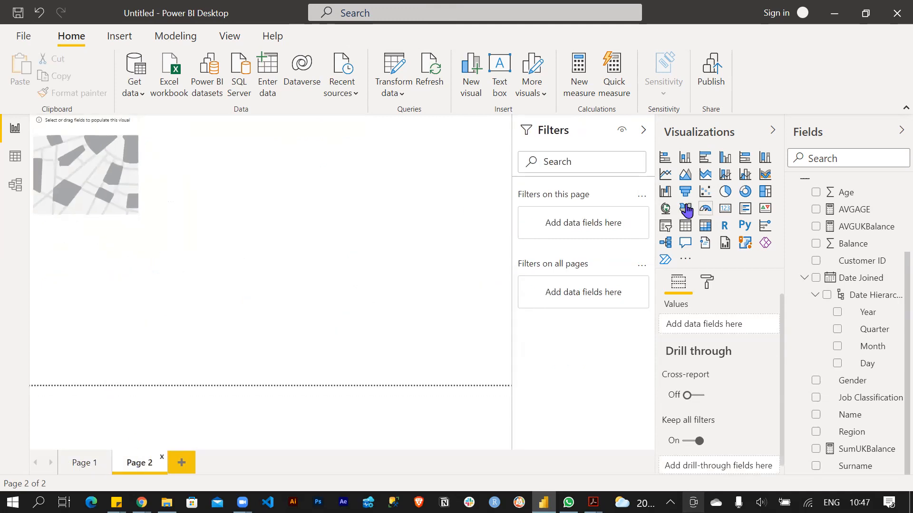
click(97, 131)
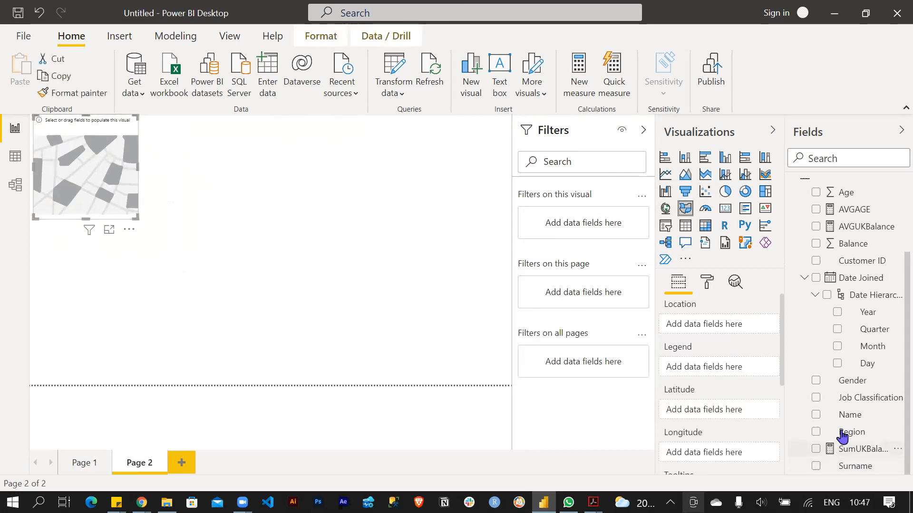
click(815, 449)
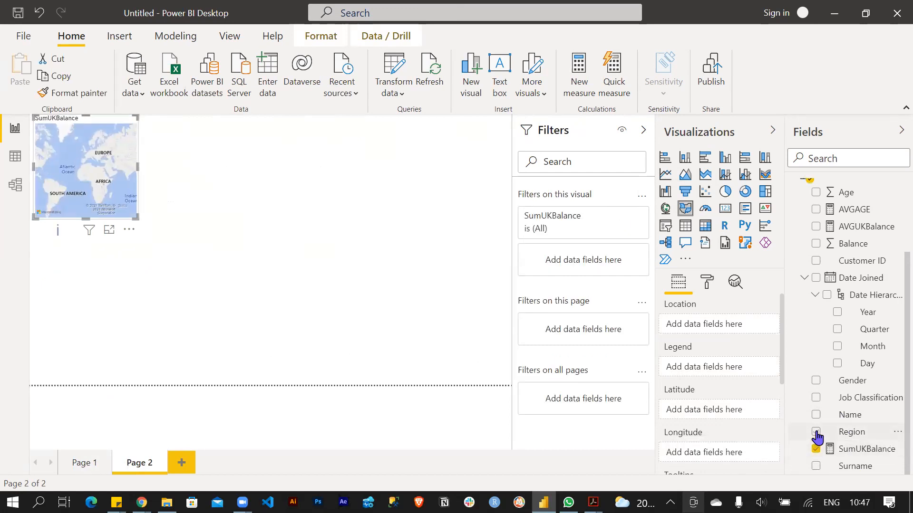
click(816, 432)
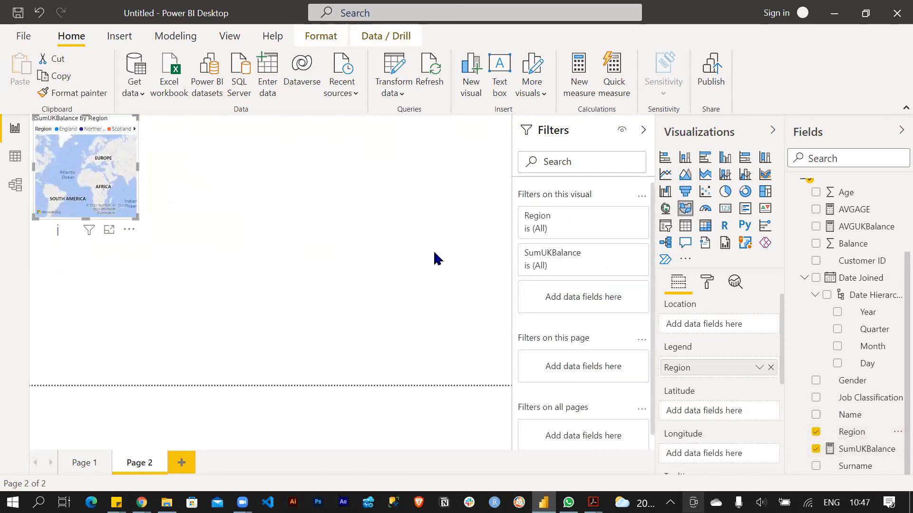
- Enlarge the filled map in width and height and place it along the left side of the report page
drag(176, 164, 357, 210)
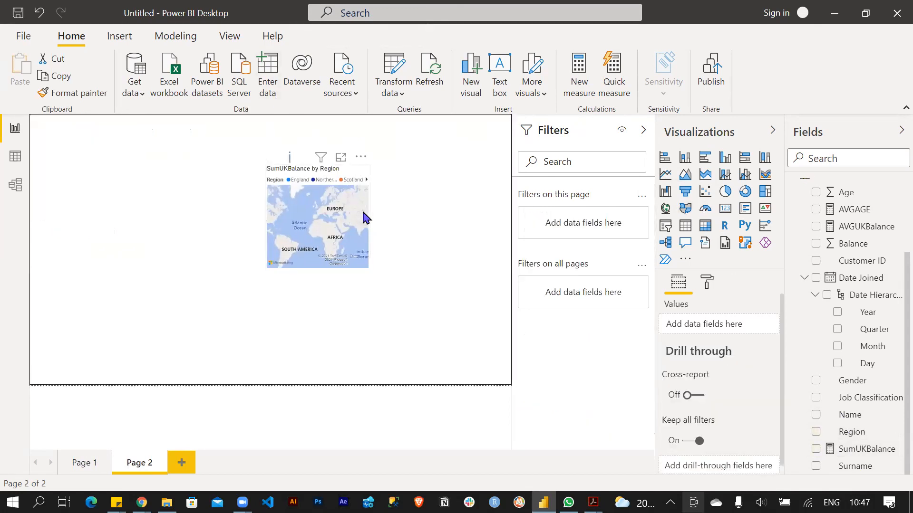
drag(369, 218, 518, 216)
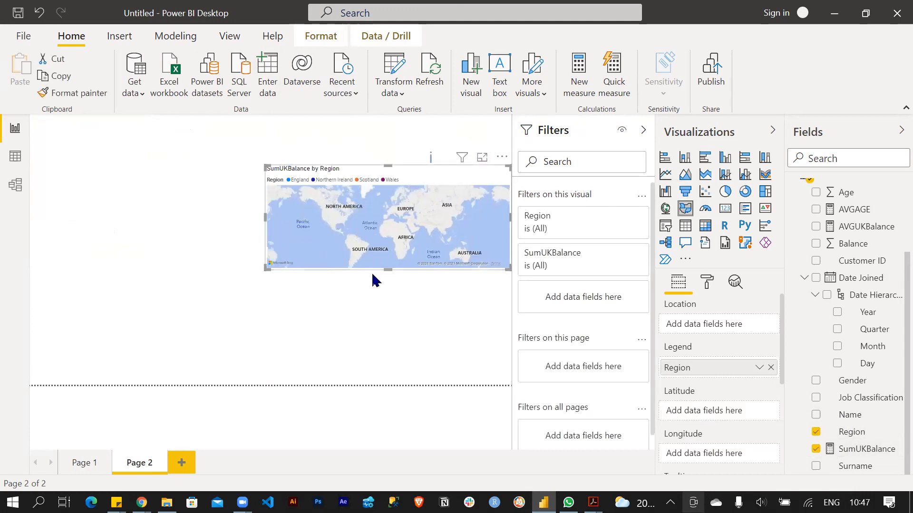
drag(390, 269, 399, 374)
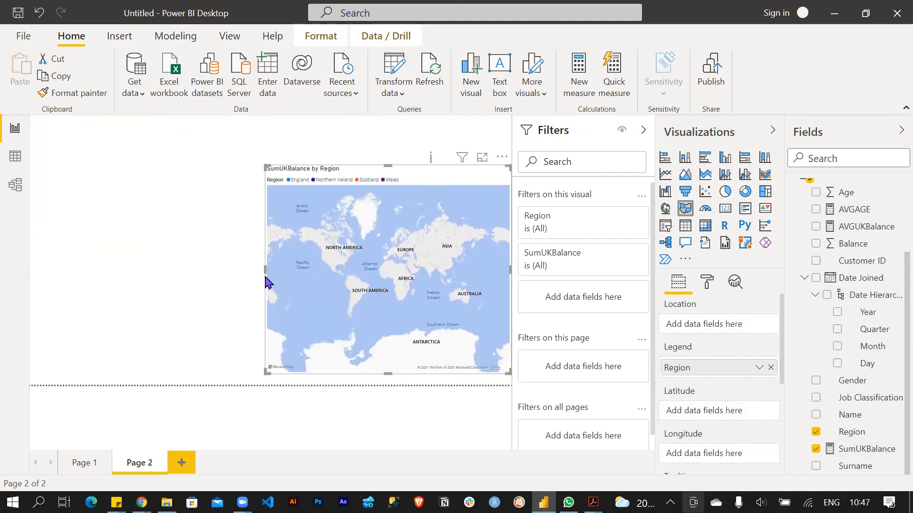
drag(265, 269, 216, 266)
drag(304, 181, 216, 161)
click(387, 175)
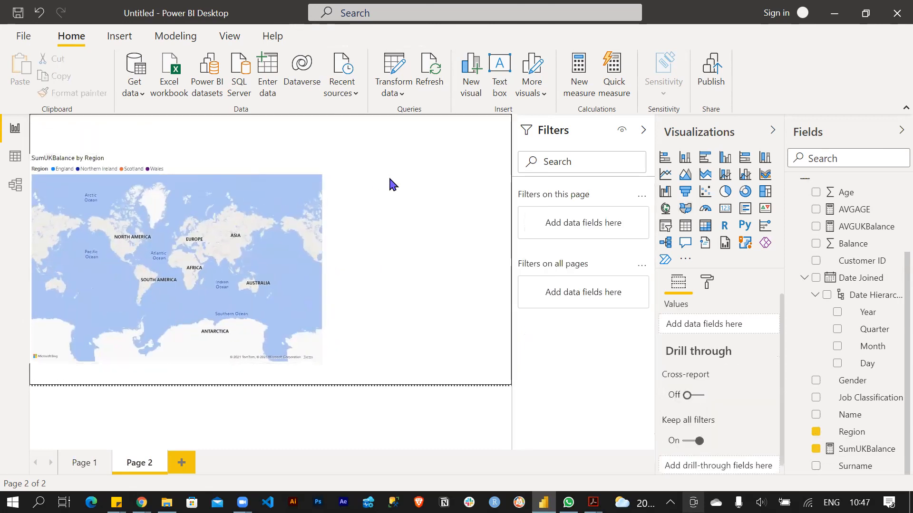
- Assign Region as the filled map's location and inspect the balance tooltips of the UK regions
click(232, 161)
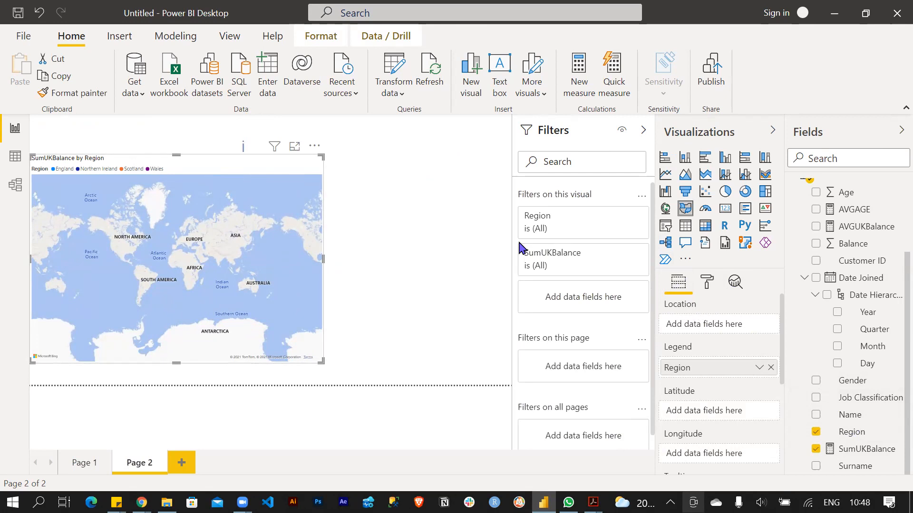
drag(846, 430, 699, 323)
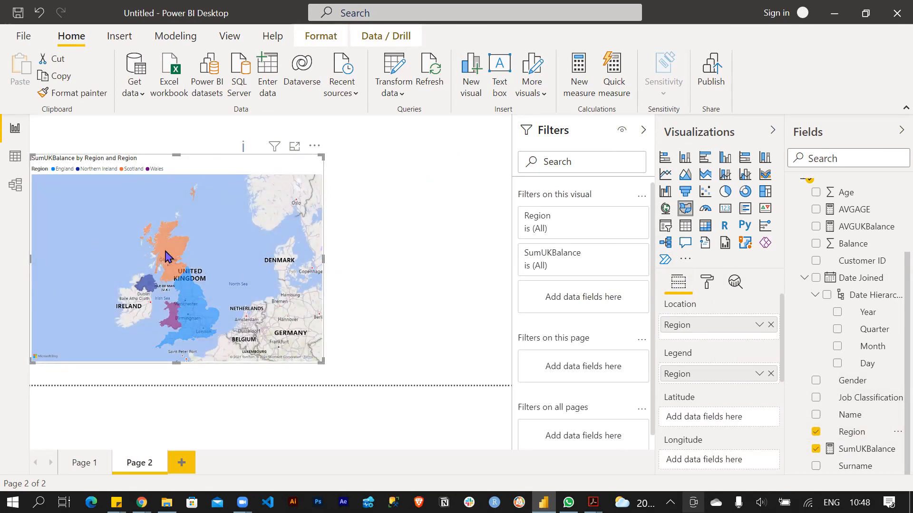
mouse_move(189, 300)
mouse_move(189, 324)
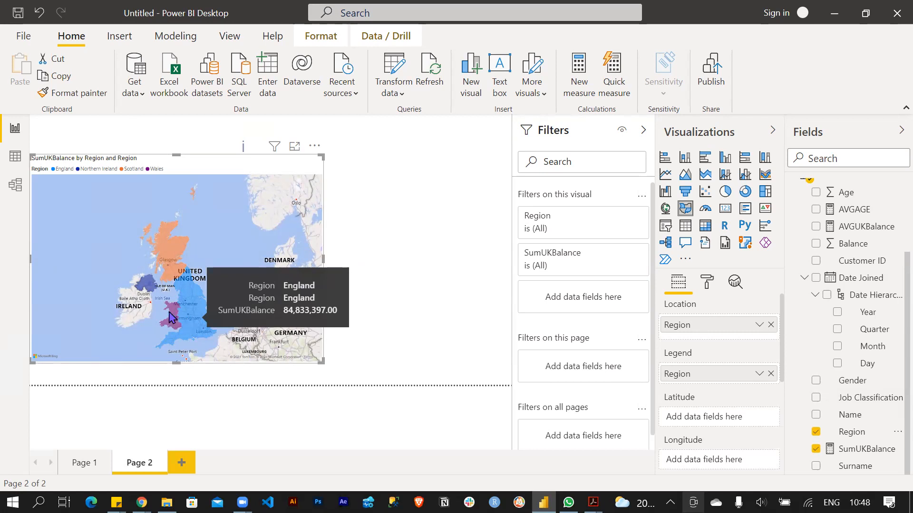
mouse_move(143, 291)
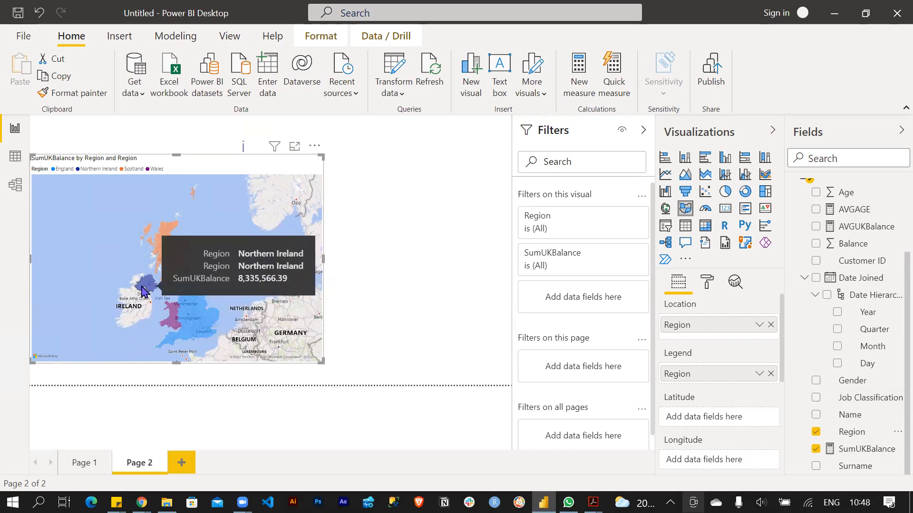
mouse_move(163, 248)
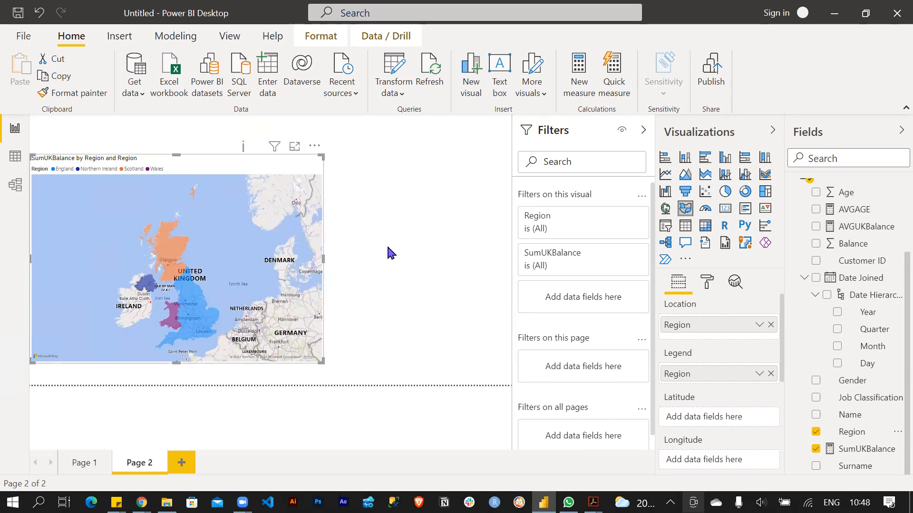
- Turn off the filled map's background
click(707, 284)
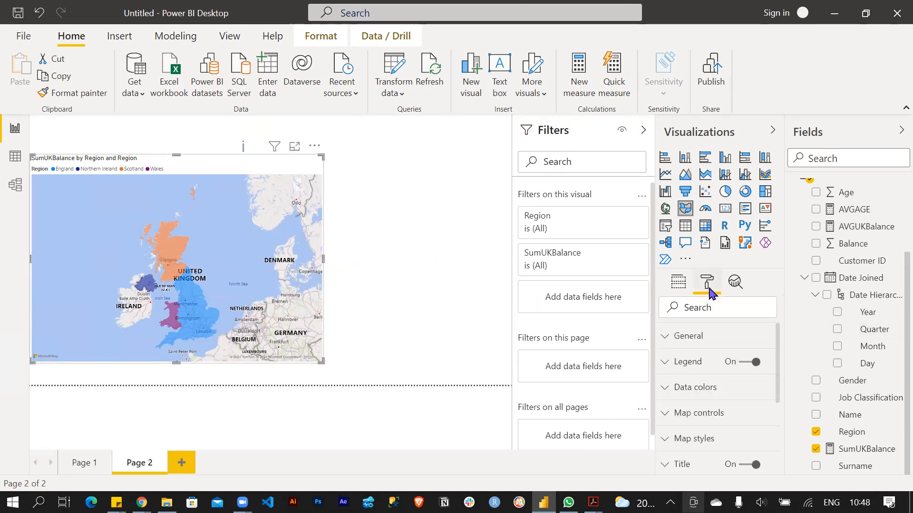
scroll(726, 381, down, 3)
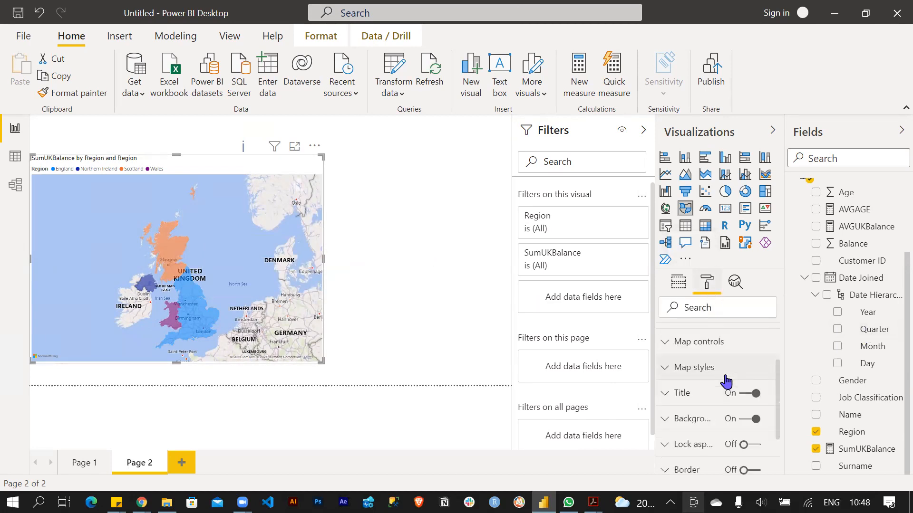
click(742, 427)
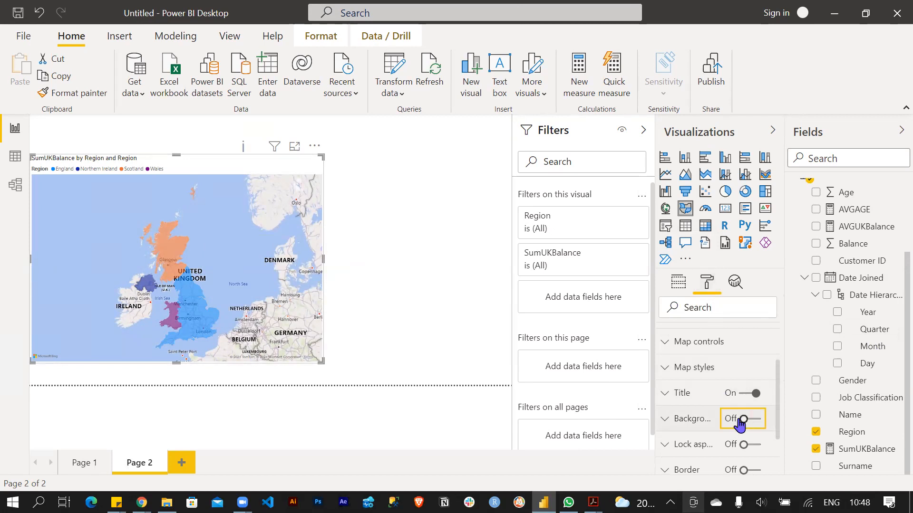
- Change the map's title text to "Balance by Region and Region"
scroll(721, 415, up, 3)
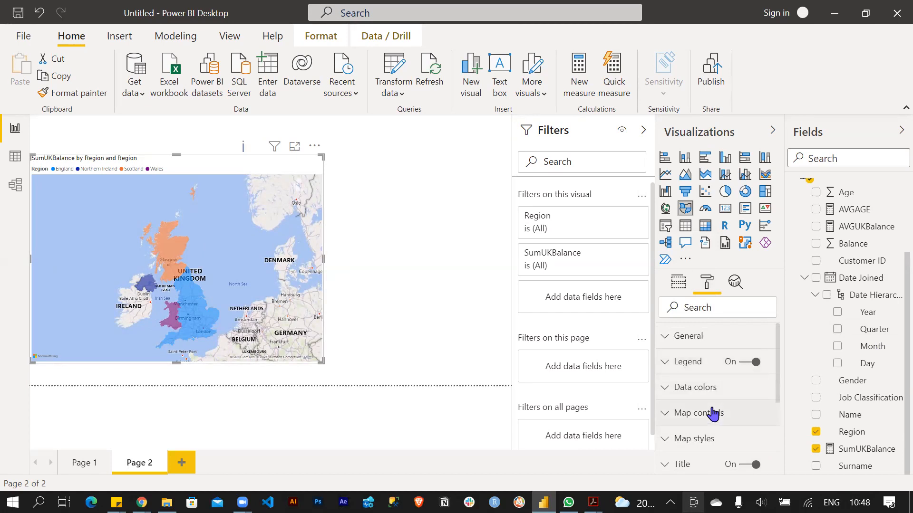
scroll(712, 399, down, 3)
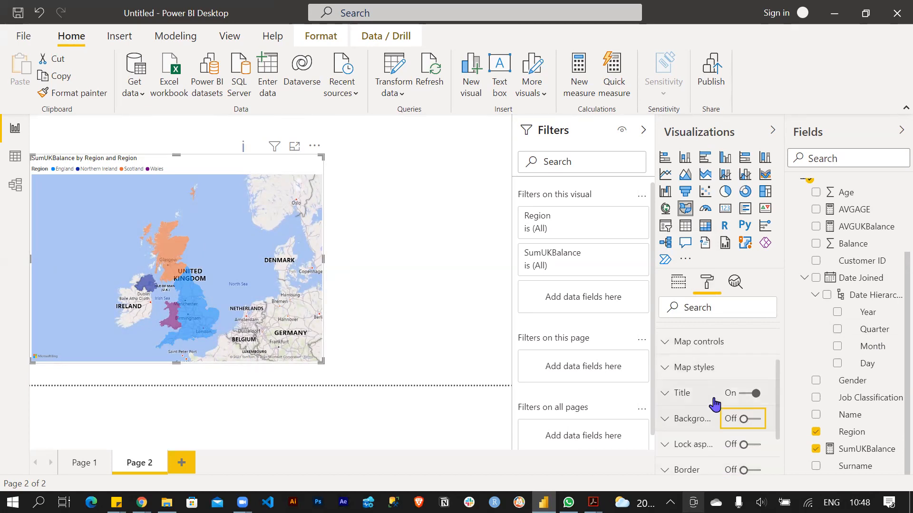
click(693, 398)
scroll(699, 398, down, 3)
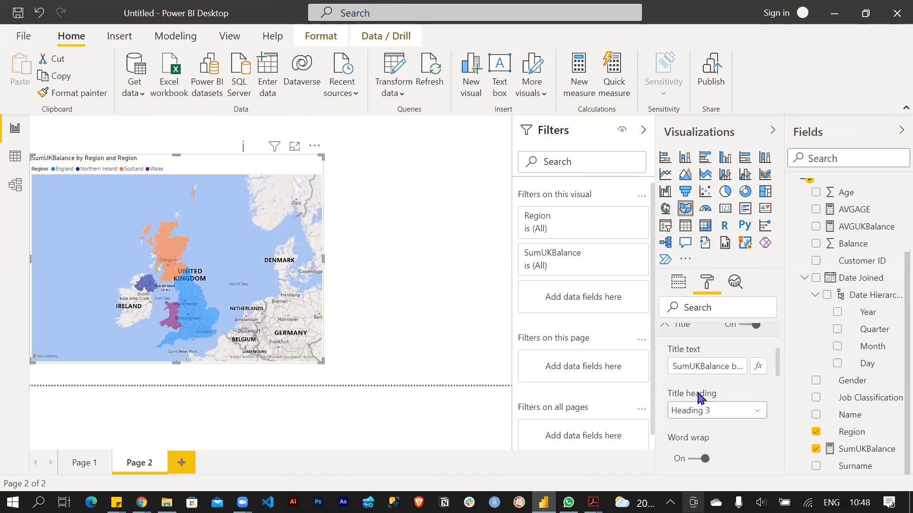
drag(699, 363, 667, 370)
key(BackSpace)
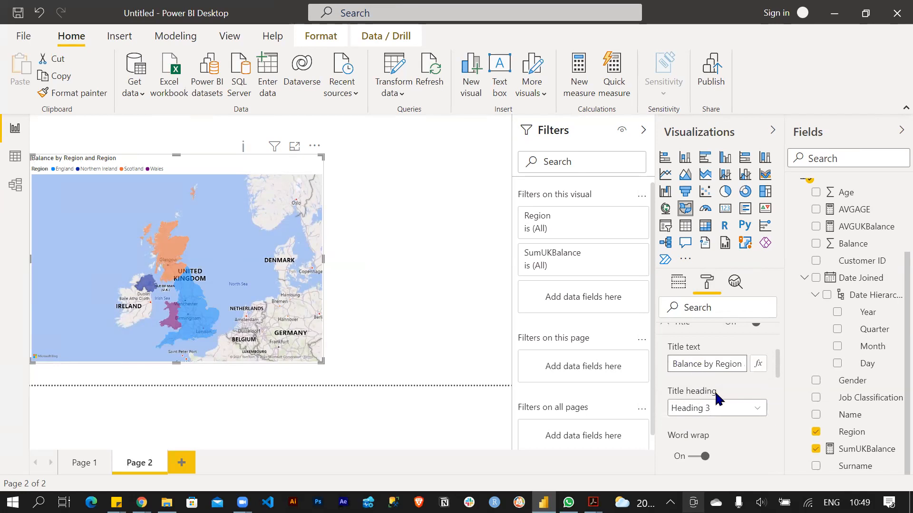
- Center the map's title and set its font color to dark blue
scroll(714, 398, down, 2)
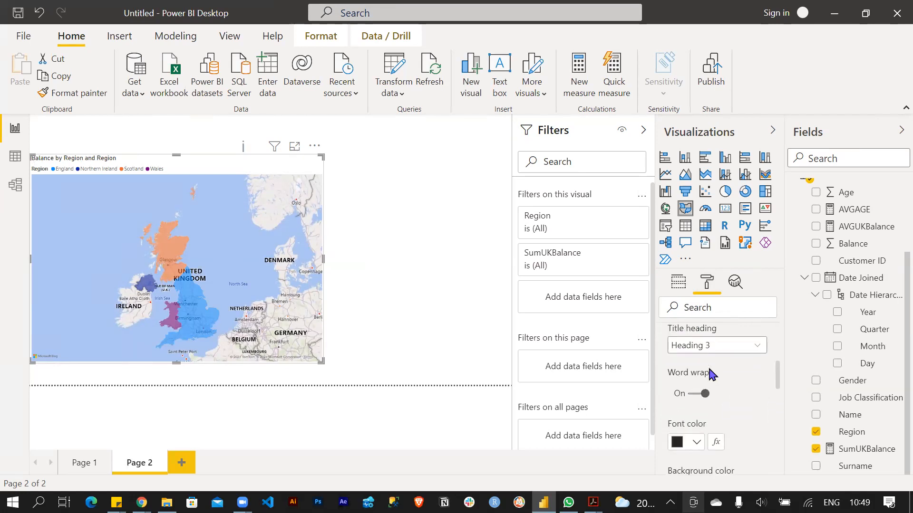
scroll(712, 375, up, 2)
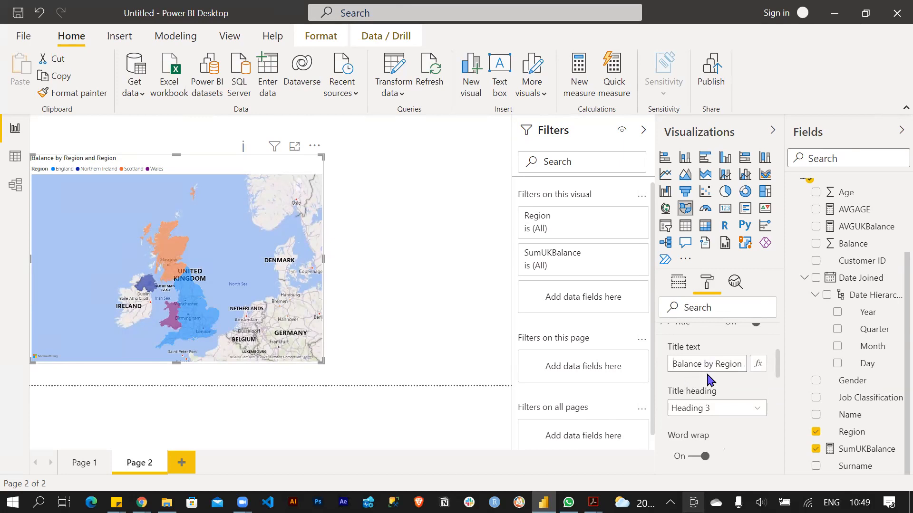
scroll(709, 380, down, 3)
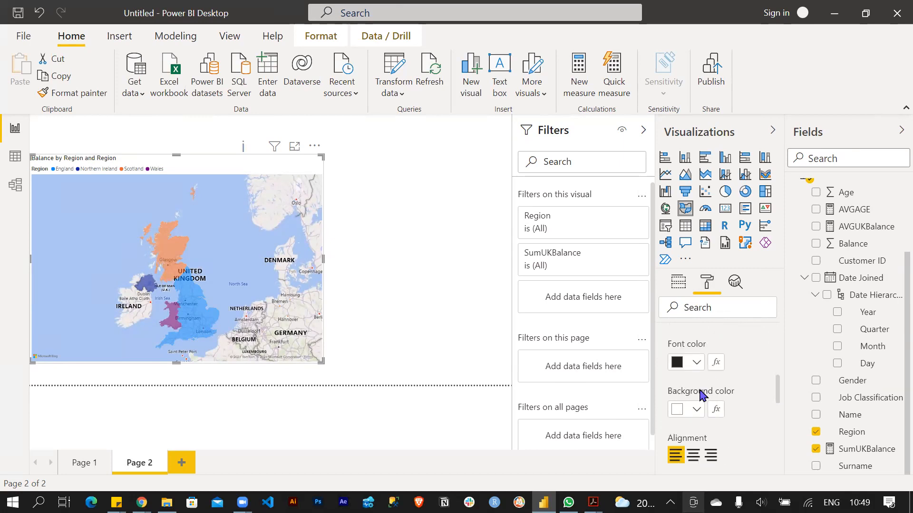
click(697, 455)
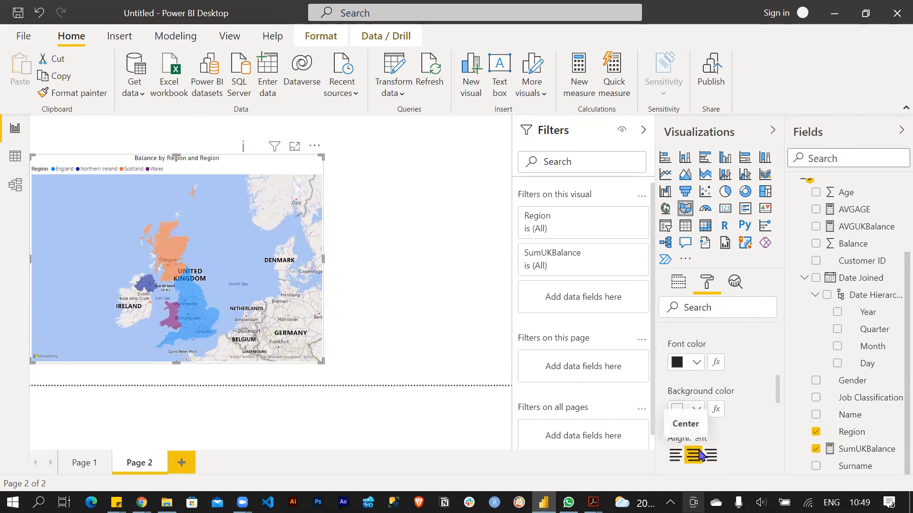
click(702, 365)
click(747, 132)
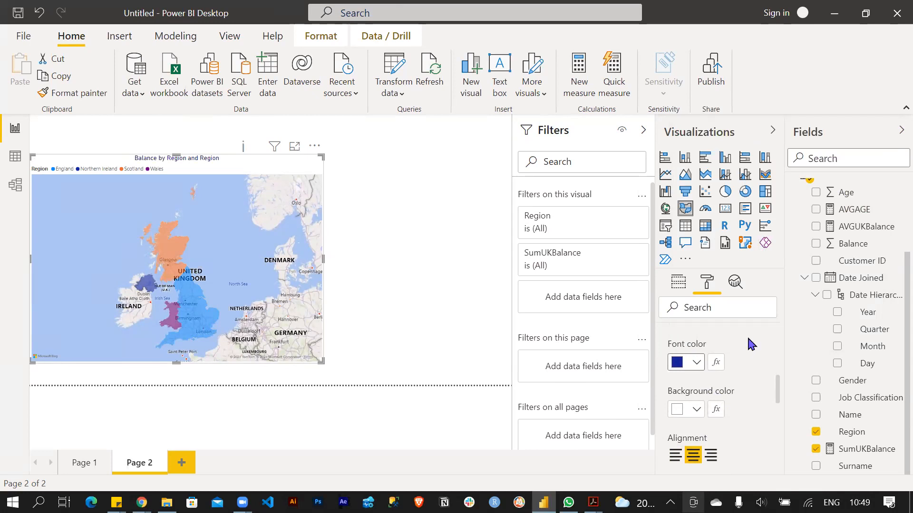
- Make the map's title bold and set its text size to 16 pt
scroll(723, 385, down, 3)
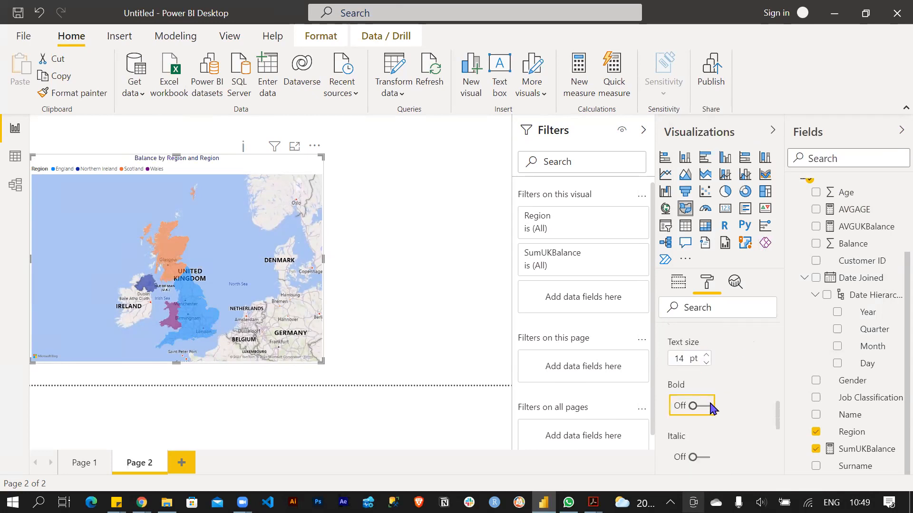
click(700, 411)
click(707, 356)
click(707, 355)
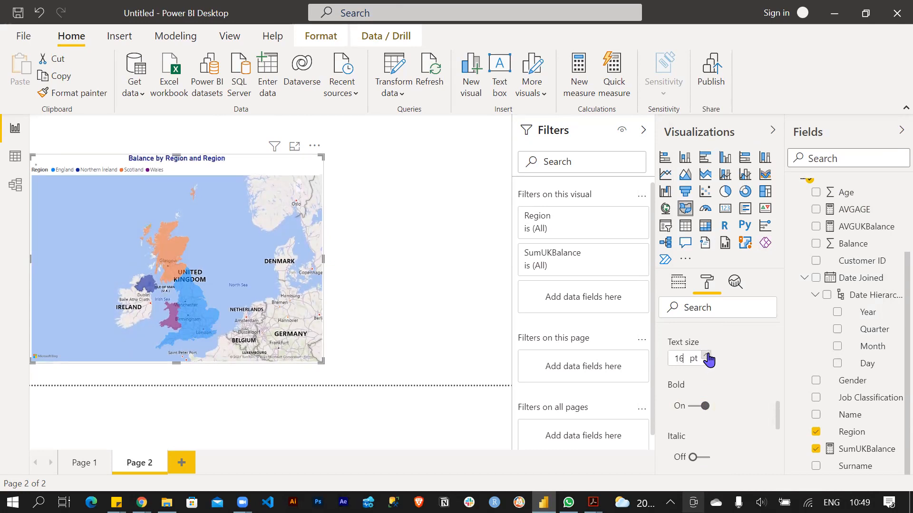
click(395, 243)
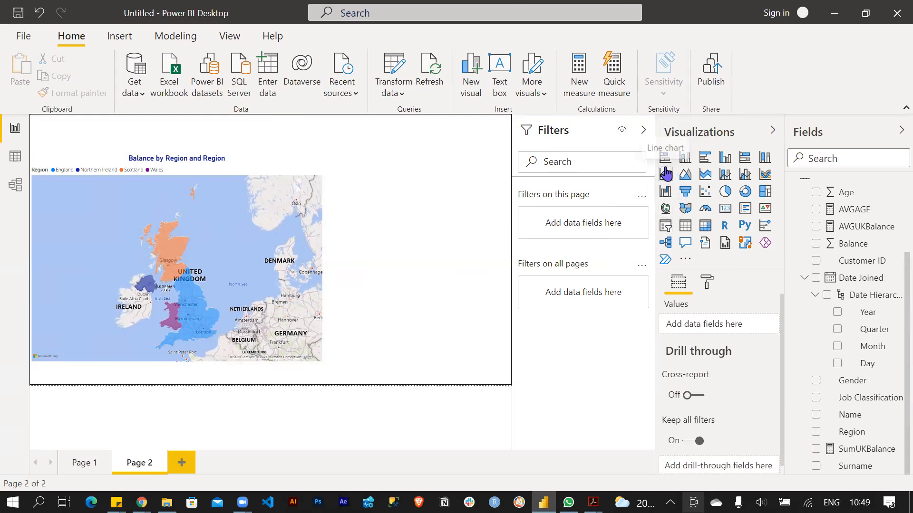
- Add a Region slicer beside the map and shrink it to a compact box around its list
click(664, 229)
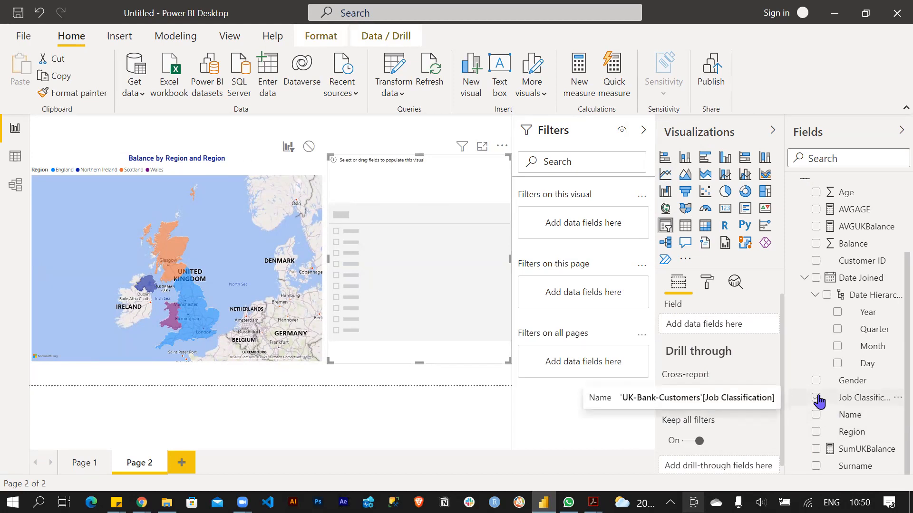
click(817, 432)
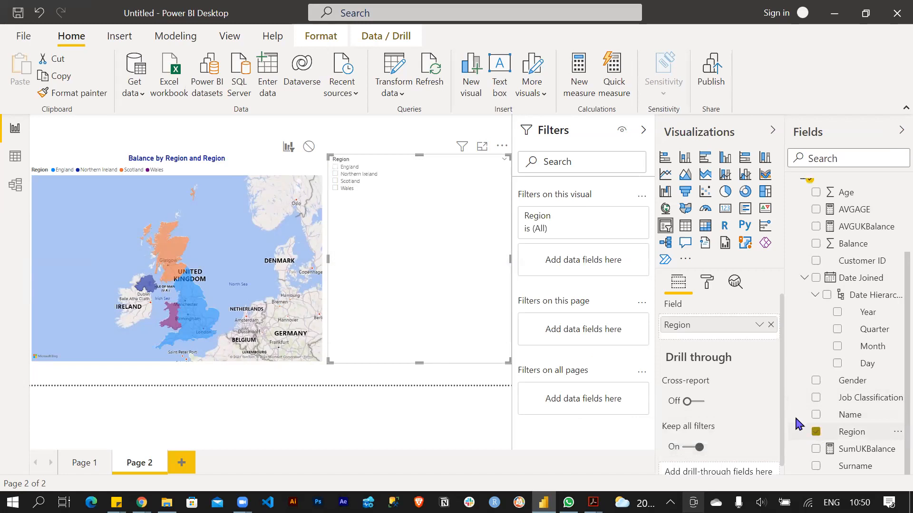
drag(514, 361, 422, 238)
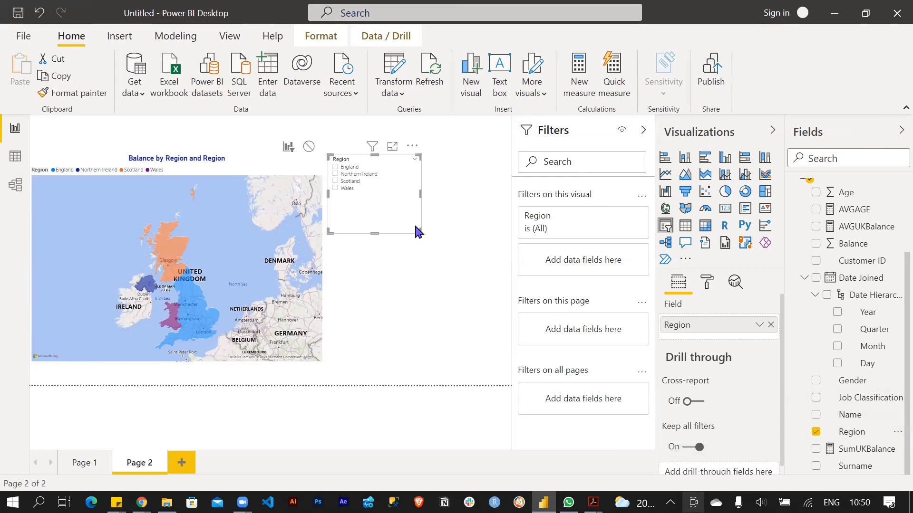
- Set the font color of the Region slicer's items to black
click(709, 288)
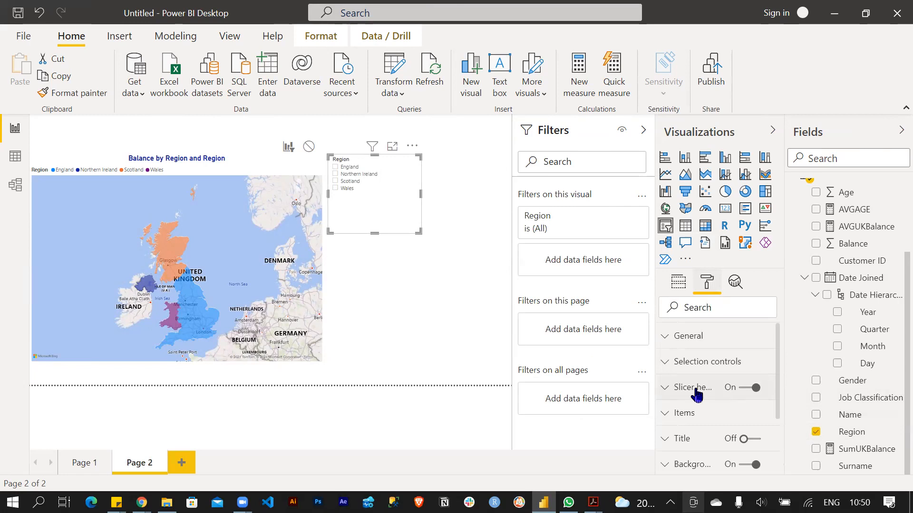
click(689, 411)
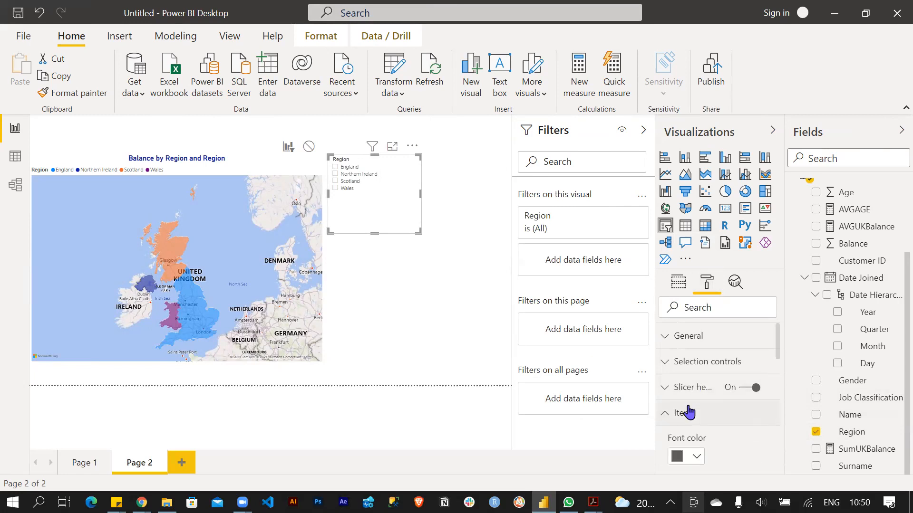
scroll(690, 400, down, 2)
click(690, 389)
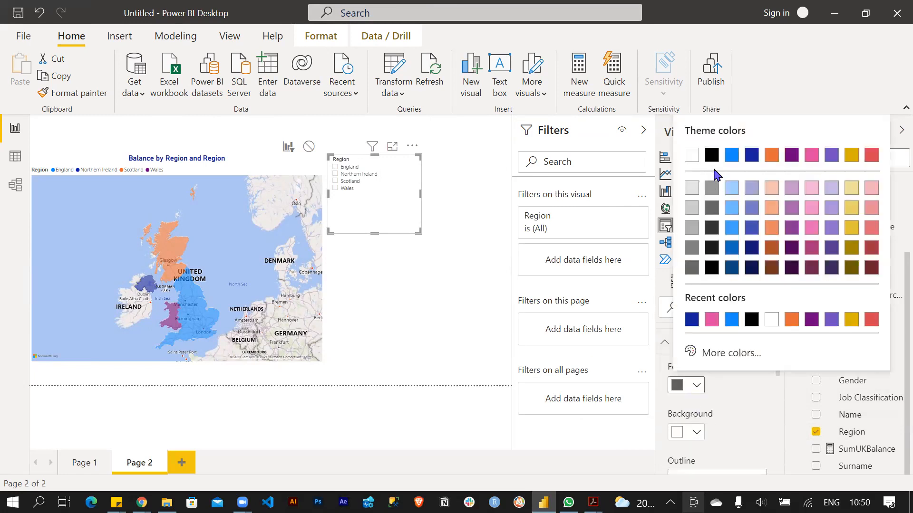
click(711, 155)
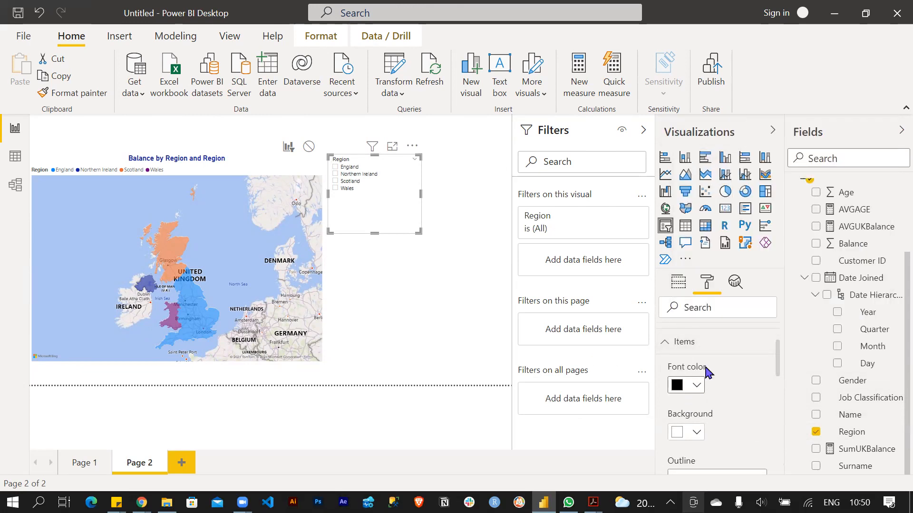
- Increase the text size of the Region slicer's items to 18 pt
scroll(708, 373, down, 3)
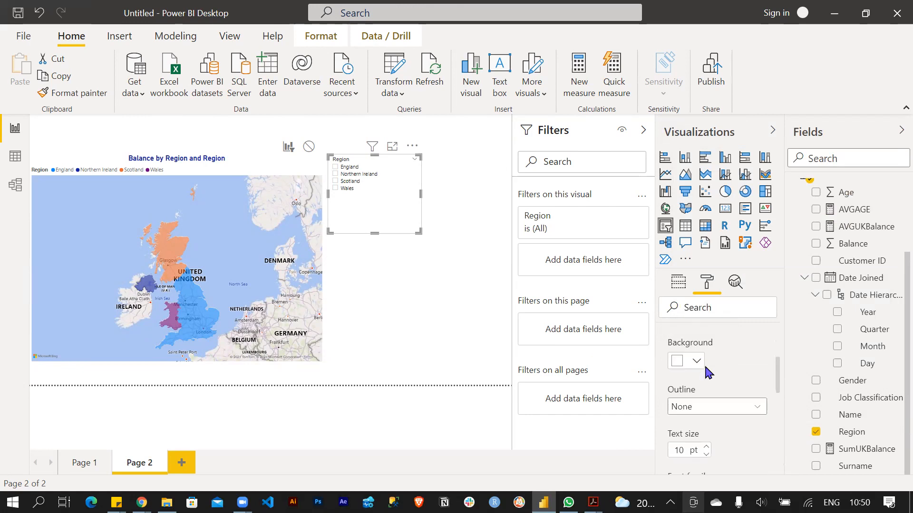
scroll(708, 373, down, 3)
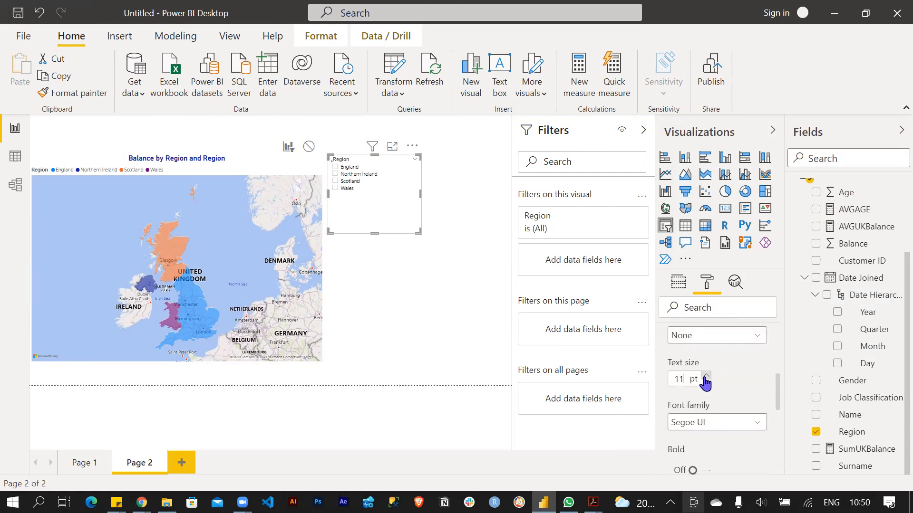
click(705, 376)
click(706, 376)
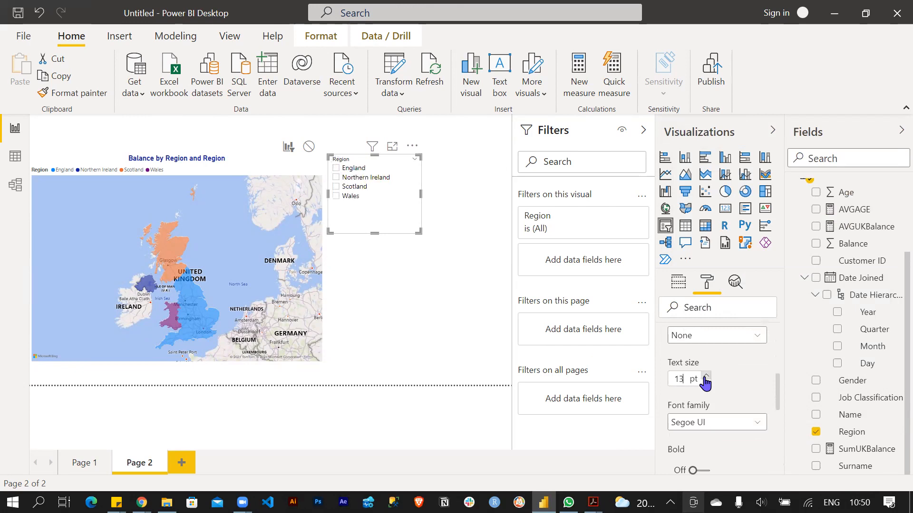
click(705, 376)
click(705, 376)
click(706, 376)
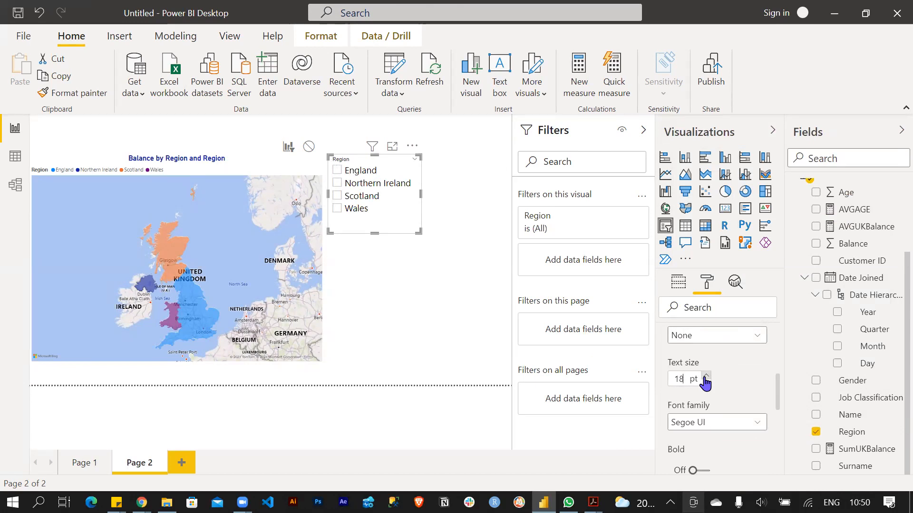
- Set the font color of the Region slicer's header to dark blue
scroll(705, 382, up, 5)
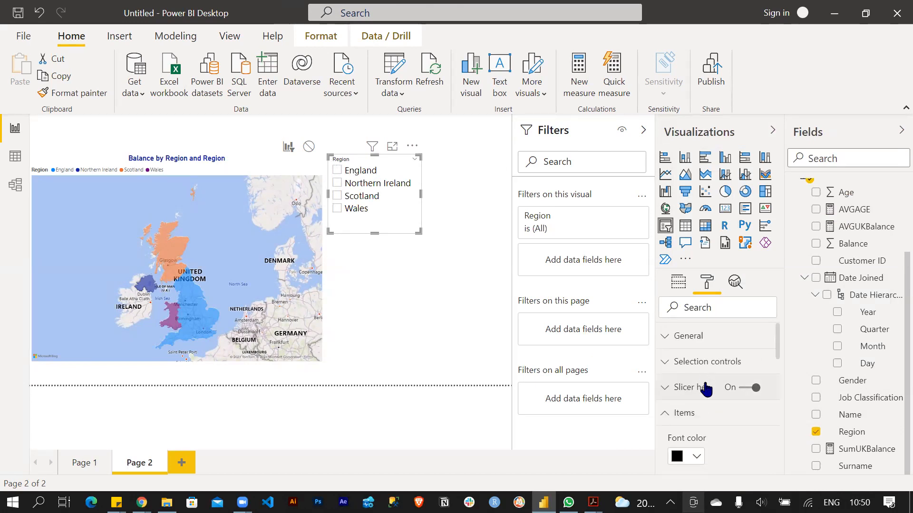
scroll(705, 389, down, 5)
scroll(705, 389, up, 5)
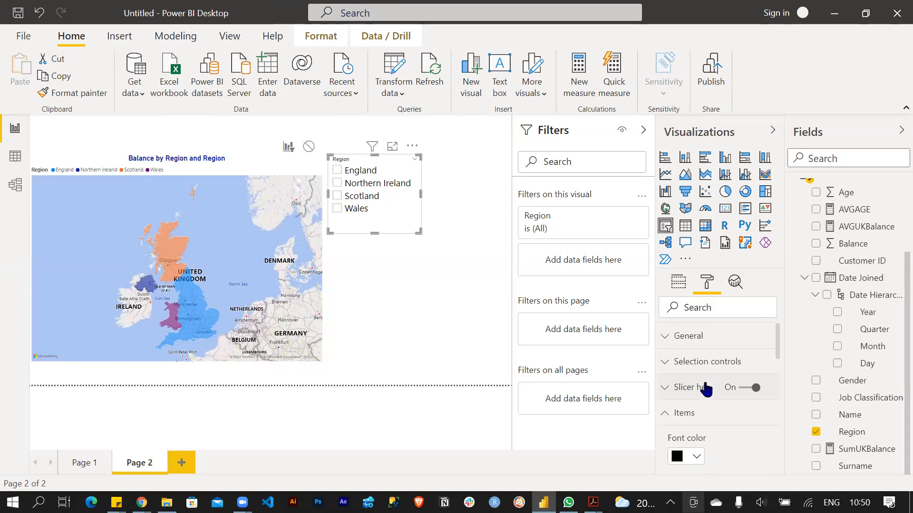
click(672, 414)
click(669, 392)
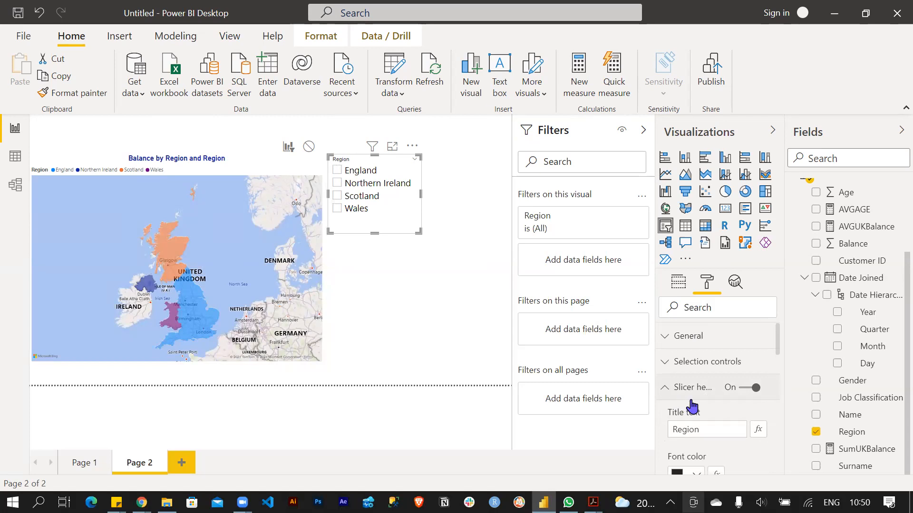
scroll(695, 407, down, 3)
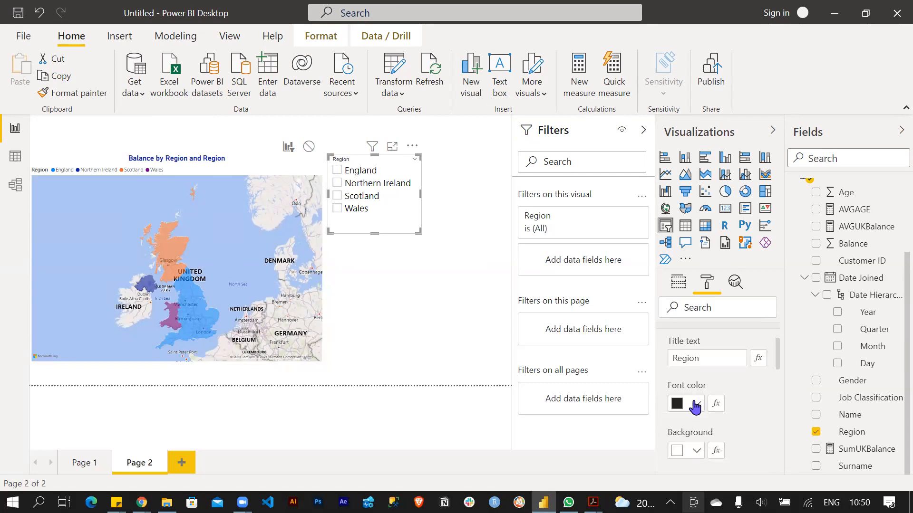
click(694, 406)
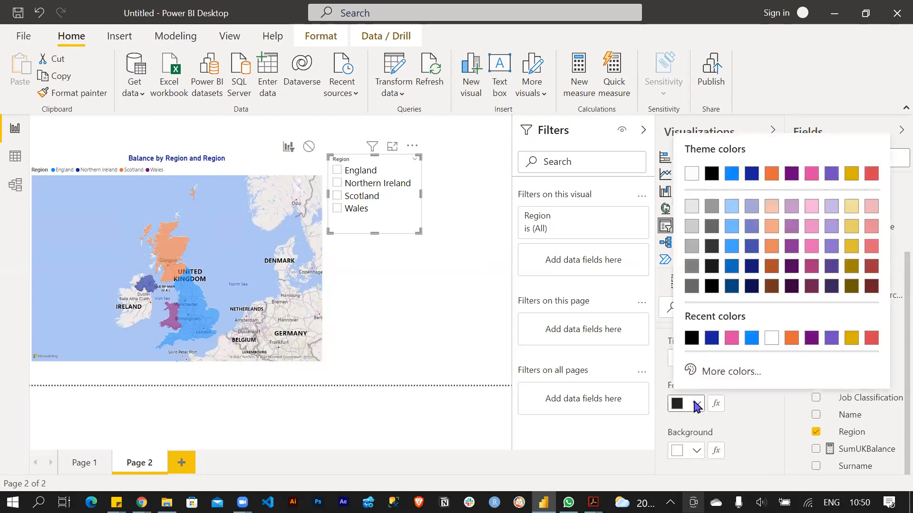
click(749, 174)
- Set the slicer header's text size to 16 pt and make it bold
scroll(694, 414, down, 3)
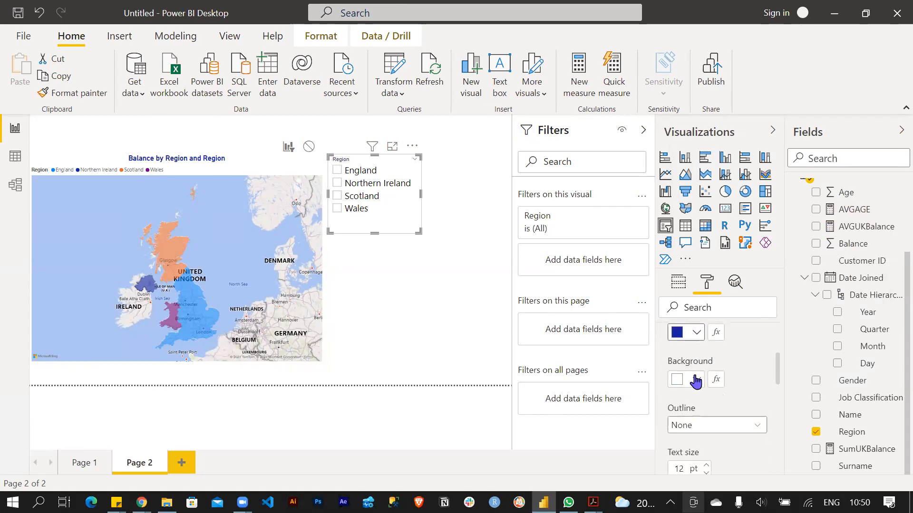
scroll(695, 427, down, 3)
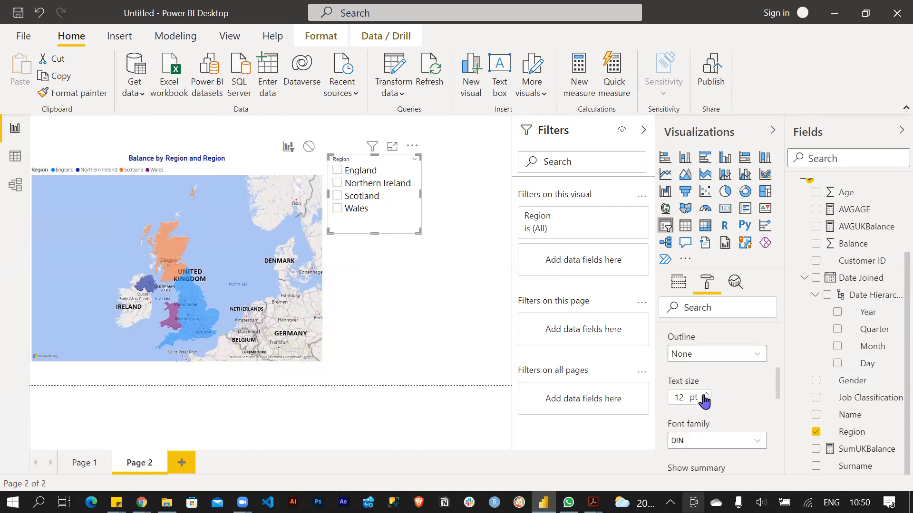
click(702, 395)
click(706, 395)
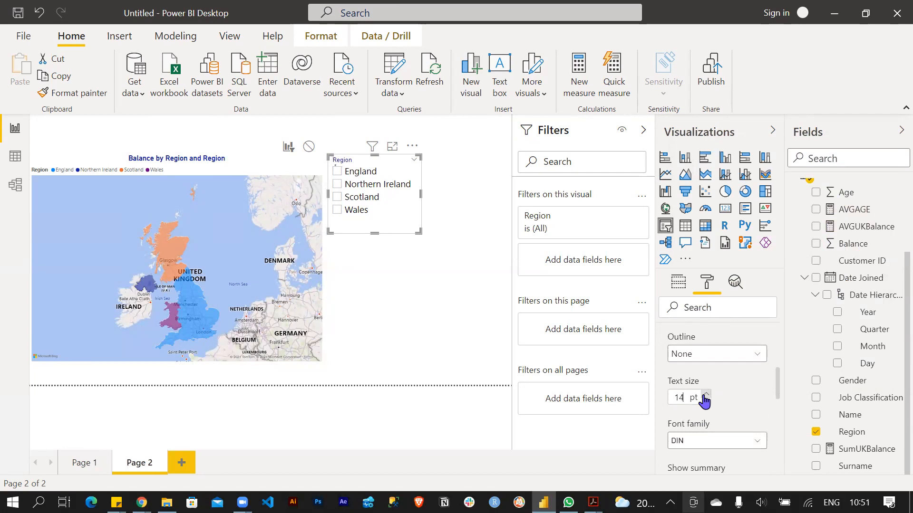
click(703, 396)
click(703, 395)
scroll(703, 401, down, 3)
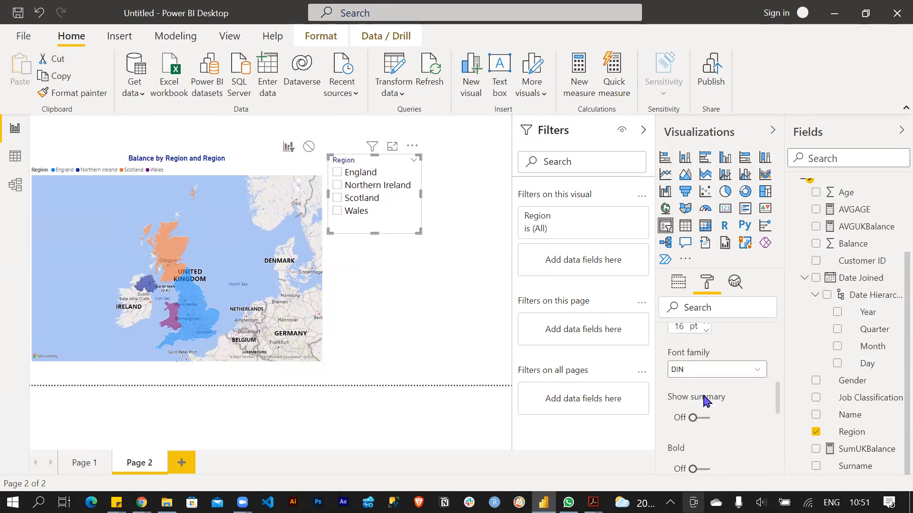
click(702, 469)
scroll(712, 437, down, 3)
scroll(712, 438, down, 5)
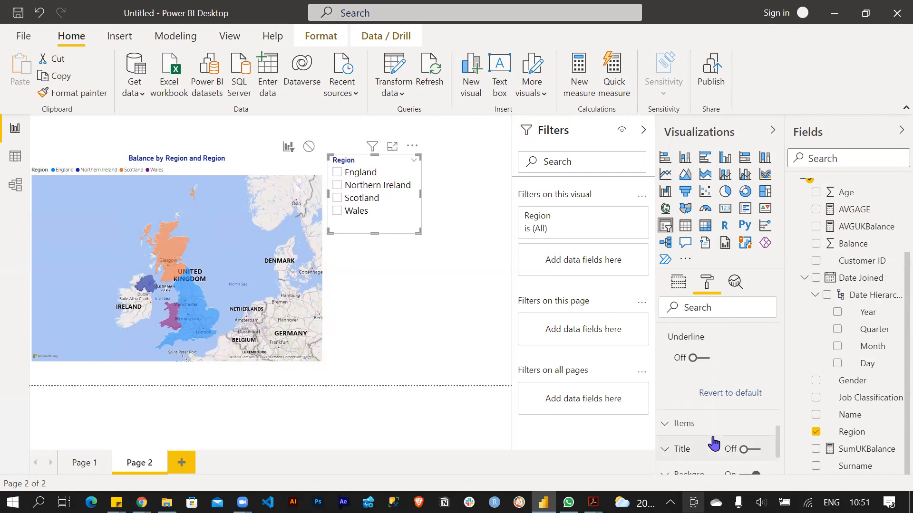
scroll(711, 434, up, 5)
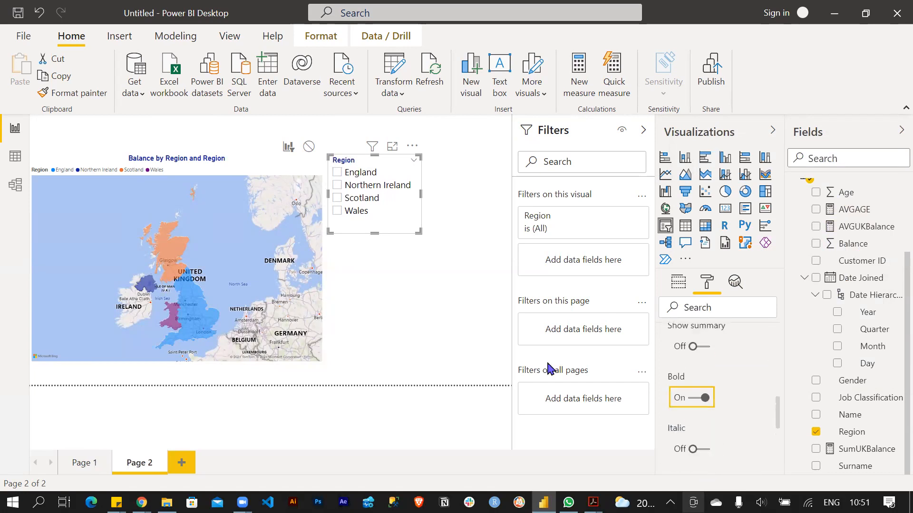
- Filter the map to England with the Region slicer
click(452, 309)
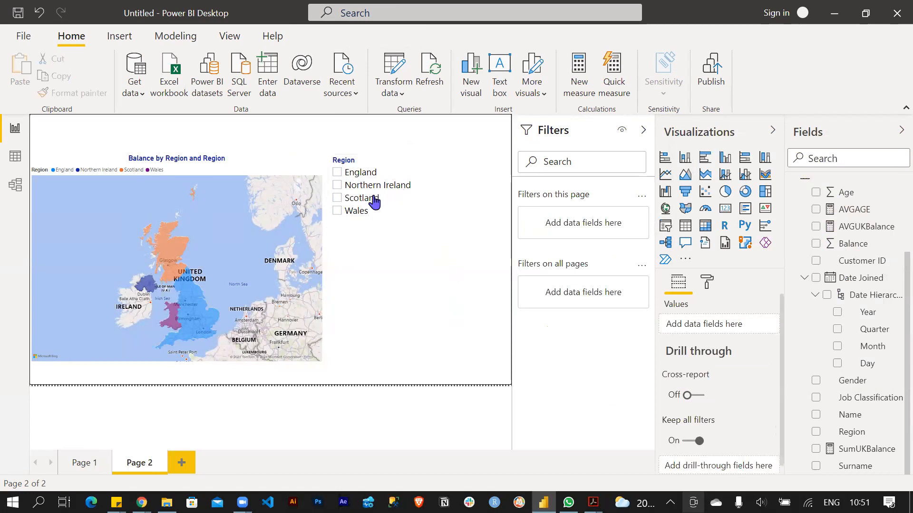
click(337, 173)
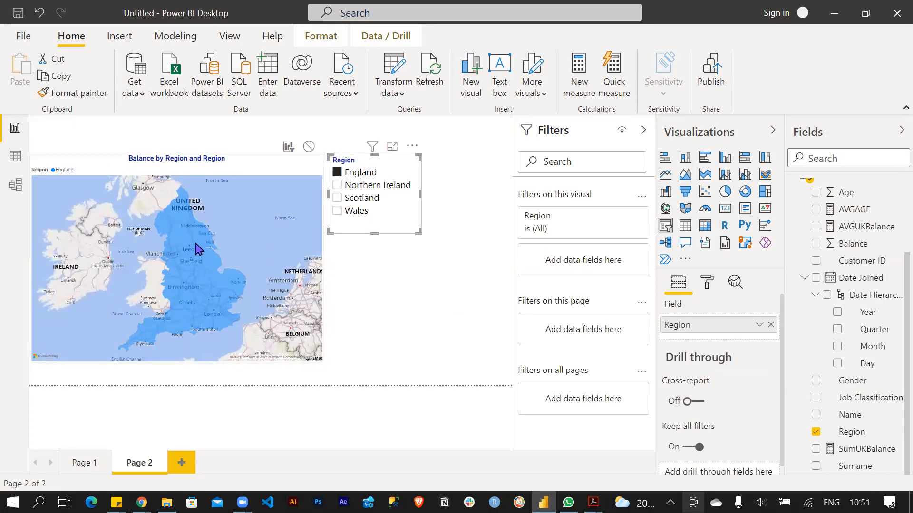
click(385, 287)
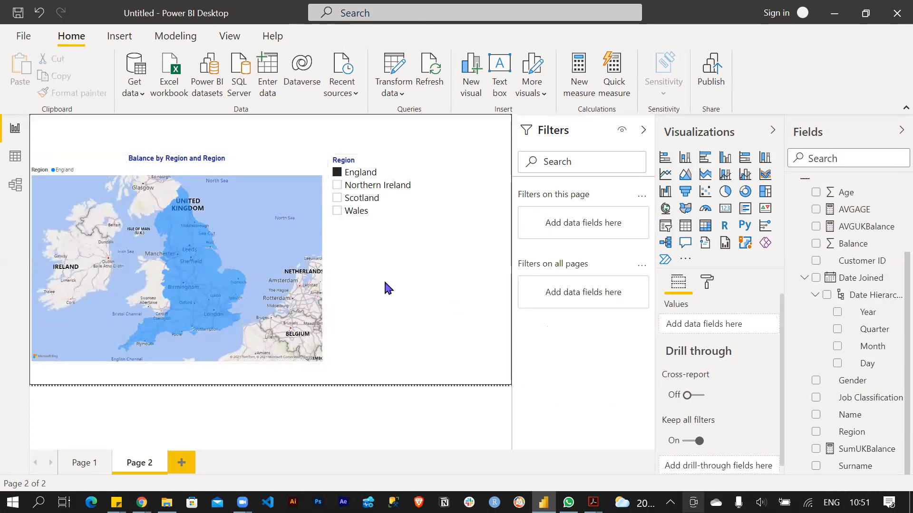
- Copy the SumUKBalance card from Page 1 to Page 2 and move it to the upper corner beyond the slicer
click(85, 468)
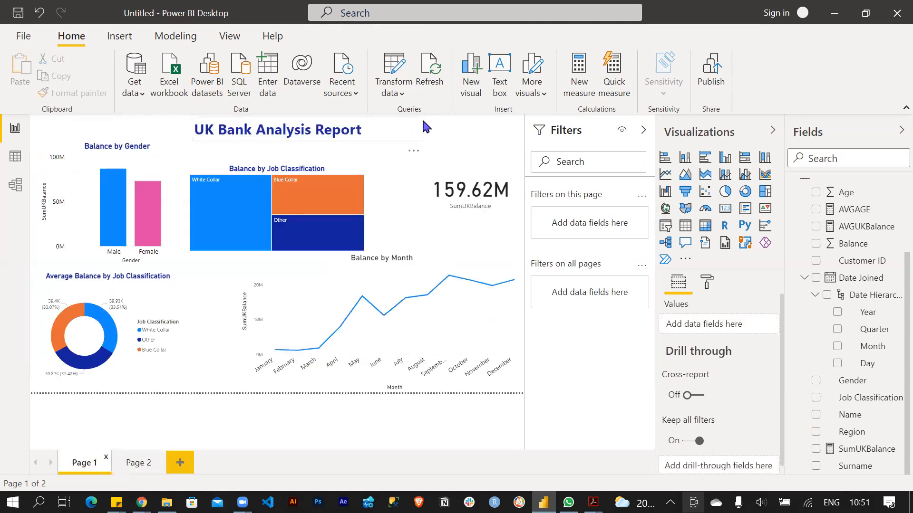
click(459, 176)
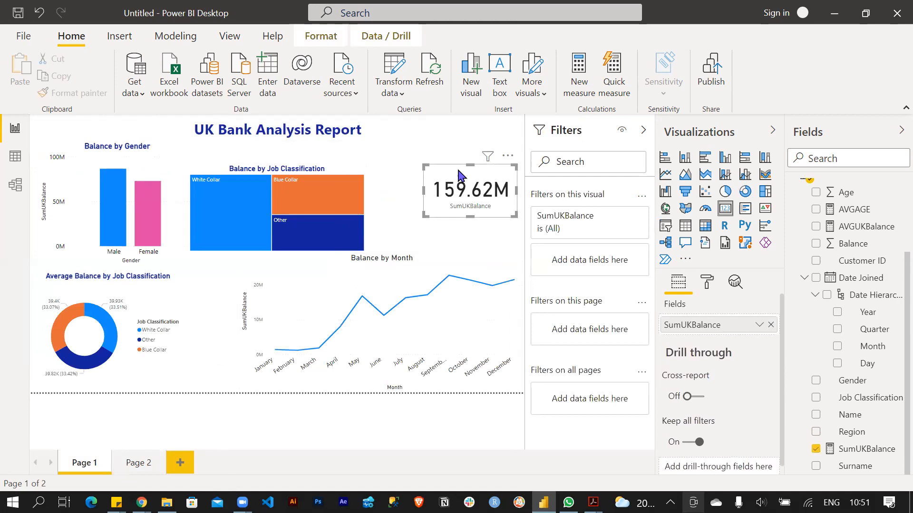
key(ctrl+c)
click(136, 463)
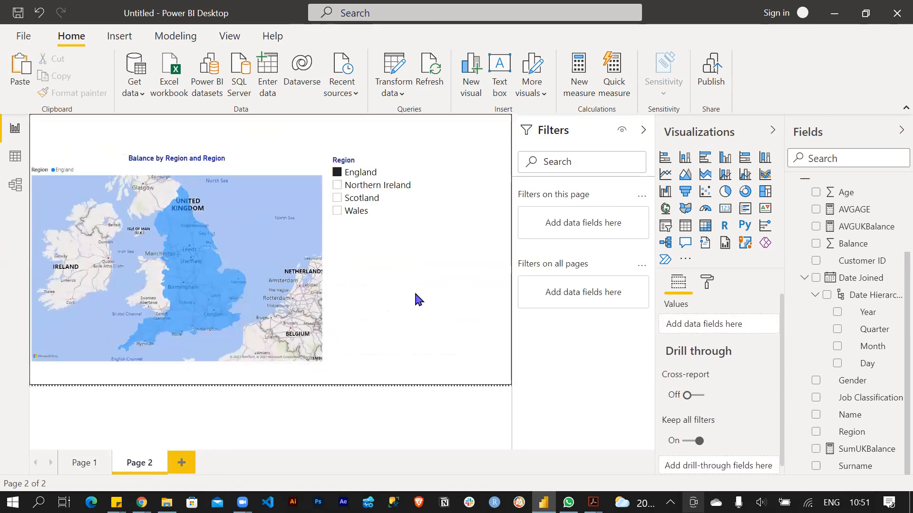
key(ctrl+v)
drag(436, 175, 446, 129)
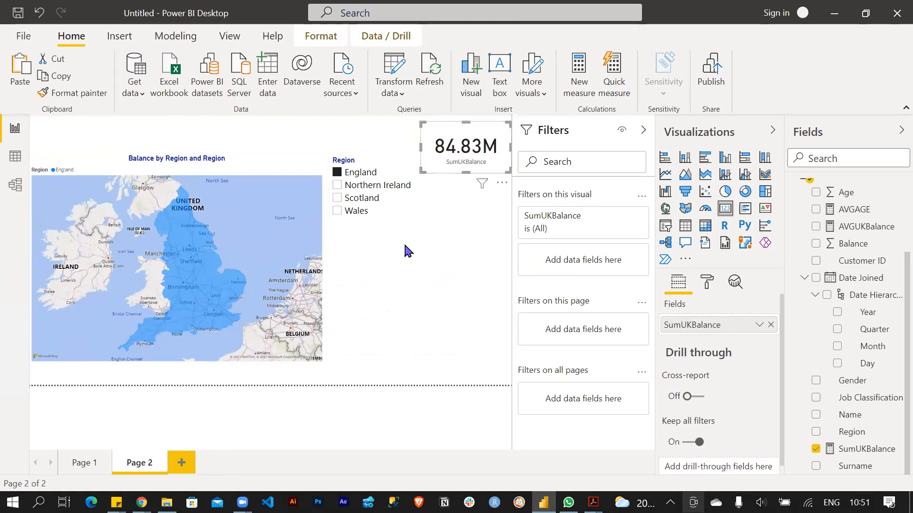
- Filter the map and the balance card to Northern Ireland with the Region slicer
click(402, 285)
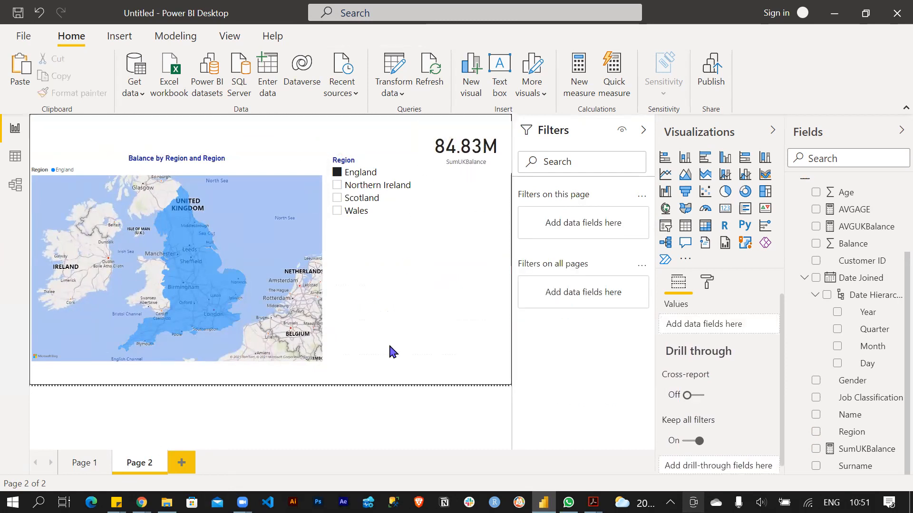
click(339, 186)
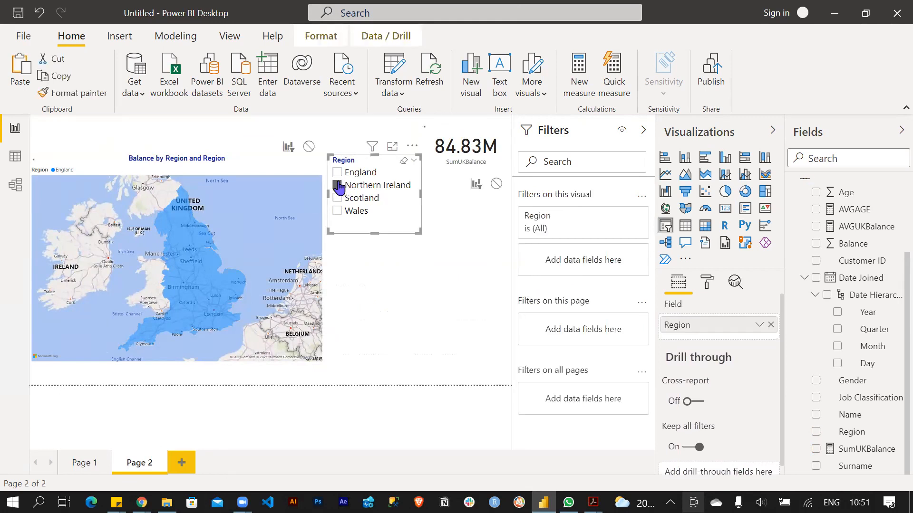
click(437, 295)
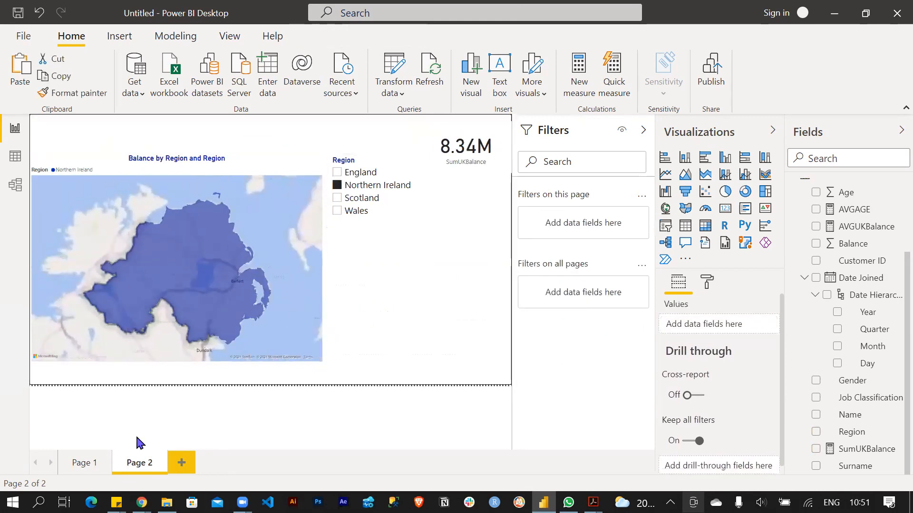
- Compare the SumUKBalance cards on Page 1 and Page 2 and check the customer data table behind them
click(82, 464)
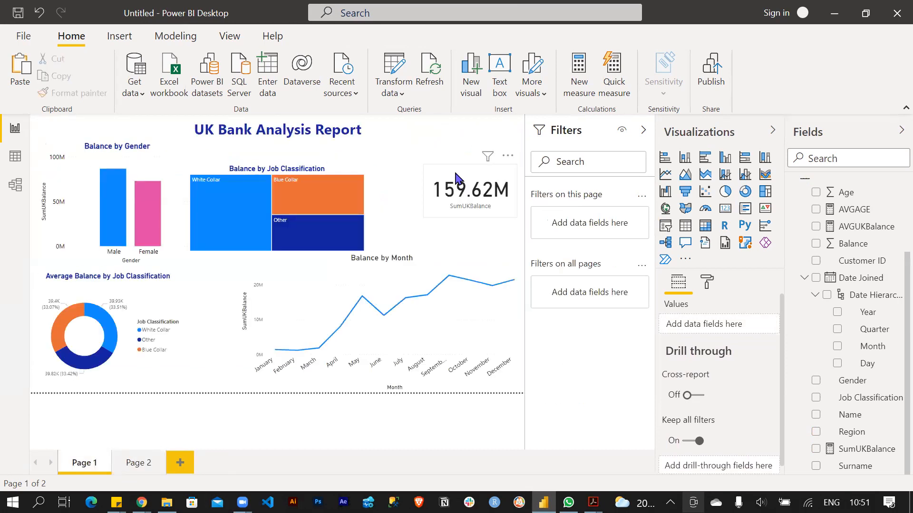
click(455, 179)
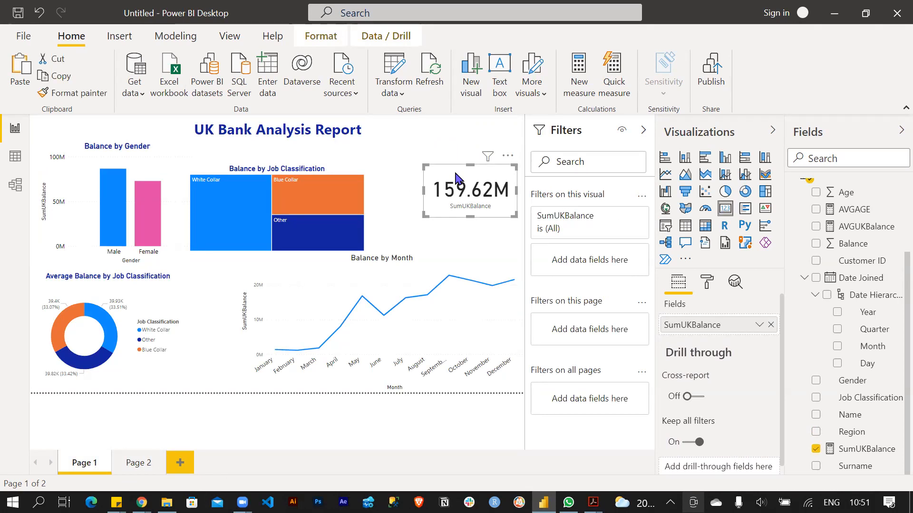
click(128, 468)
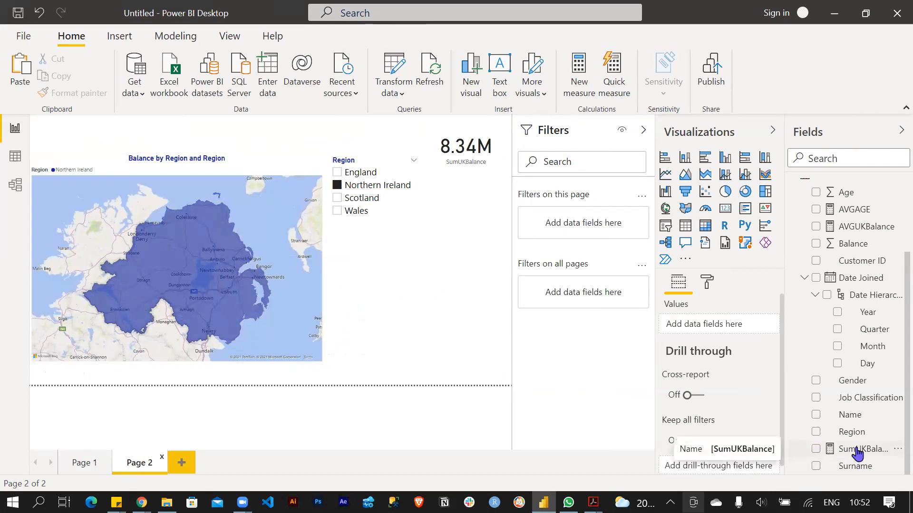
click(16, 158)
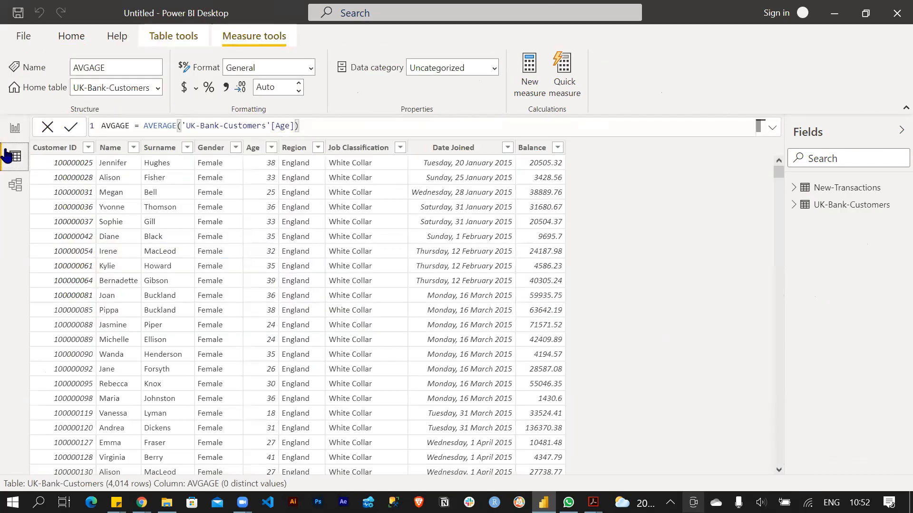
click(13, 128)
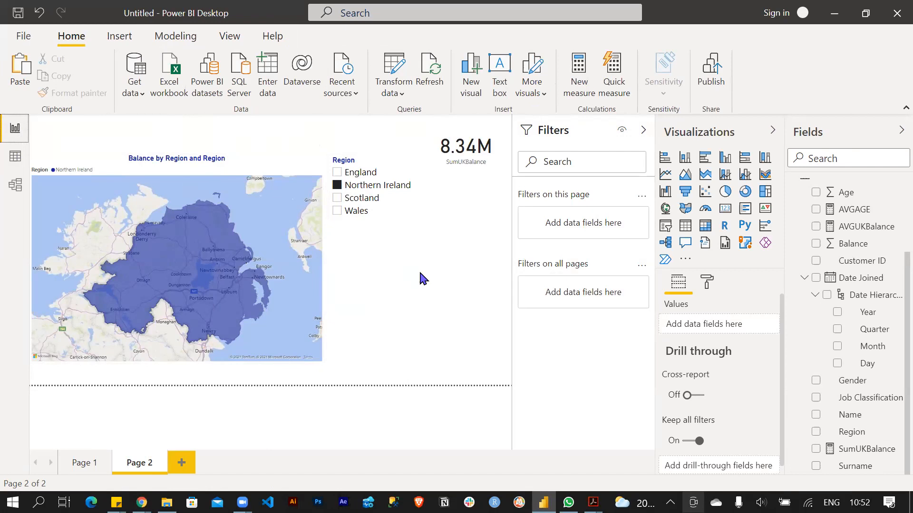
click(78, 463)
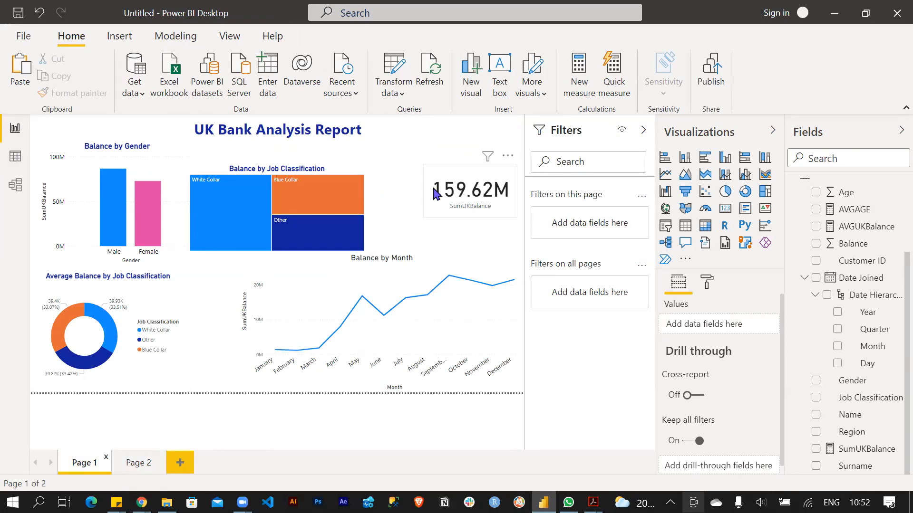
- Filter the map and the balance card on Page 2 to Scotland with the Region slicer
mouse_move(434, 202)
click(135, 467)
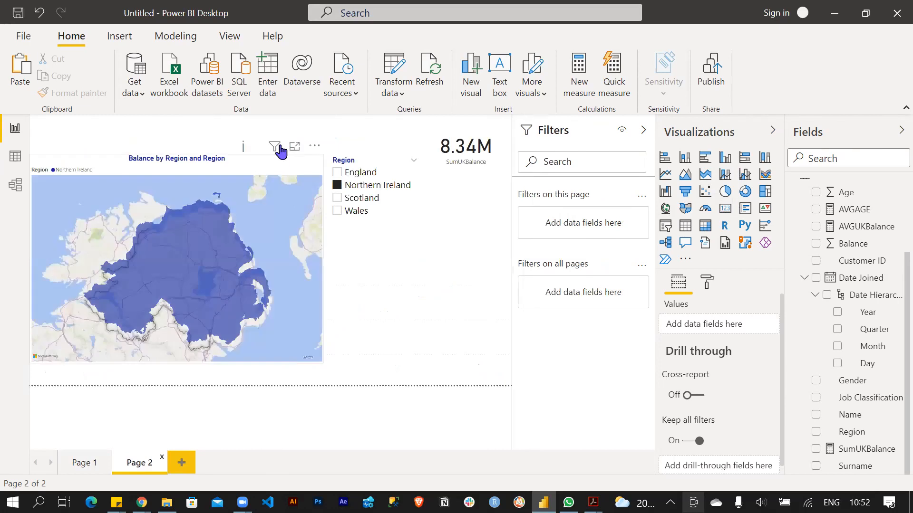
click(337, 199)
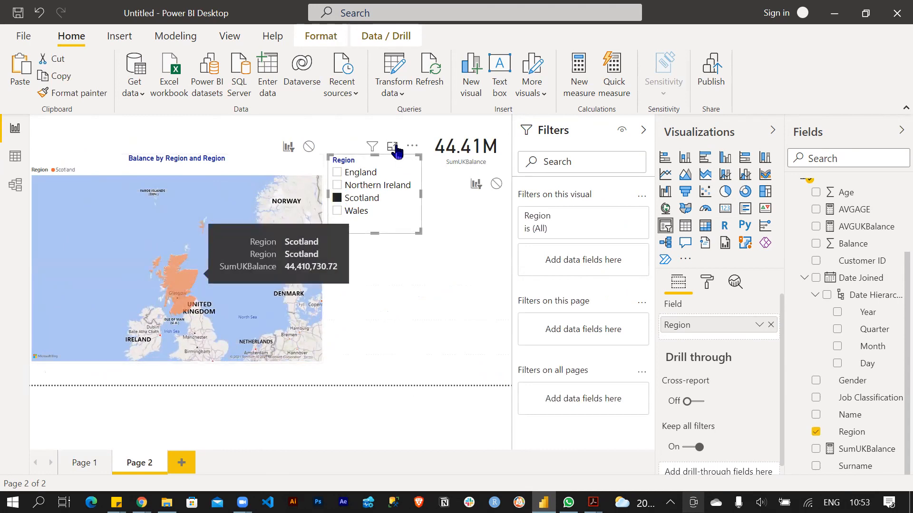
click(388, 287)
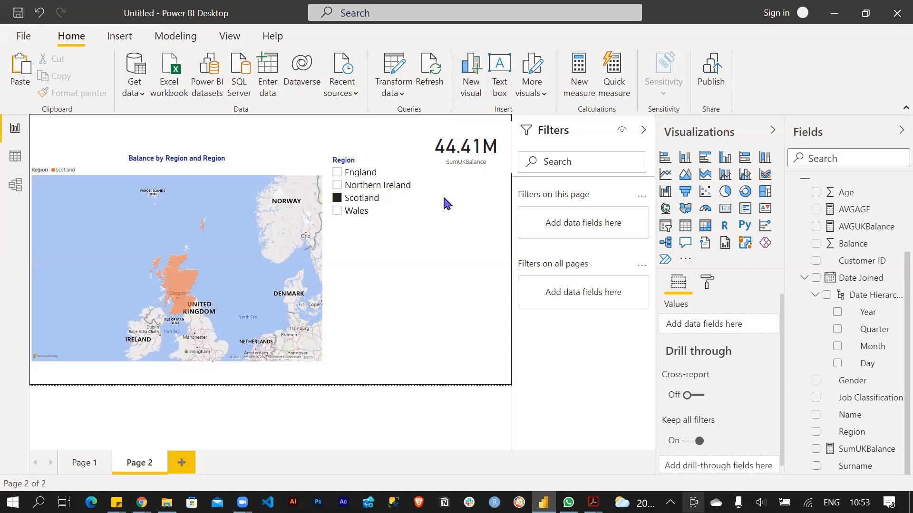
- Insert the picture clip-1687 from the Downloads folder onto Page 2
click(121, 36)
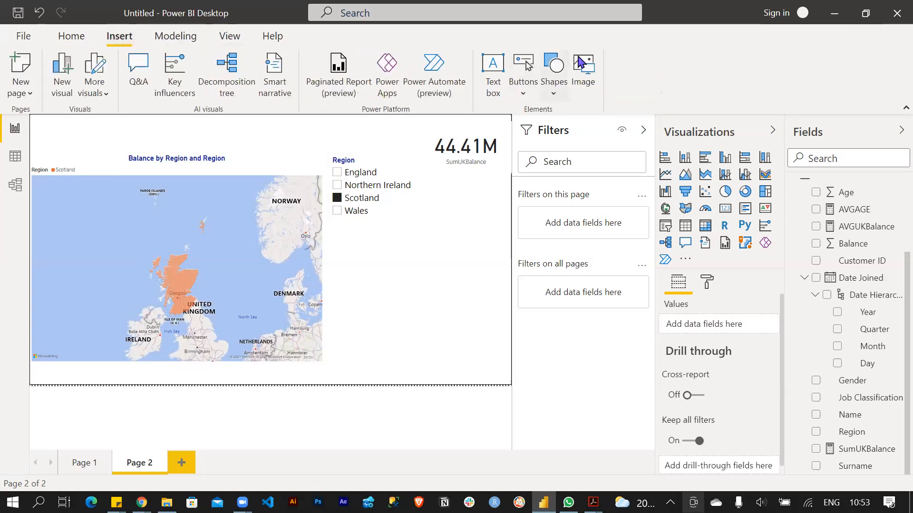
click(585, 71)
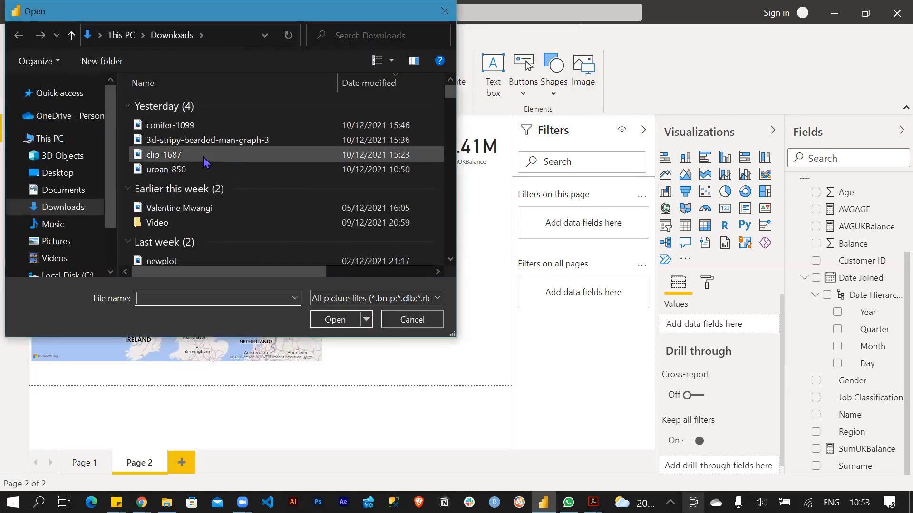
click(203, 157)
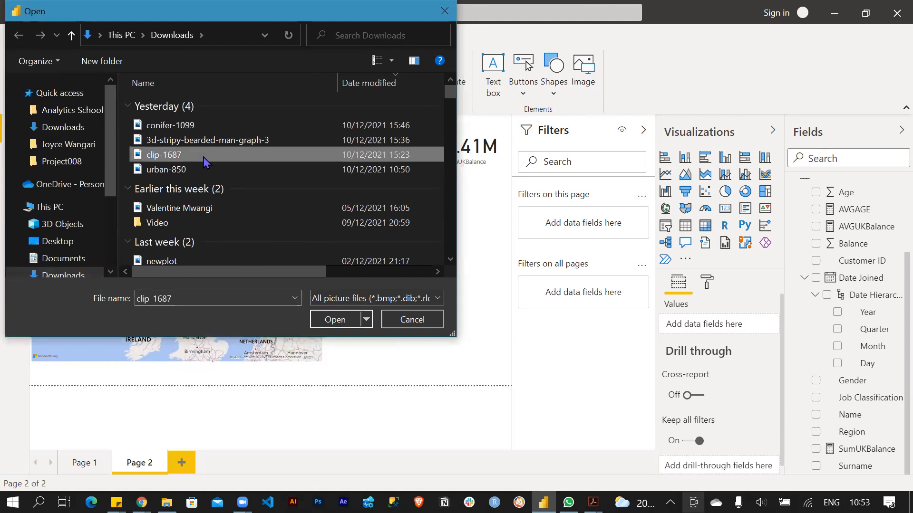
click(335, 320)
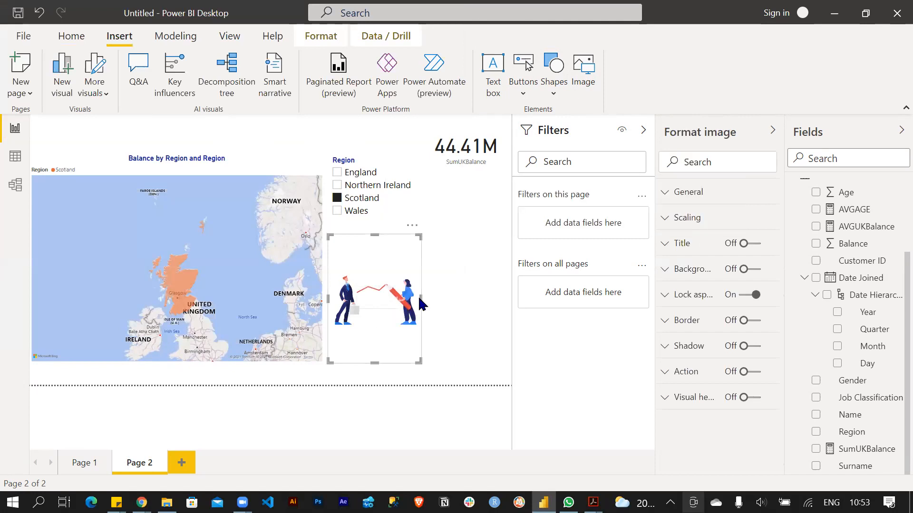
click(423, 299)
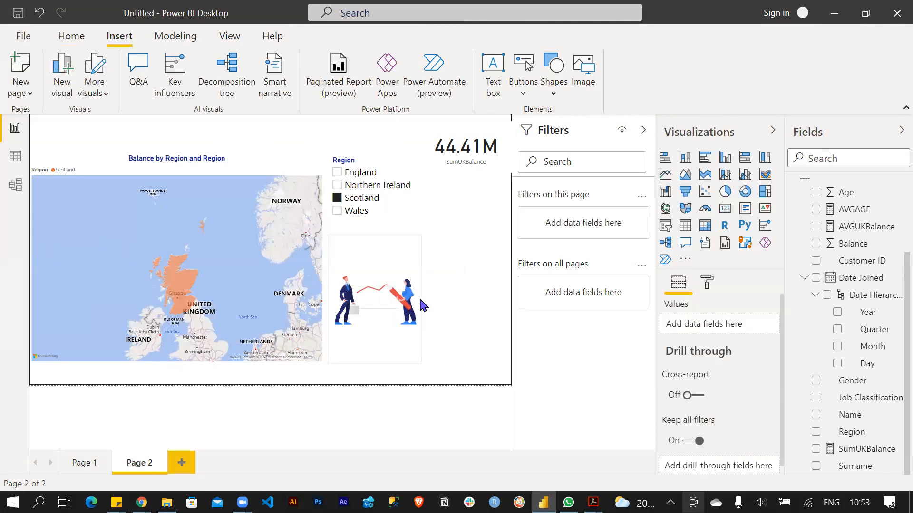
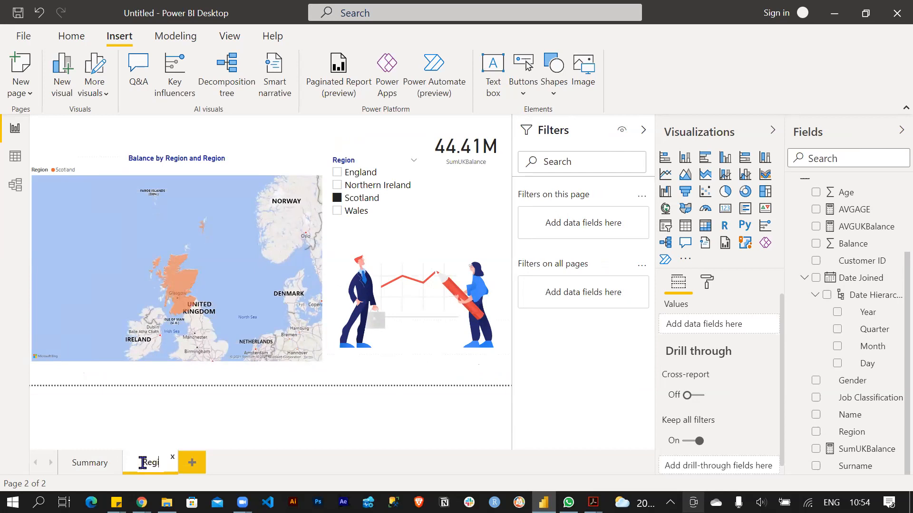
- Finish renaming the second page as Regions and check it against the Summary page
text(s)
click(366, 377)
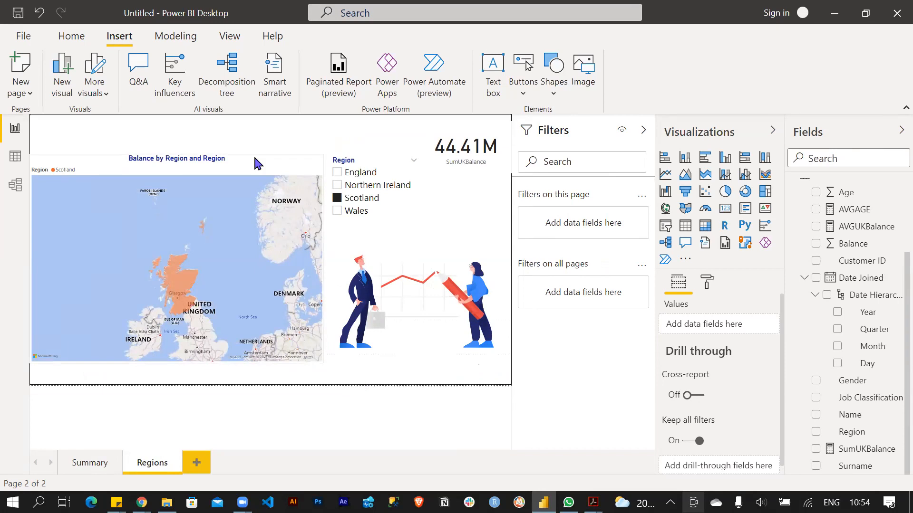
click(90, 462)
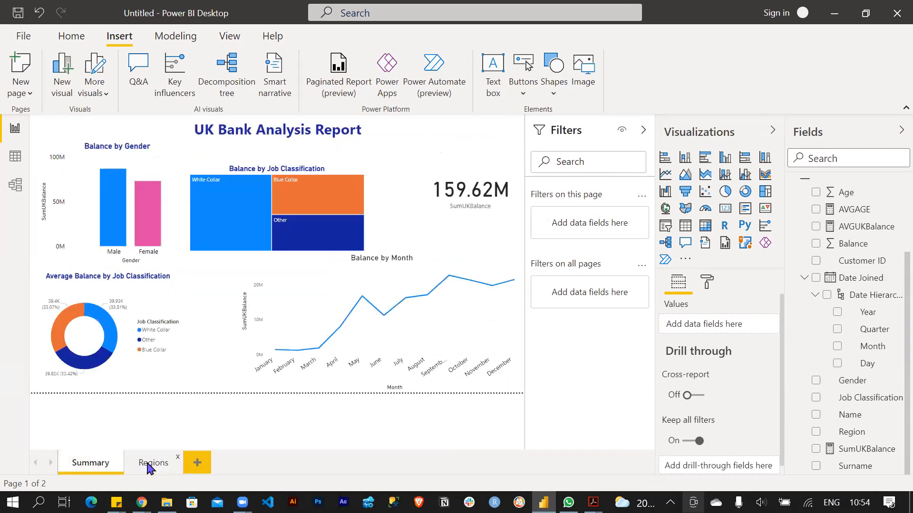
click(152, 463)
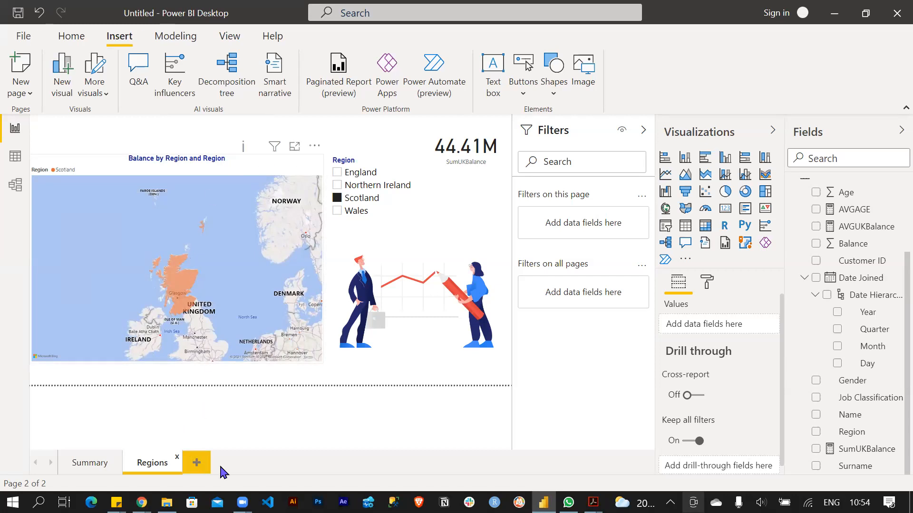
- Add a third report page and name it Narrative
click(198, 462)
double_click(206, 463)
text(Narrative)
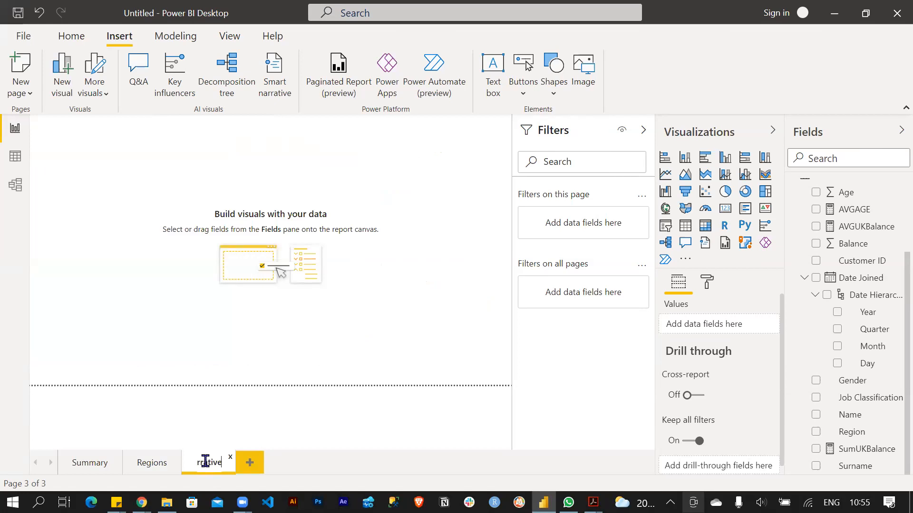
click(318, 432)
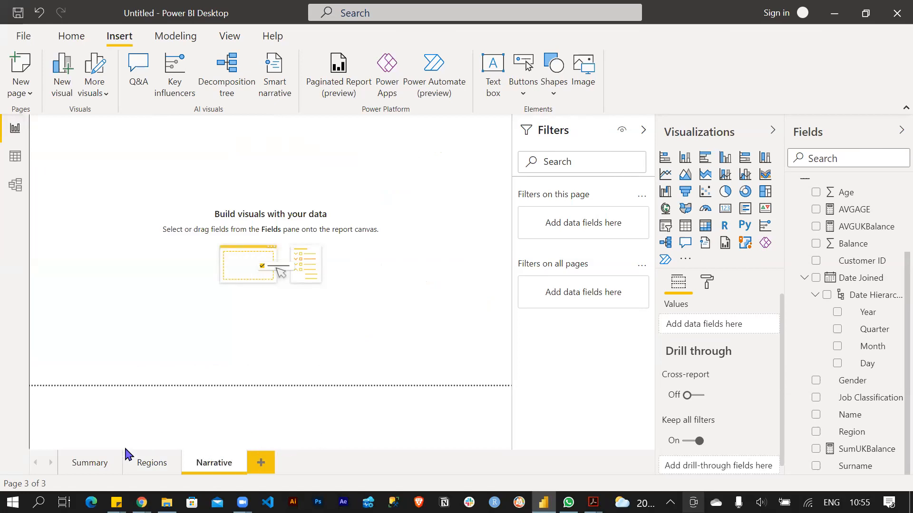
- Copy the Balance by Gender chart from the Summary page to the Narrative page and convert the copy to a smart narrative
click(84, 465)
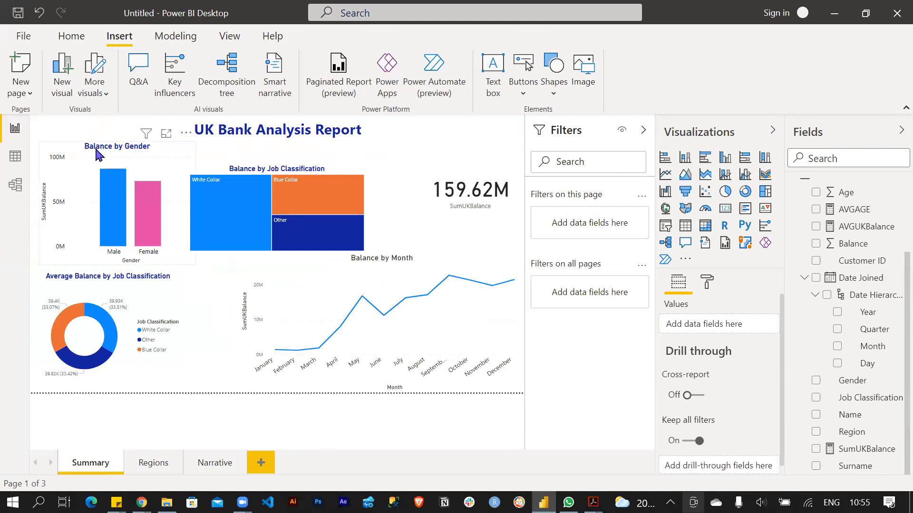
click(98, 154)
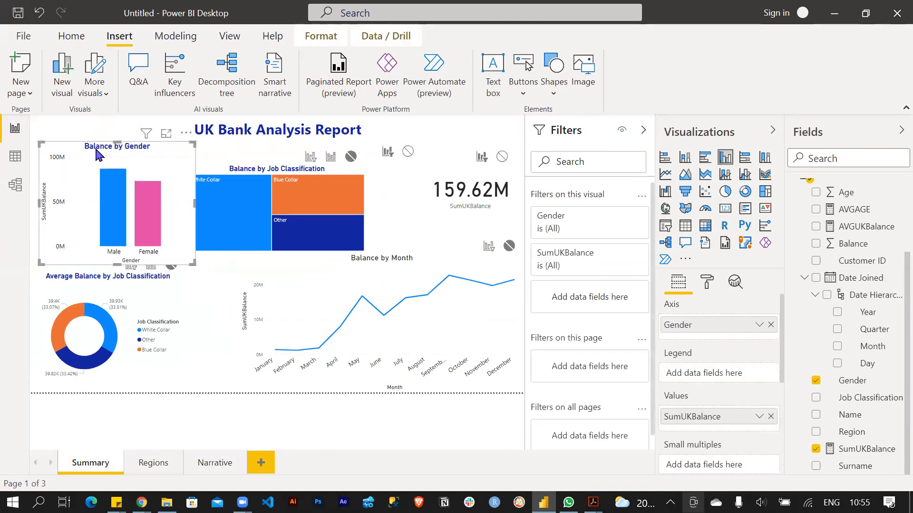
click(215, 463)
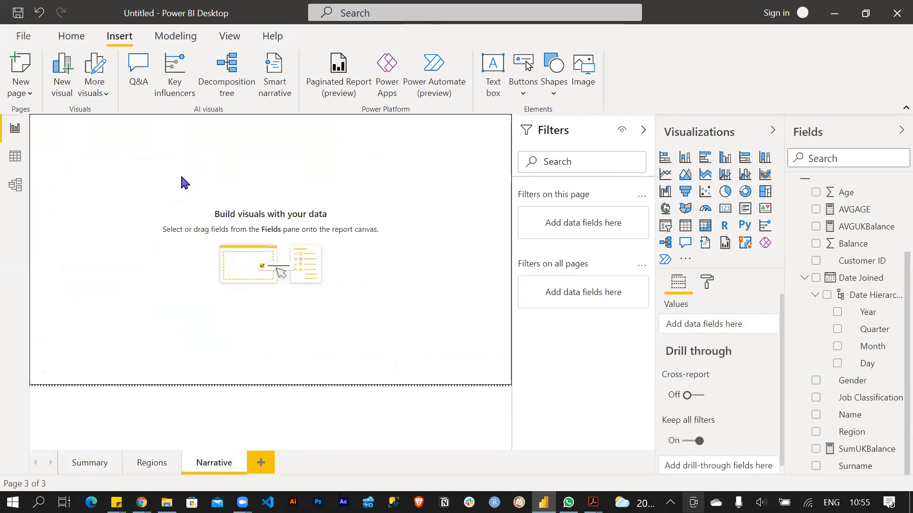
key(ctrl+v)
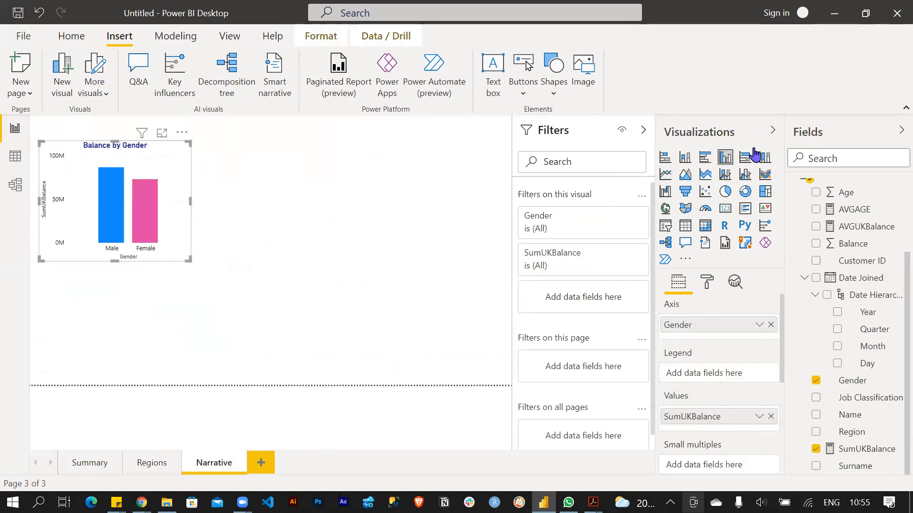
click(705, 244)
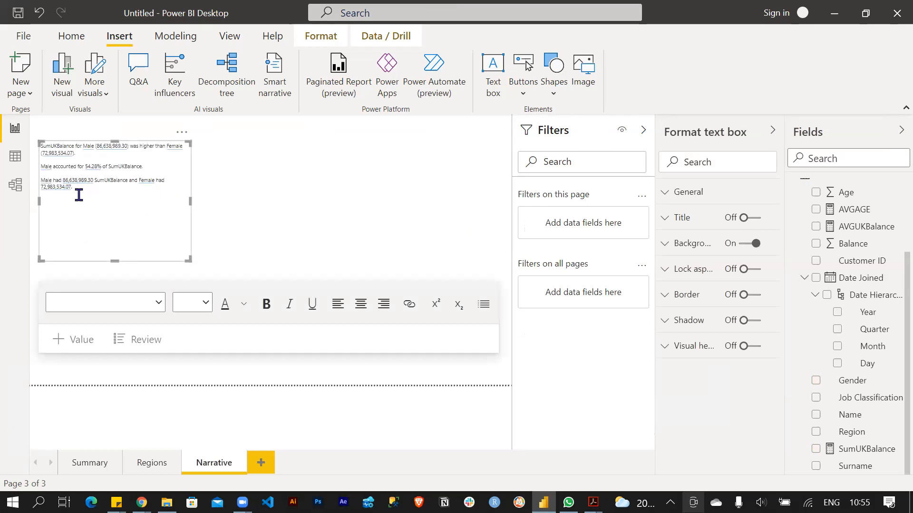
click(53, 171)
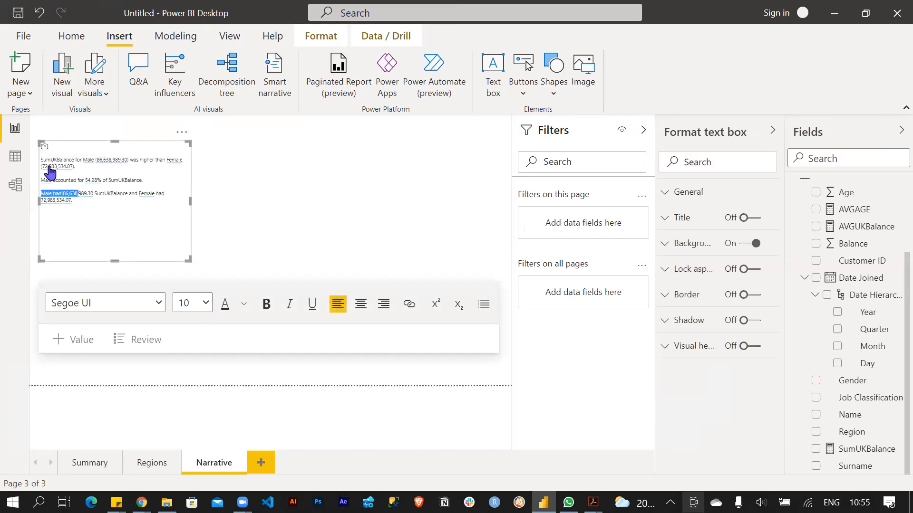
click(69, 195)
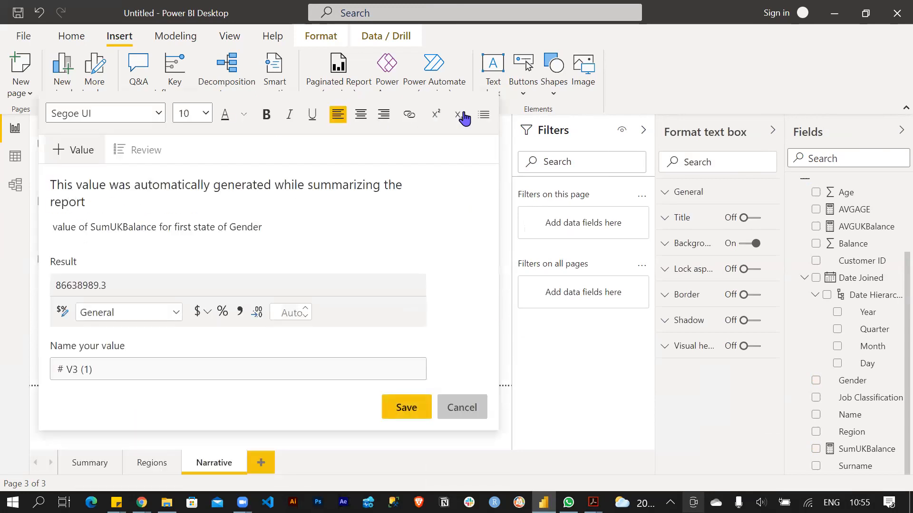
click(454, 407)
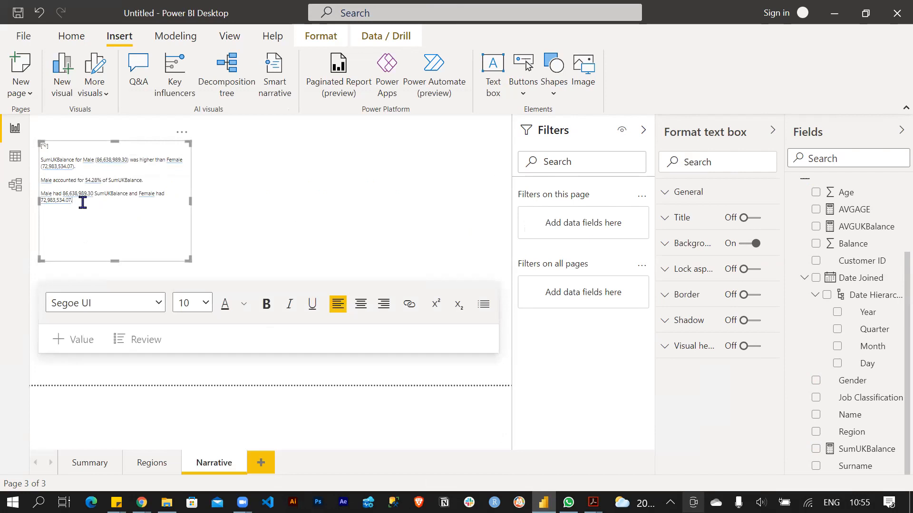
- Set the font size of all the smart narrative text to 24
key(ctrl+a)
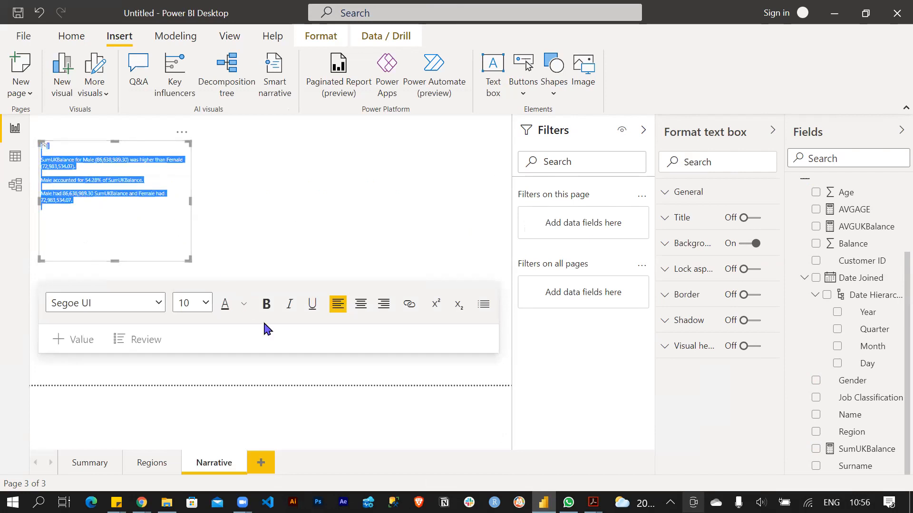
click(206, 303)
scroll(205, 278, down, 1)
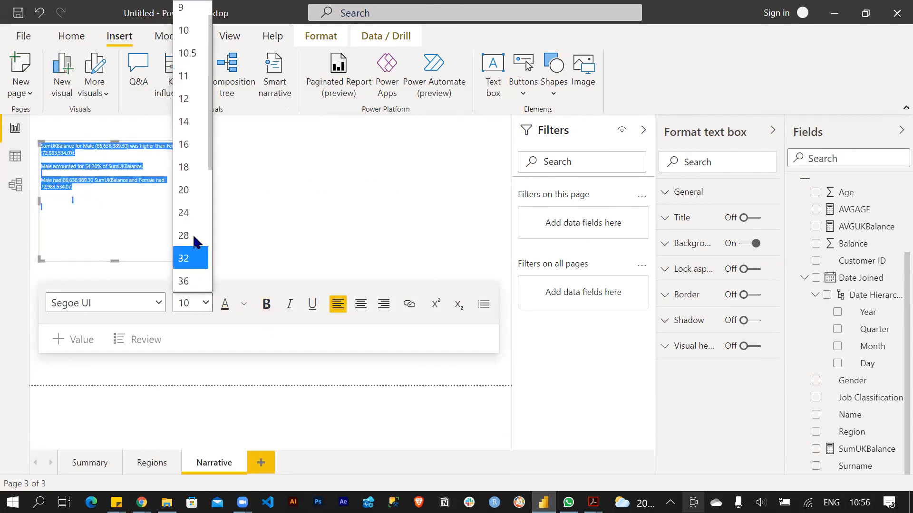
click(189, 216)
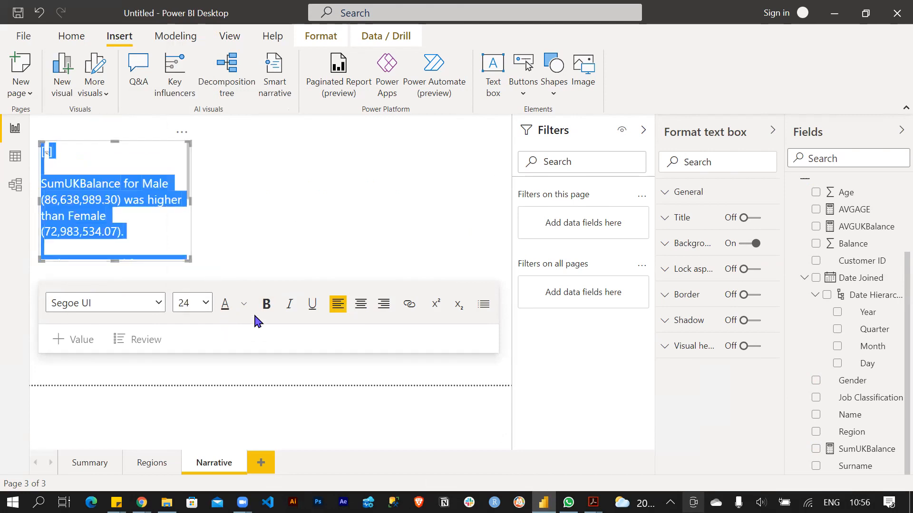
- Widen and lengthen the smart narrative box until its full text fits without scrolling
click(193, 198)
click(186, 195)
drag(209, 198, 372, 203)
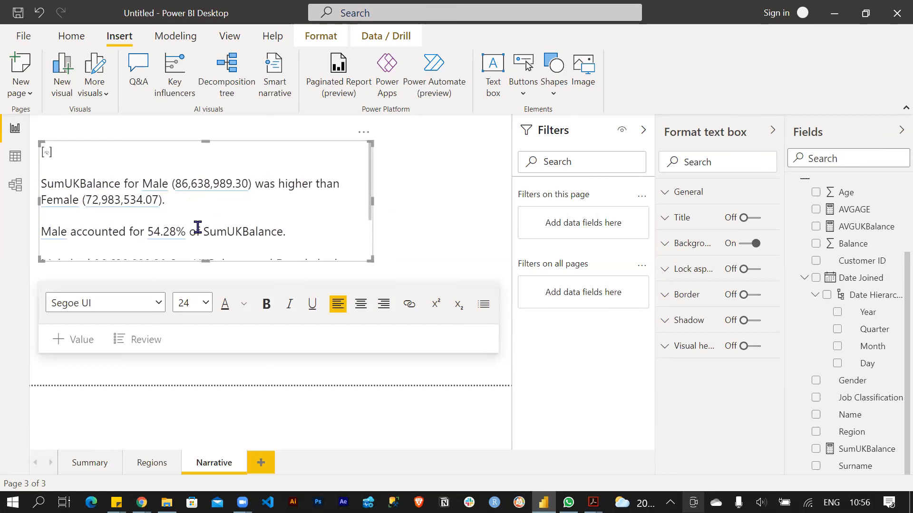
scroll(198, 228, down, 1)
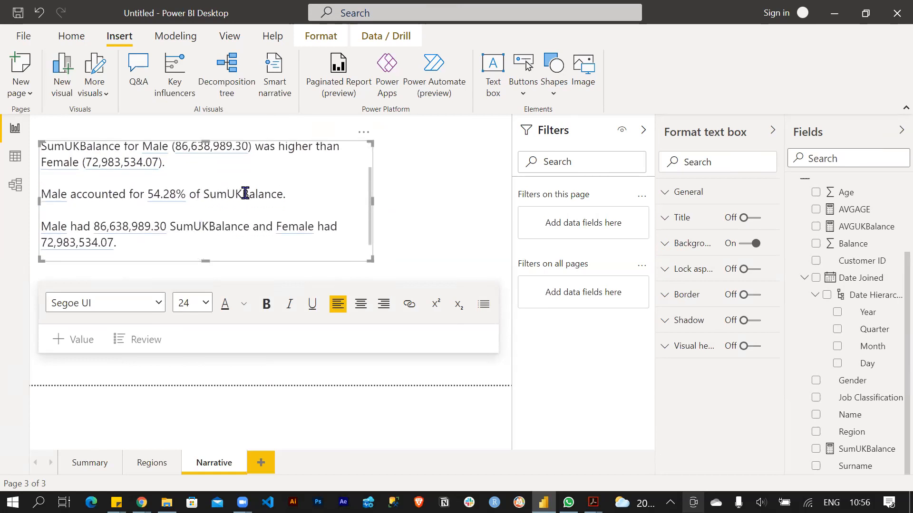
scroll(142, 203, down, 1)
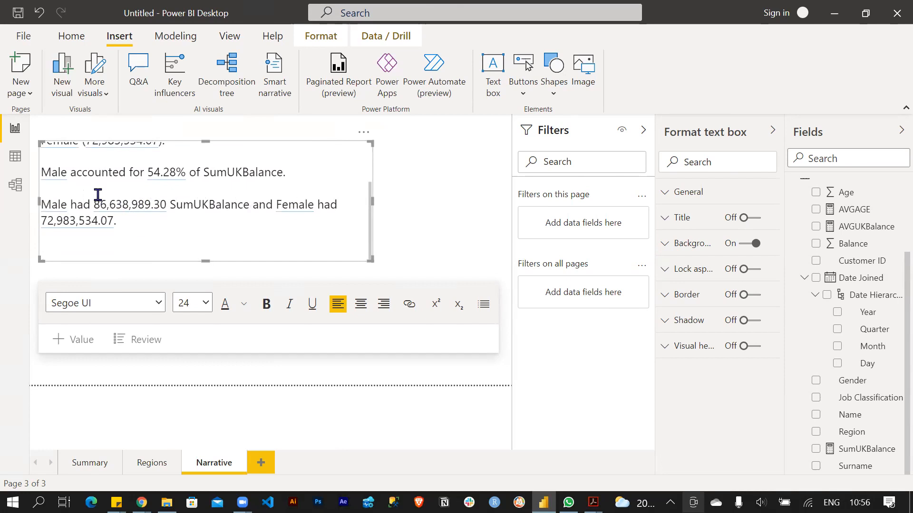
scroll(98, 195, up, 2)
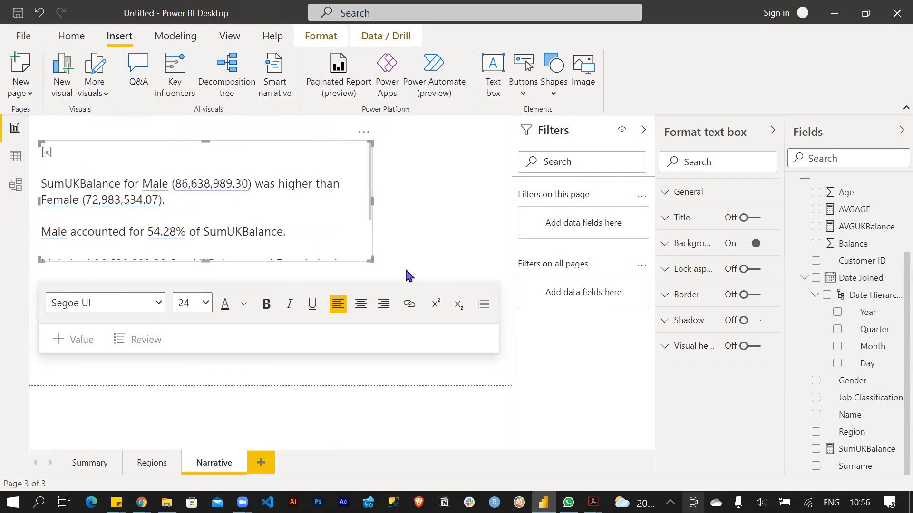
drag(206, 257, 205, 337)
click(429, 239)
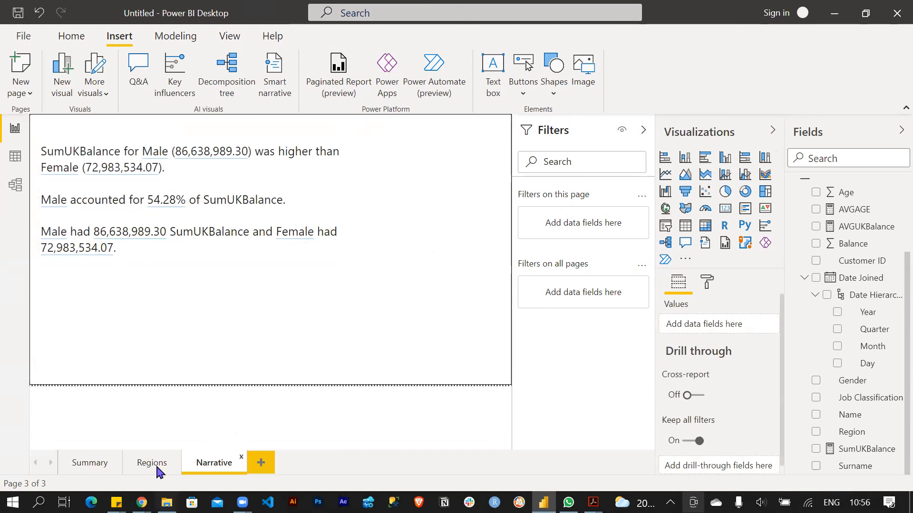
- Review the Regions page and compare the Narrative page's text with the charts on the Summary page
click(136, 461)
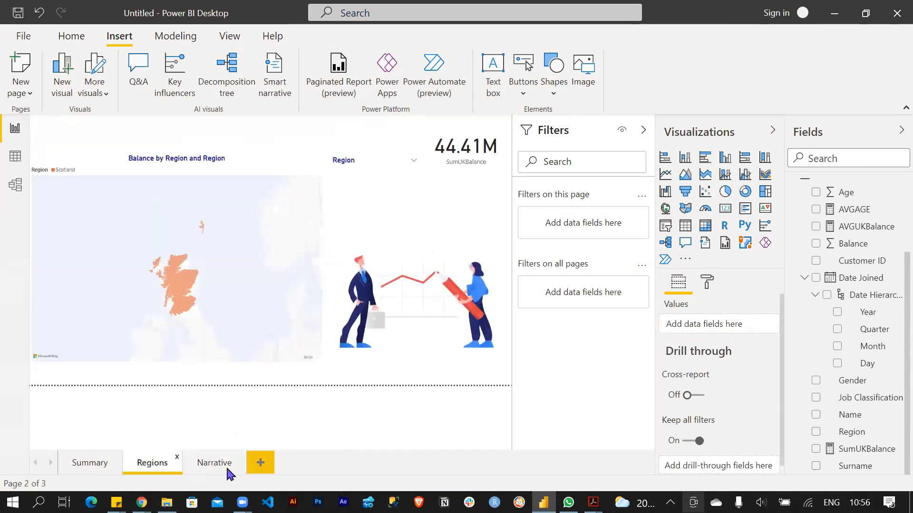
click(210, 464)
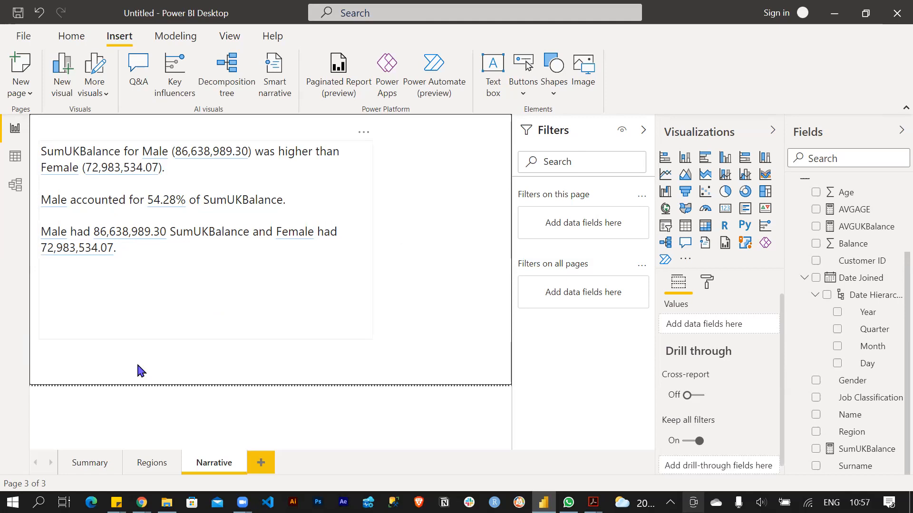
click(86, 464)
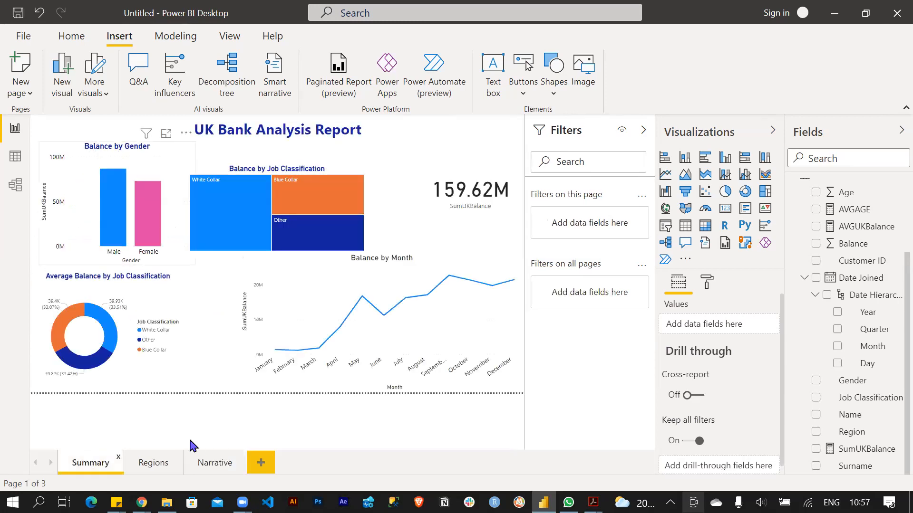
click(213, 463)
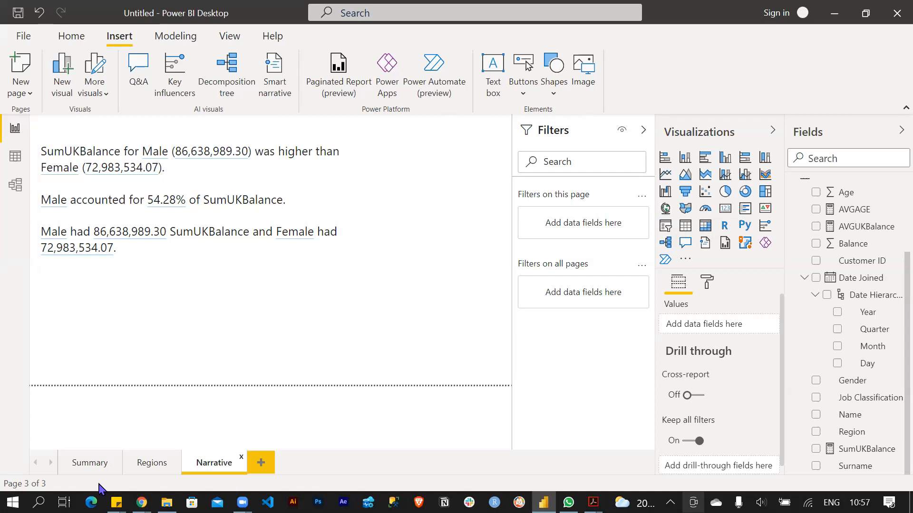
click(86, 463)
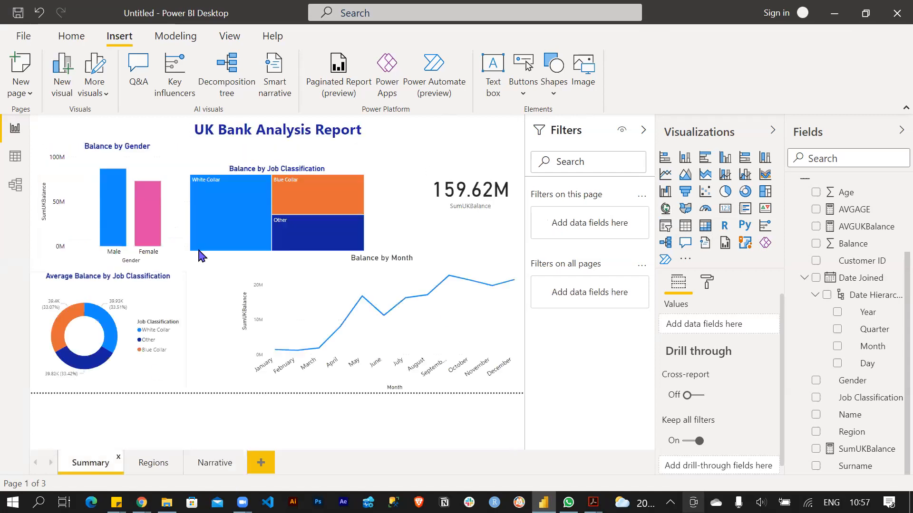
- Insert a page navigator on the Summary page and place it along the page's lower edge, beneath the charts
mouse_move(200, 254)
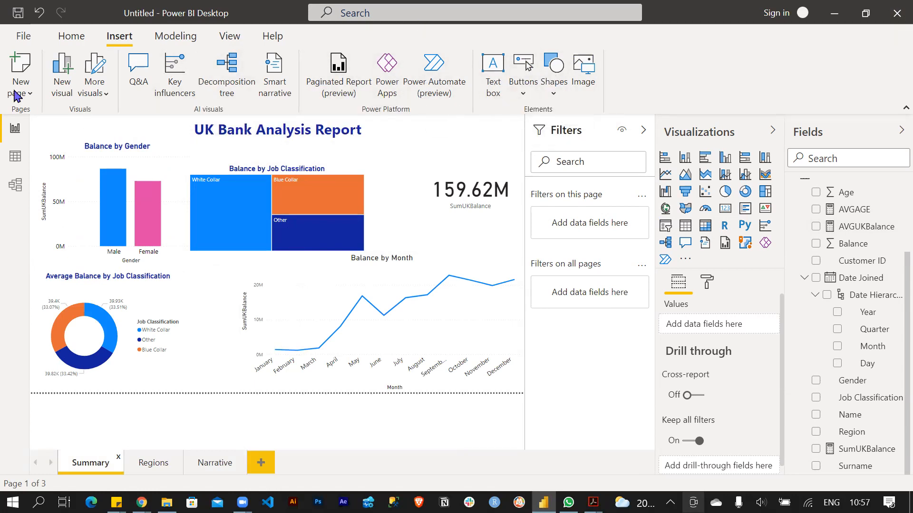
click(523, 88)
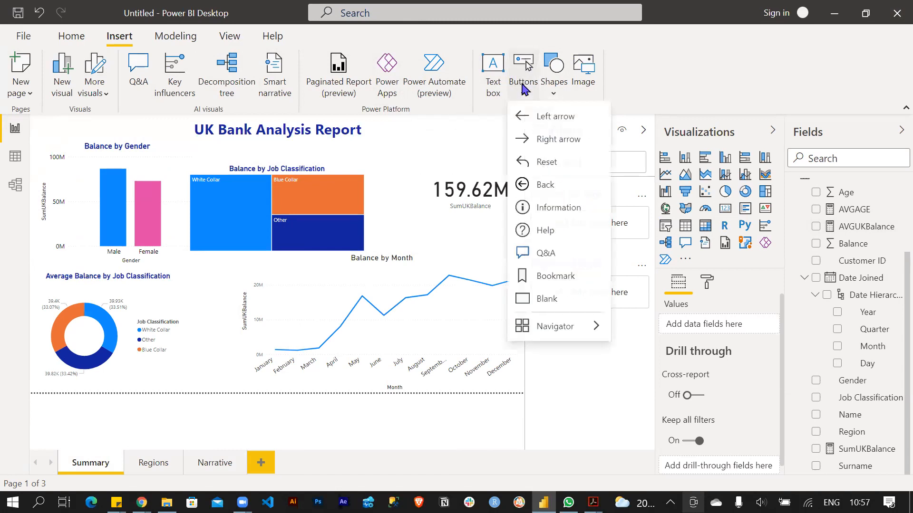
mouse_move(578, 330)
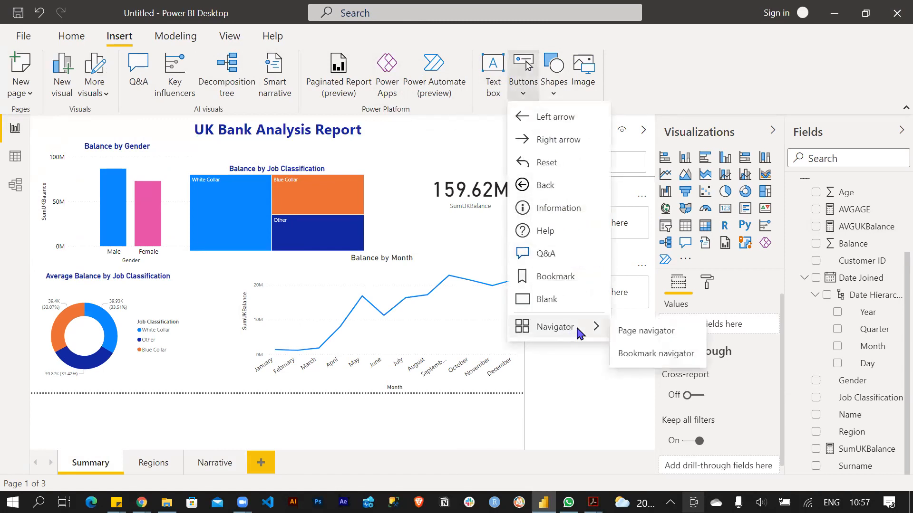
click(640, 333)
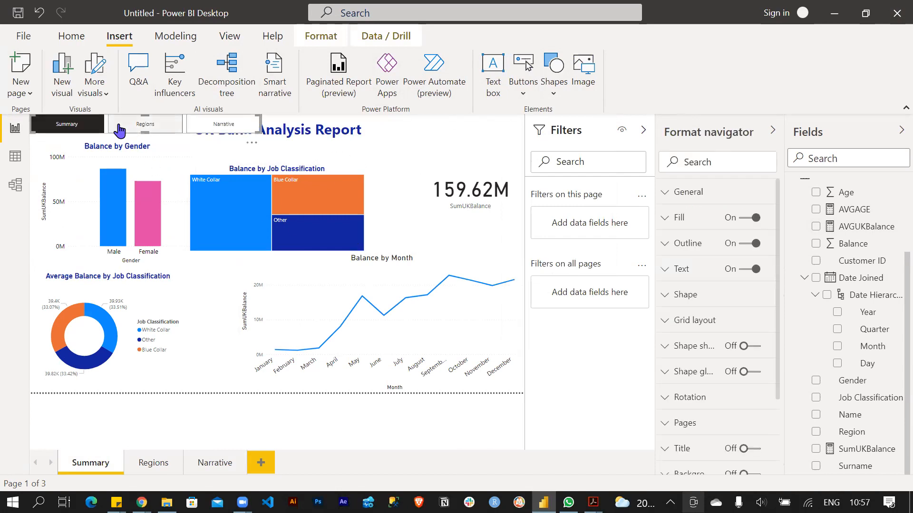
drag(121, 130, 233, 390)
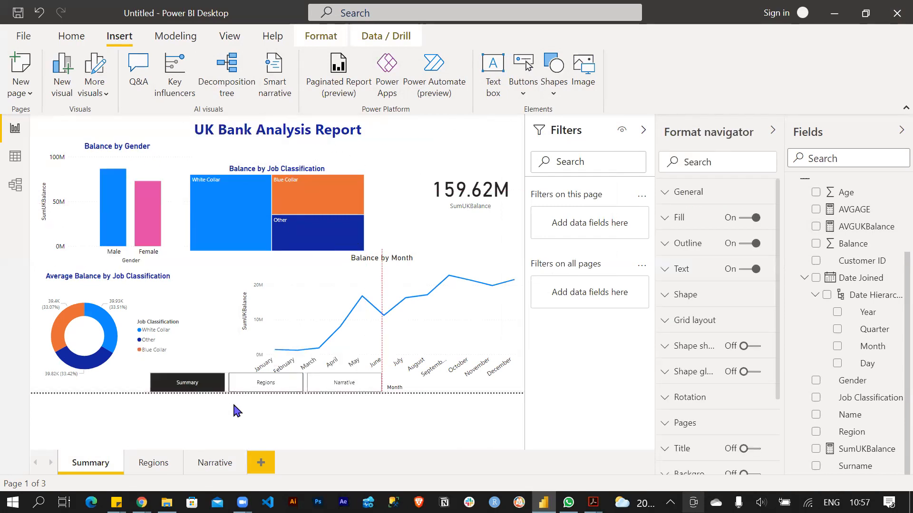
- Move the Balance by Month line chart and the Balance by Job Classification treemap slightly higher on the Summary page
click(387, 315)
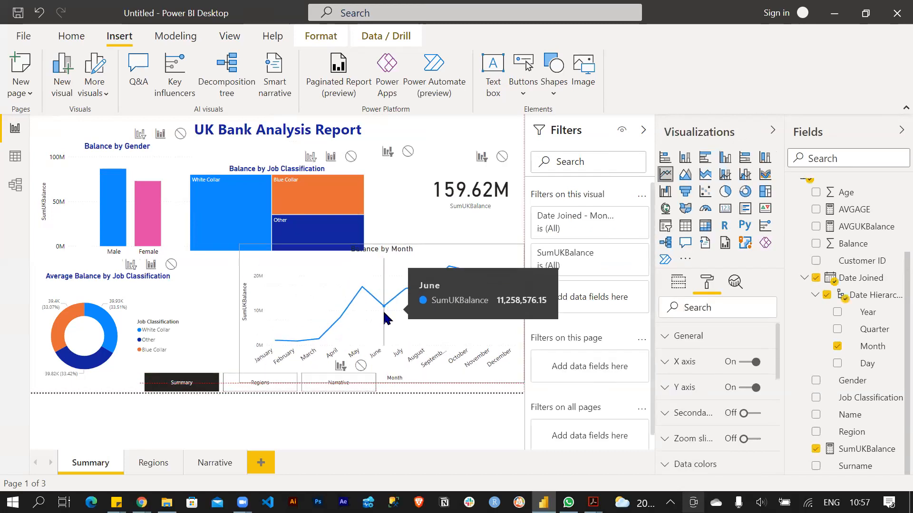
click(291, 195)
drag(291, 195, 288, 177)
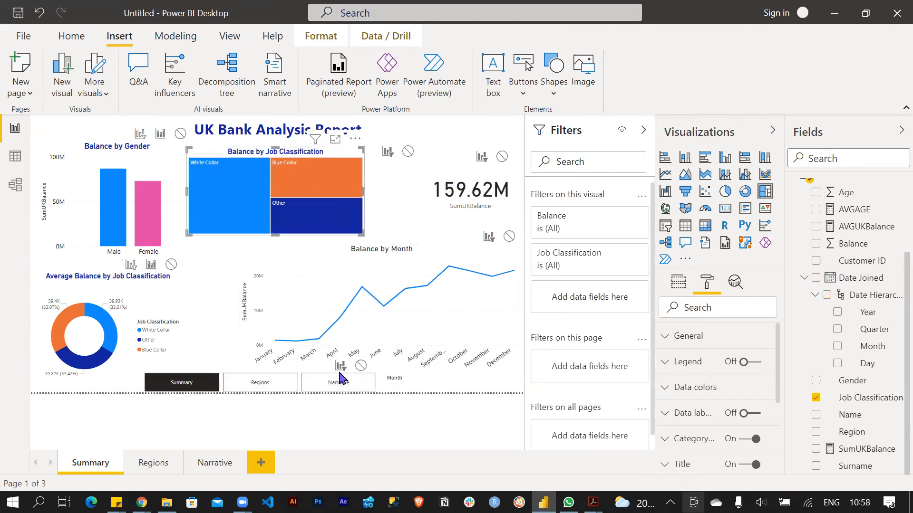
click(215, 330)
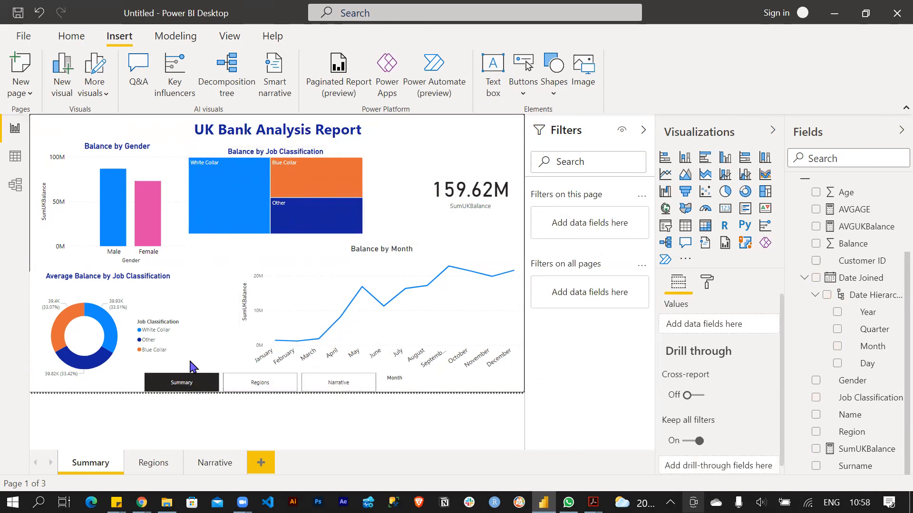
- Copy the page navigator from the Summary page onto the Regions and Narrative pages at the same lower position
ctrl+click(245, 385)
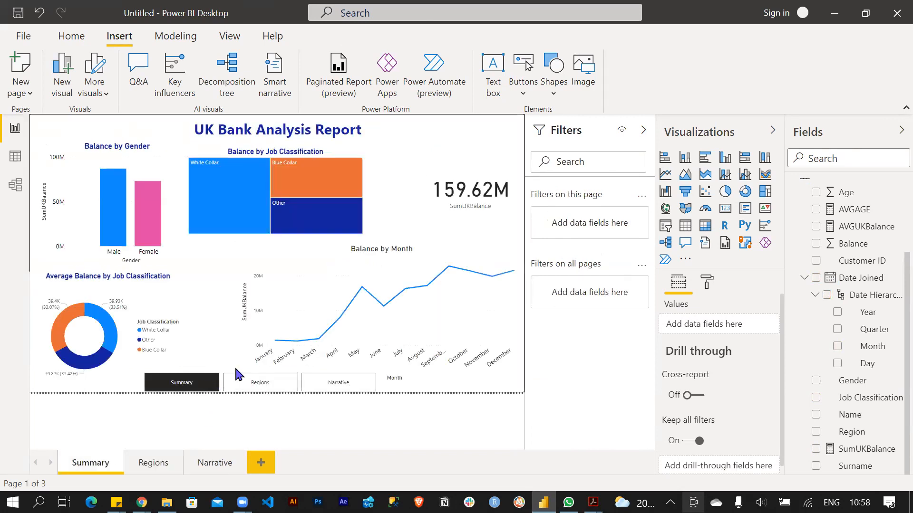
click(223, 383)
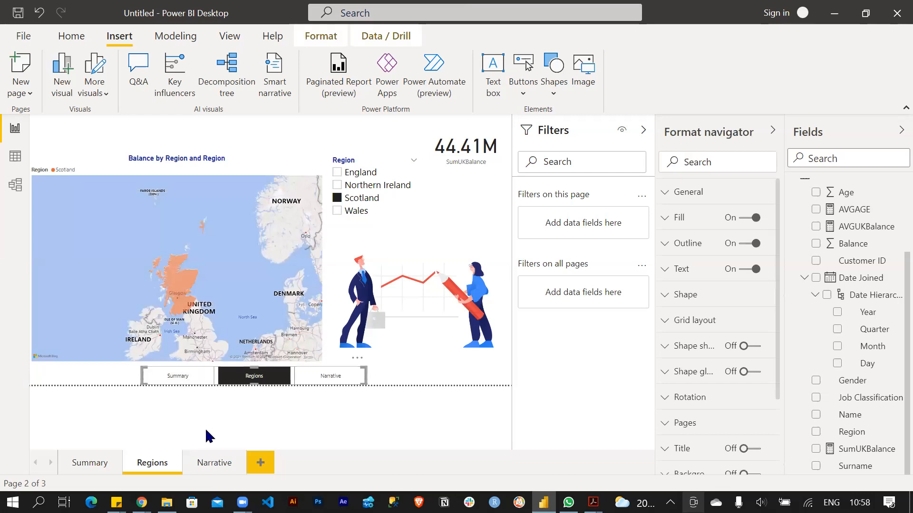
click(209, 462)
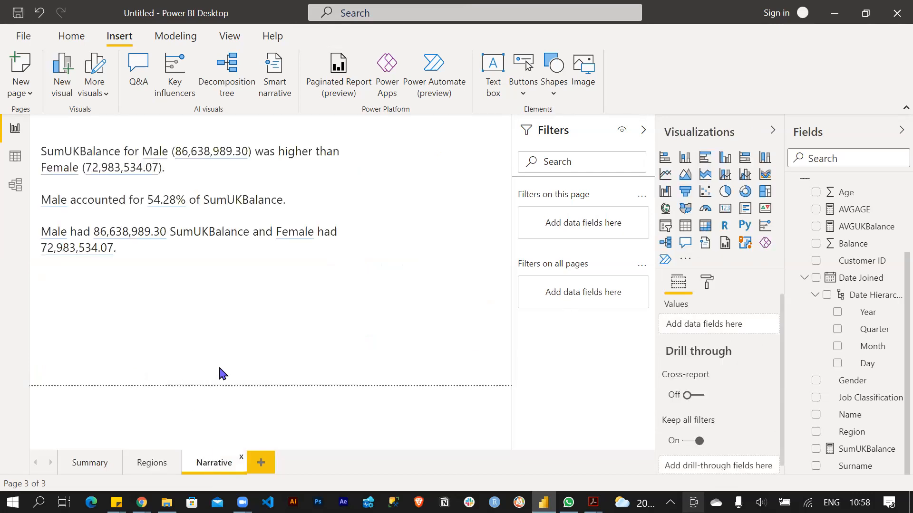
key(ctrl+v)
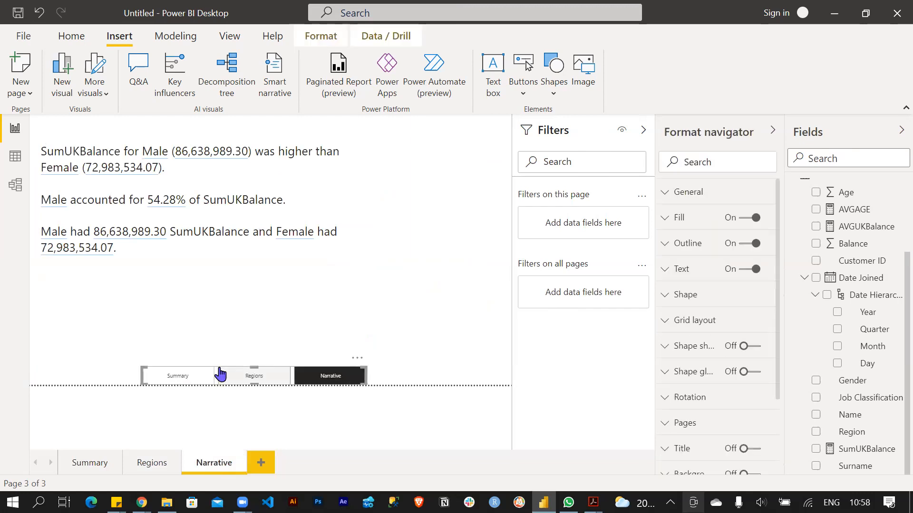
click(285, 326)
click(433, 297)
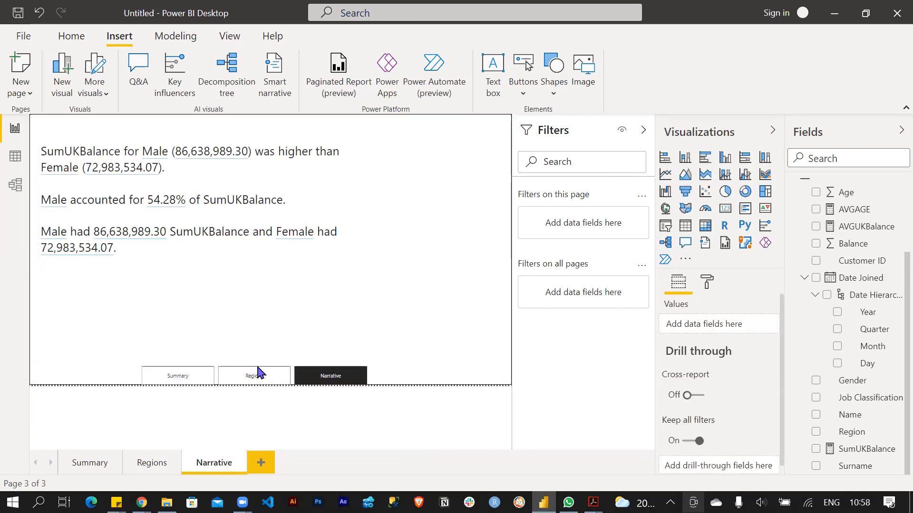
- Test the page navigator's Summary and Regions buttons from the Narrative page and return to the Summary page
ctrl+click(188, 377)
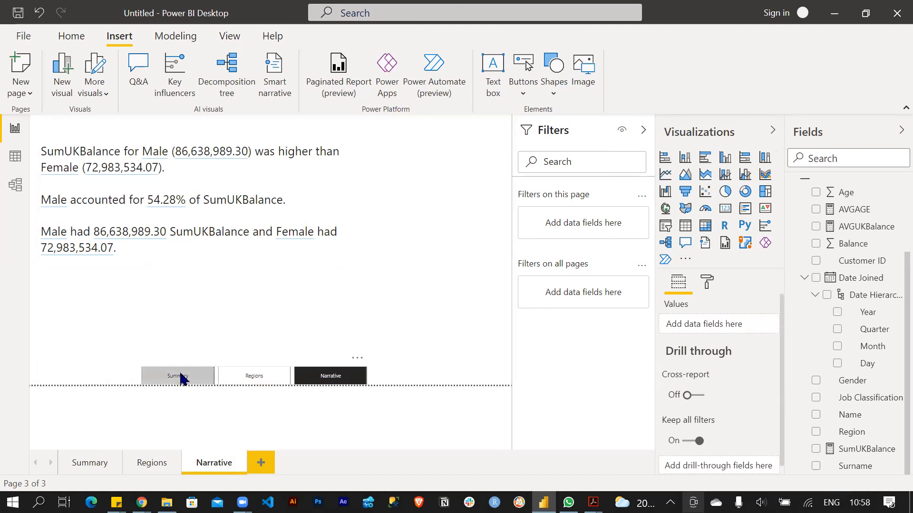
ctrl+click(251, 388)
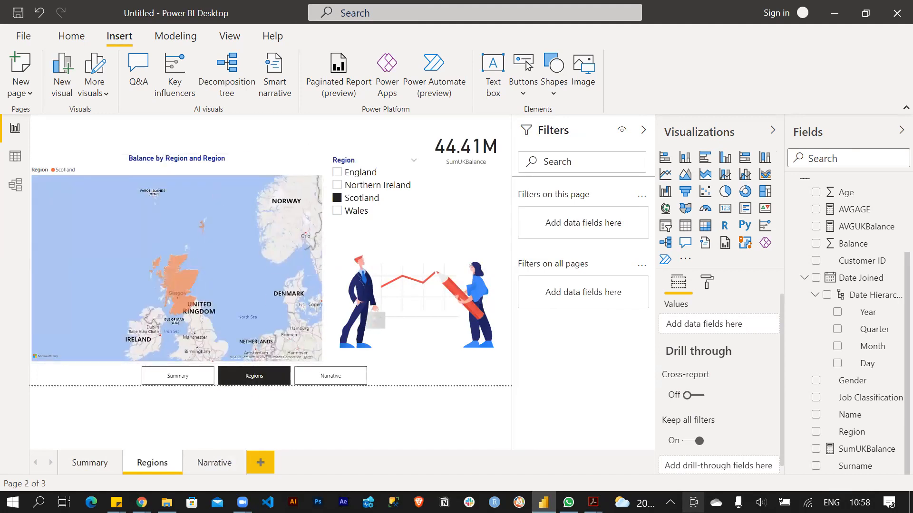
click(96, 465)
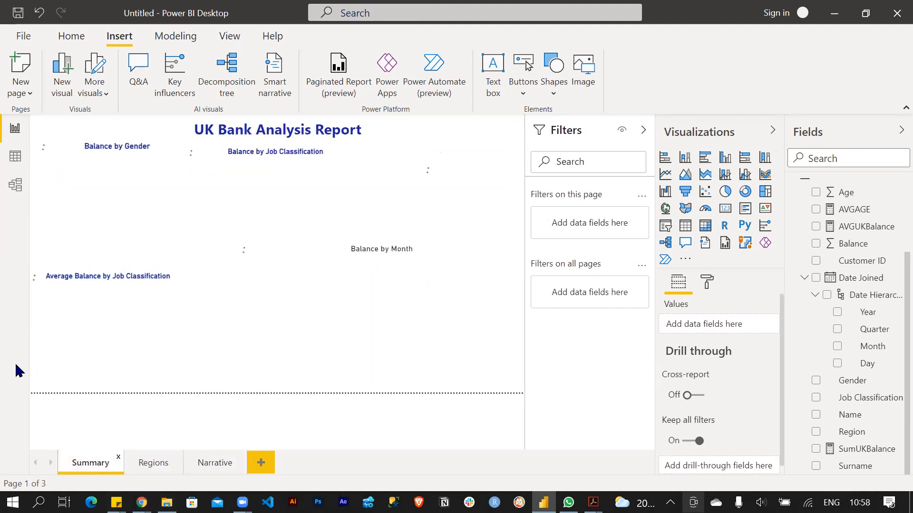
click(72, 36)
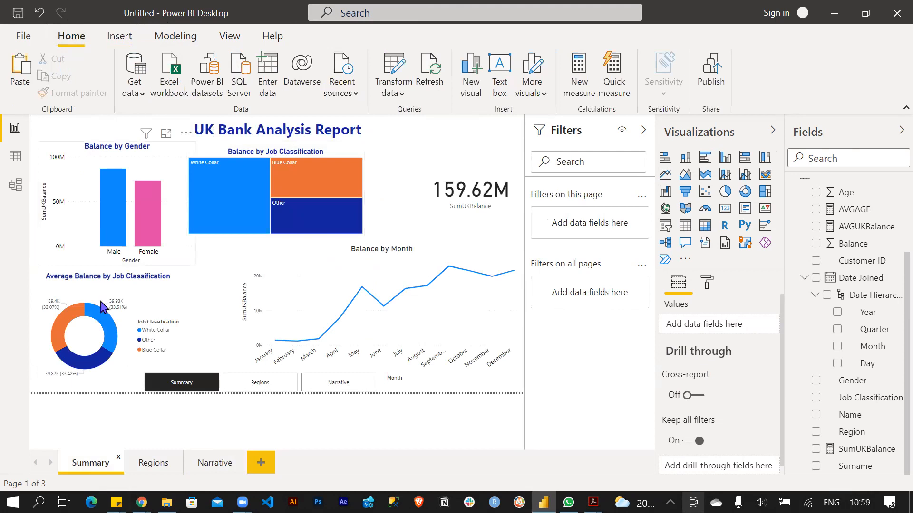
click(712, 78)
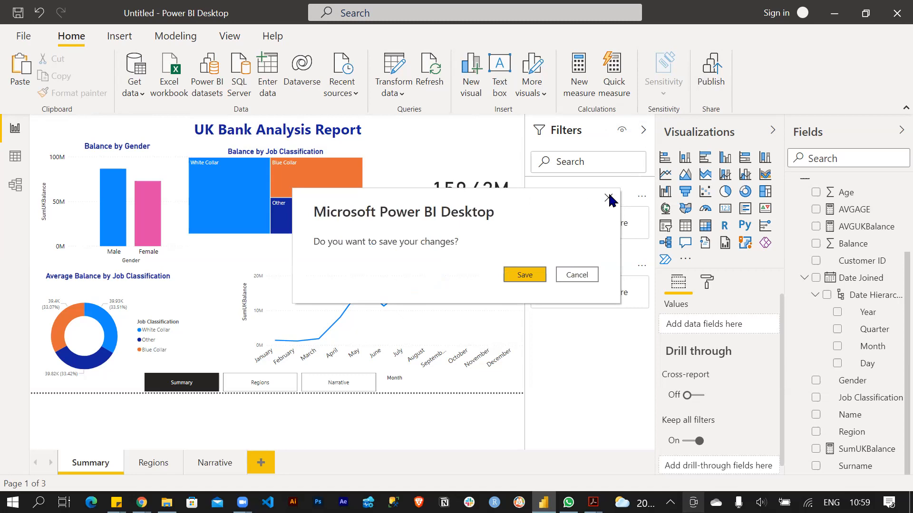
click(577, 275)
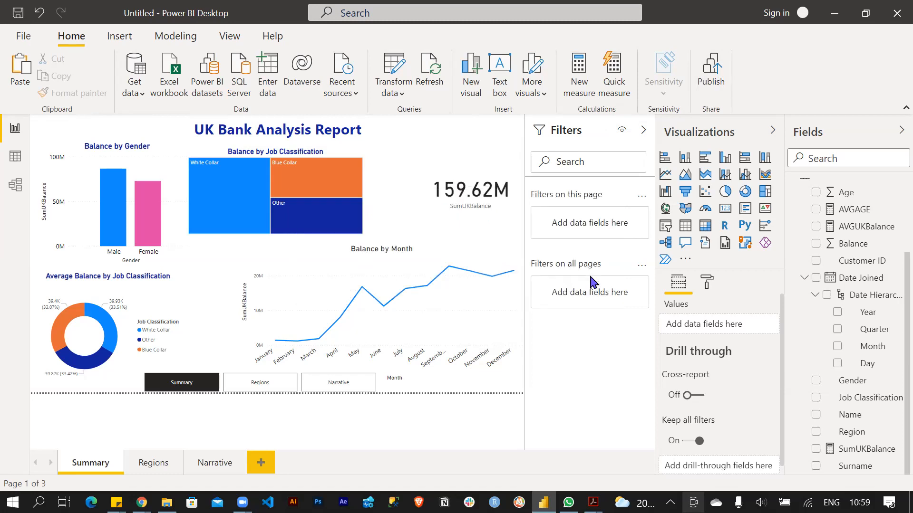
- Save the report in the Downloads folder as a Power BI file named PowerBIWorkshopTutorial
click(23, 38)
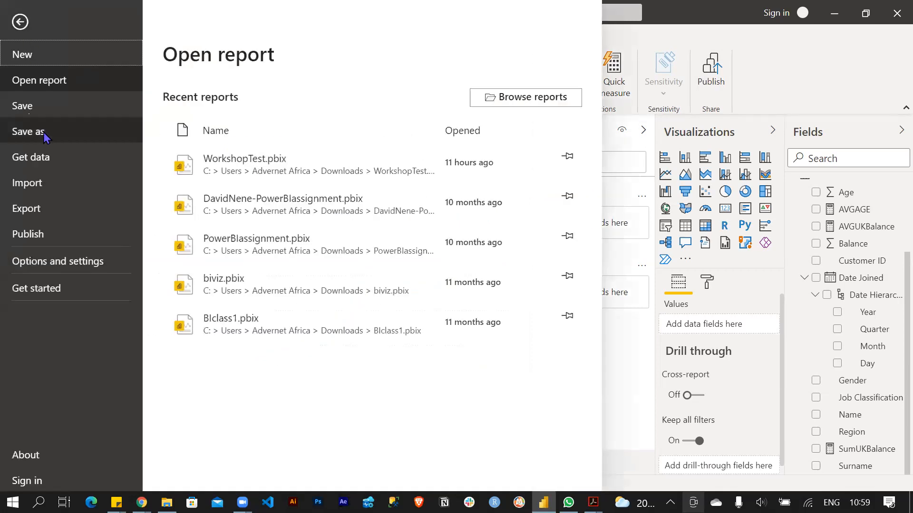
click(45, 138)
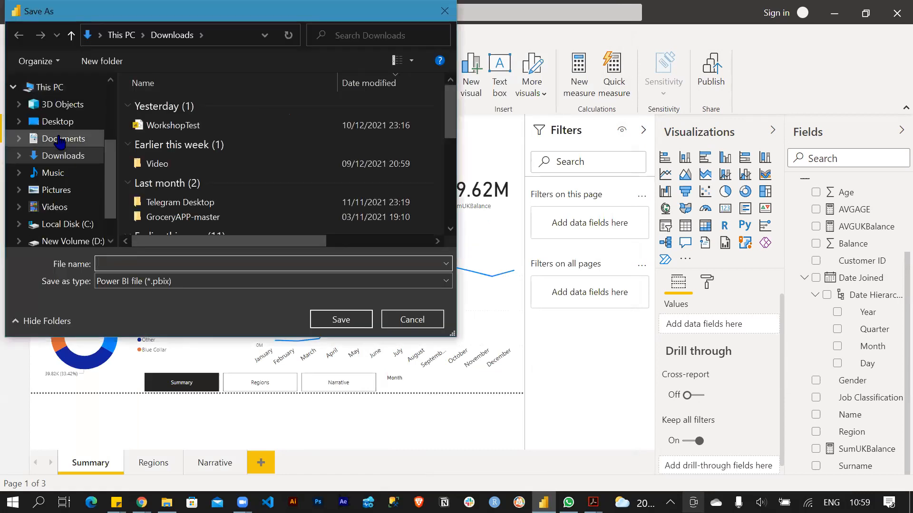
text(PowerBIWorkshopTutorial)
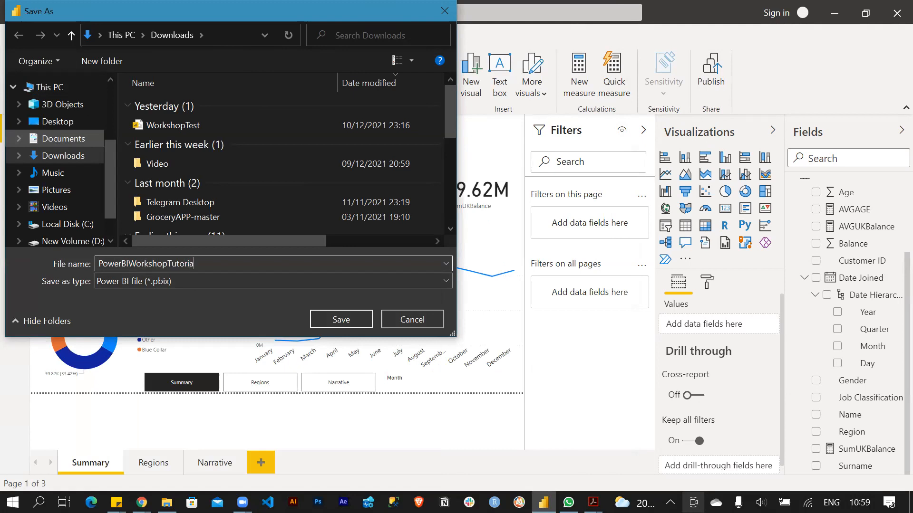
click(333, 321)
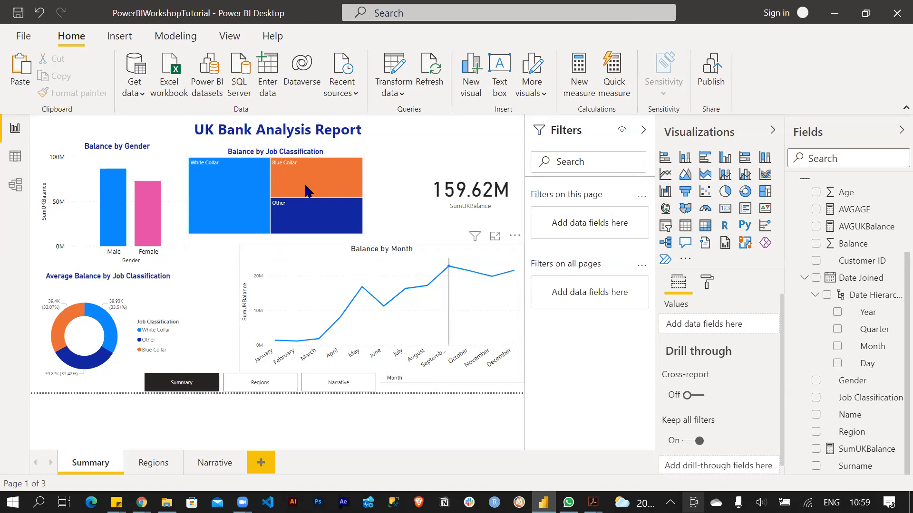
- Try to publish the saved report and cancel the sign-in request
click(720, 73)
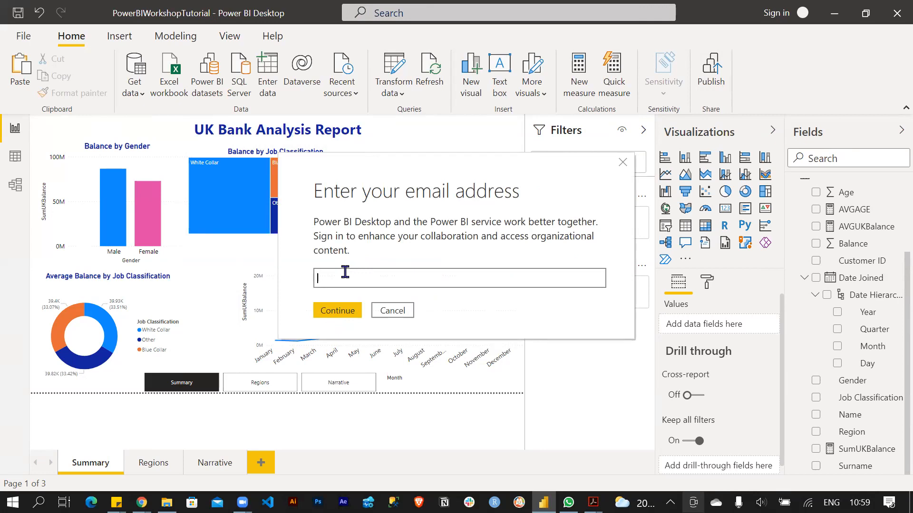
click(401, 311)
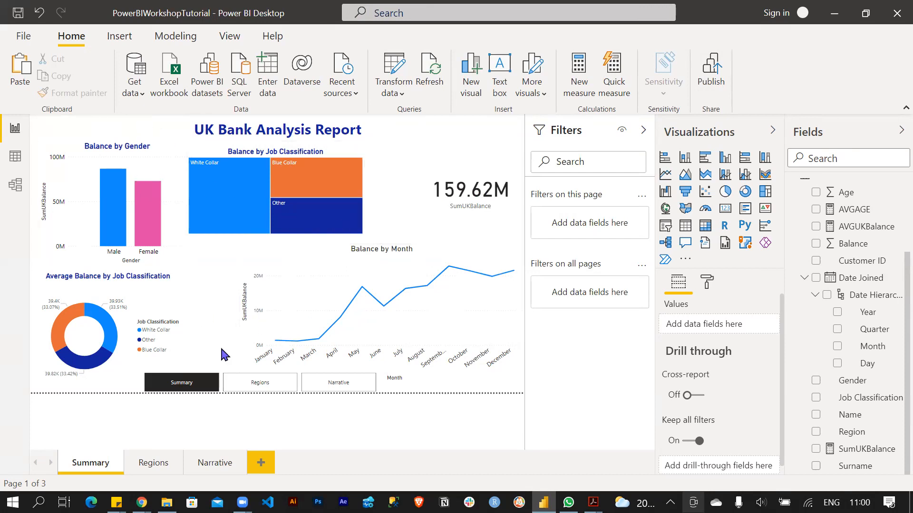
- Use the page navigator to go to the Regions page and back to the Summary page
click(261, 389)
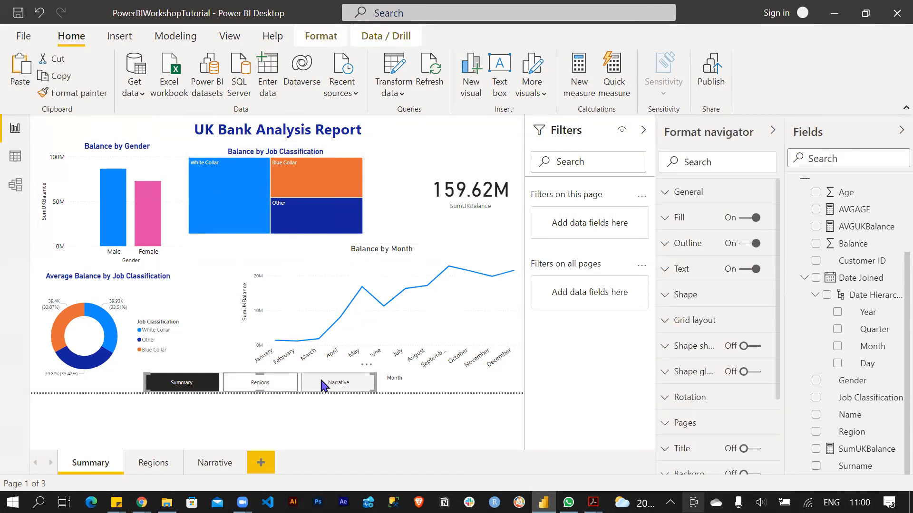
ctrl+click(296, 385)
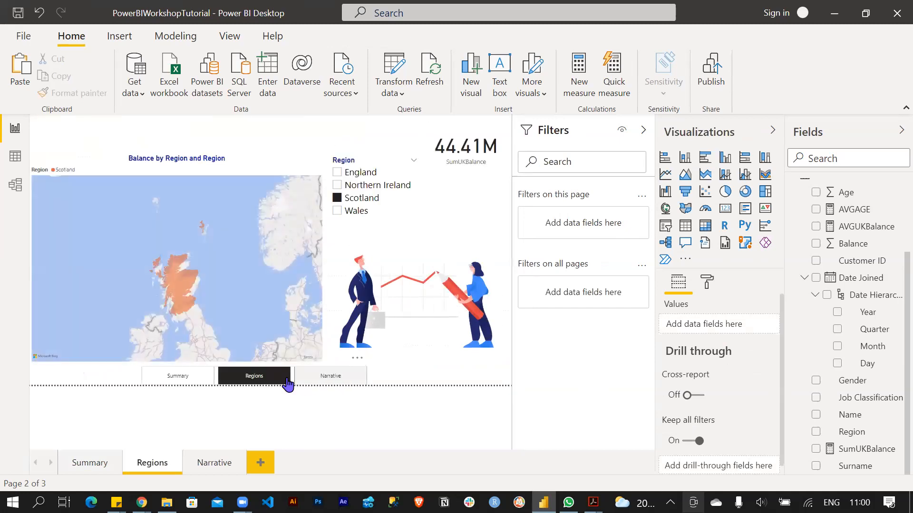
click(179, 377)
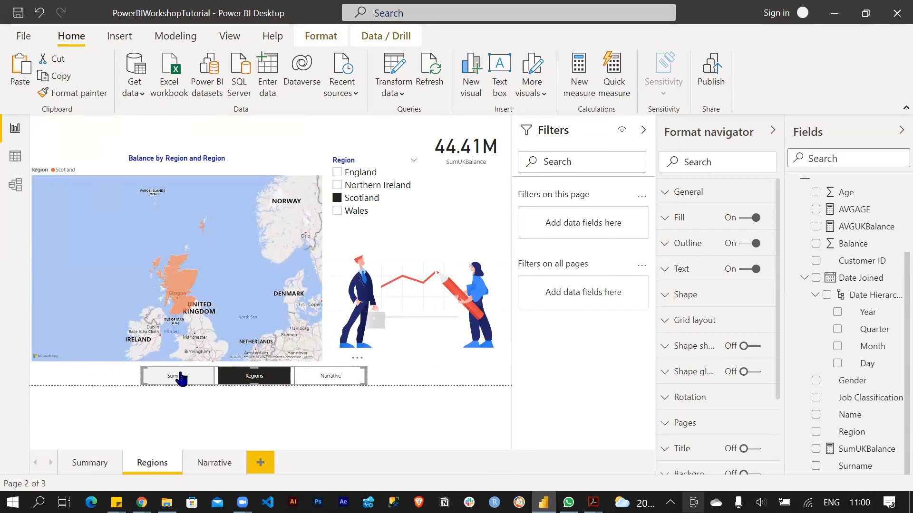
ctrl+click(174, 378)
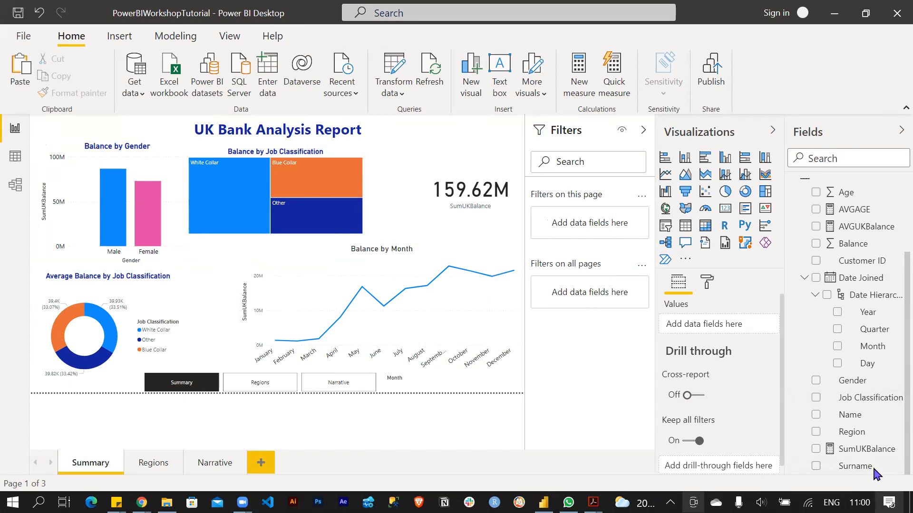
- Capture a rectangular screen snip of the whole Summary report page with the Windows snipping tool
click(888, 502)
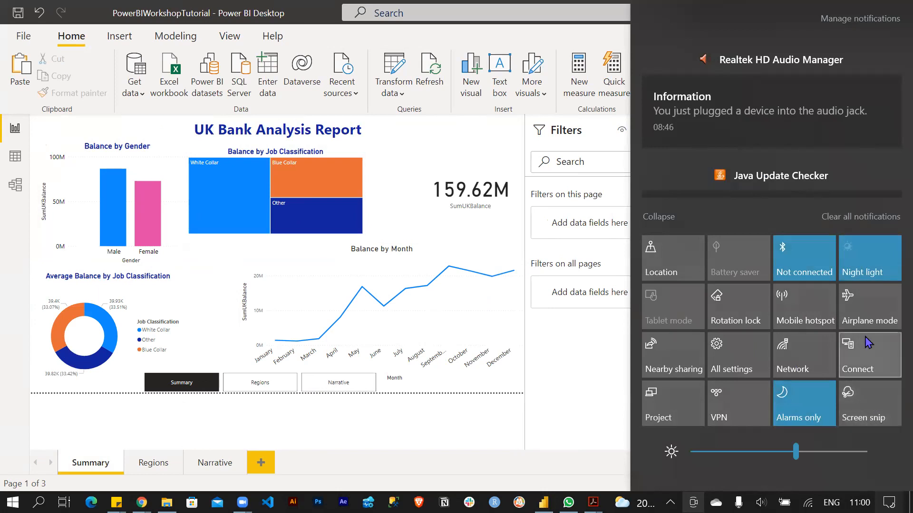
click(865, 400)
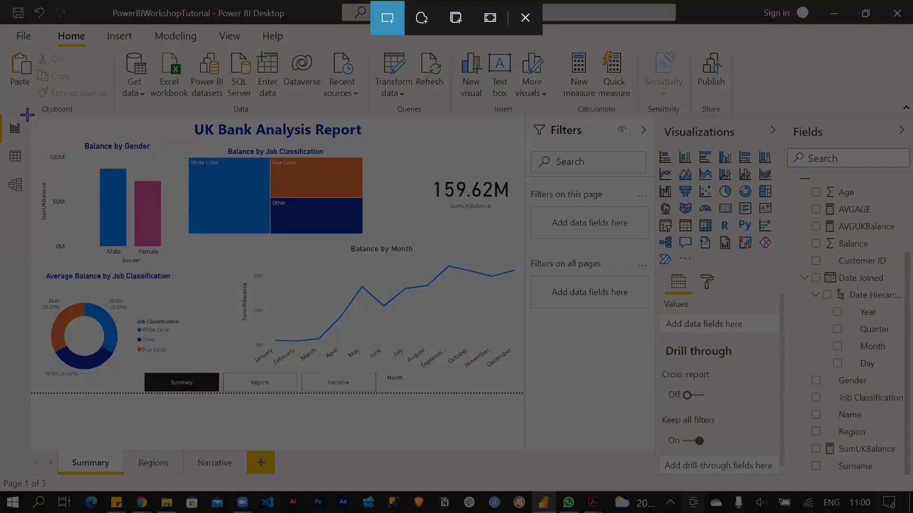
drag(27, 114, 523, 397)
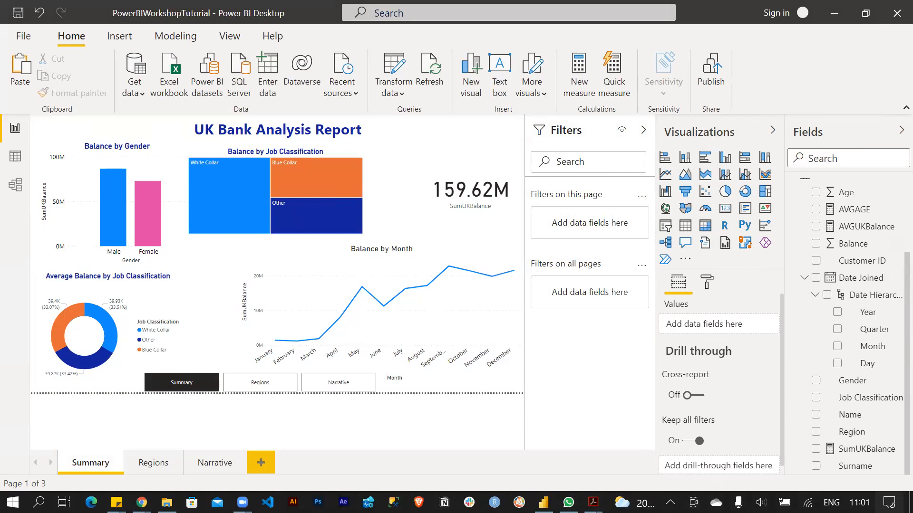
- Start Screen snip from the Windows action center and capture another rectangular snip covering the Summary report canvas
click(891, 497)
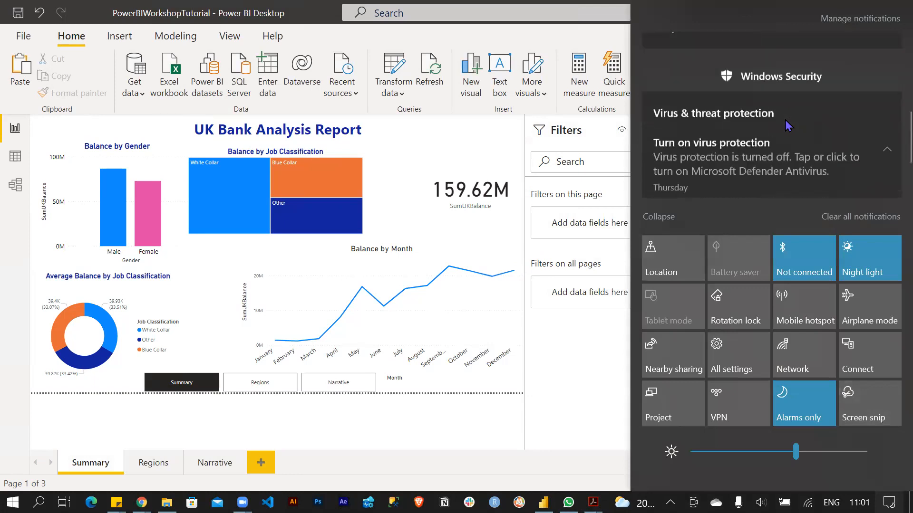
click(611, 41)
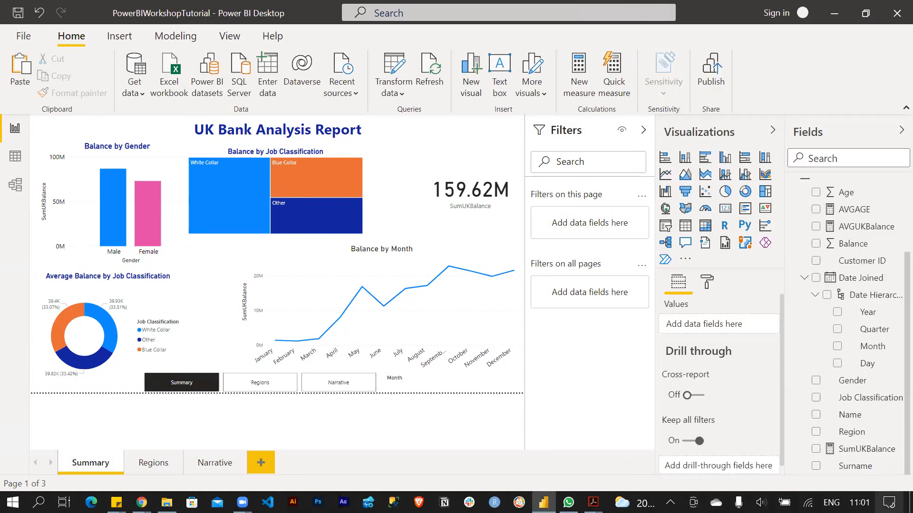
click(889, 503)
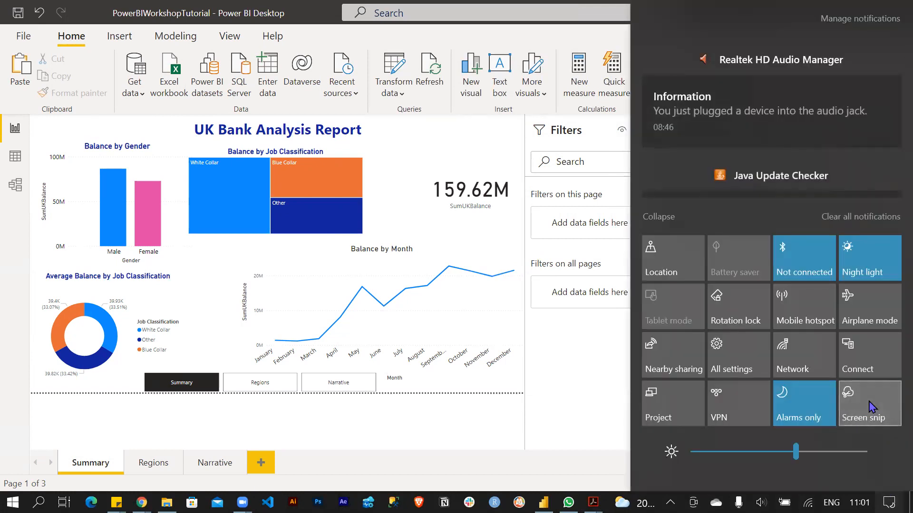
click(872, 408)
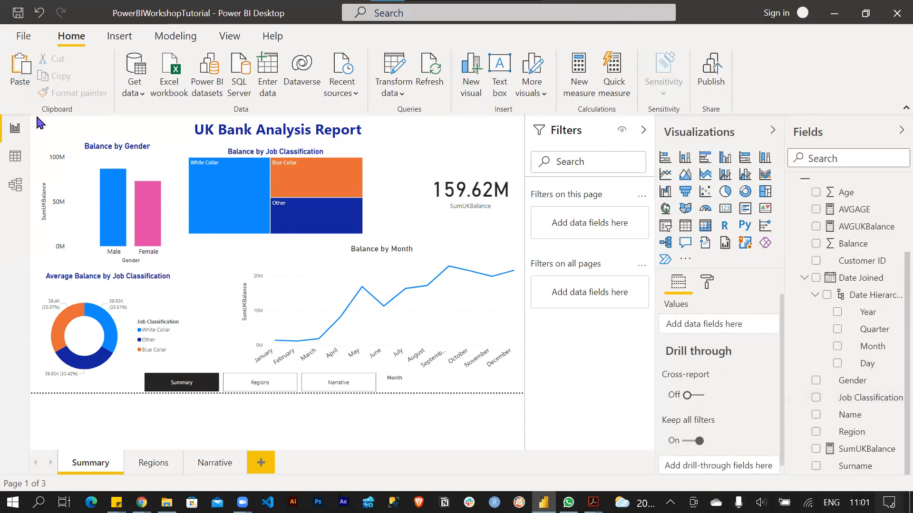
key(super+shift+s)
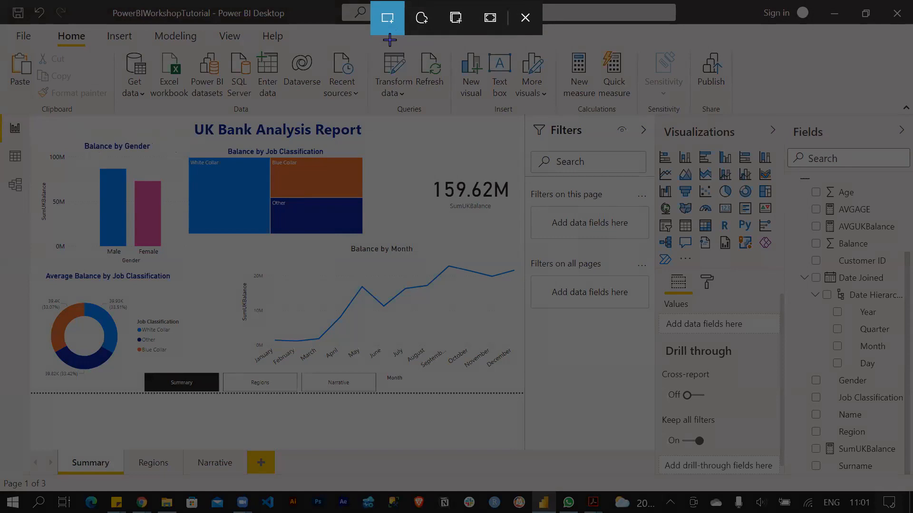
mouse_move(31, 117)
mouse_down()
mouse_move(63, 269)
mouse_move(407, 343)
mouse_move(526, 405)
mouse_move(524, 397)
mouse_up()
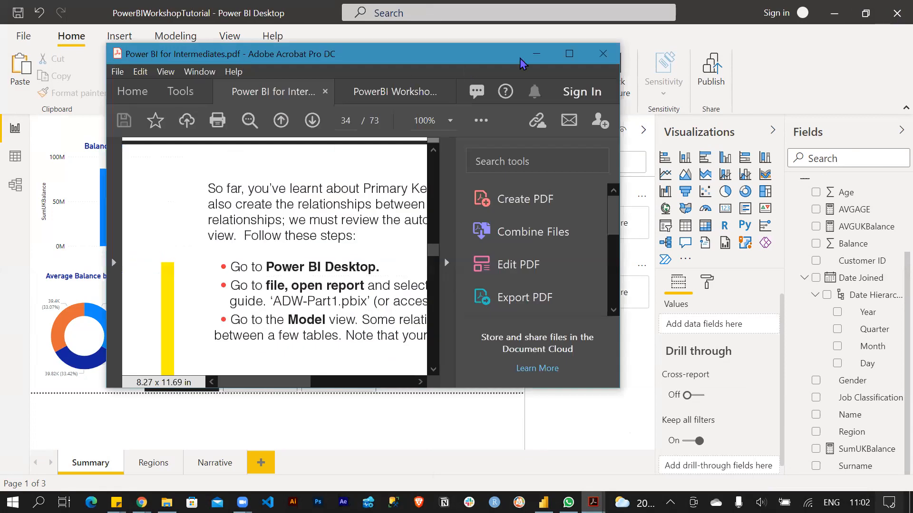
- Skim pages 34 to 37 of Power BI for Intermediates.pdf in a maximized Adobe Acrobat window, then return to the Power BI report
click(572, 55)
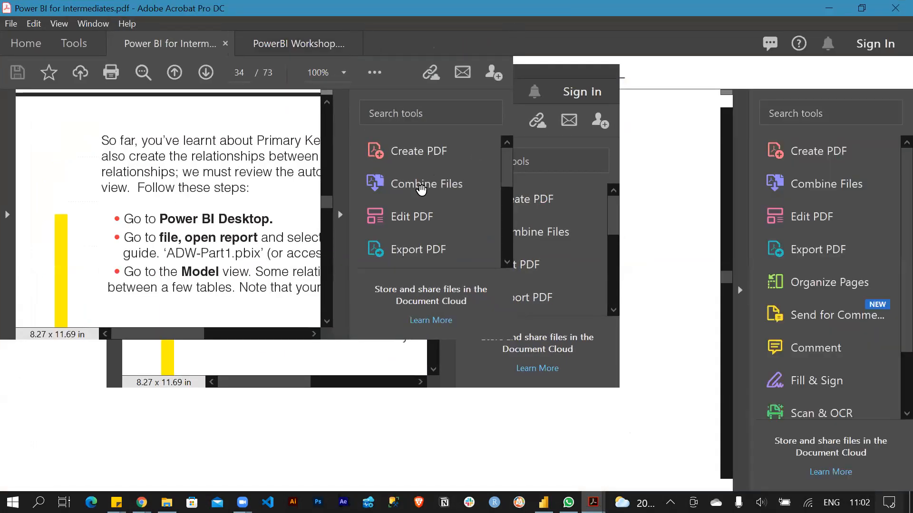
scroll(416, 200, down, 5)
scroll(415, 202, down, 15)
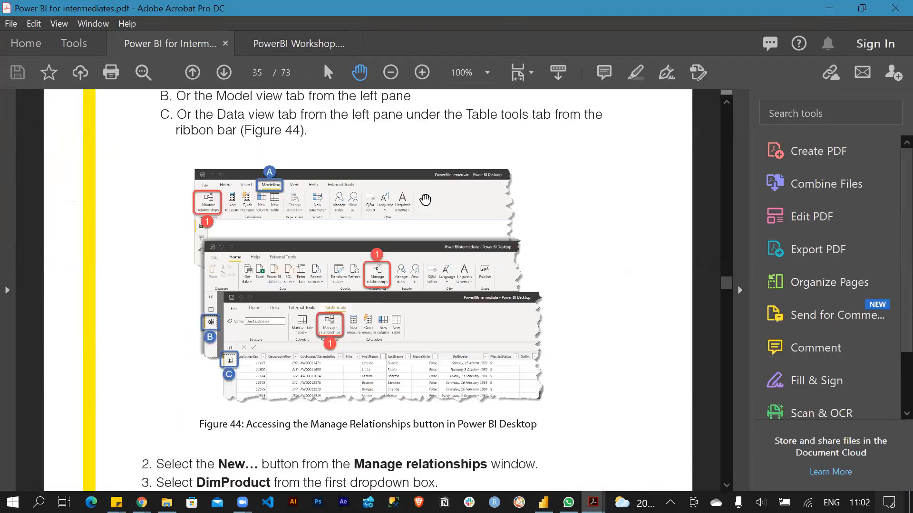
scroll(436, 214, down, 15)
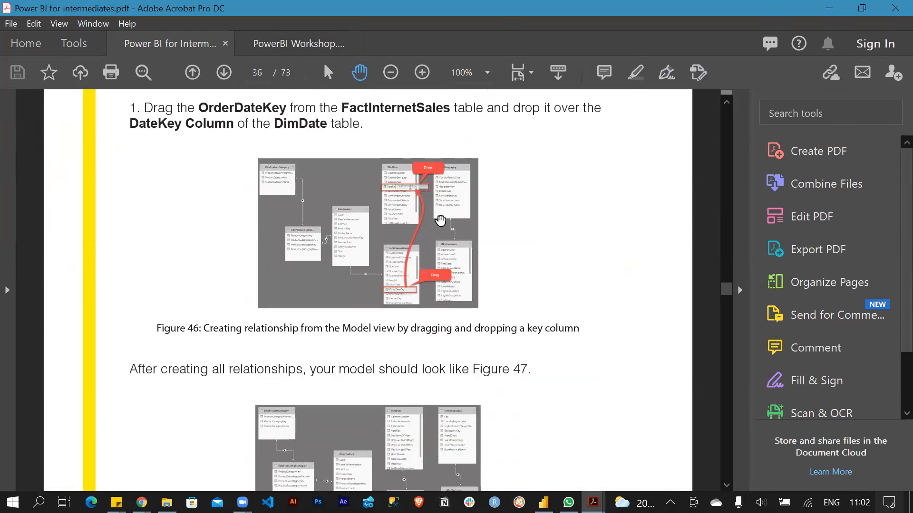
scroll(431, 216, down, 12)
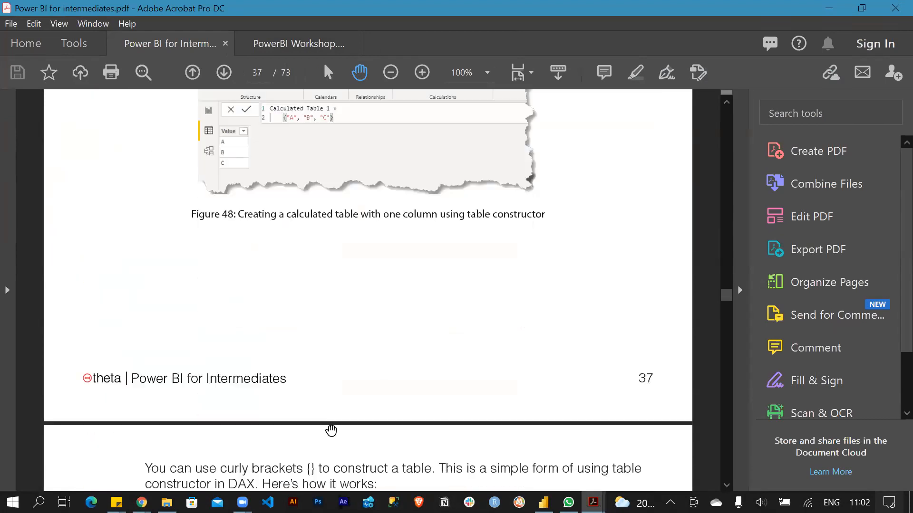
click(839, 10)
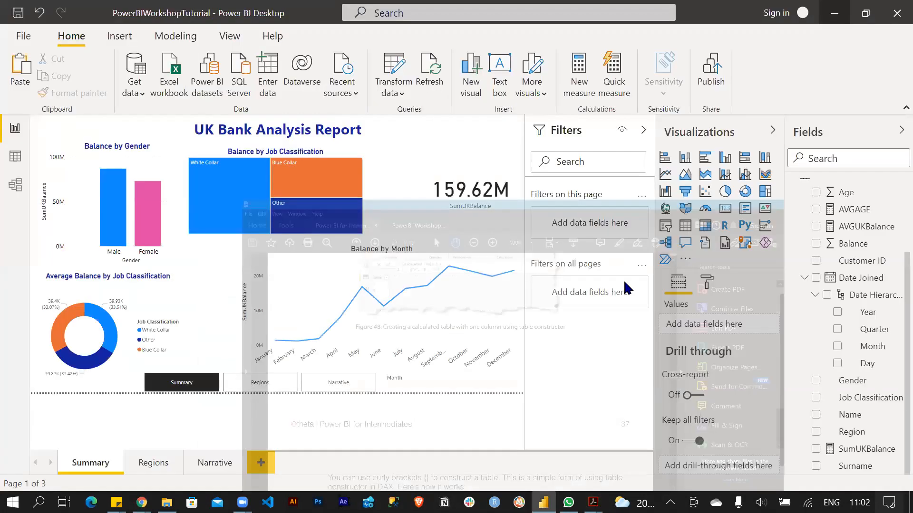